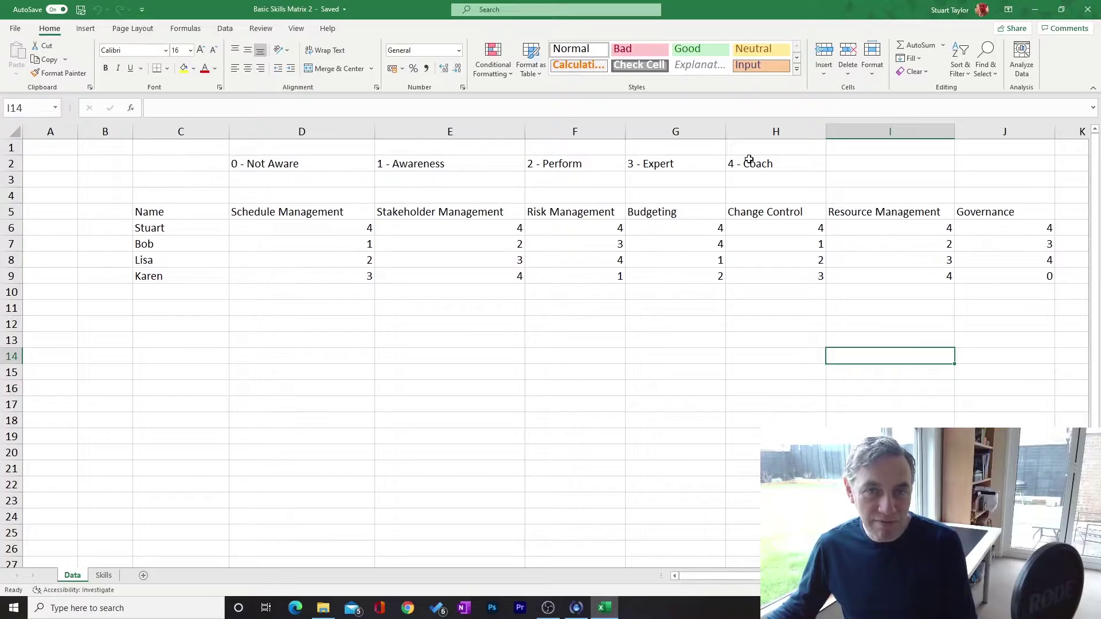
- Set the name in B3 of the Skills sheet to the second listed person and review the Core Skills and All Skills charts
click(114, 579)
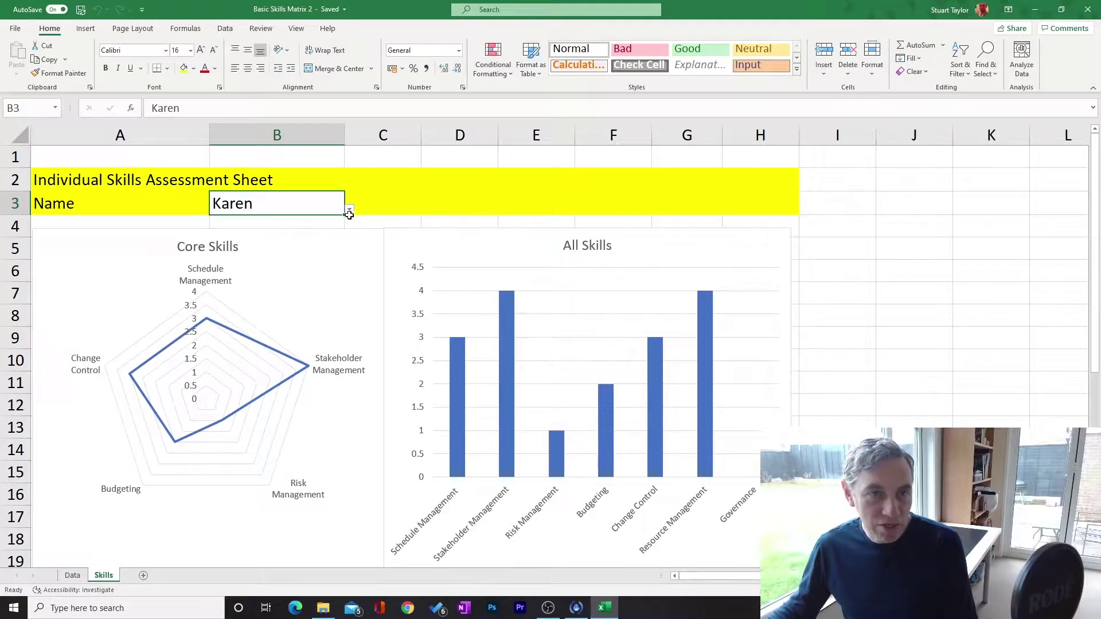
click(349, 210)
click(303, 231)
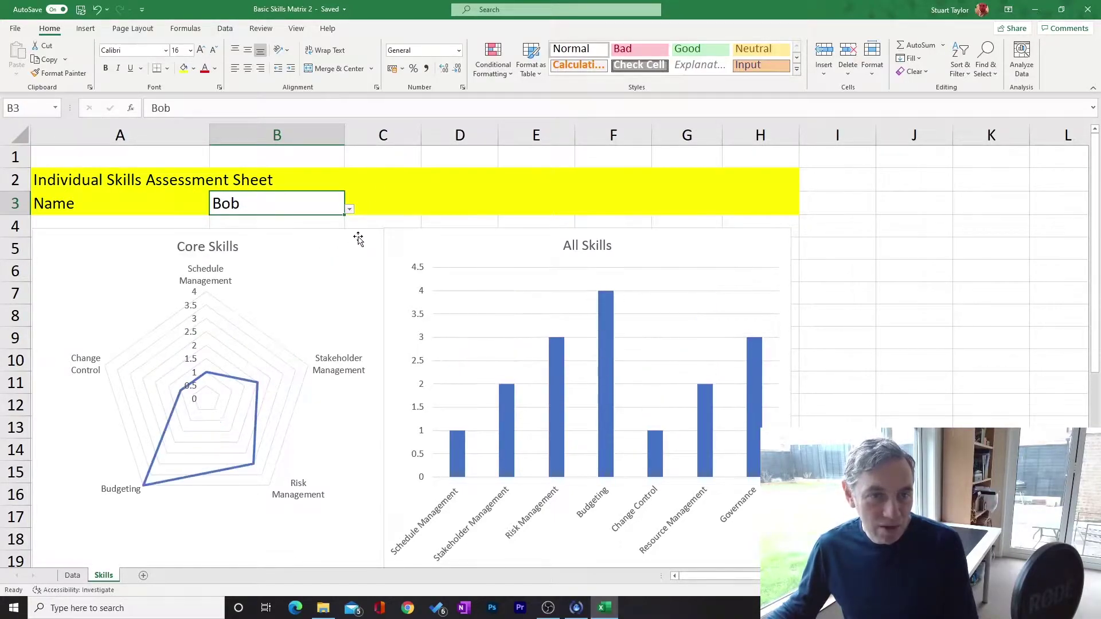
scroll(241, 341, down, 2)
scroll(452, 352, up, 2)
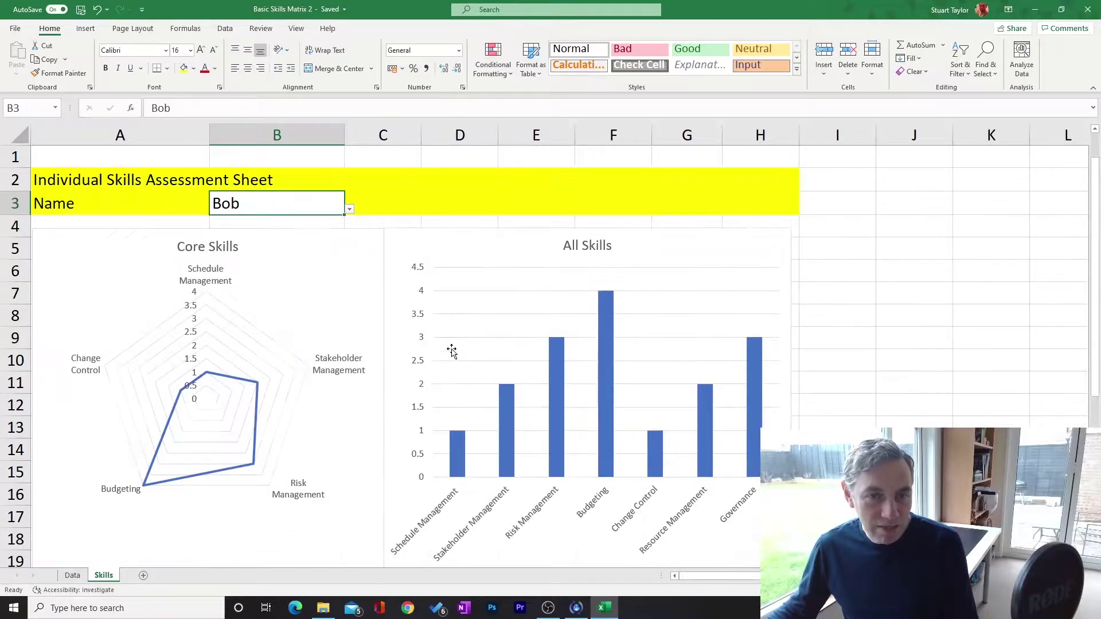
- Insert a new column before Schedule Management on the Data sheet and head it Team in D5
click(76, 577)
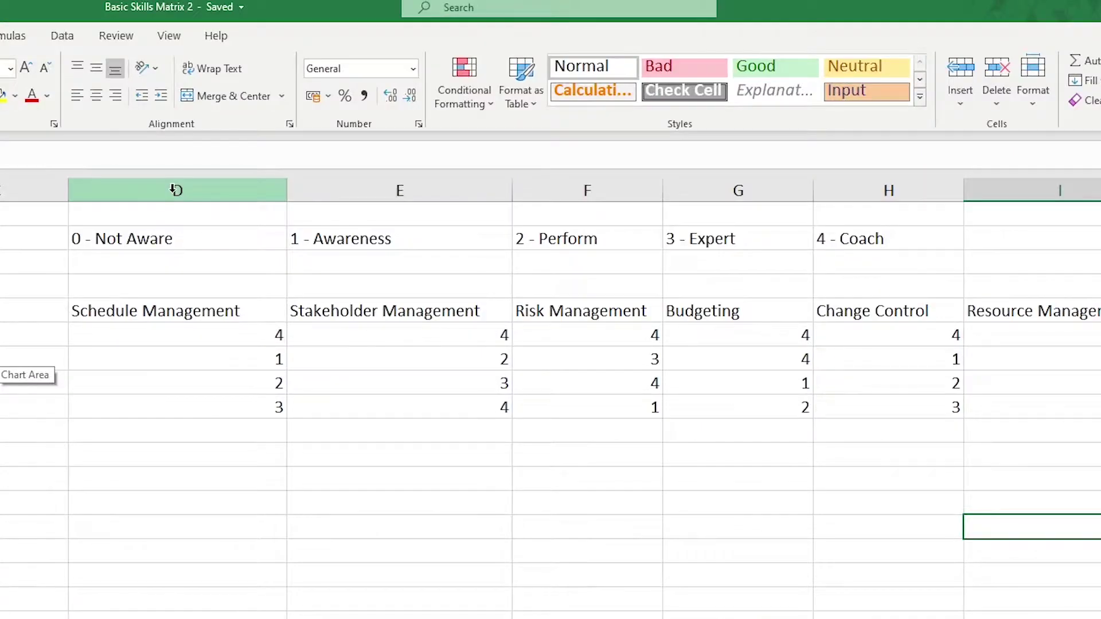
click(172, 189)
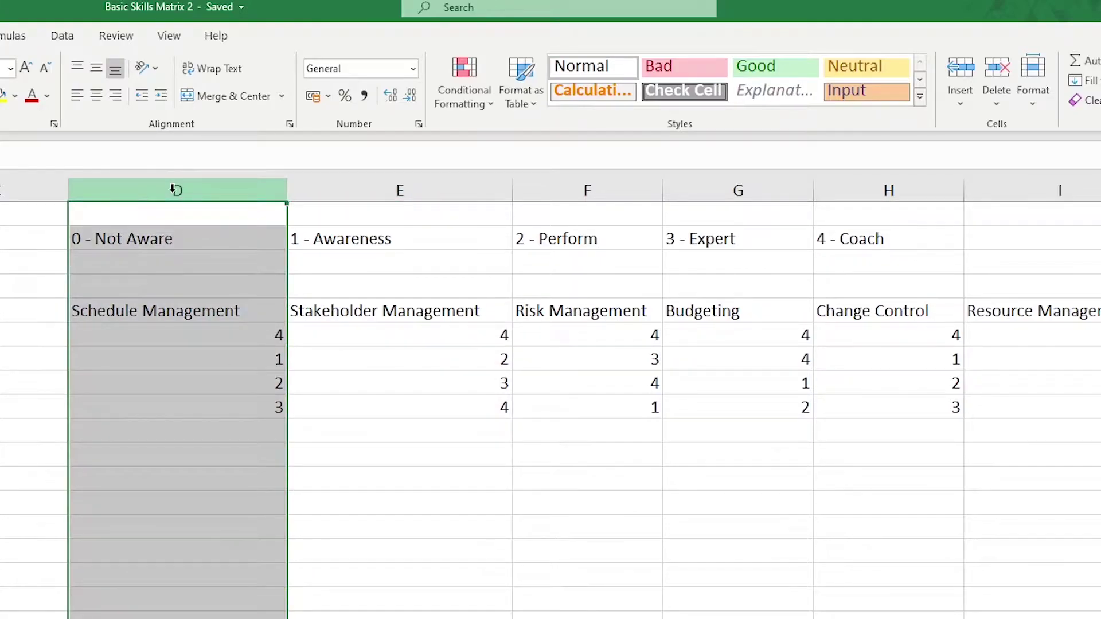
right_click(237, 188)
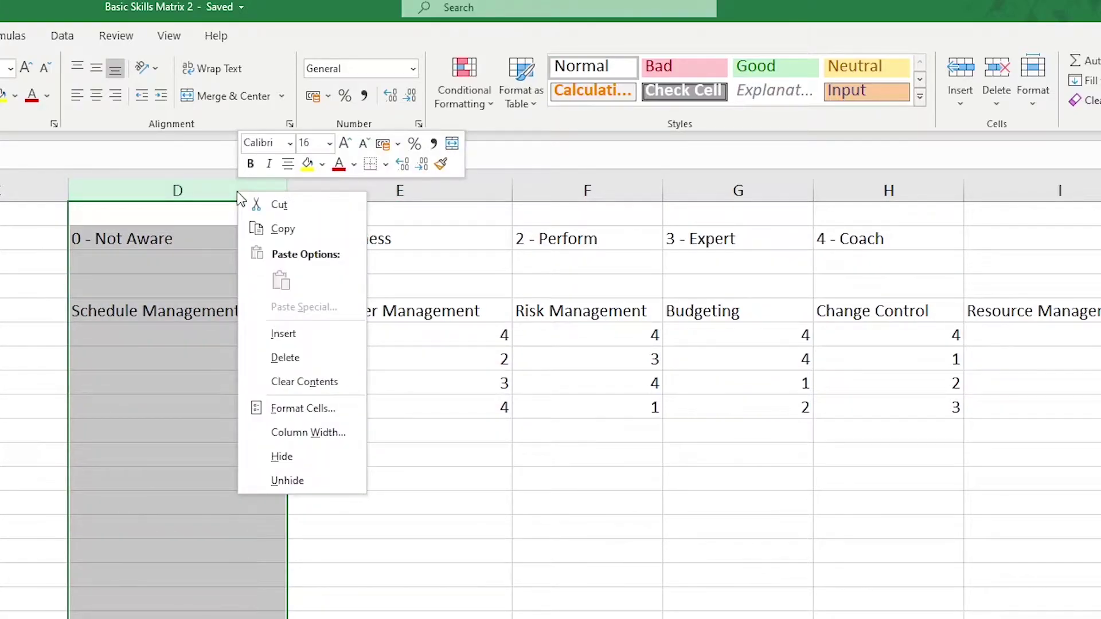
click(290, 336)
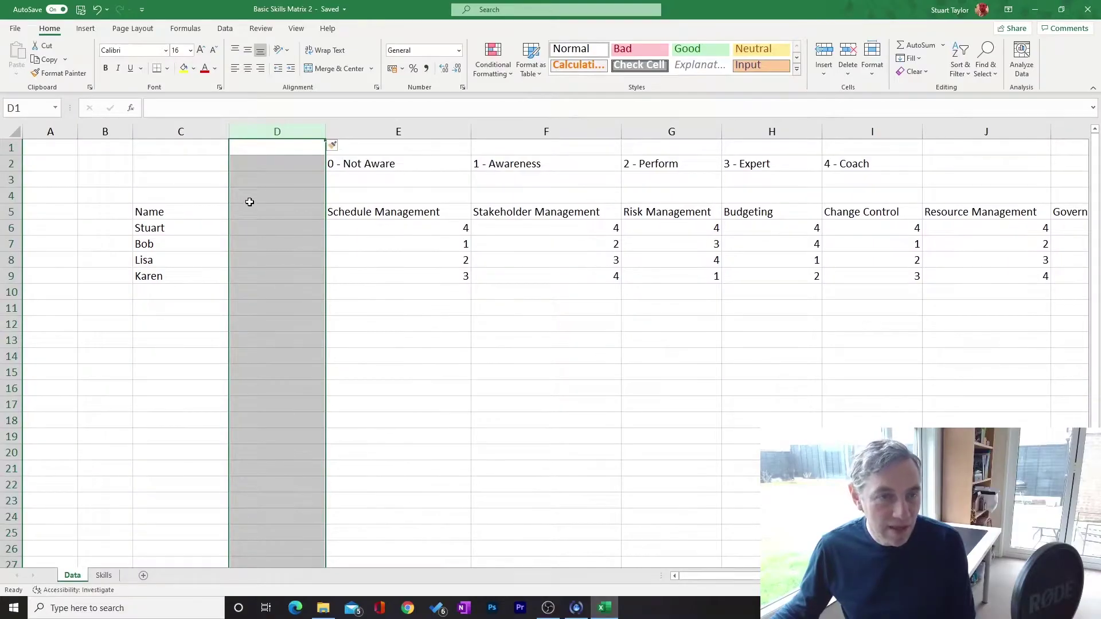
click(275, 212)
text(Team)
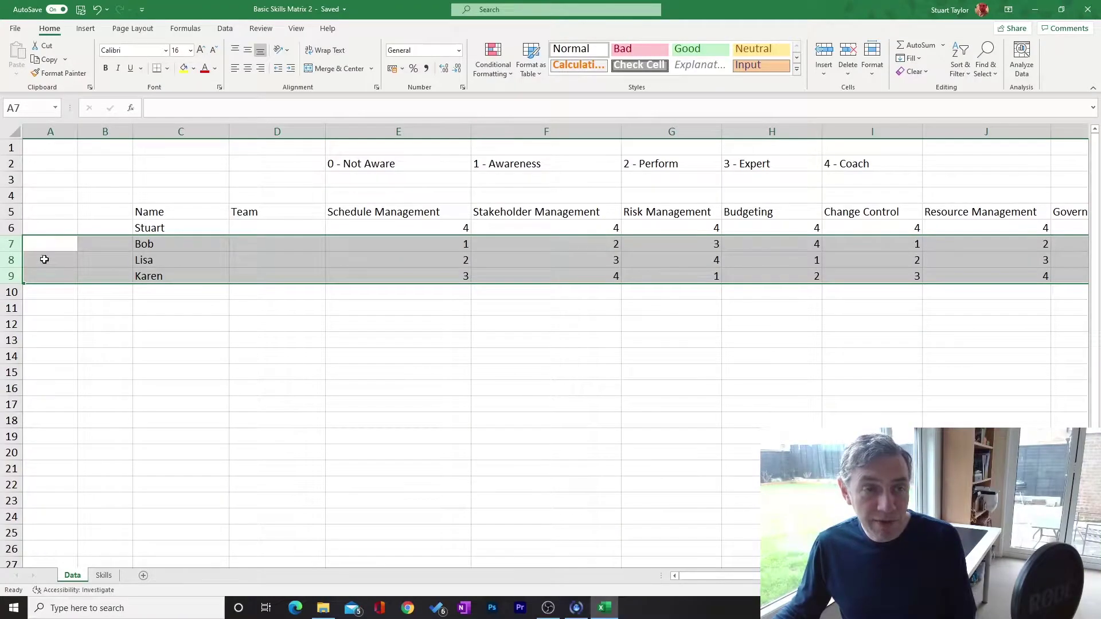
- Insert three blank rows below row 6 and fill the ratings from E6:K6 down through row 9
click(16, 244)
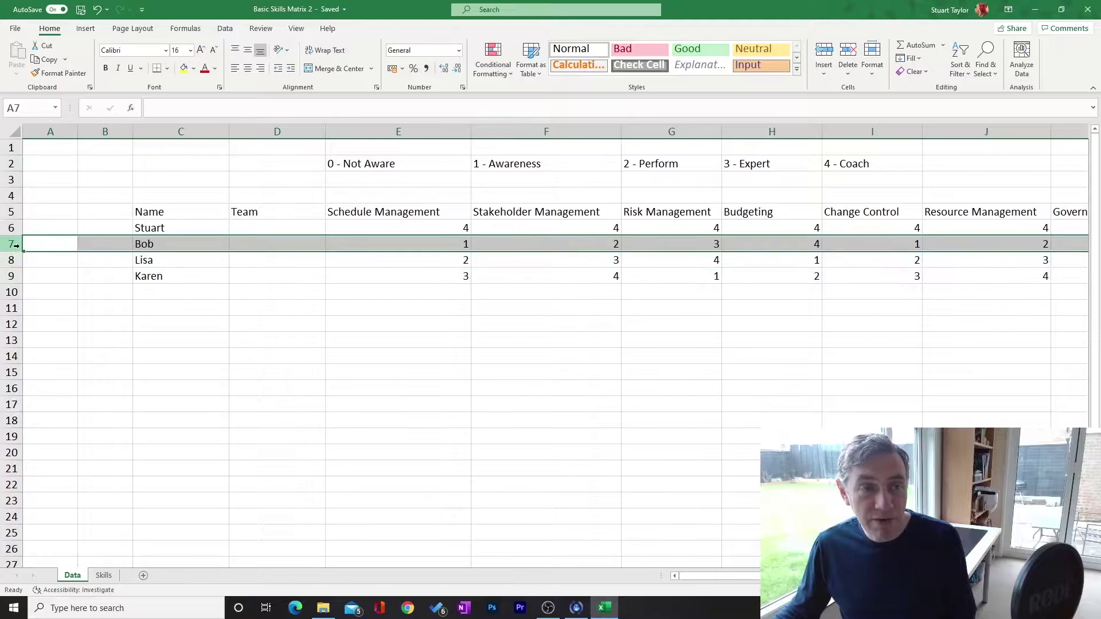
right_click(16, 244)
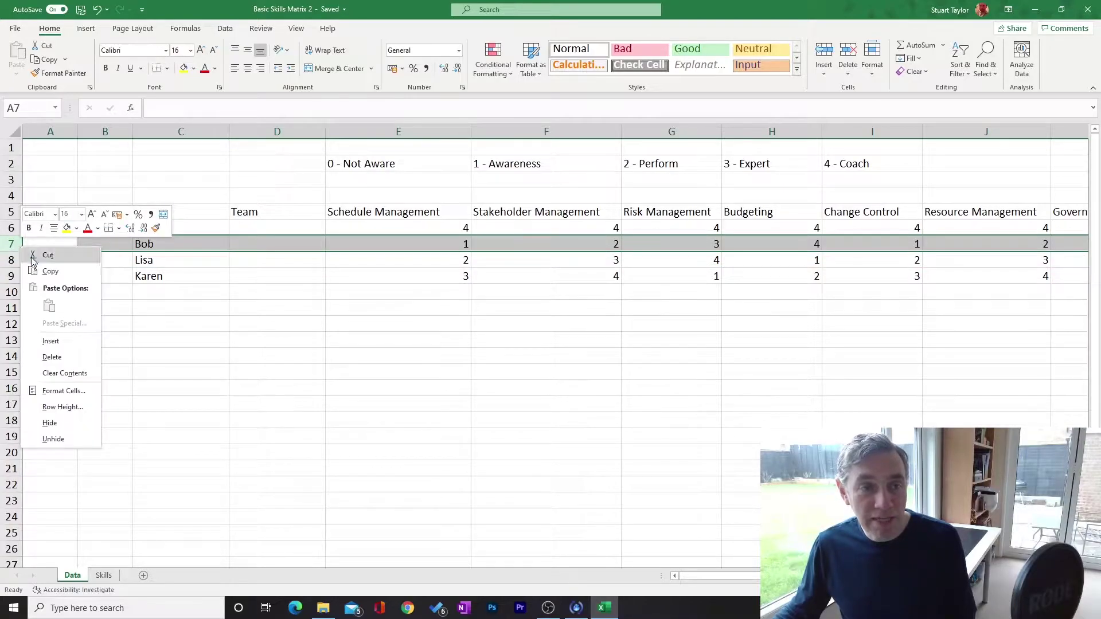
click(78, 338)
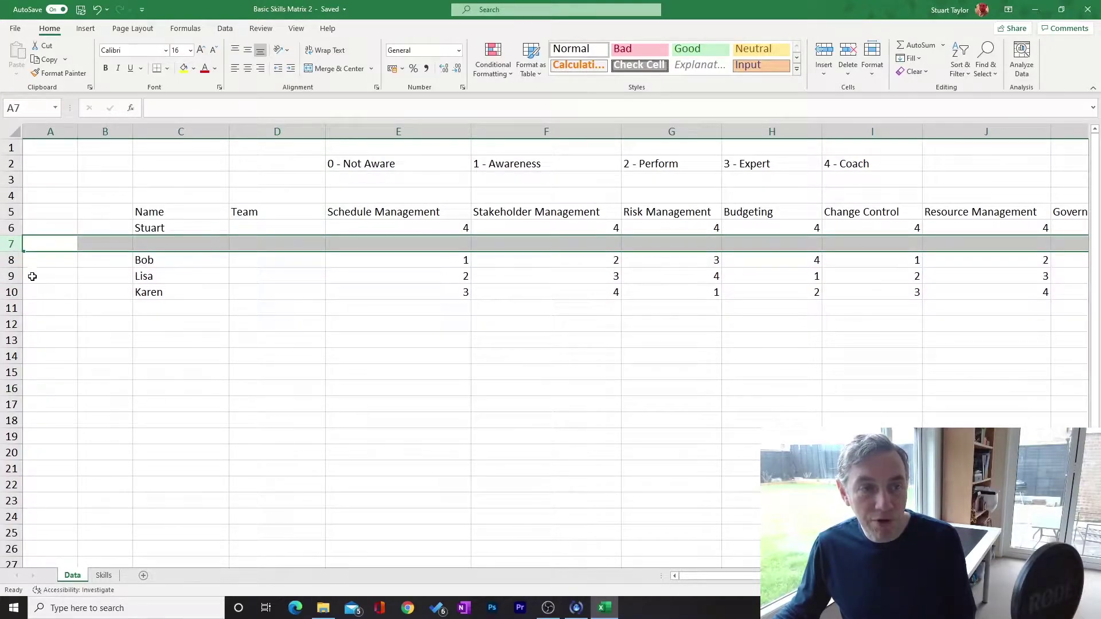
right_click(8, 243)
click(40, 339)
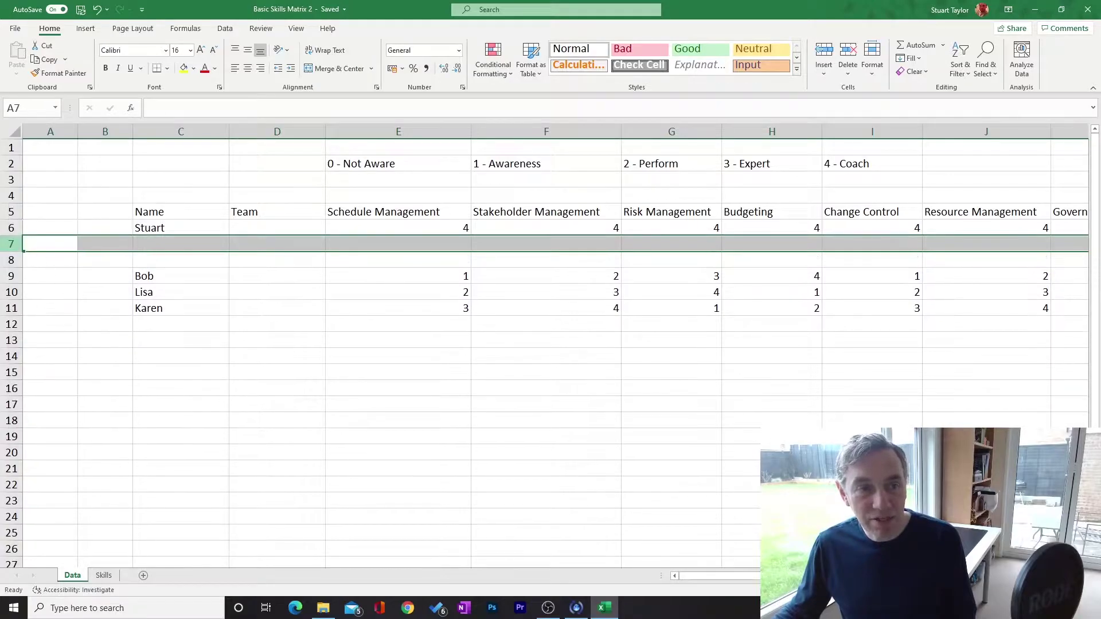
right_click(2, 244)
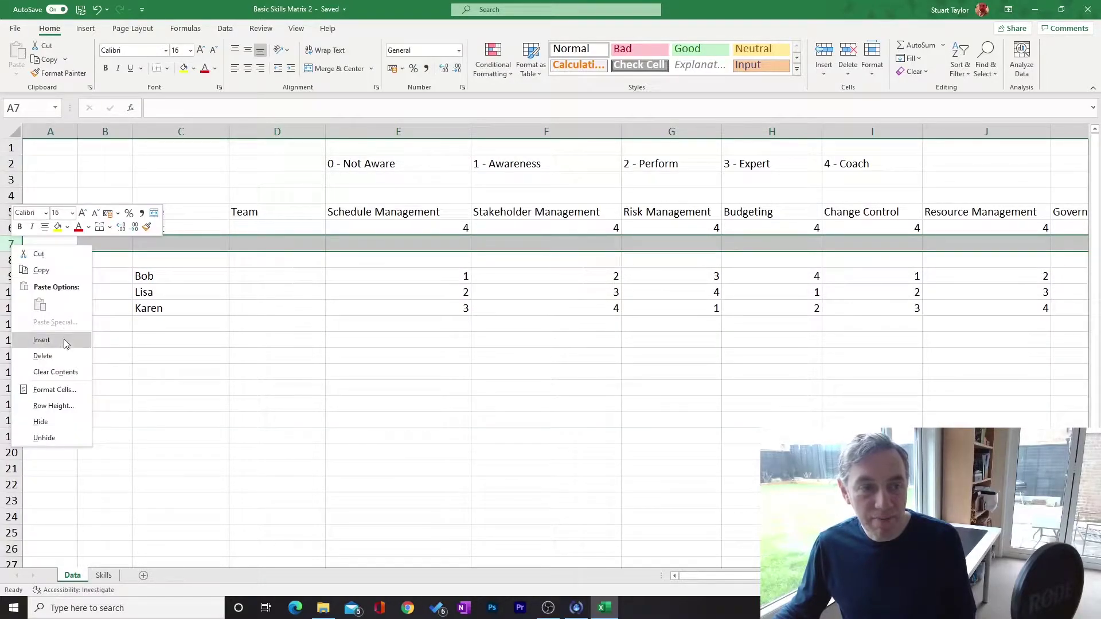
click(64, 339)
click(201, 358)
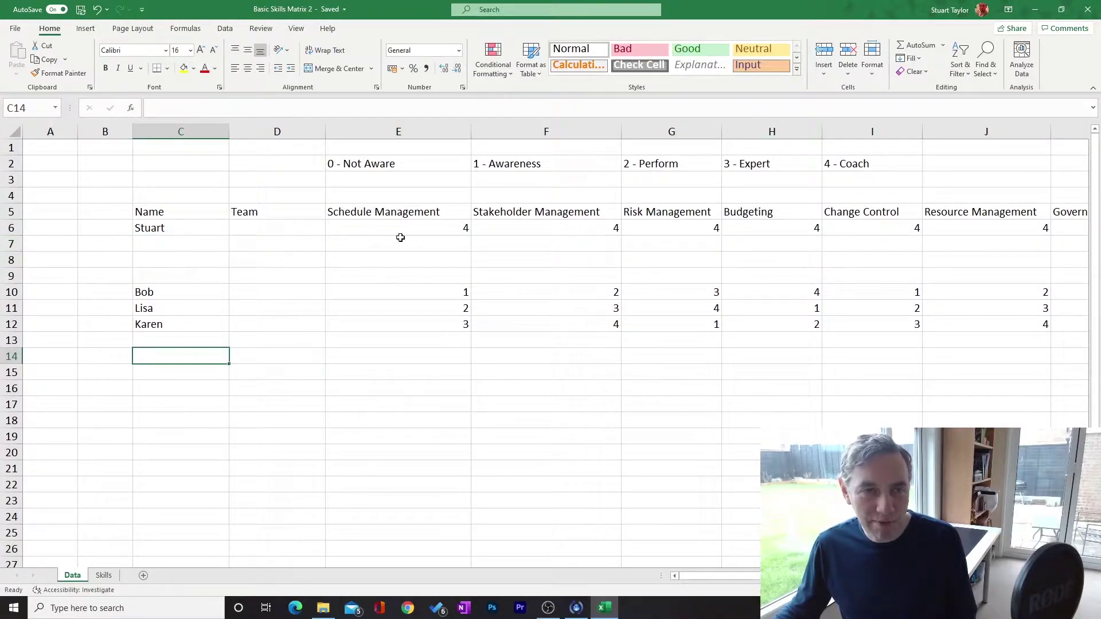
drag(418, 227, 947, 283)
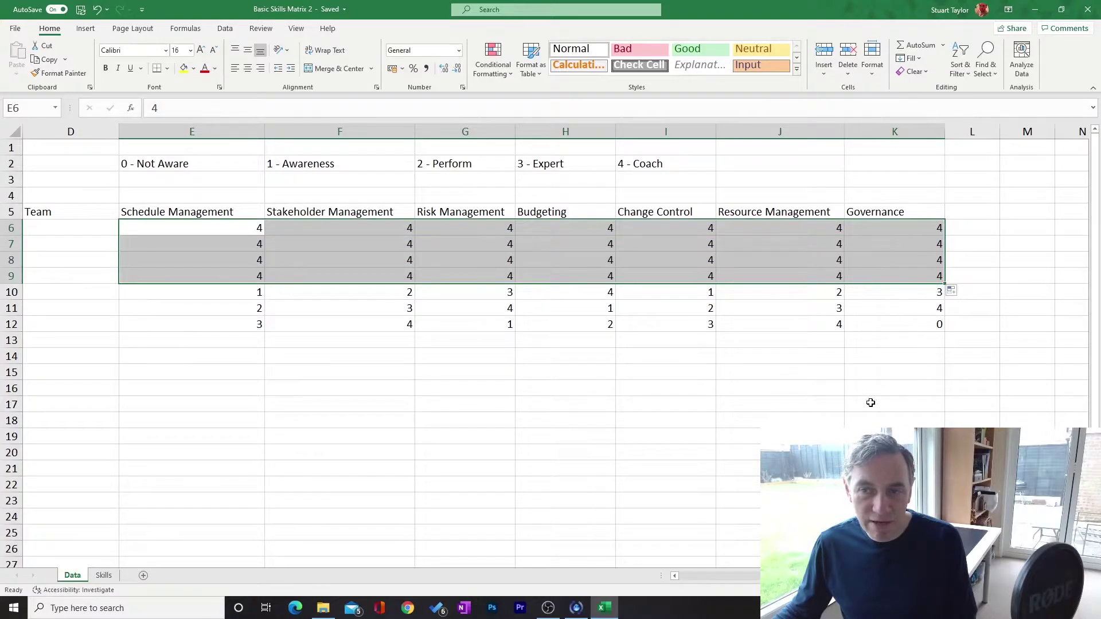
drag(772, 577, 710, 584)
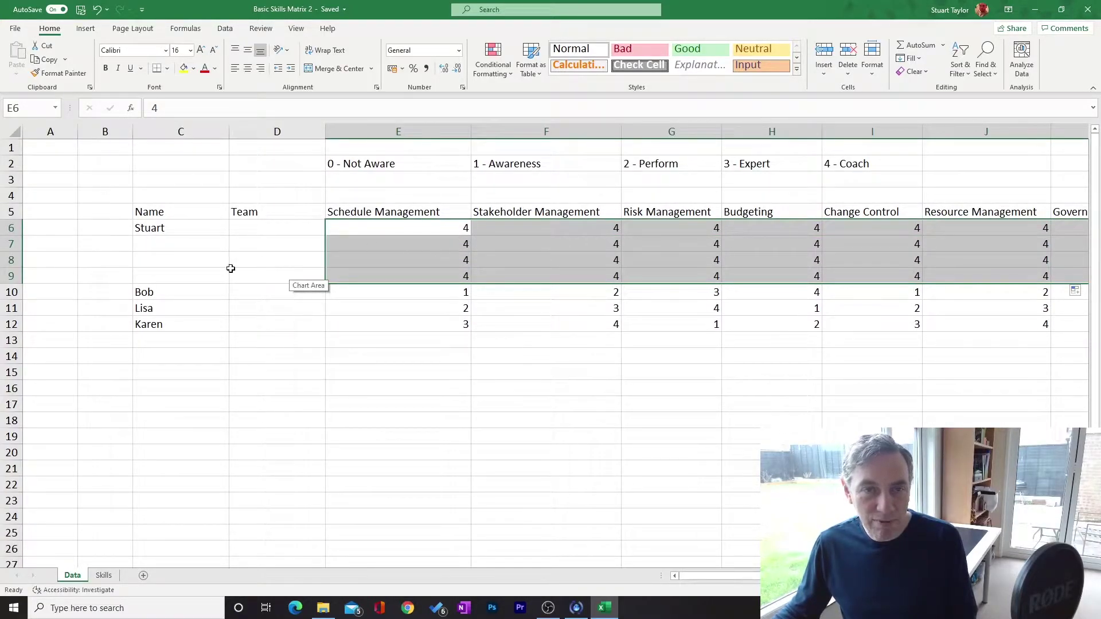
- Enter the names of three additional team members in C7:C9
click(180, 240)
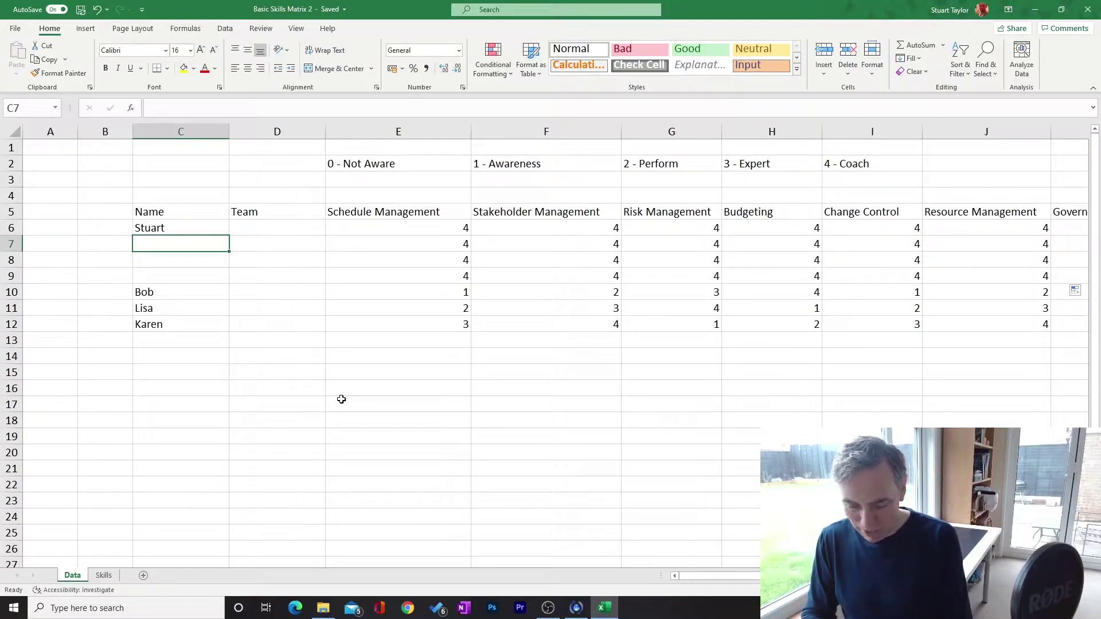
text(Chris)
key(Return)
text(Gurdeep)
key(Return)
text(Sarah)
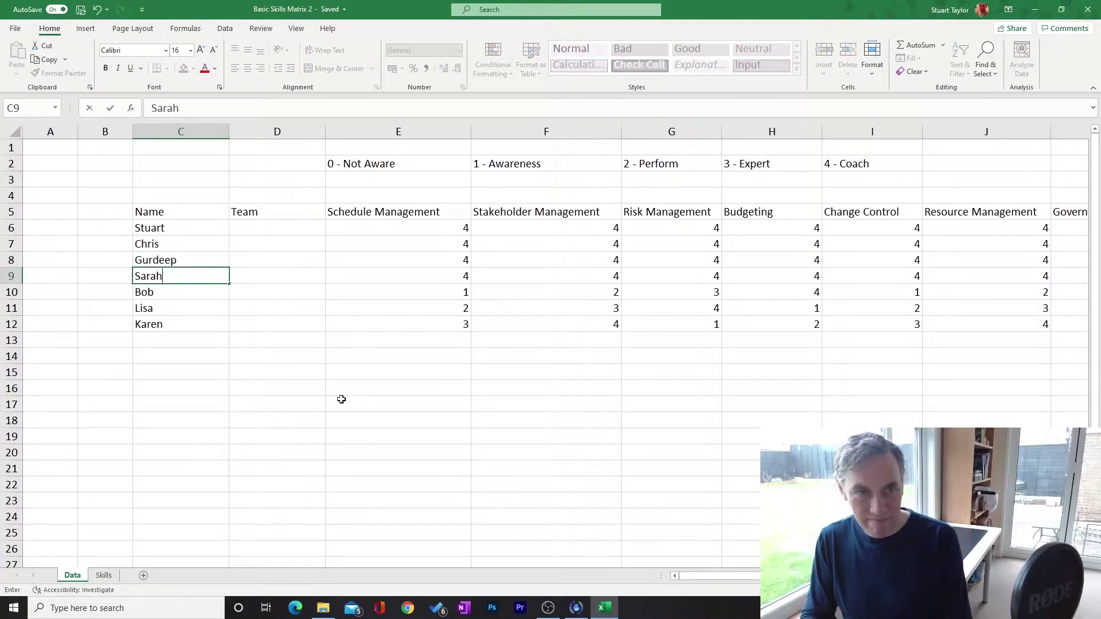
key(Tab)
- Fill the Team column D6:D12 with PM, BA, QA, PM, BA, QA and PM
click(288, 229)
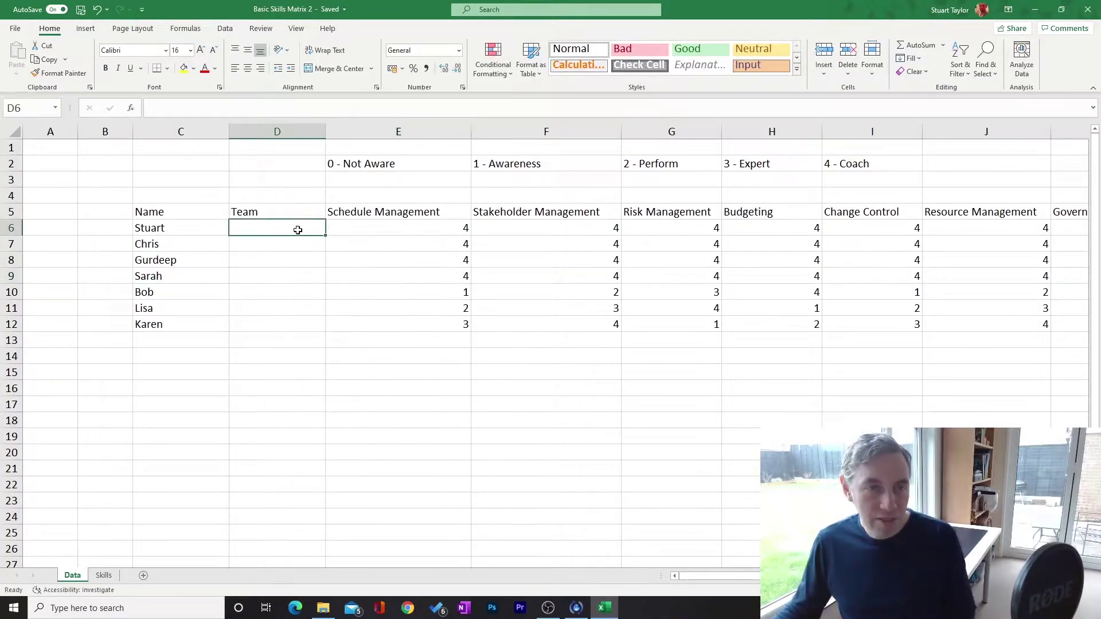
text(PM)
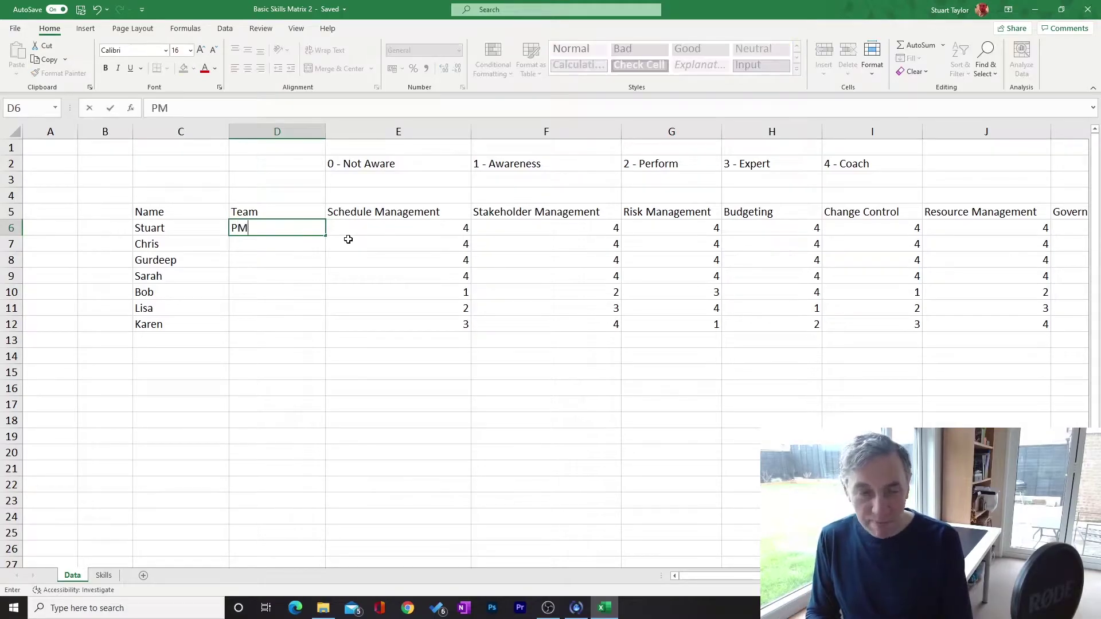
key(Return)
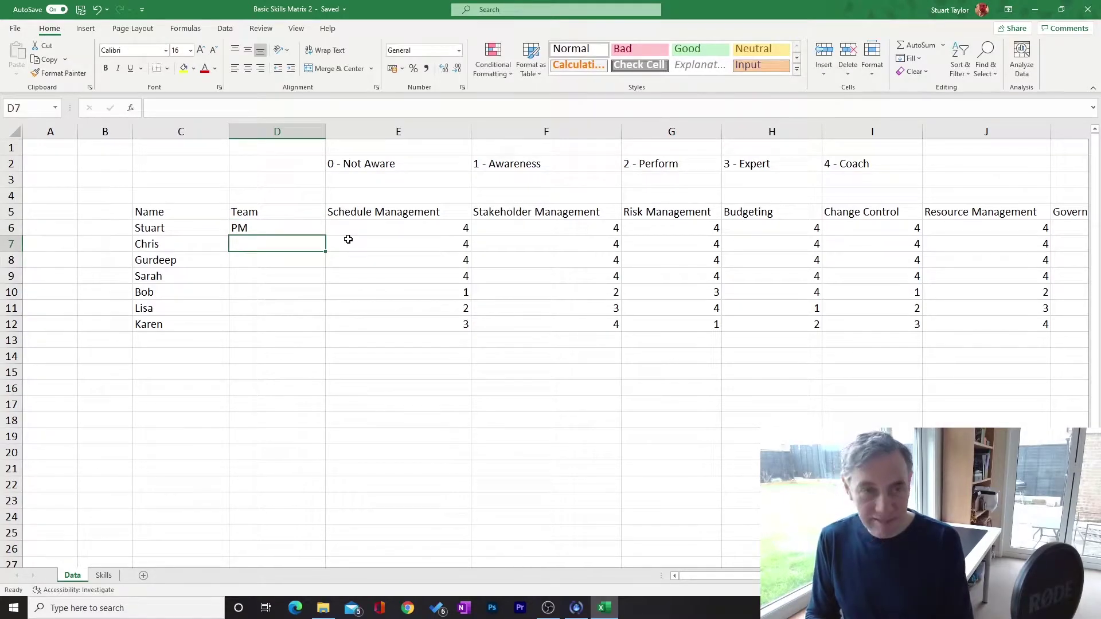
text(BA)
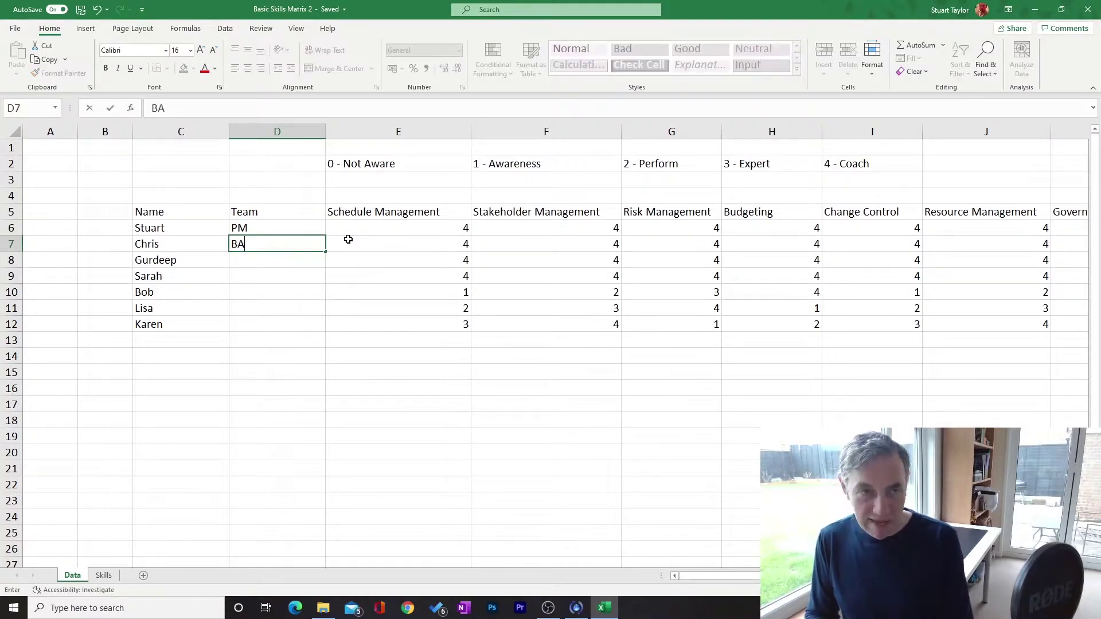
key(Return)
text(QA)
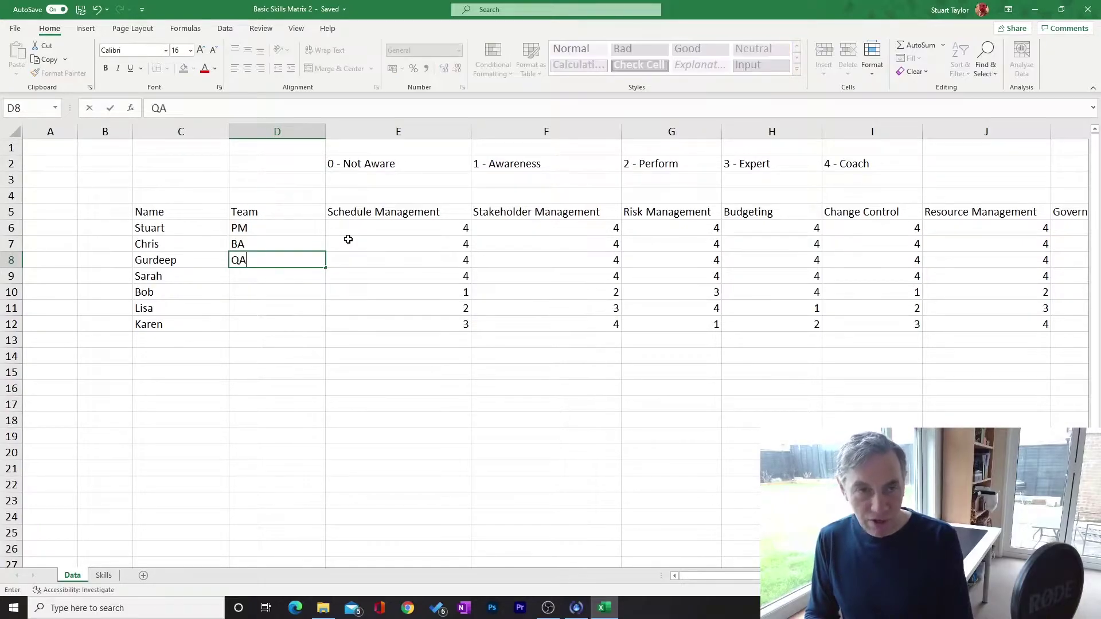
key(Return)
text(PM)
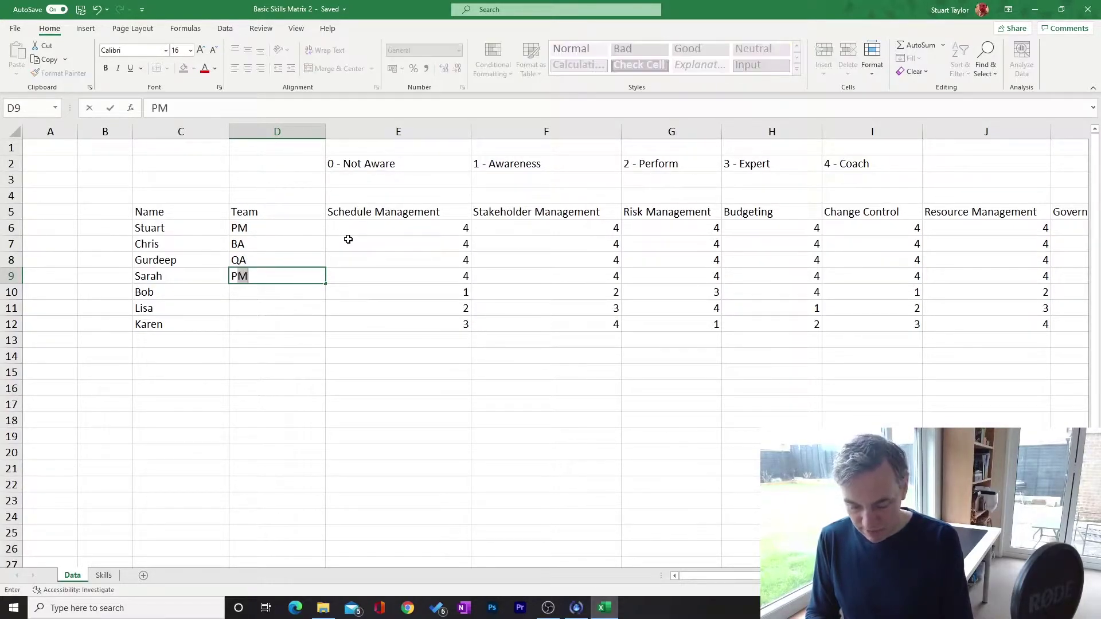
key(Return)
text(BA)
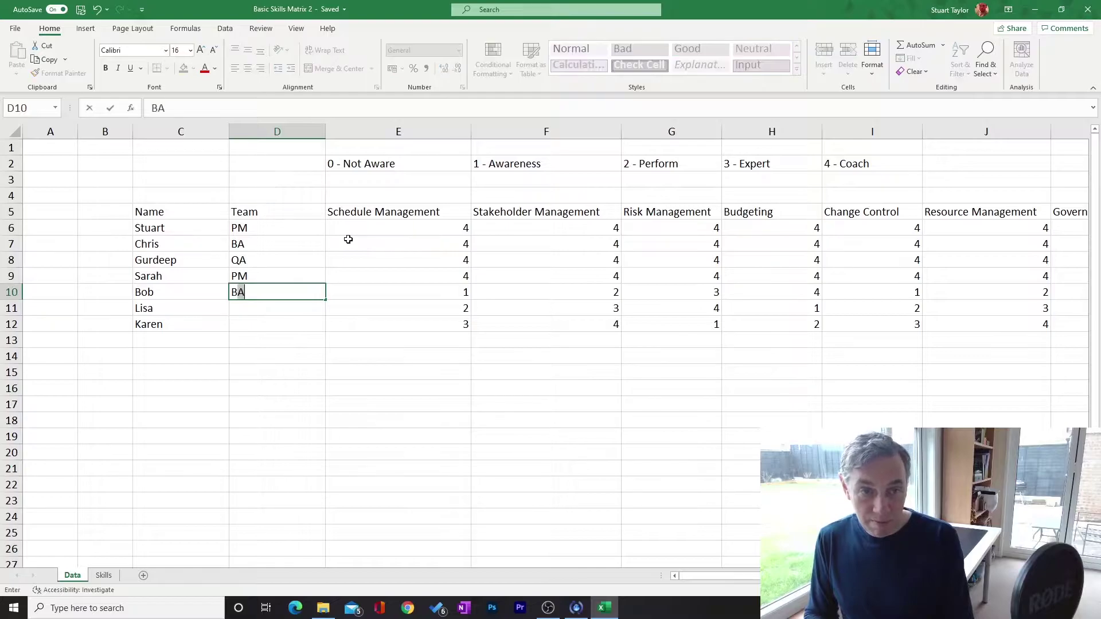
key(Return)
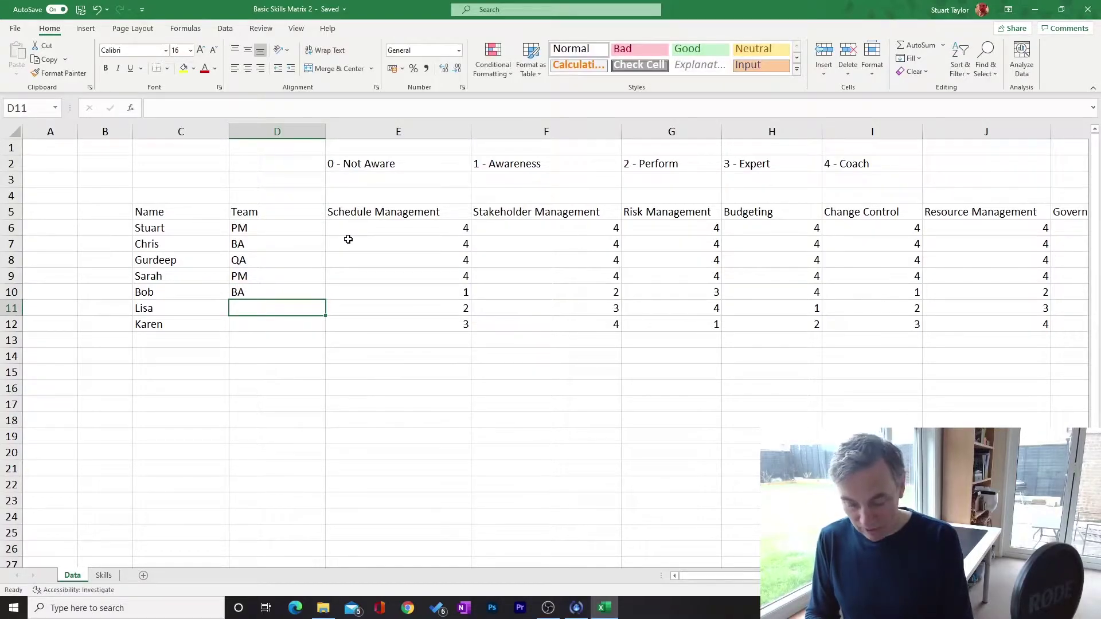
text(QA)
key(Return)
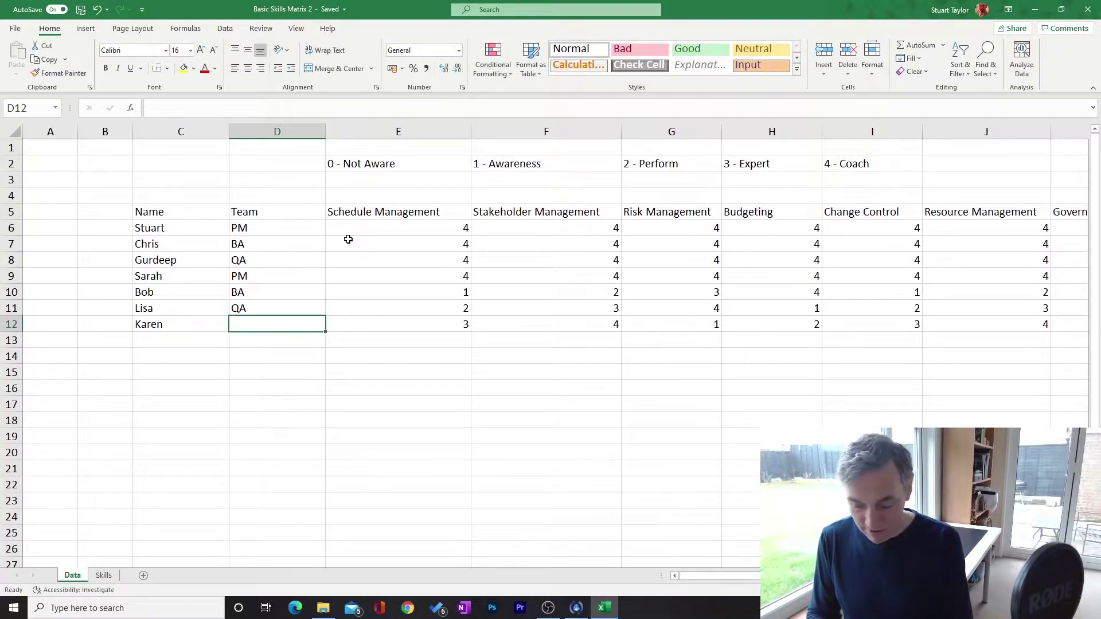
text(PM)
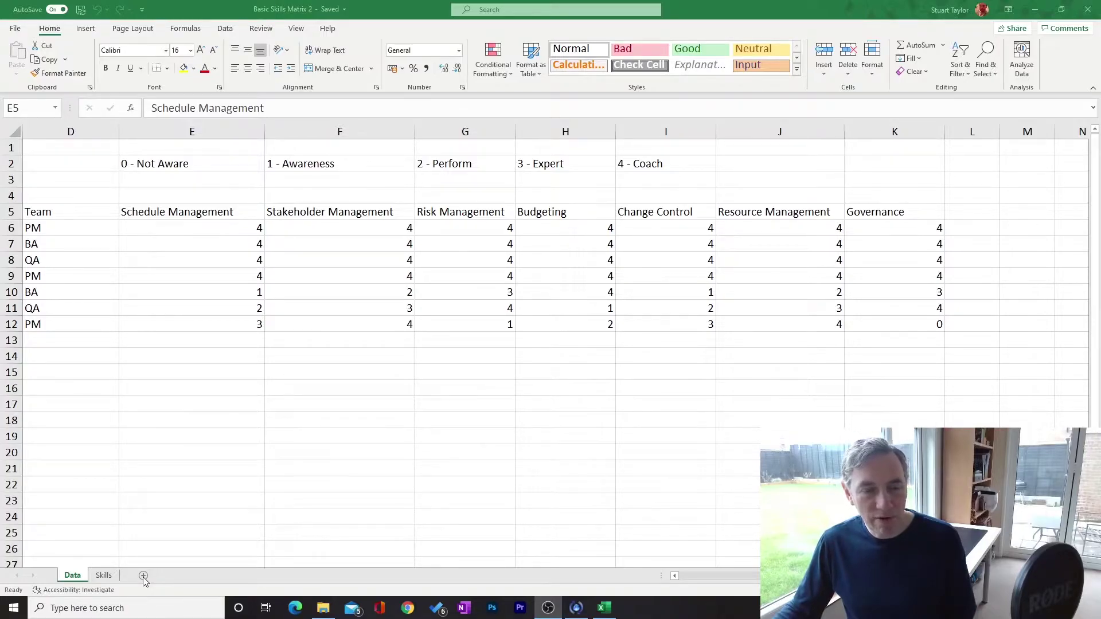
- Add a new worksheet after Data and rename it PM Team
key(ctrl+shift+Right)
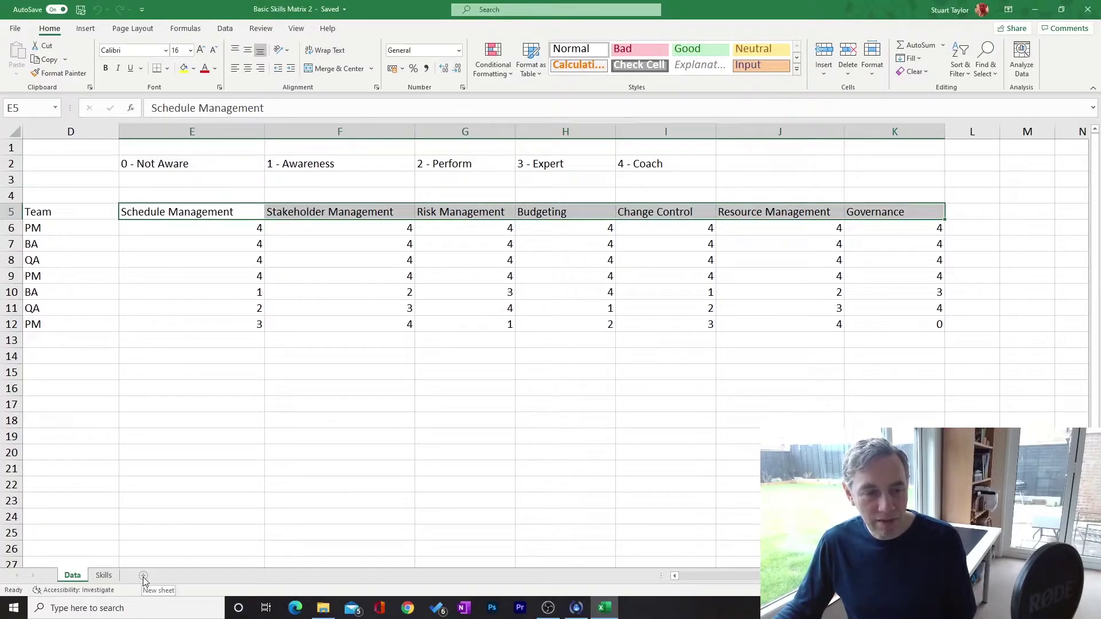
click(144, 576)
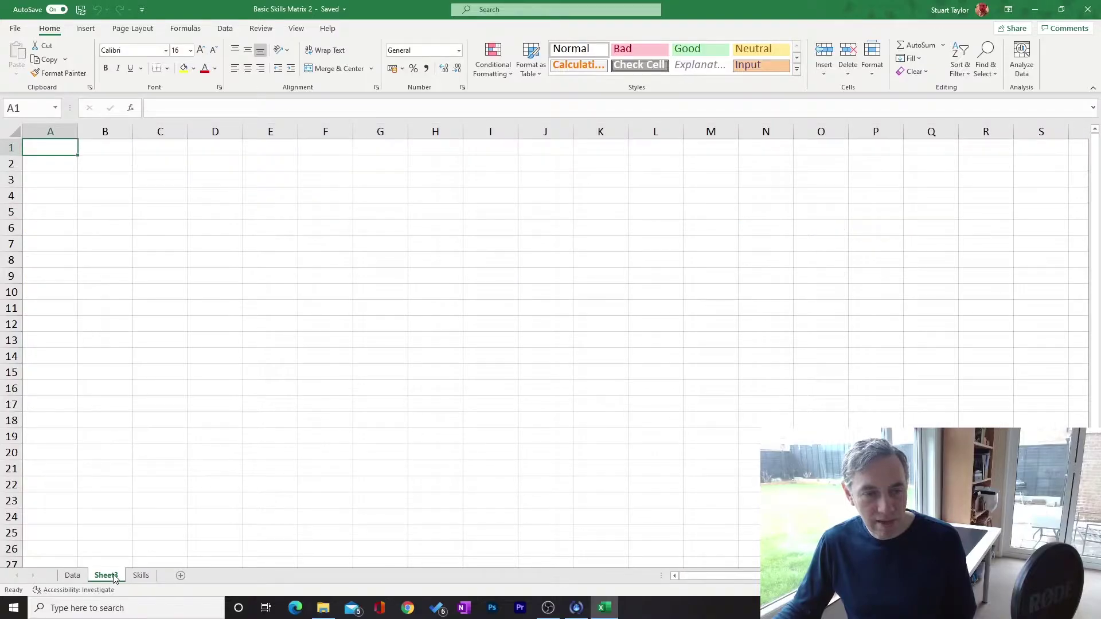
double_click(115, 575)
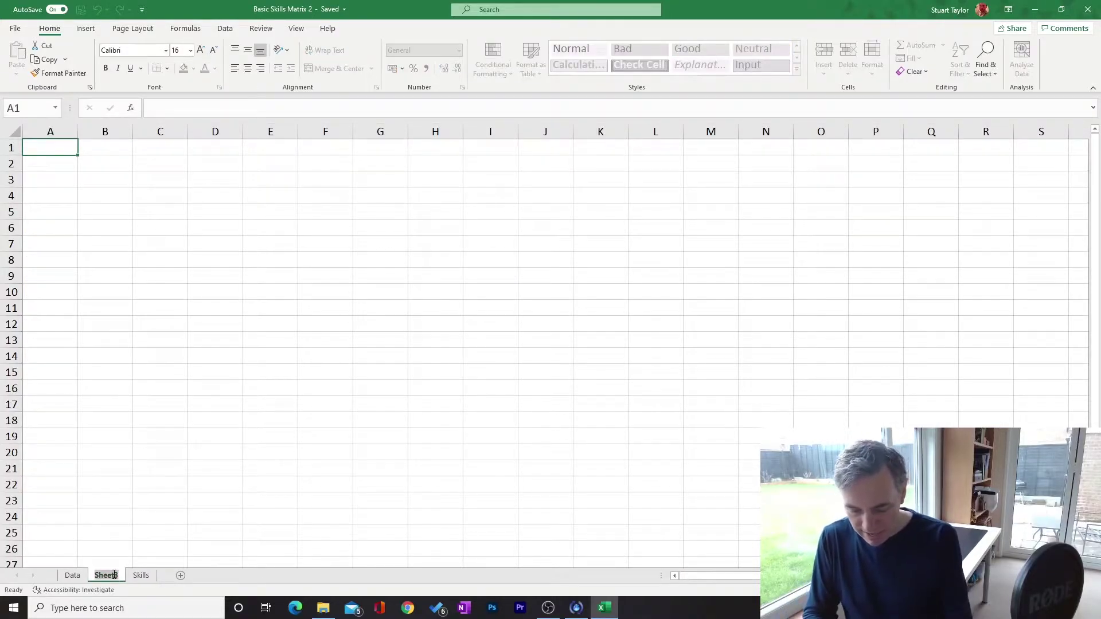
text(PM Team)
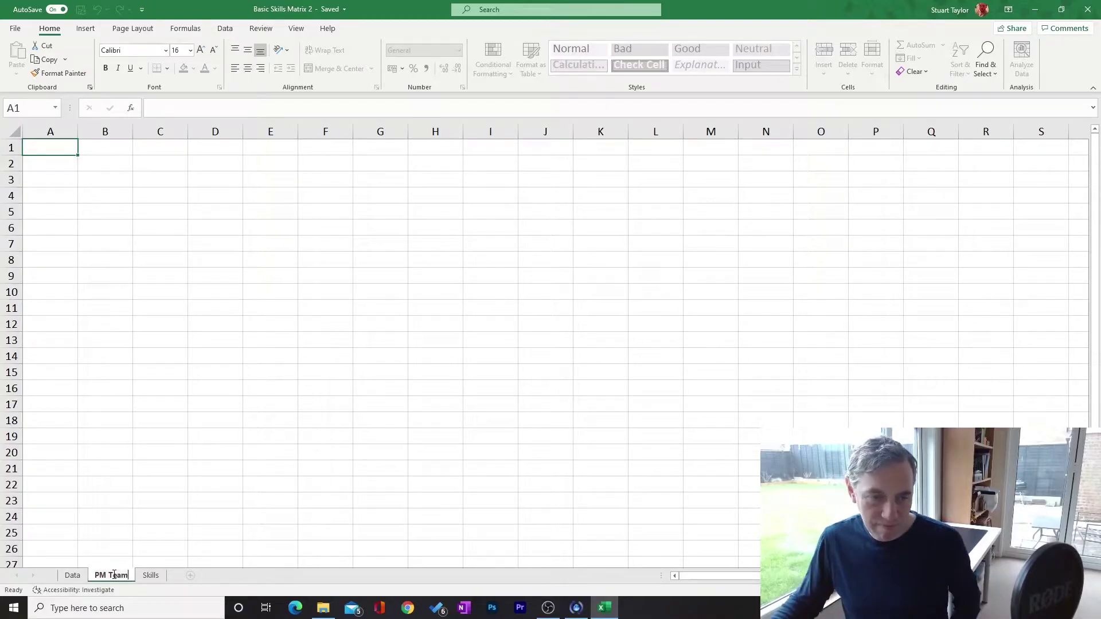
click(319, 349)
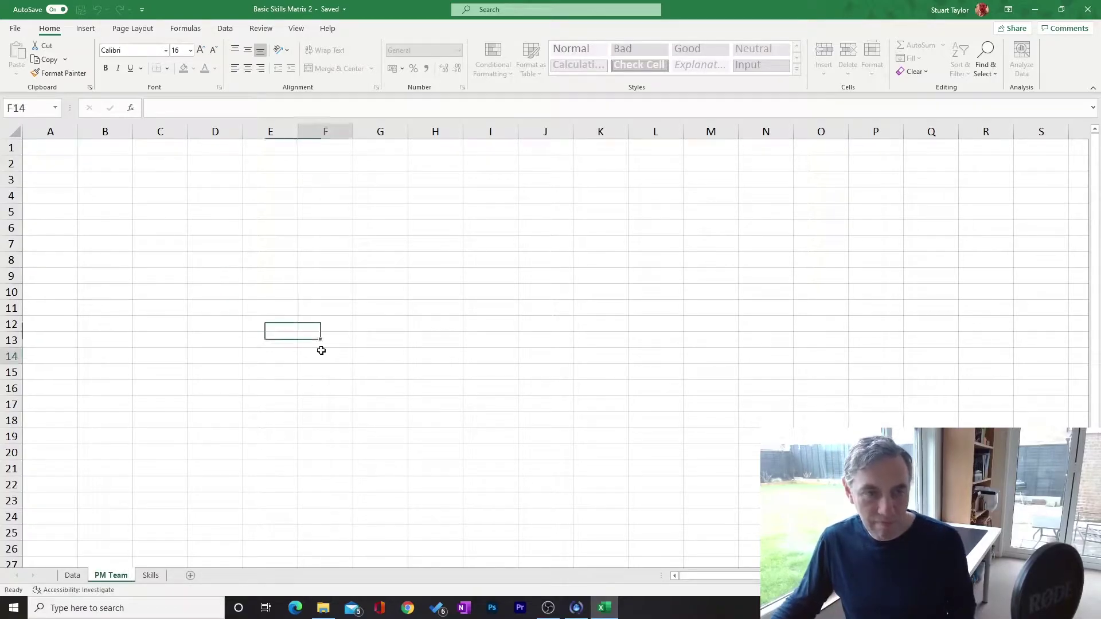
- Copy the skill headings in E5:K5 of the Data sheet
click(105, 195)
click(74, 576)
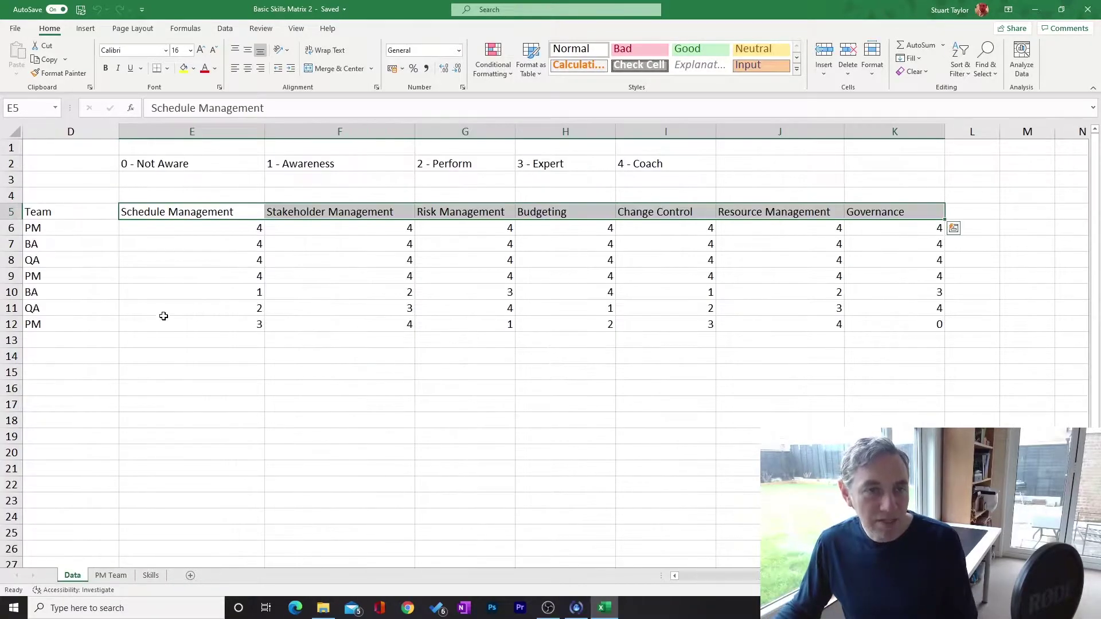
drag(171, 209, 860, 211)
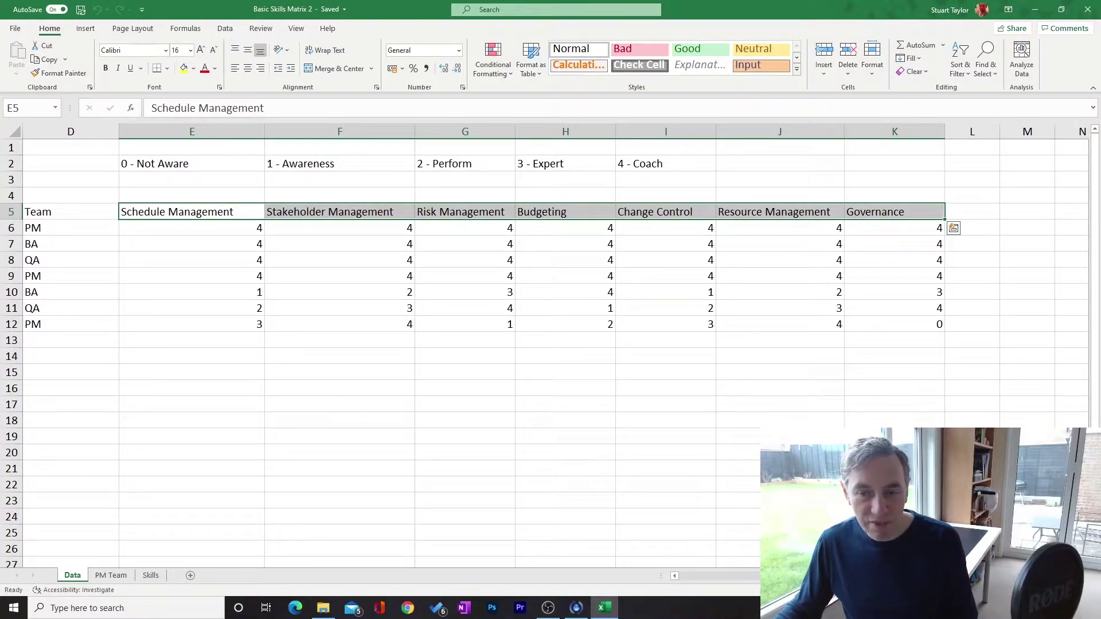
right_click(549, 212)
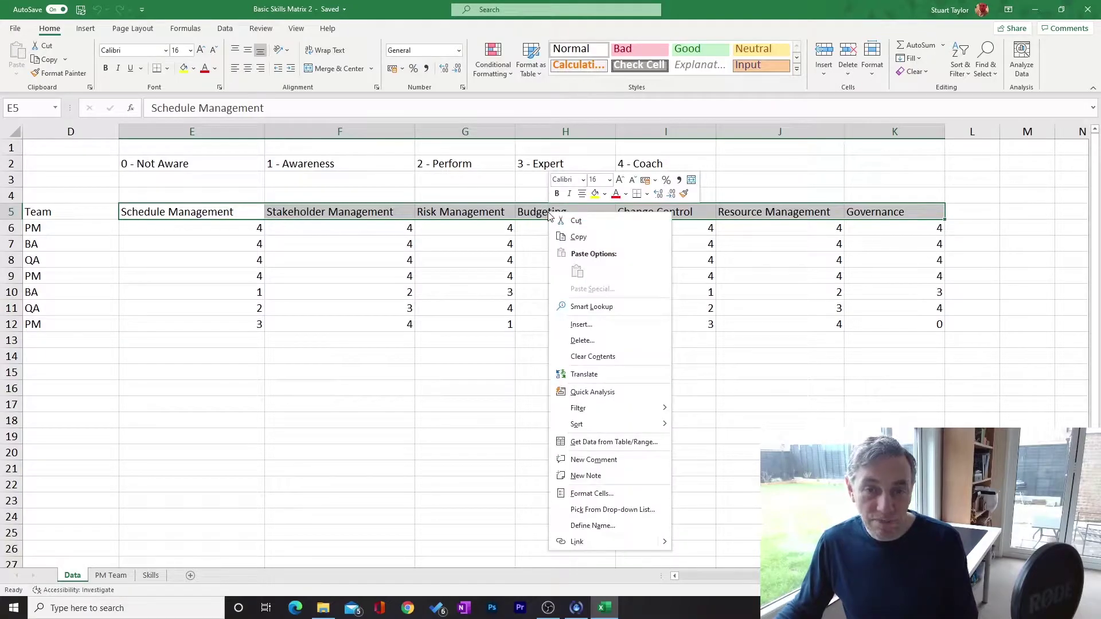
click(587, 238)
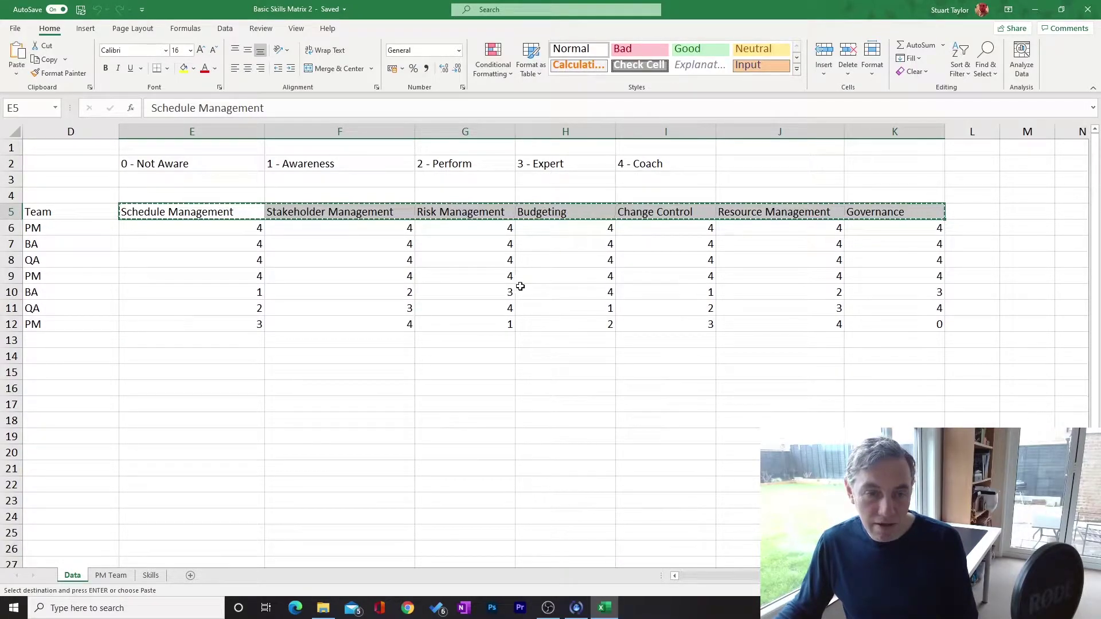
- Paste the copied skill headings transposed into B8:B14 of the PM Team sheet and widen column B to fit them
click(118, 578)
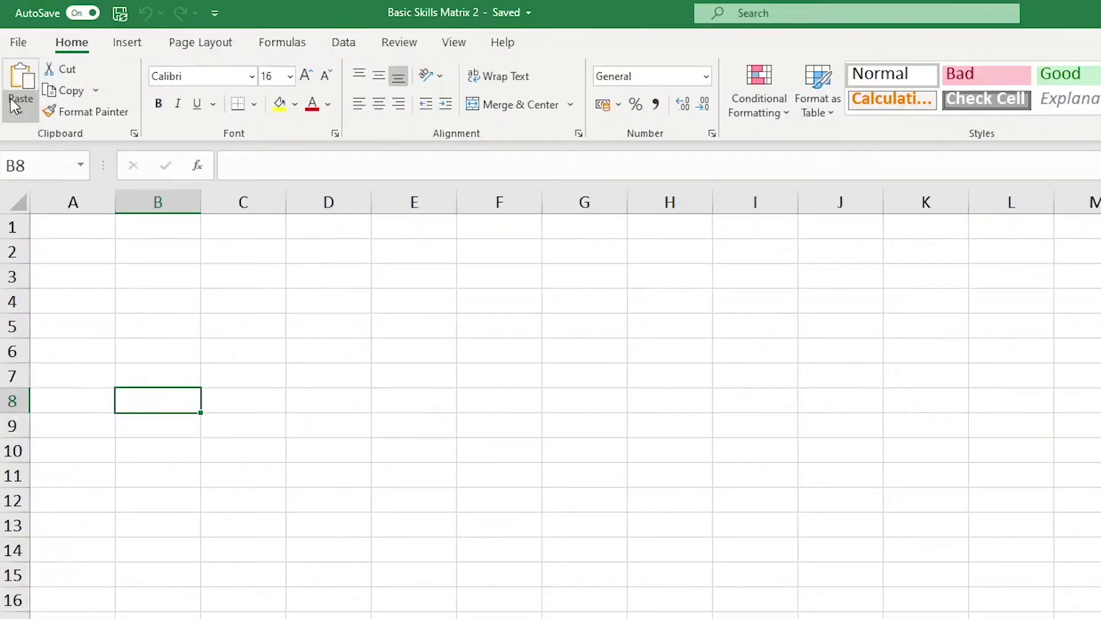
click(16, 71)
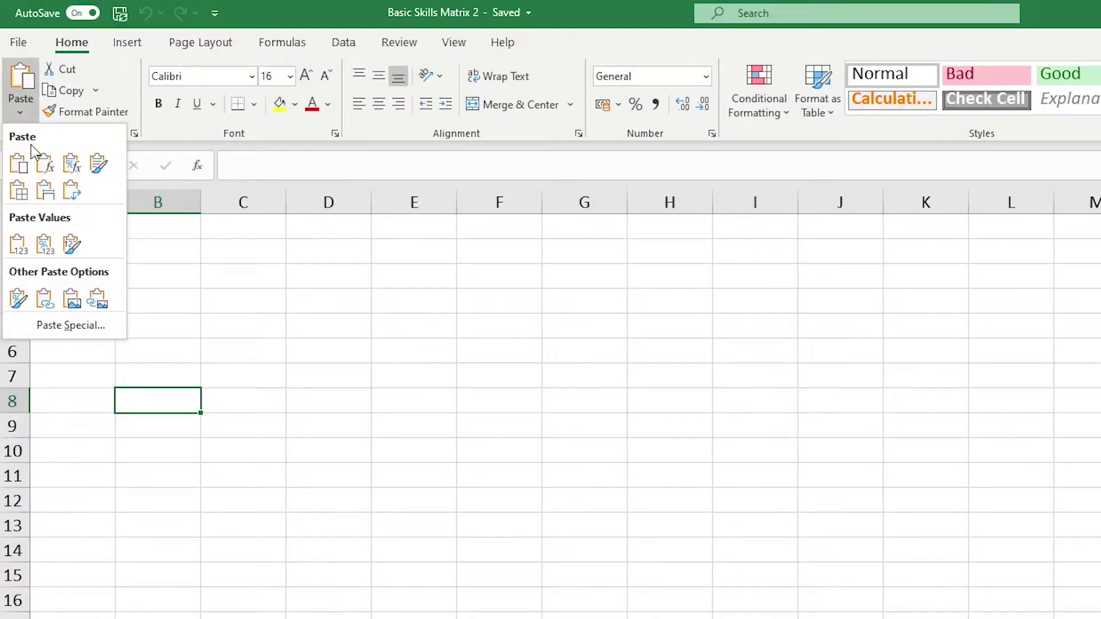
click(77, 195)
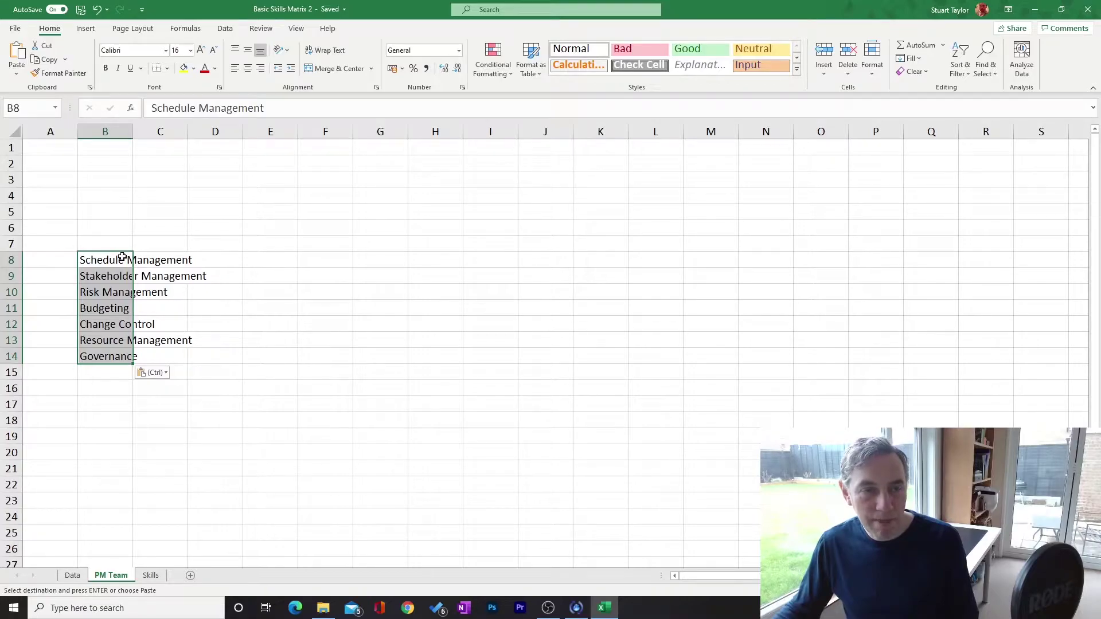
drag(133, 131, 217, 132)
- Enter the names of the three PM members from the Data sheet across C7:E7 of the PM Team sheet
drag(238, 241, 547, 245)
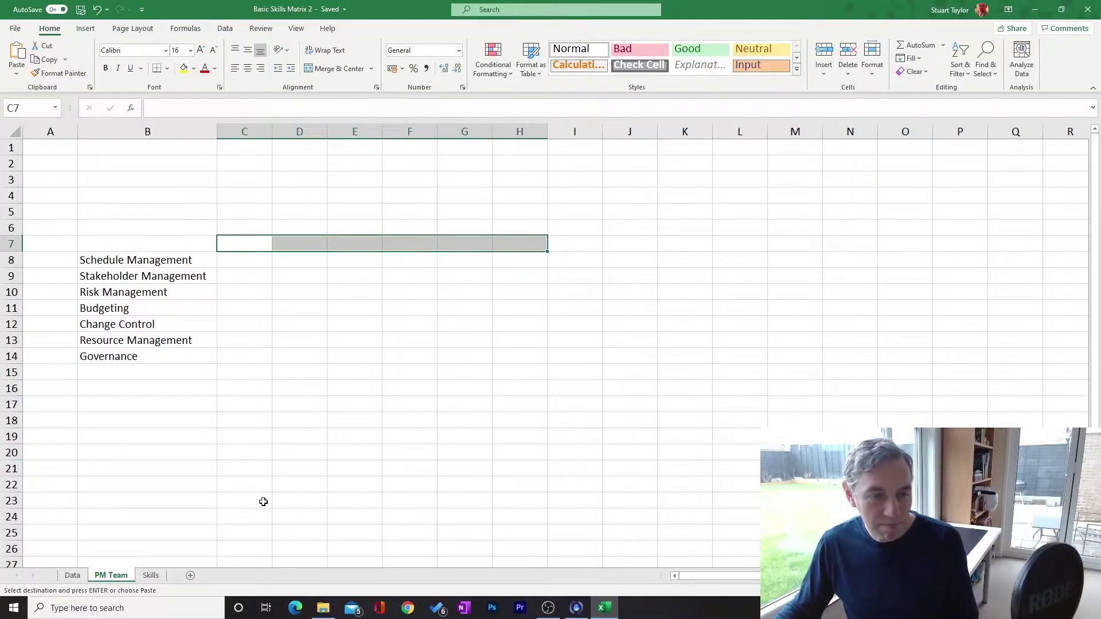
click(72, 576)
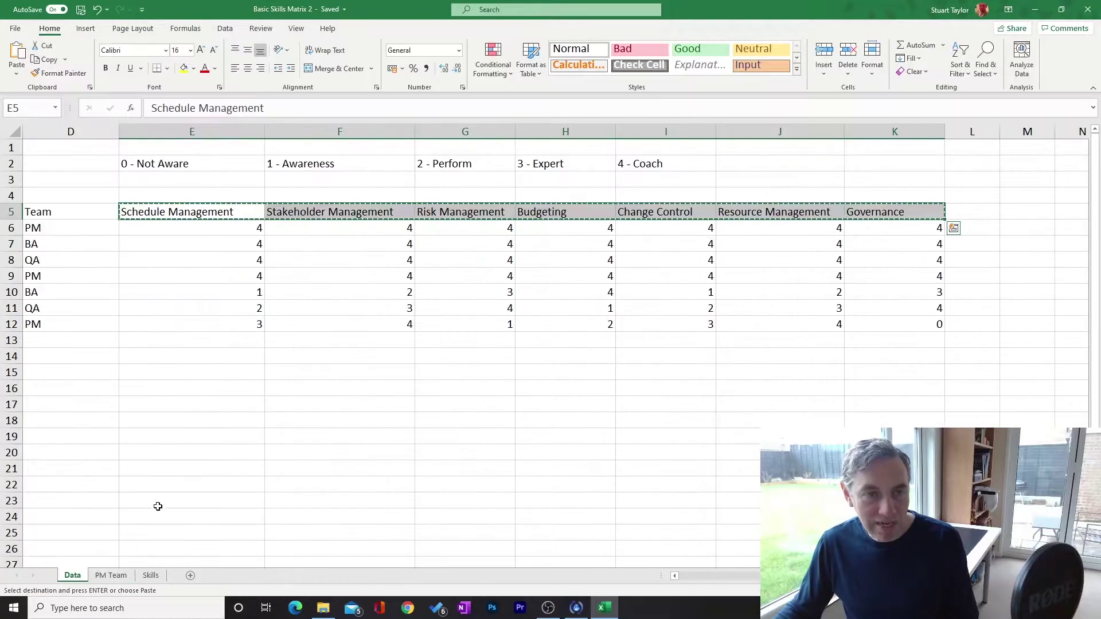
drag(820, 576, 722, 592)
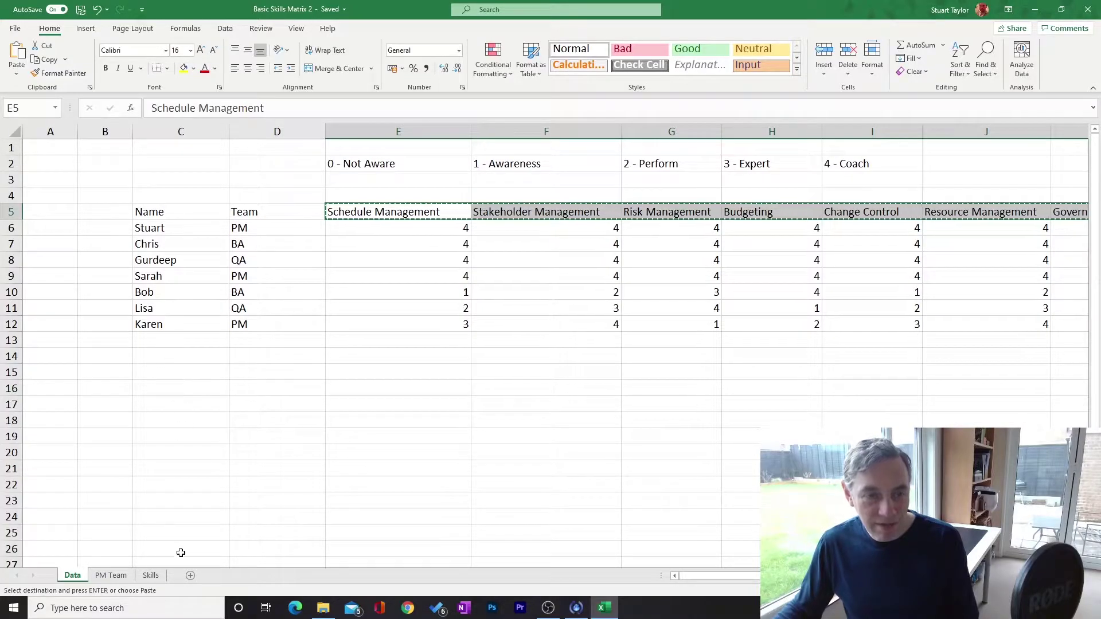
click(113, 576)
click(243, 243)
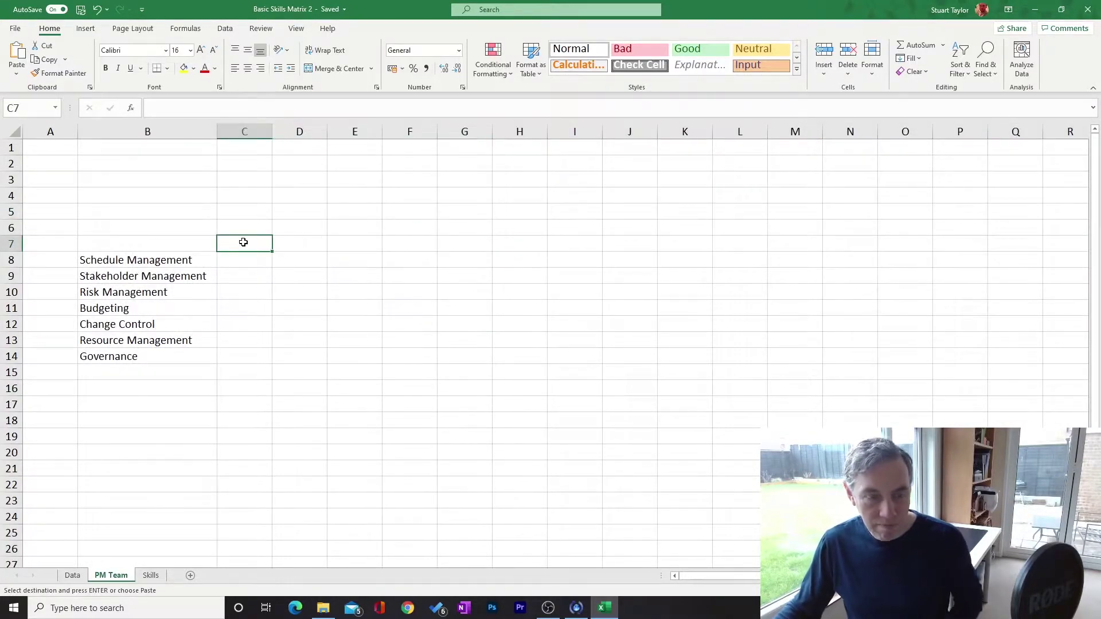
text(Stuart)
key(Tab)
text(Sara)
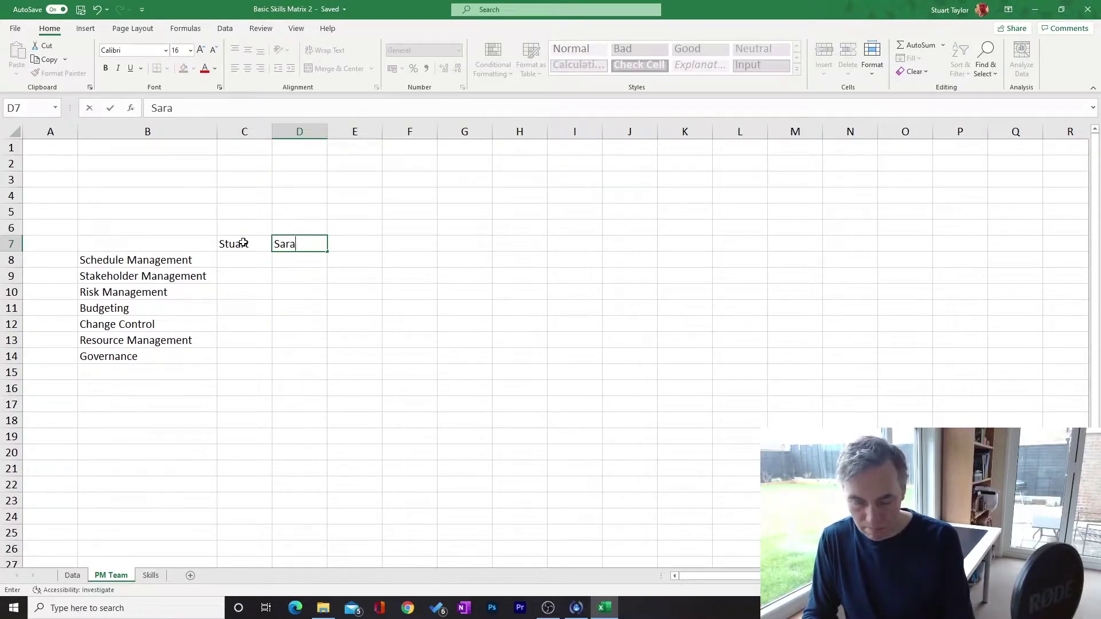
text(h)
key(Tab)
text(Karen)
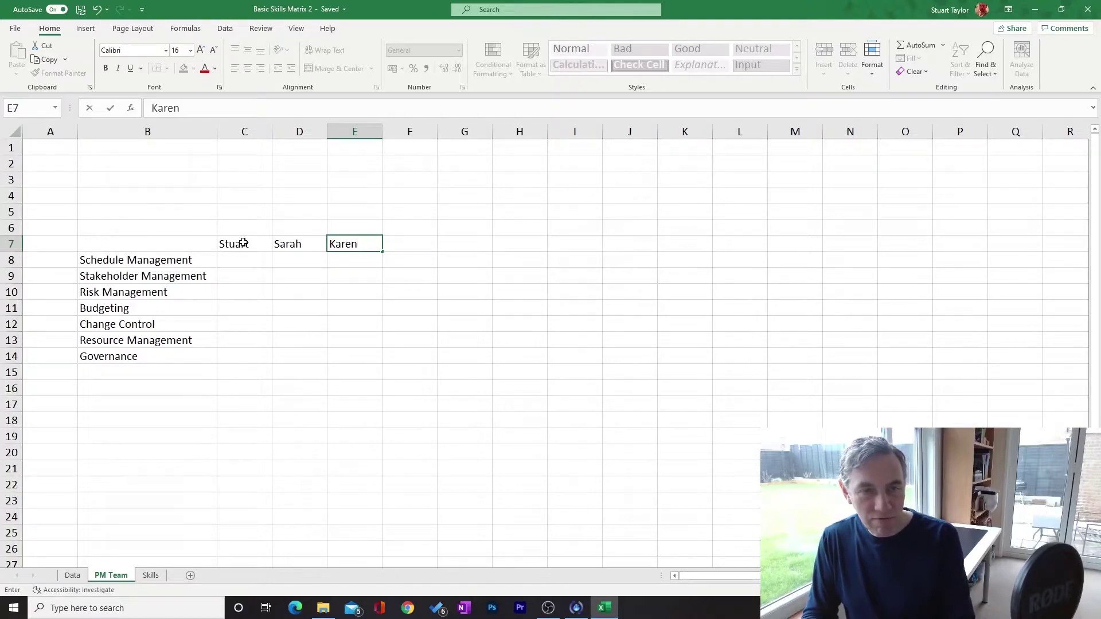
key(Tab)
- Add the heading AVERAGE in I7, leaving blank columns after the member names
key(Tab)
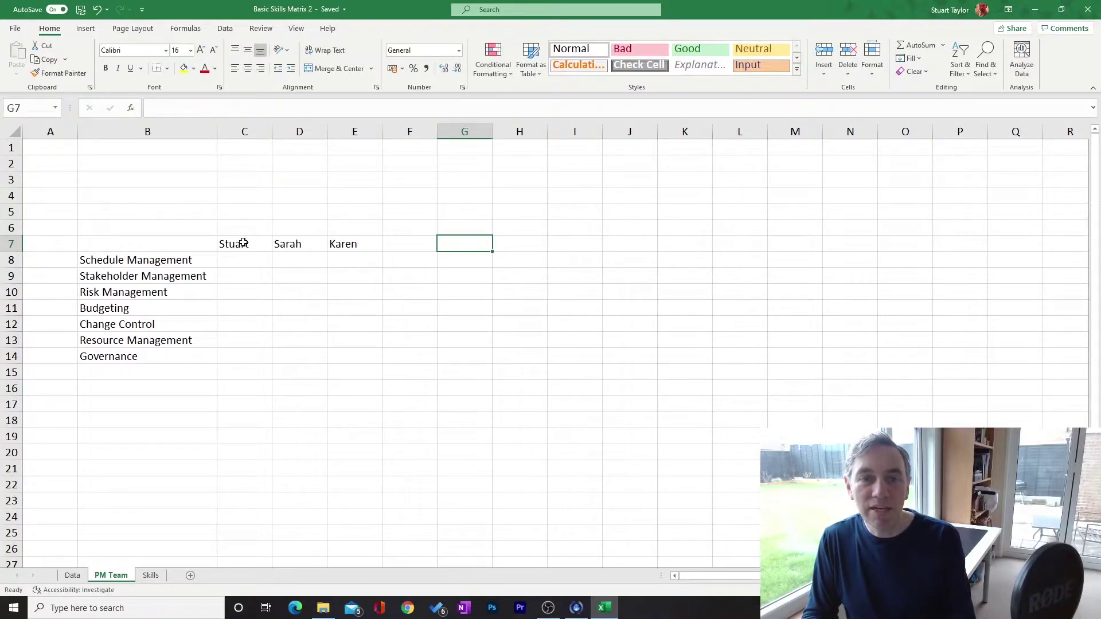
key(Tab)
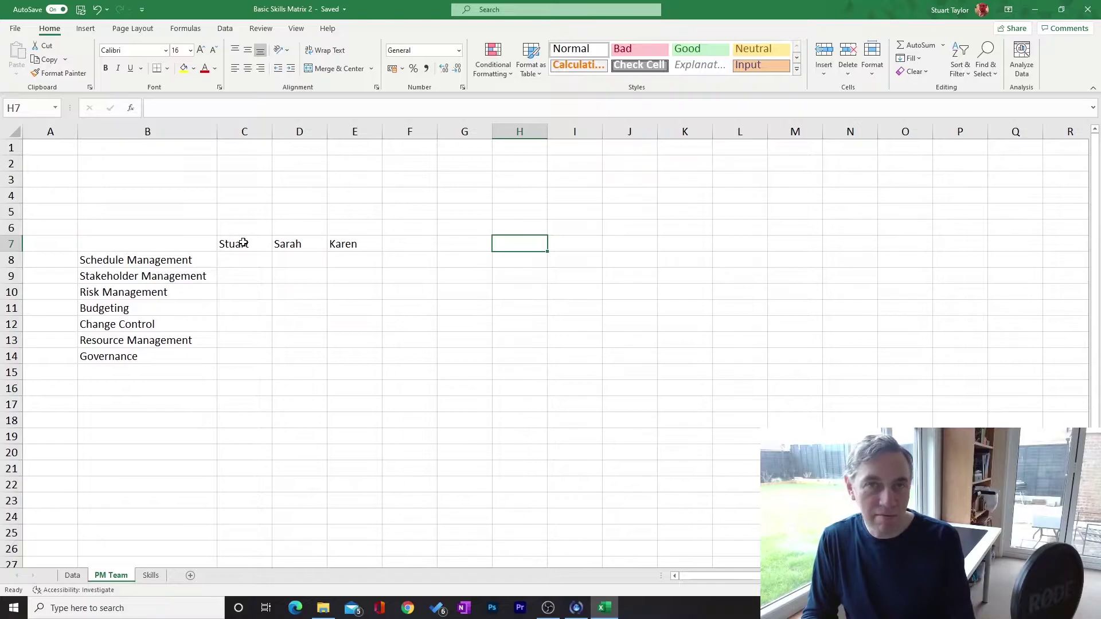
key(Tab)
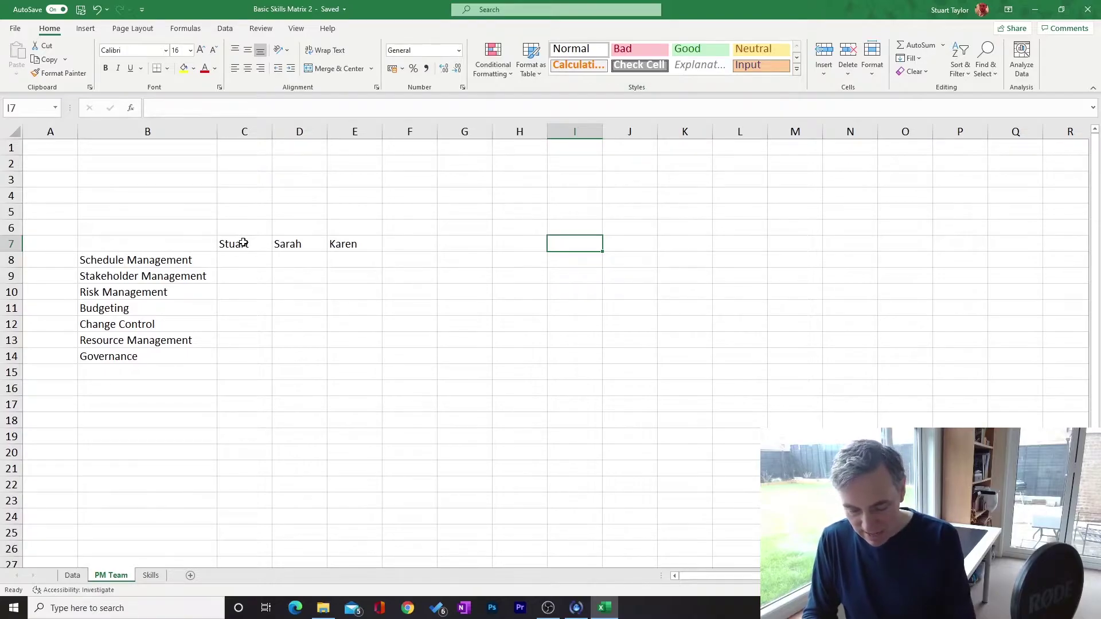
text(AVERAGE)
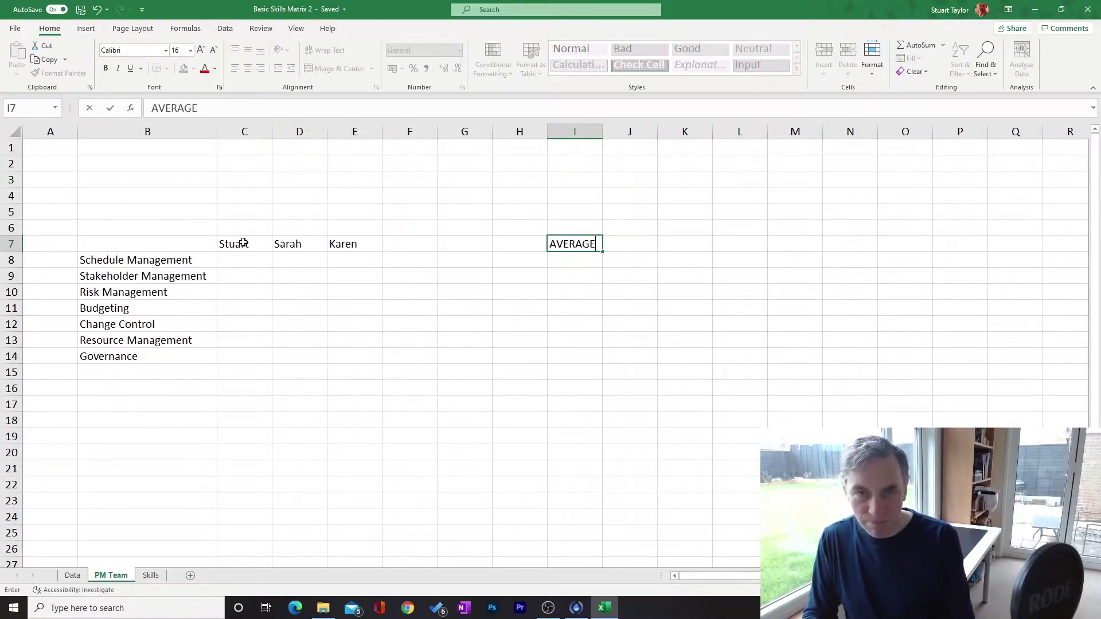
key(Return)
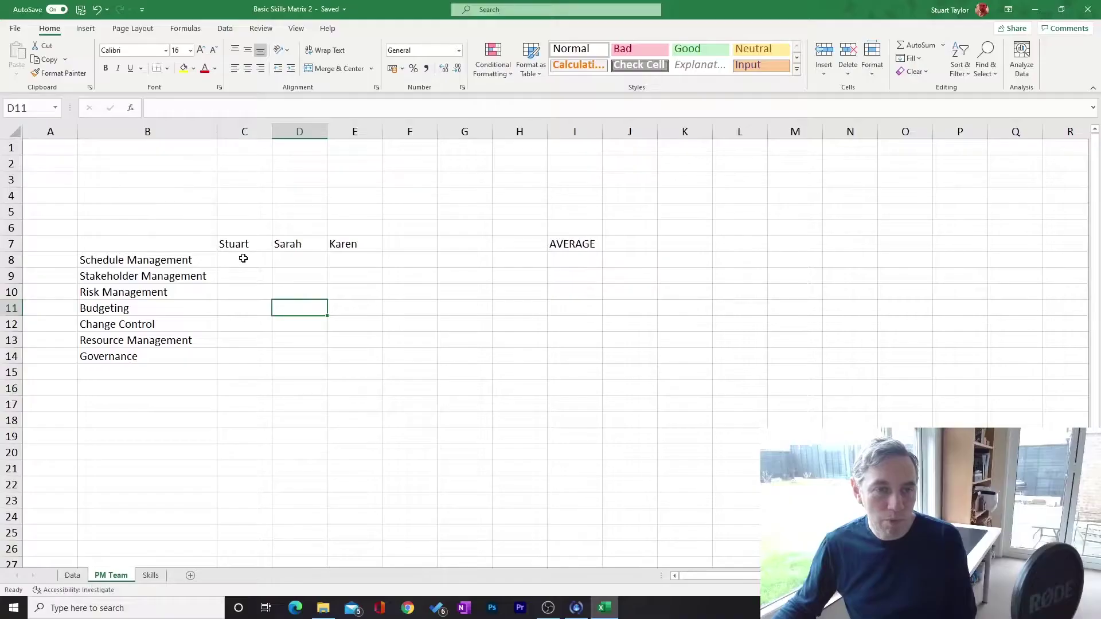
click(243, 257)
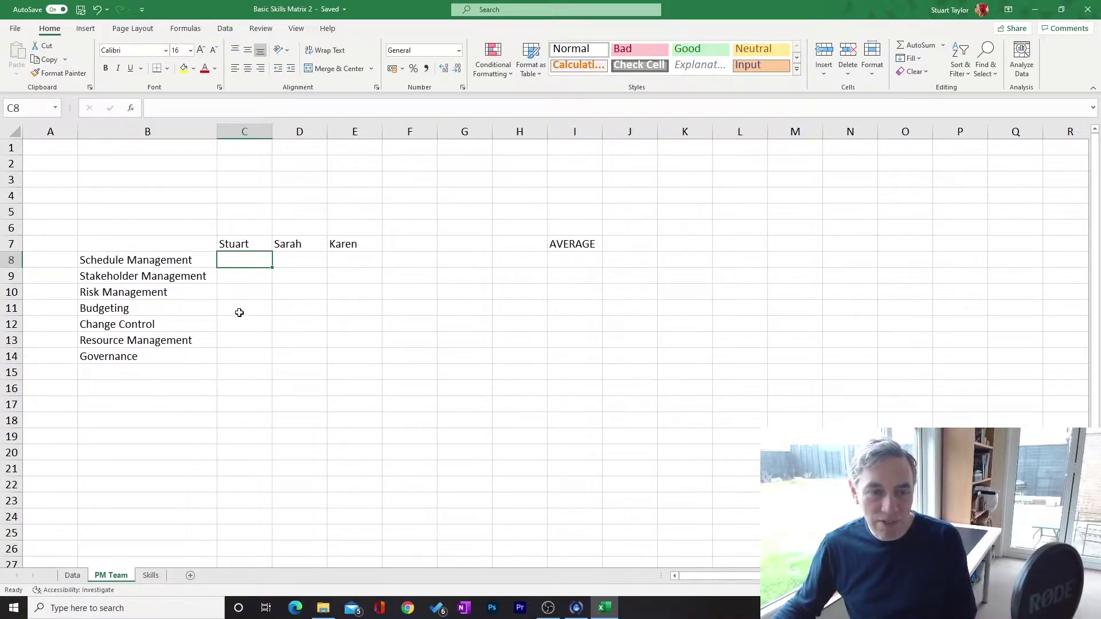
drag(256, 266, 247, 356)
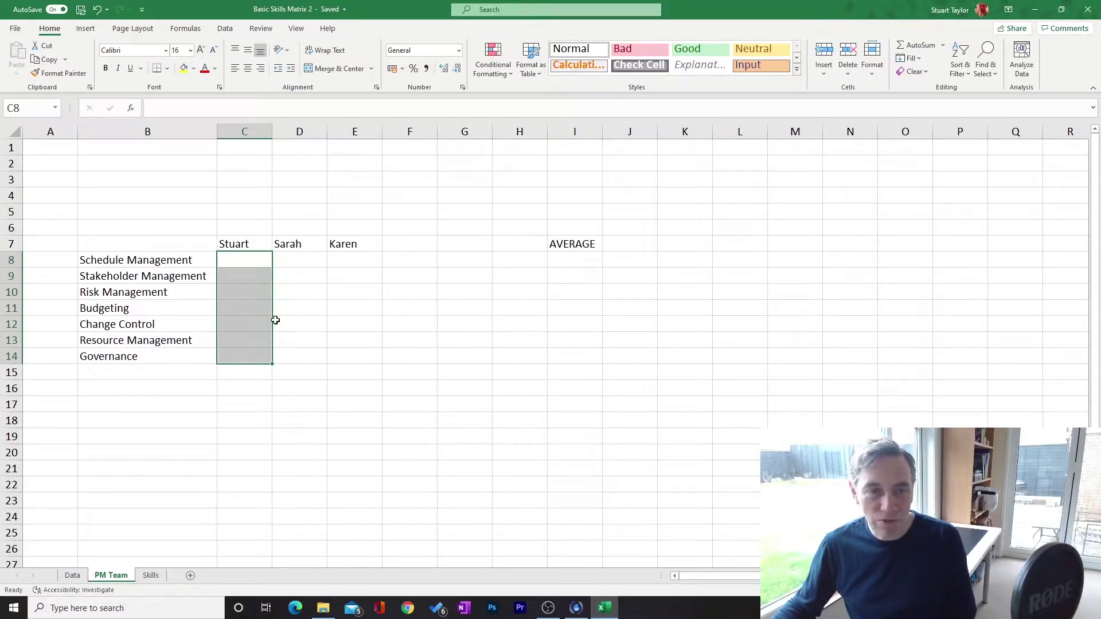
click(290, 281)
- Begin a formula in C8 with IFERROR wrapping a VLOOKUP that uses the member name in C7 as the lookup value
click(256, 263)
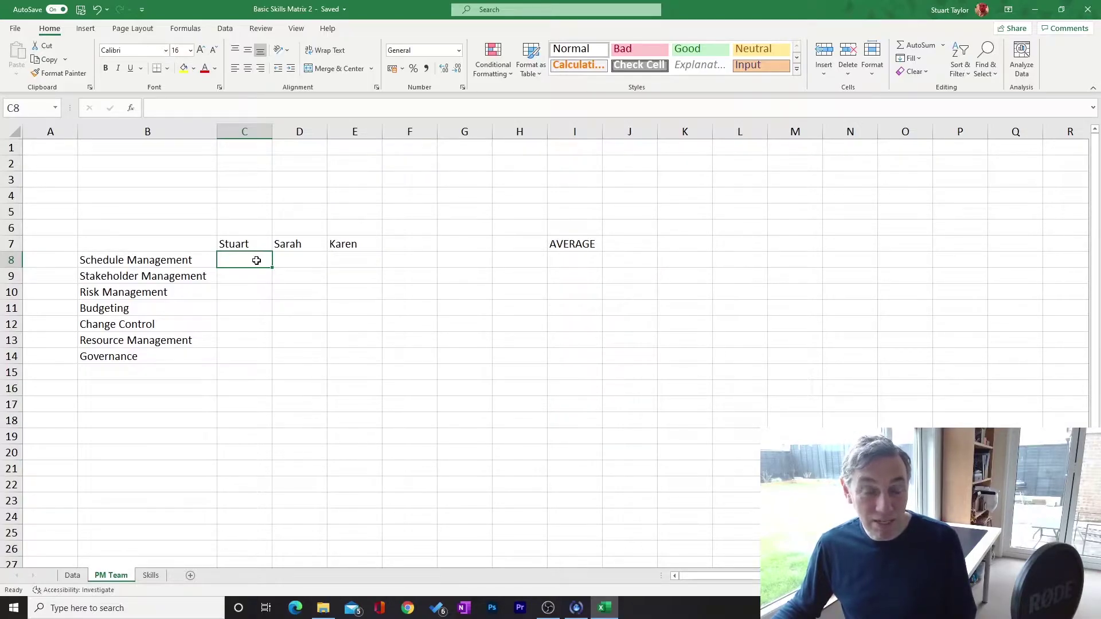
text(=)
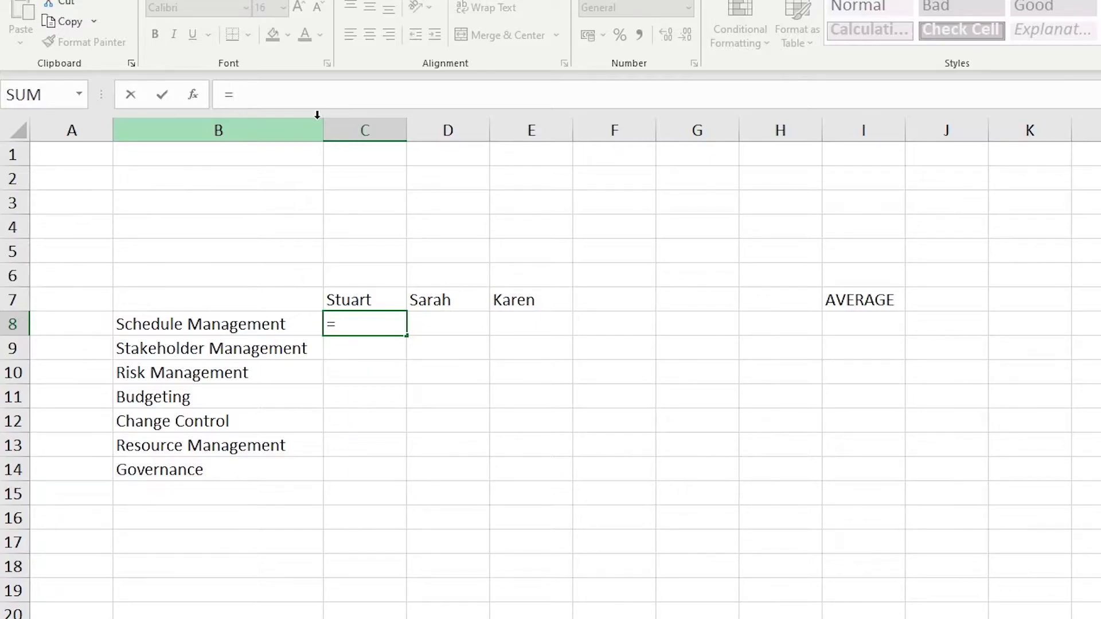
text(IF)
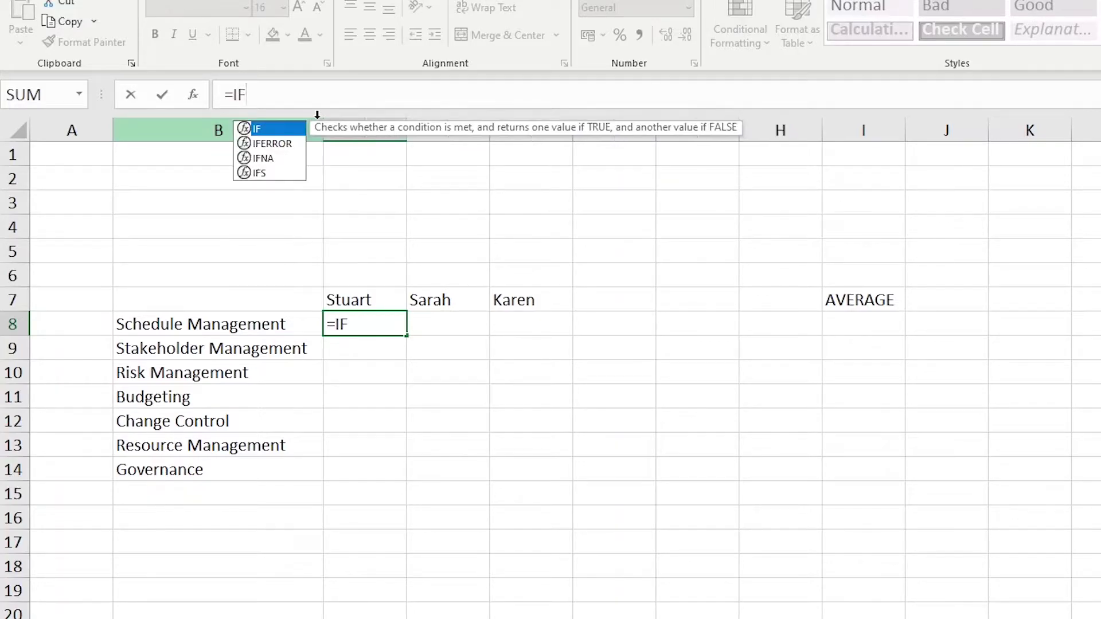
text(ERROR)
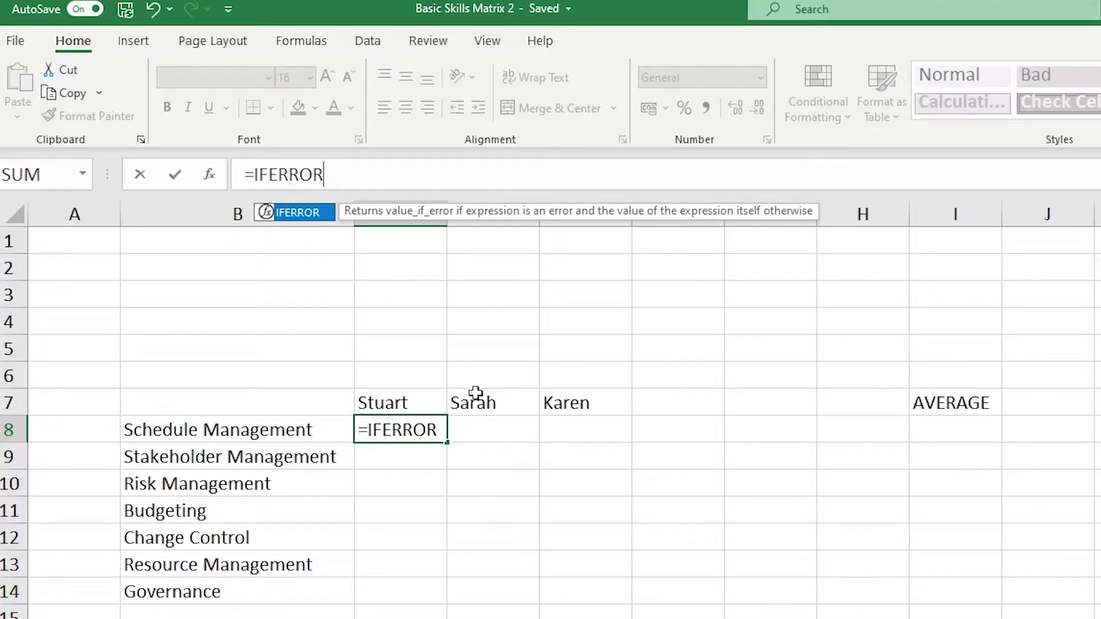
text(()
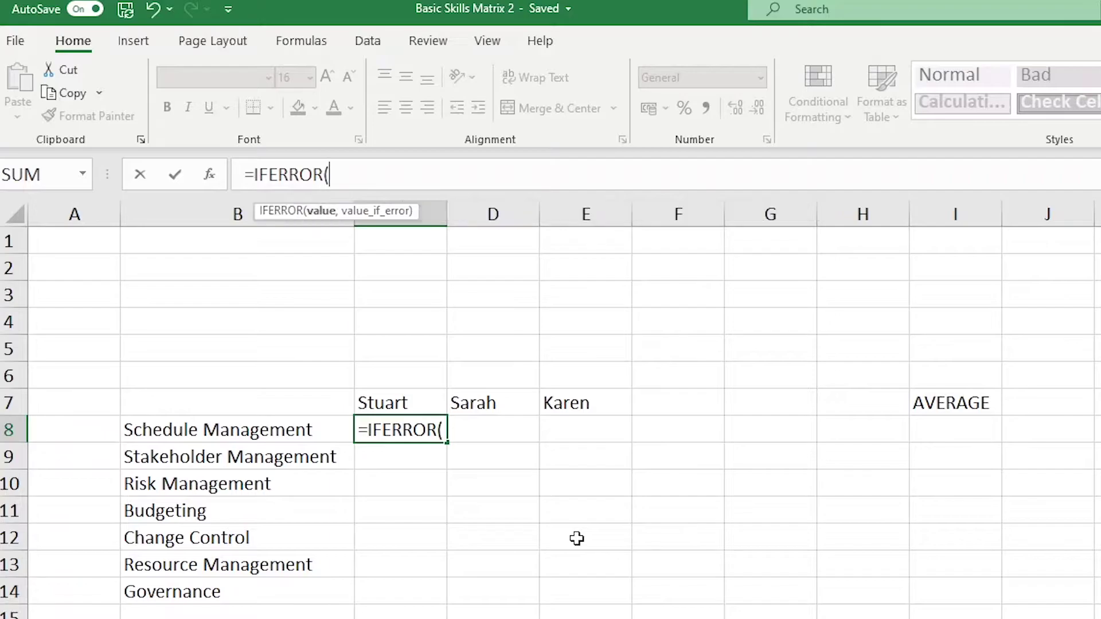
text(V)
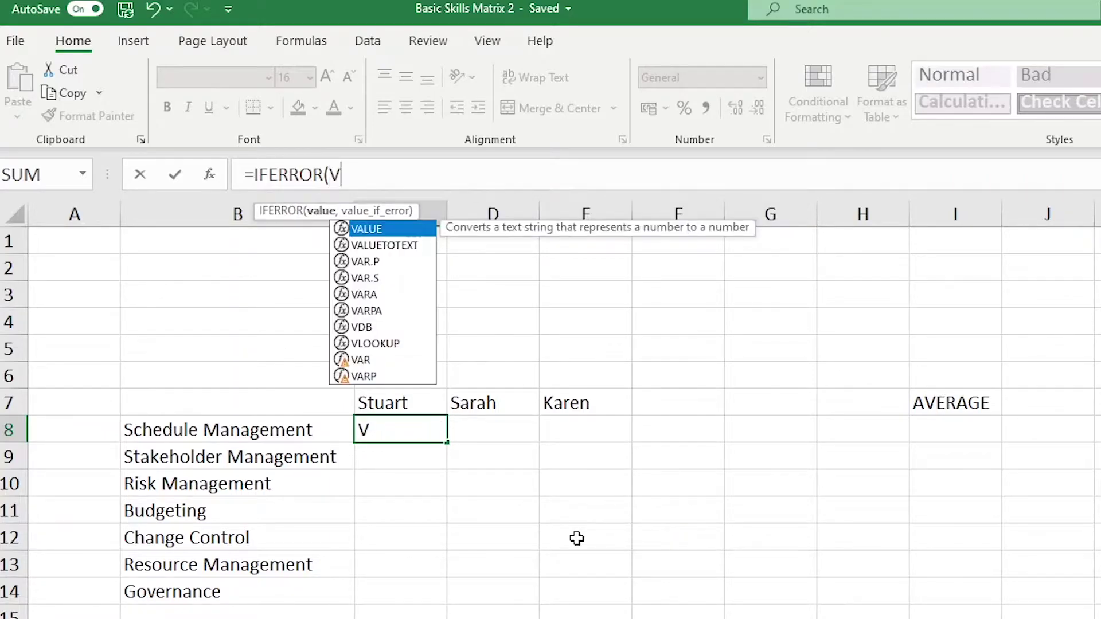
text(LOOKUP)
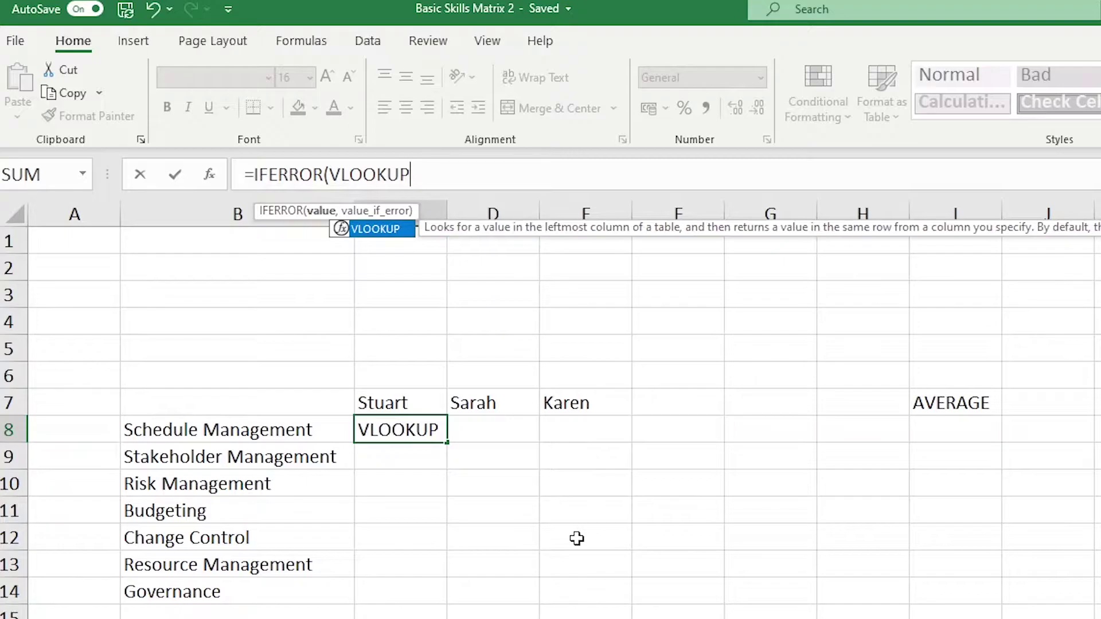
text(()
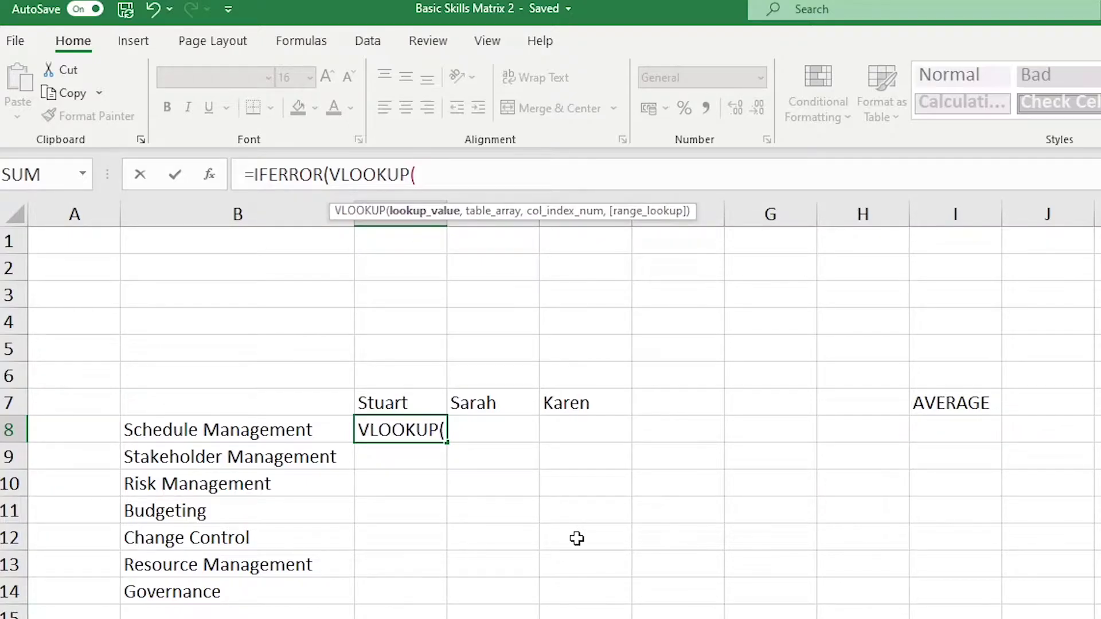
click(399, 404)
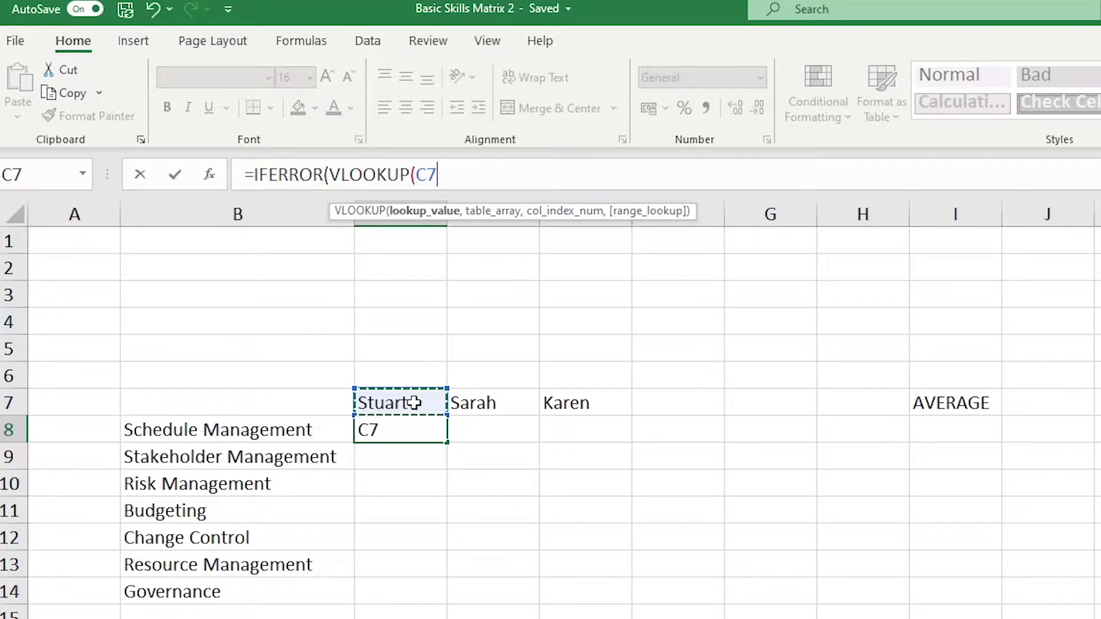
text(,)
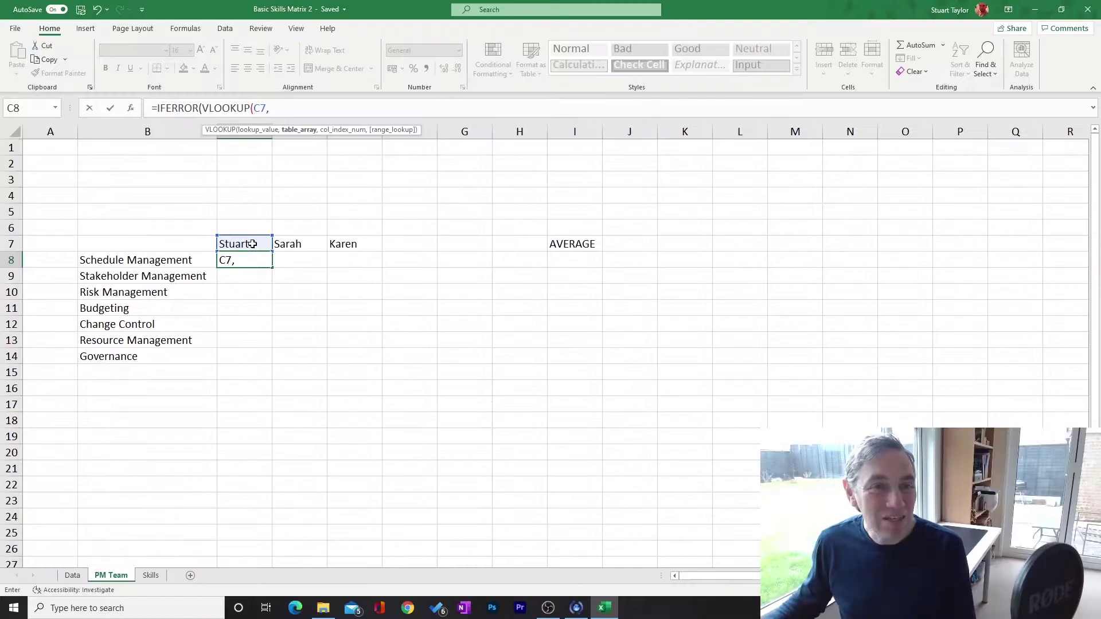
- Set the VLOOKUP table array to columns C:K of the Data sheet
click(72, 576)
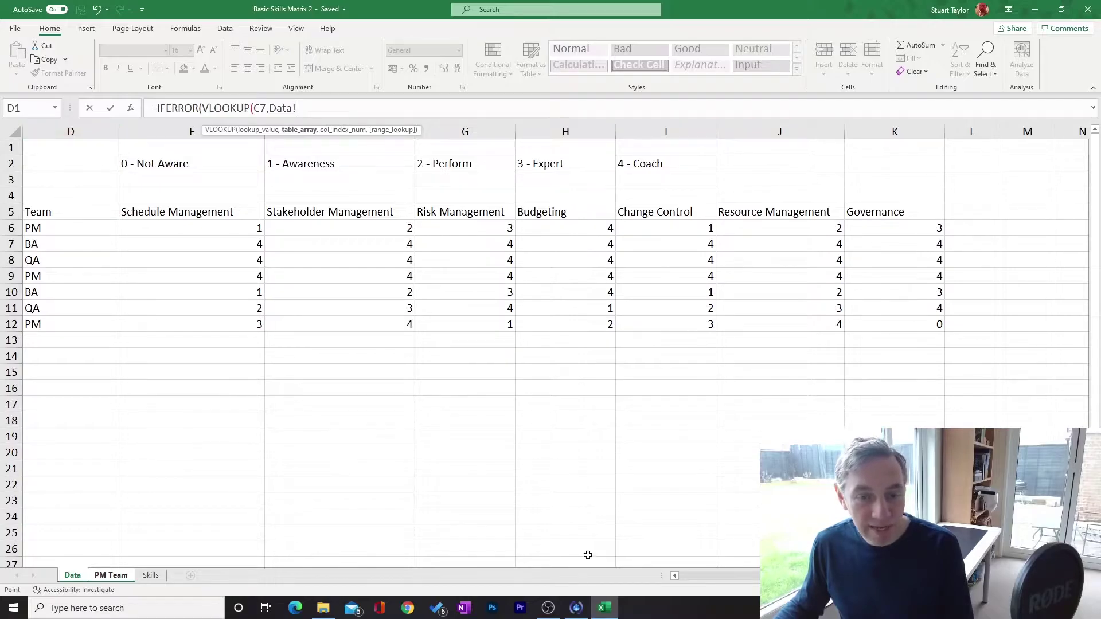
scroll(333, 172, left, 3)
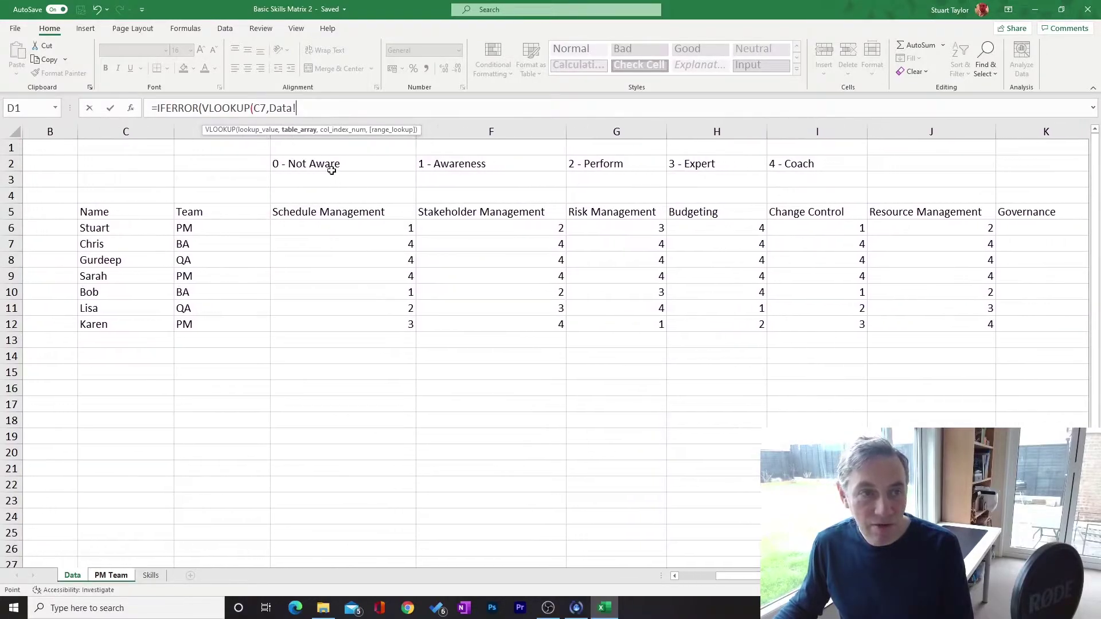
click(138, 129)
drag(139, 130, 666, 147)
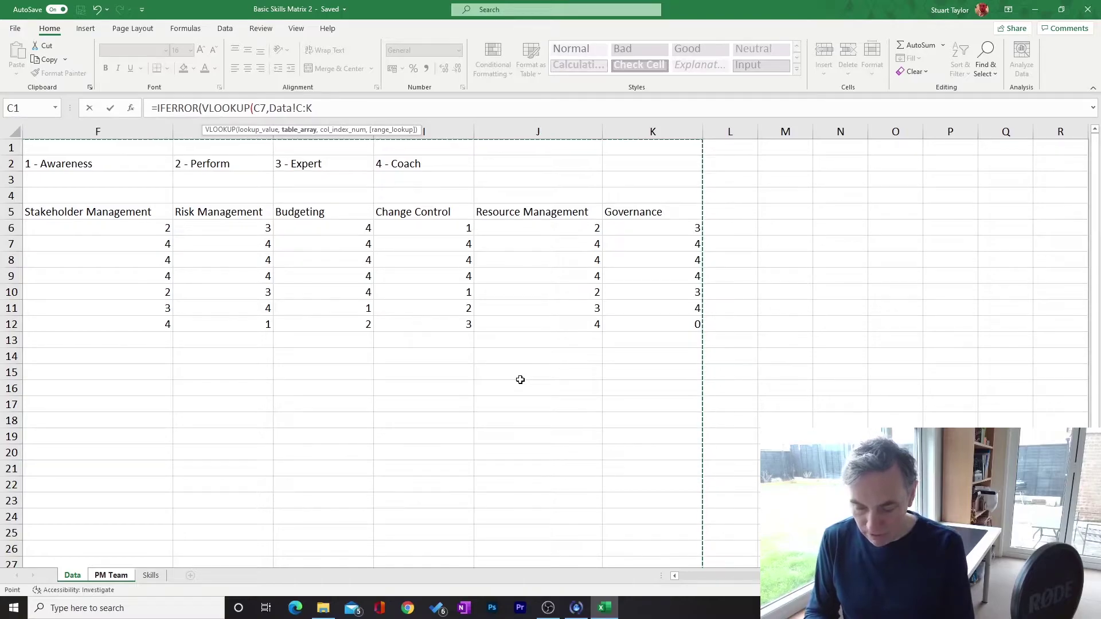
text(,)
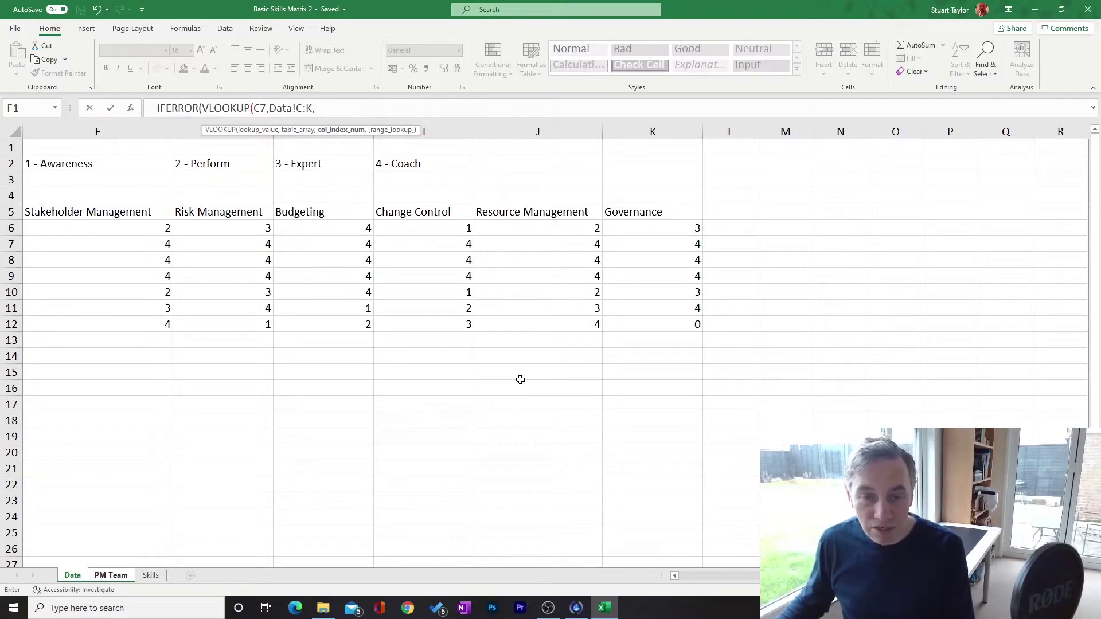
- Complete the C8 formula with column index 3, exact match FALSE and an empty string "" as the IFERROR fallback
scroll(557, 344, left, 4)
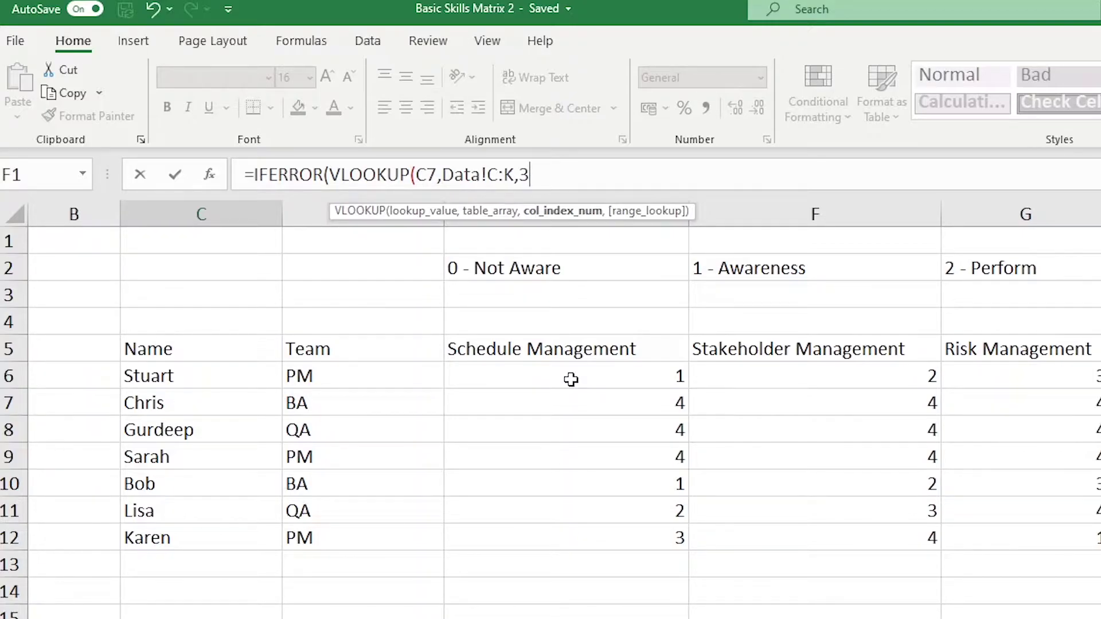
text(,)
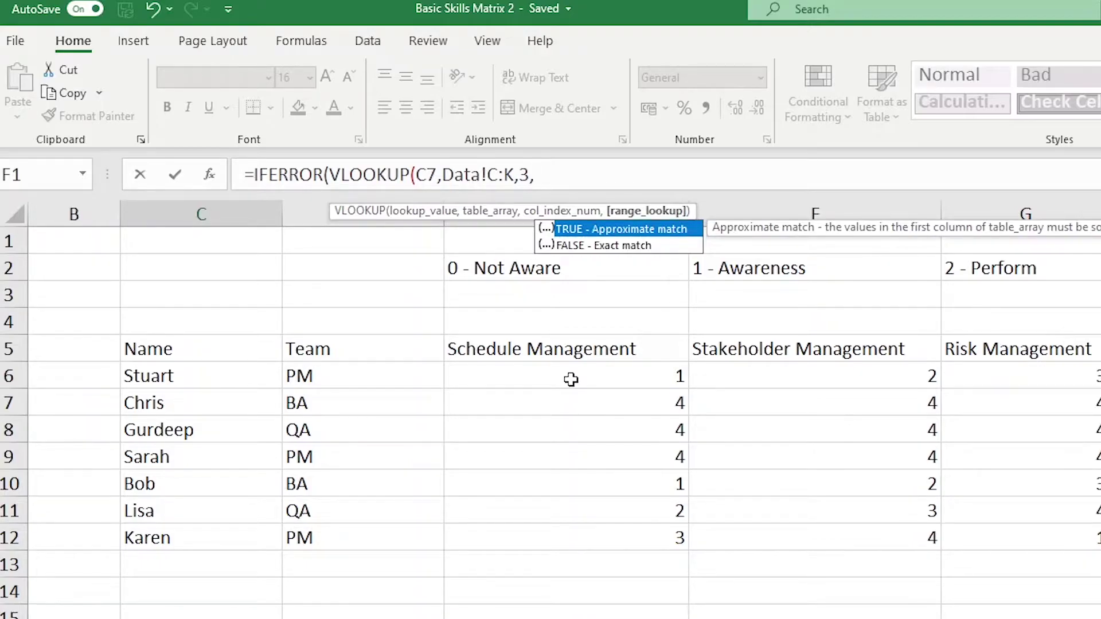
text(FALSE)
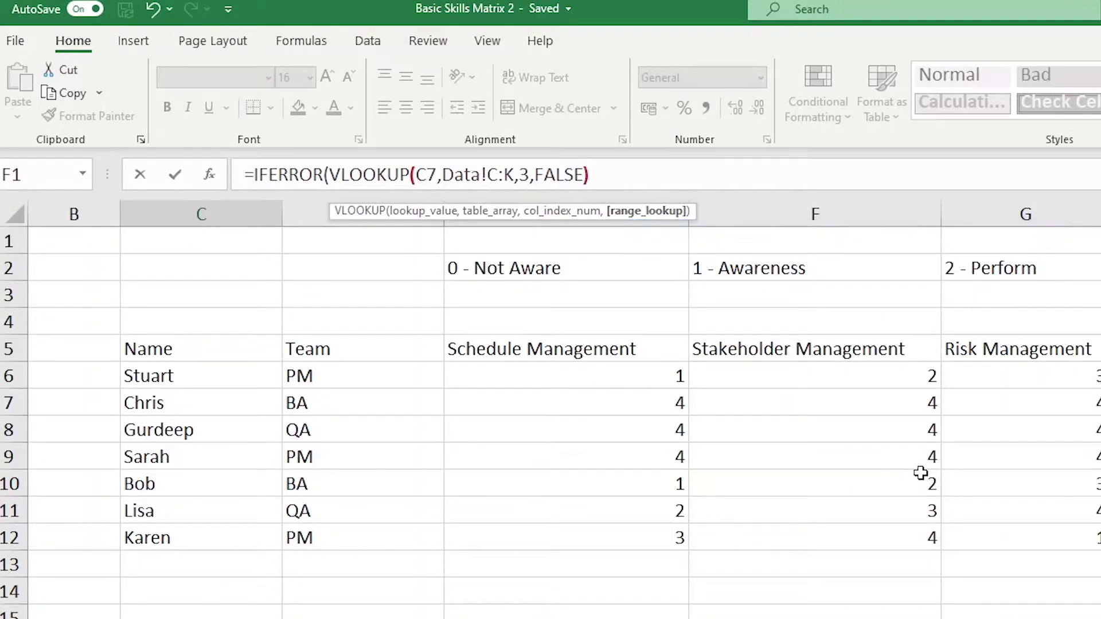
text())
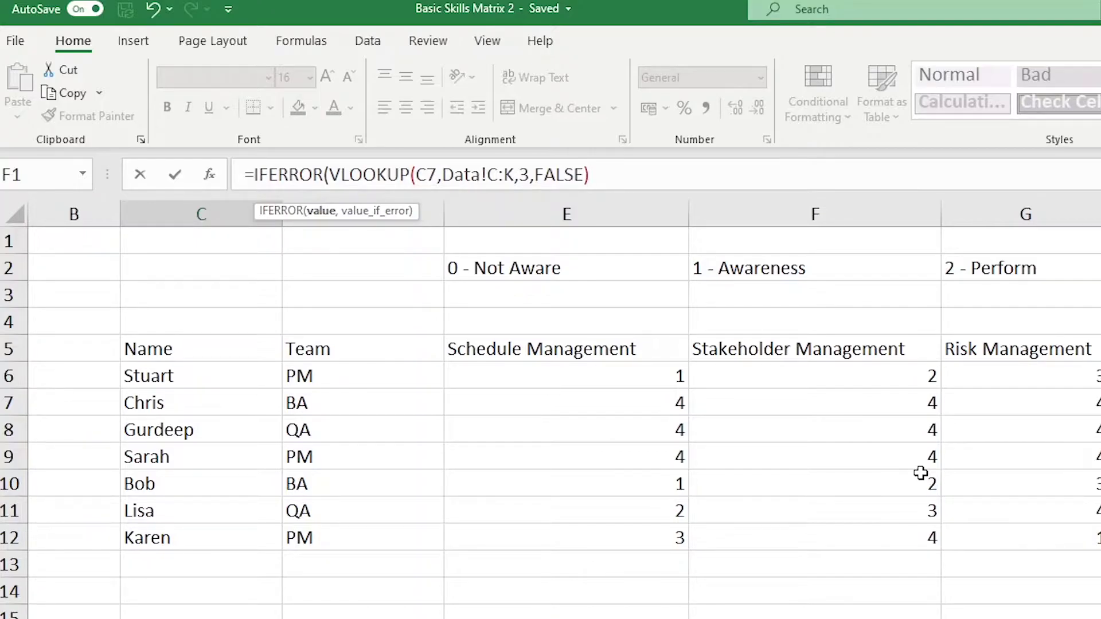
text(,)
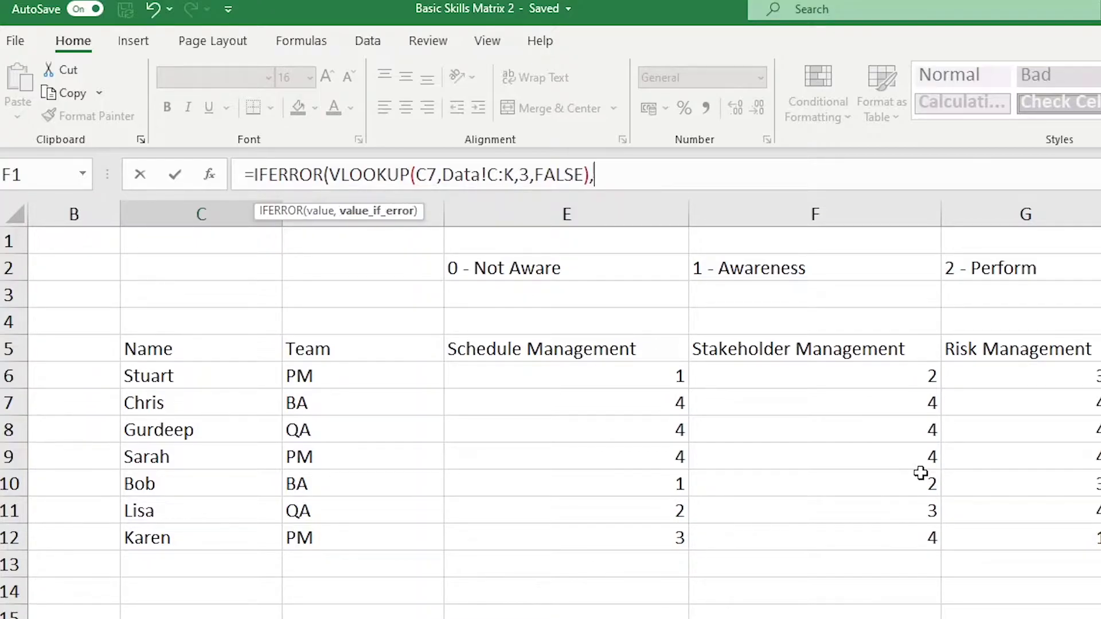
text(""))
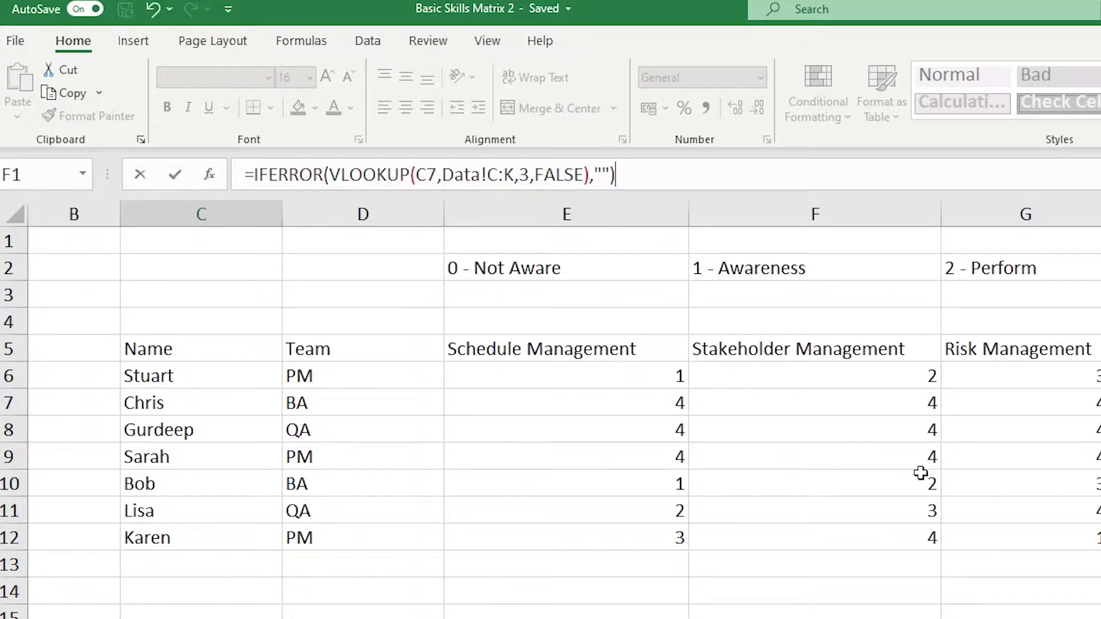
key(Return)
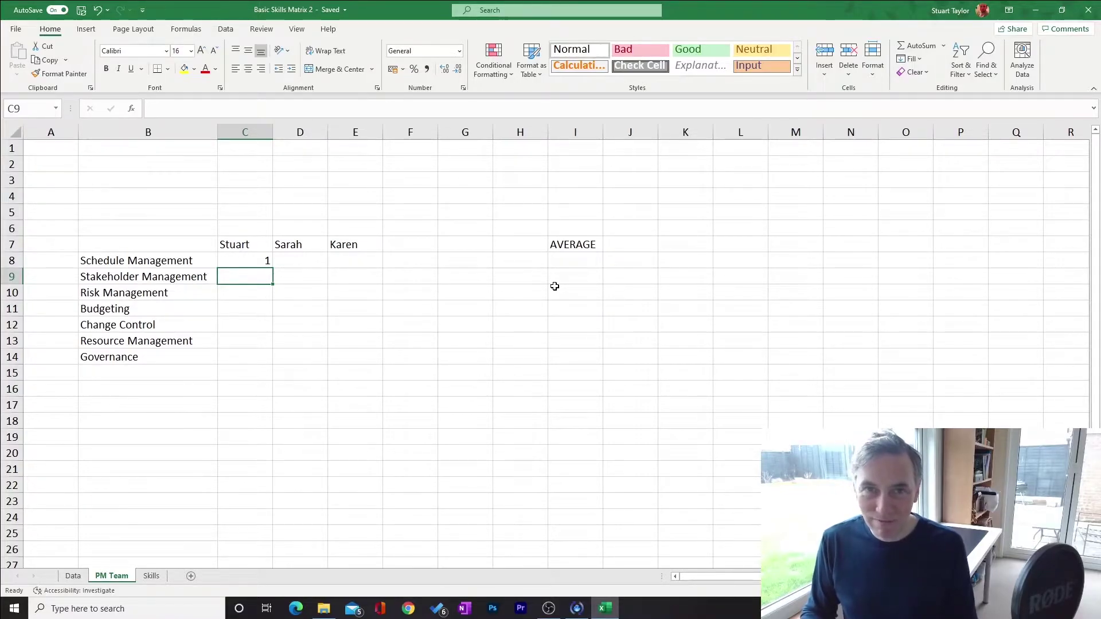
- Try to fill the C8 formula down through C14 and inspect the lookup reference copied into C9
click(268, 262)
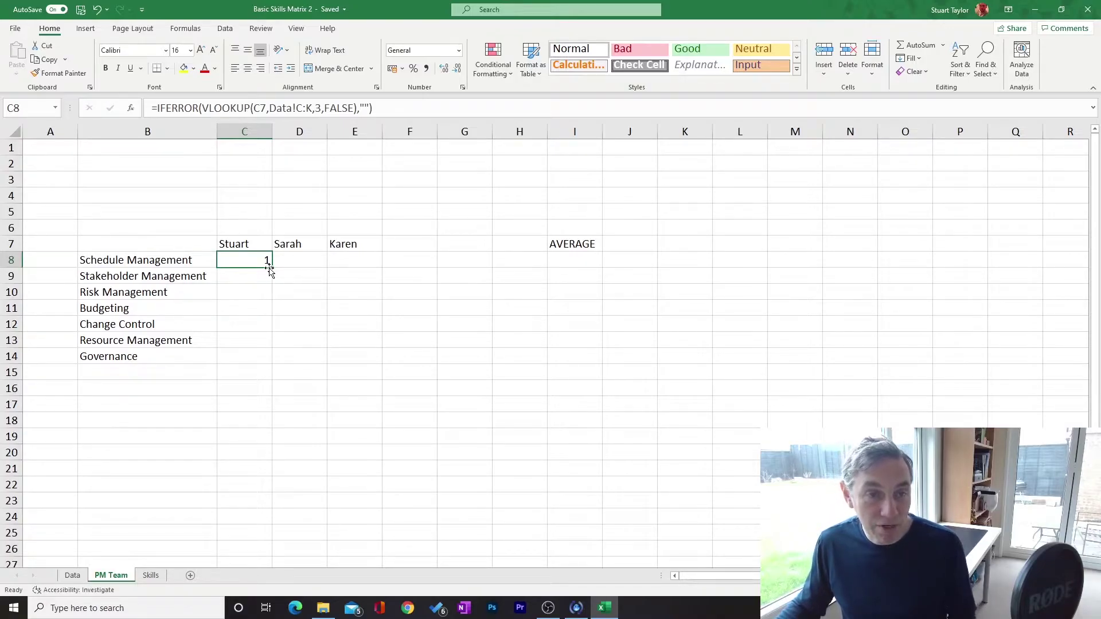
drag(272, 273, 266, 363)
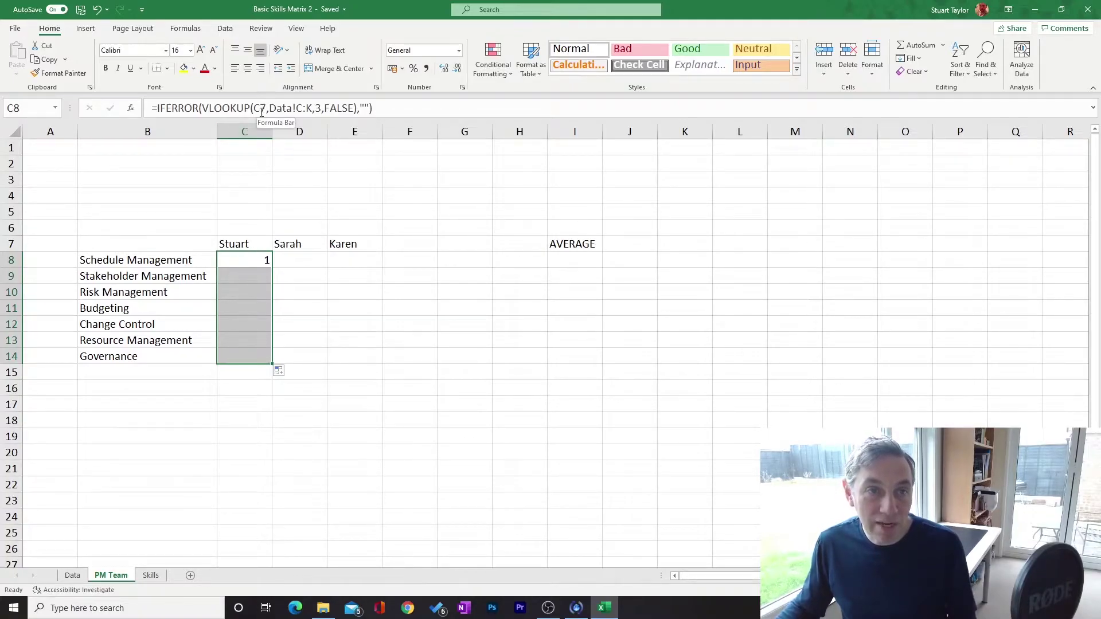
click(252, 262)
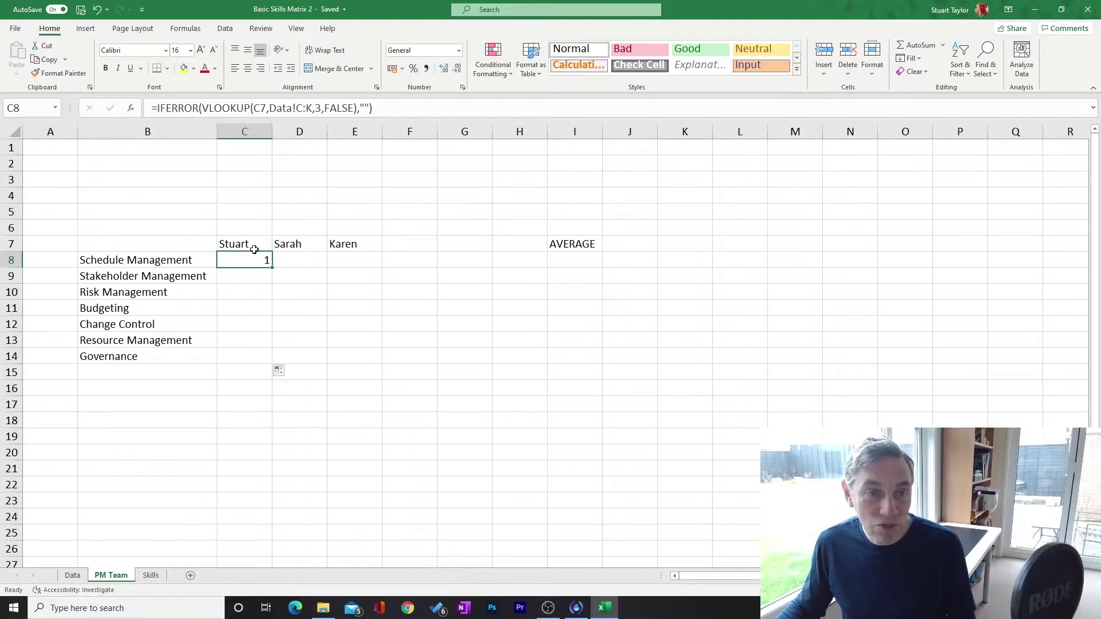
click(251, 275)
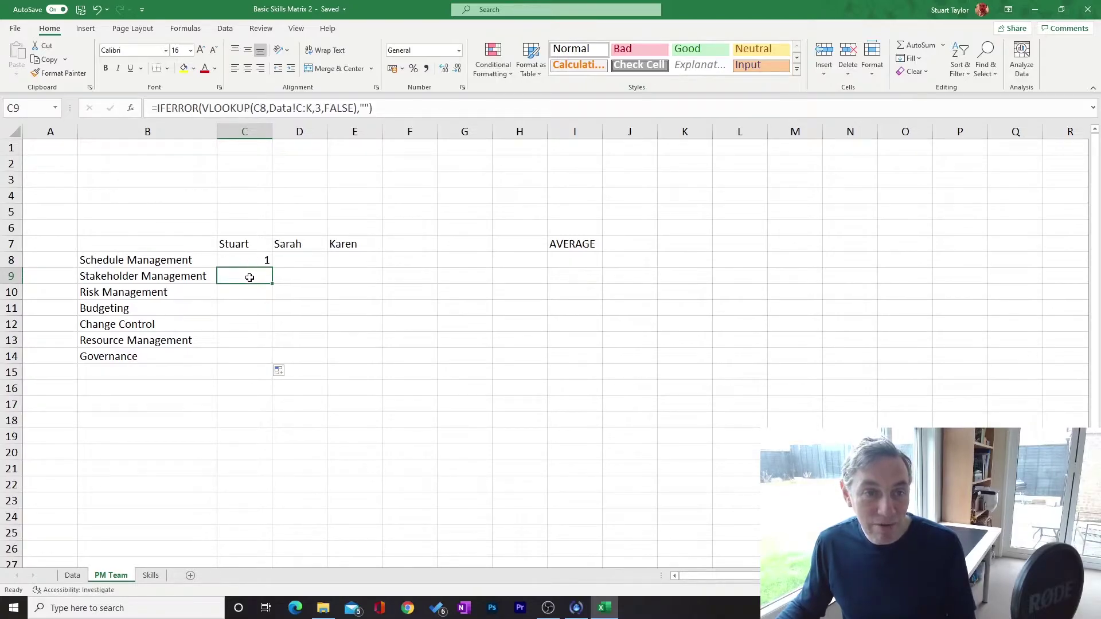
click(260, 108)
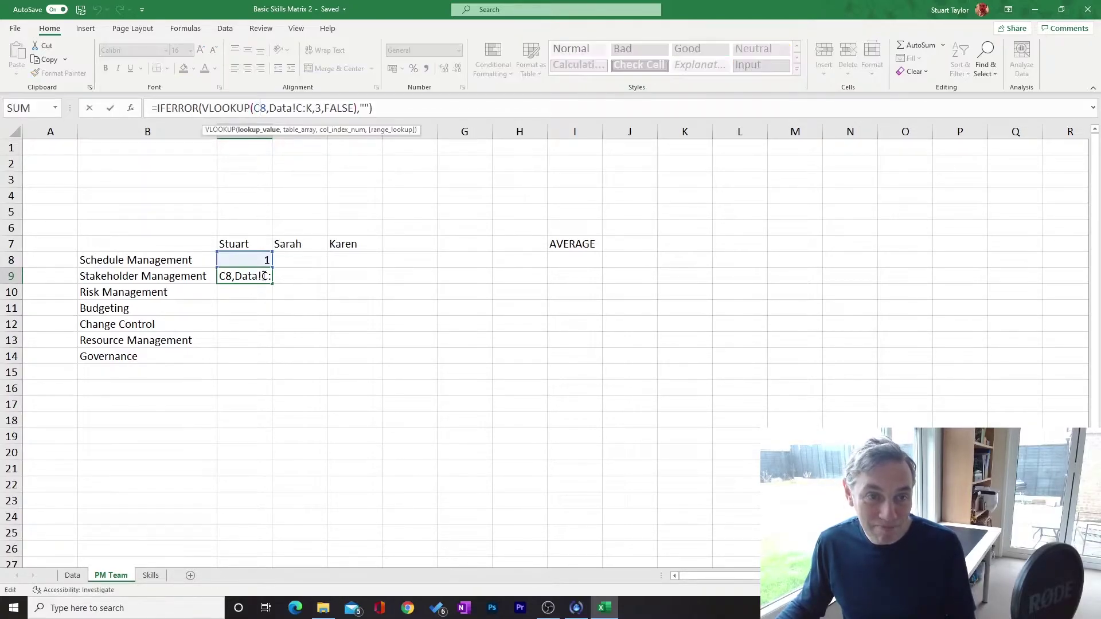
key(Return)
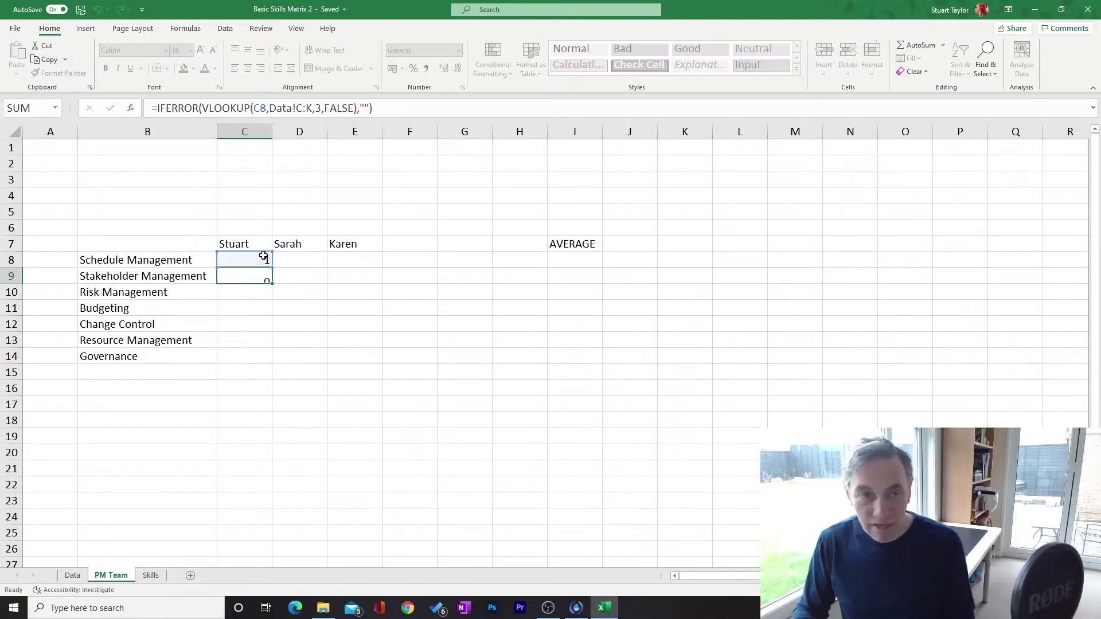
- Anchor the references in the C8 formula as C$7 for the lookup value and Data!$C:$K for the table array
click(263, 259)
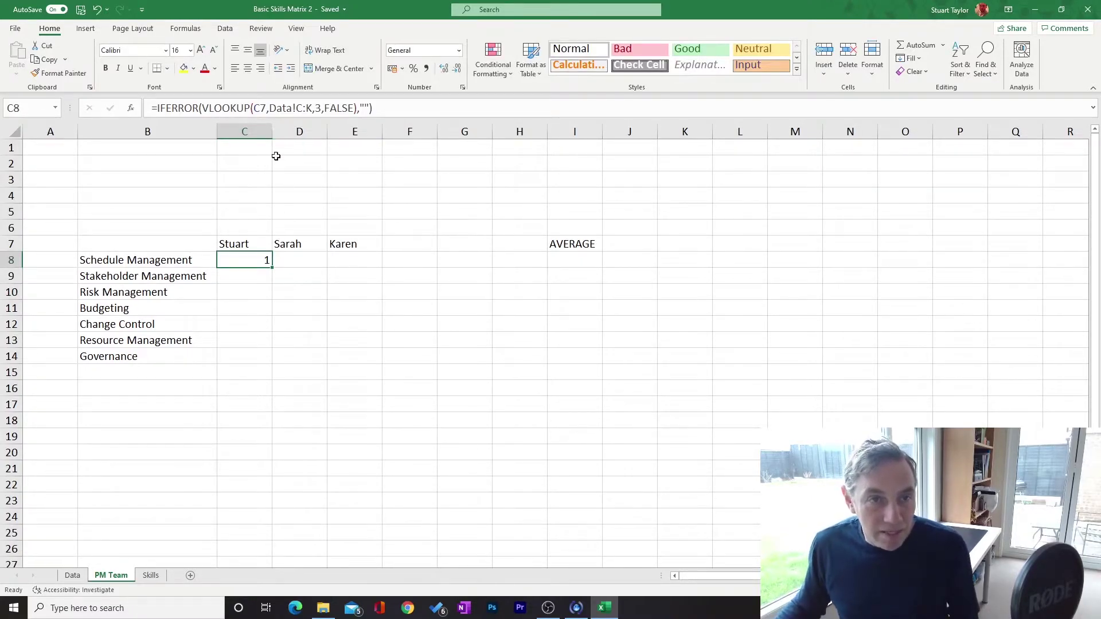
click(261, 109)
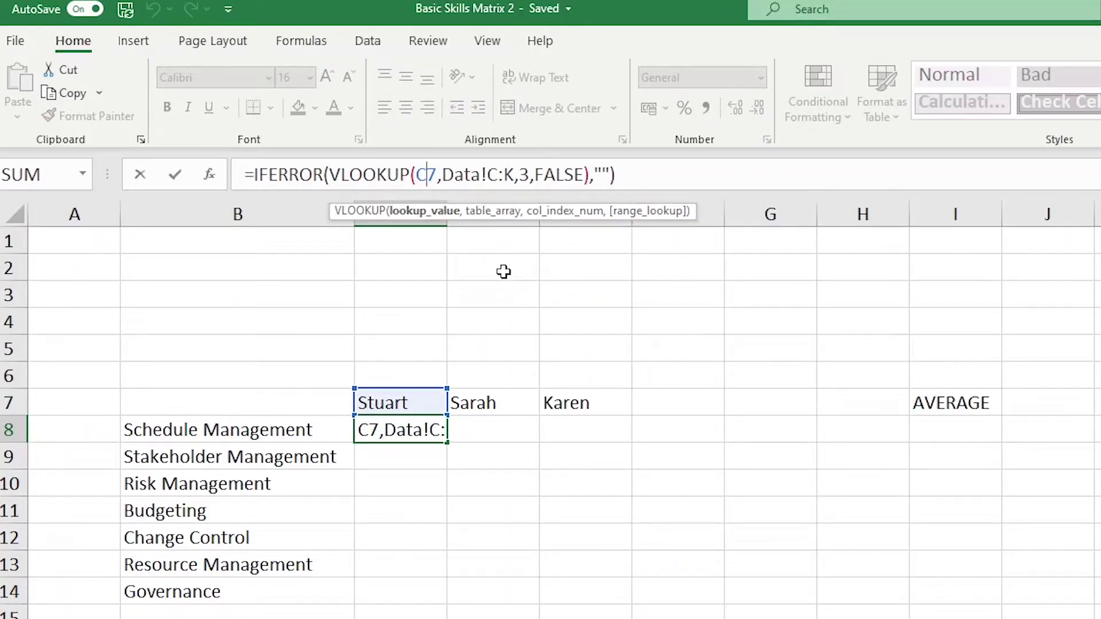
text($)
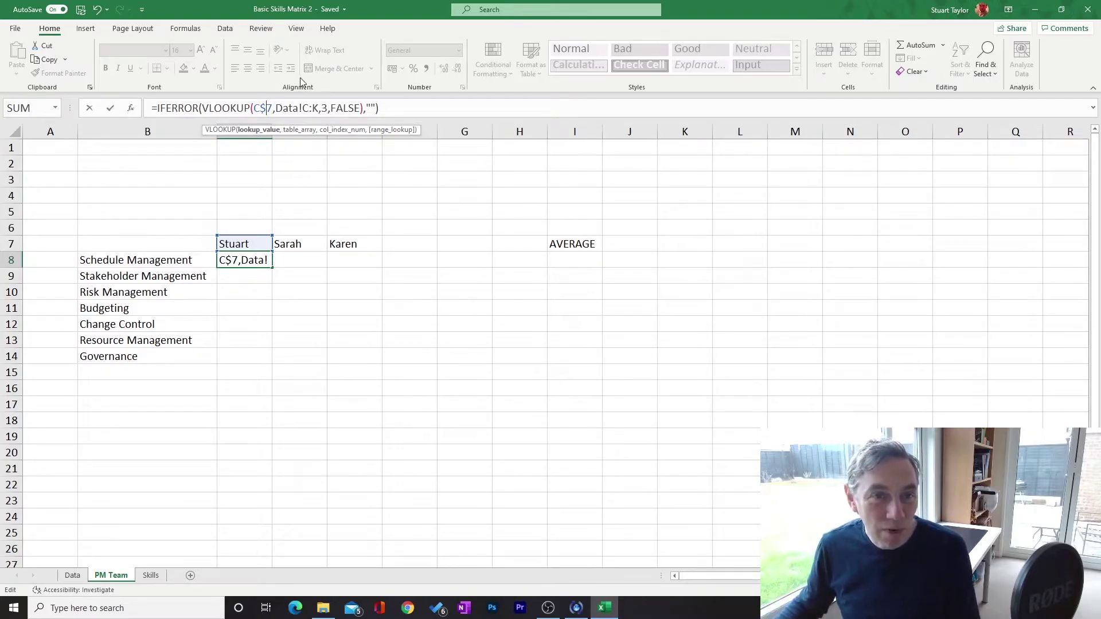
click(306, 106)
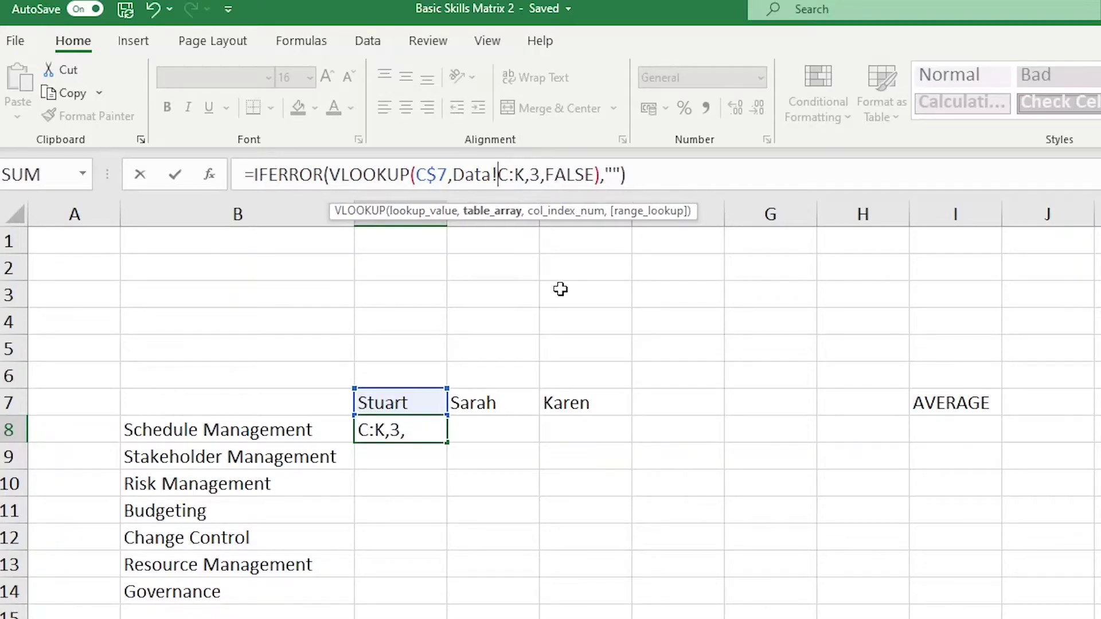
text($)
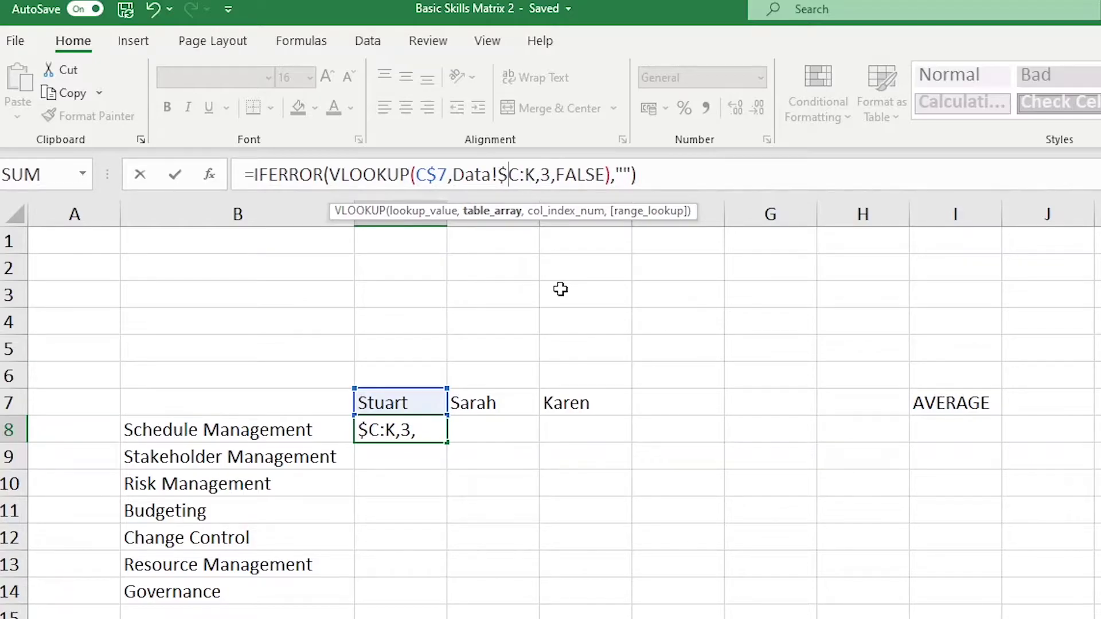
click(525, 174)
text($)
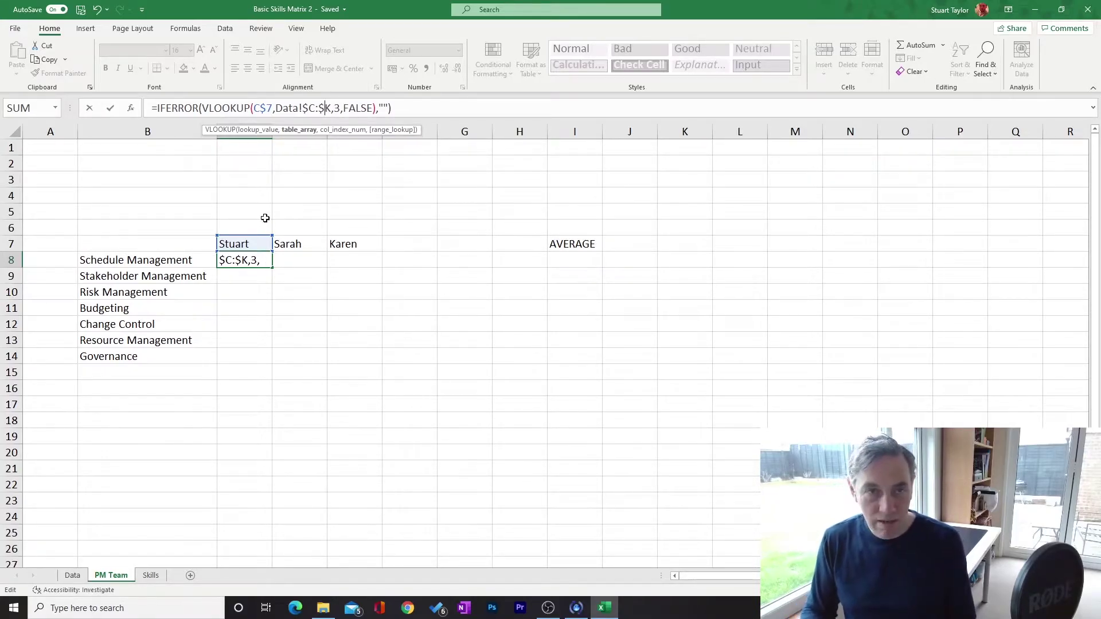
key(Return)
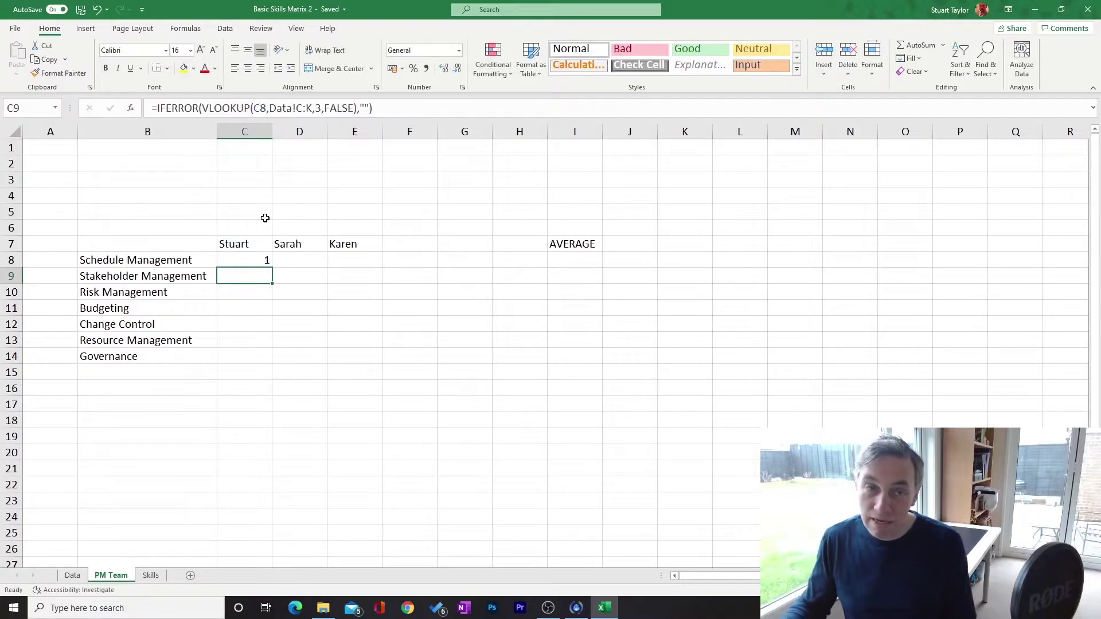
- Fill the anchored C8 formula down through C14 and check the copied formulas
click(266, 262)
drag(272, 267, 253, 366)
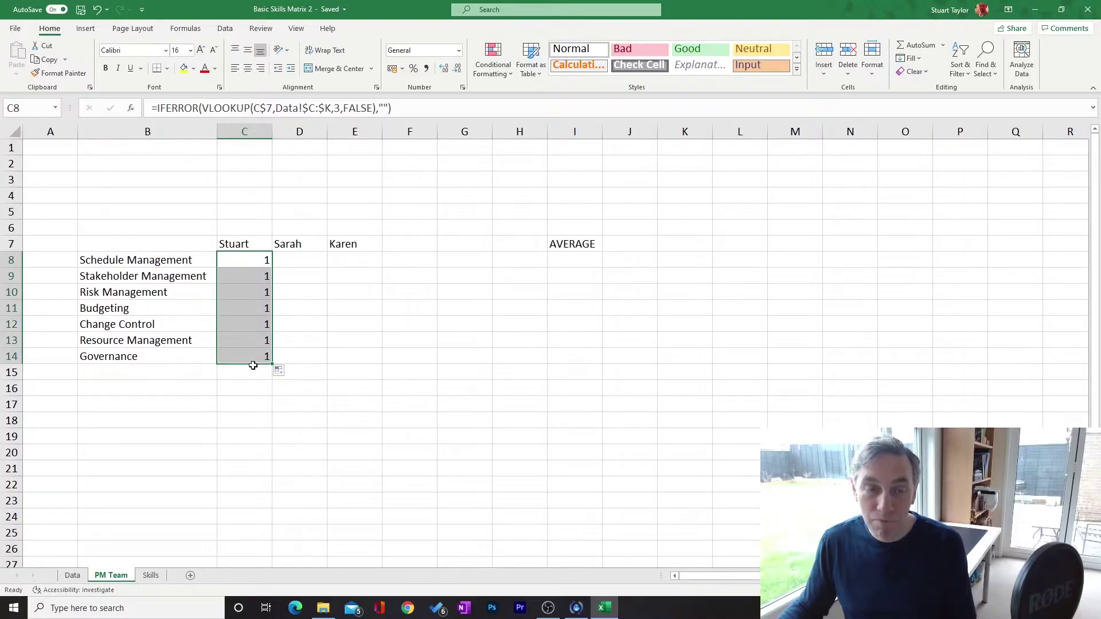
click(256, 275)
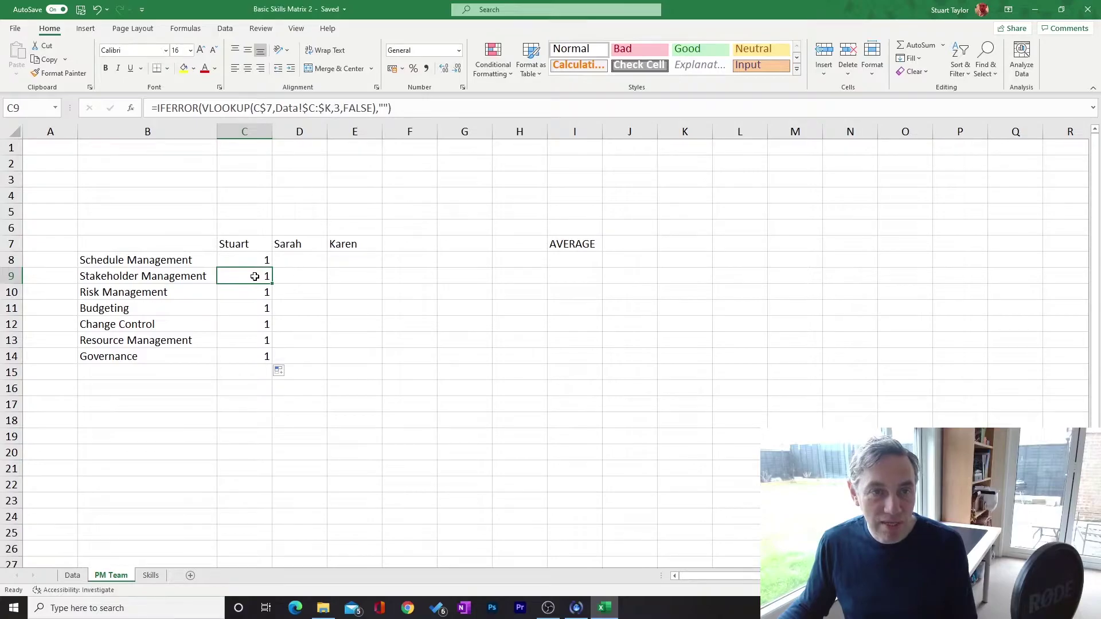
click(258, 260)
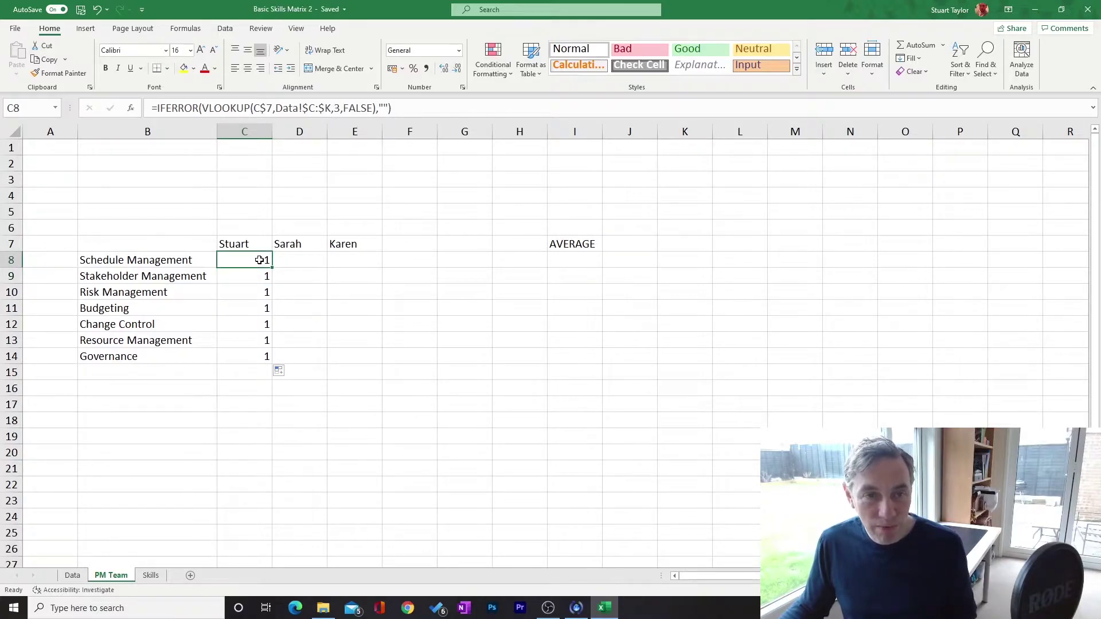
click(258, 276)
click(259, 291)
click(264, 308)
- Set the VLOOKUP column index to 4 in C9 for Stakeholder Management and to 5 in C10 for Risk Management
click(263, 276)
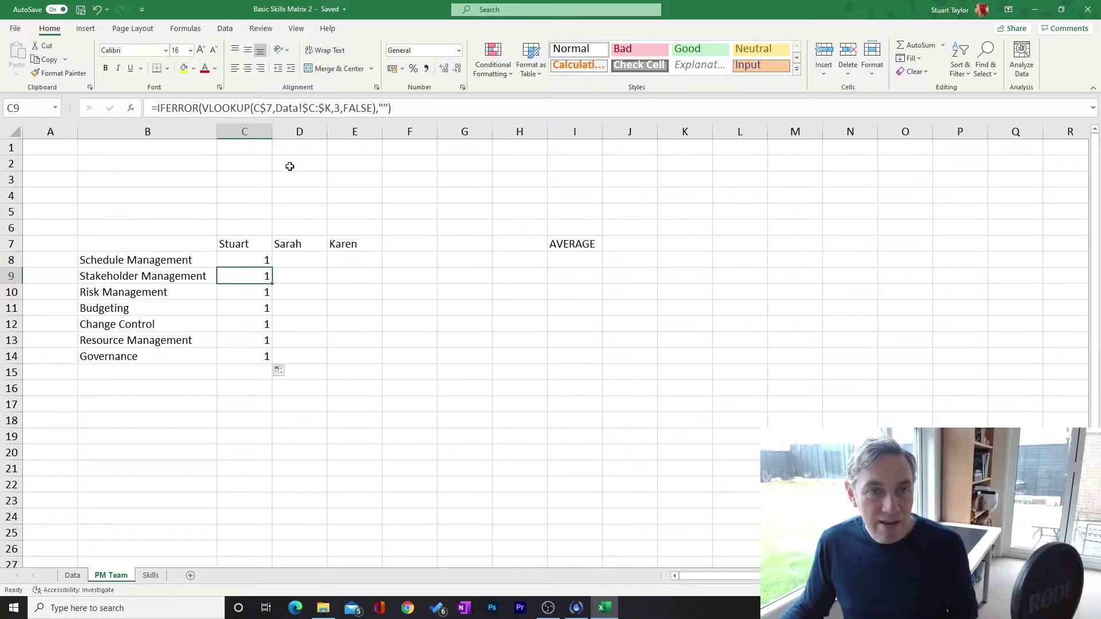
double_click(337, 108)
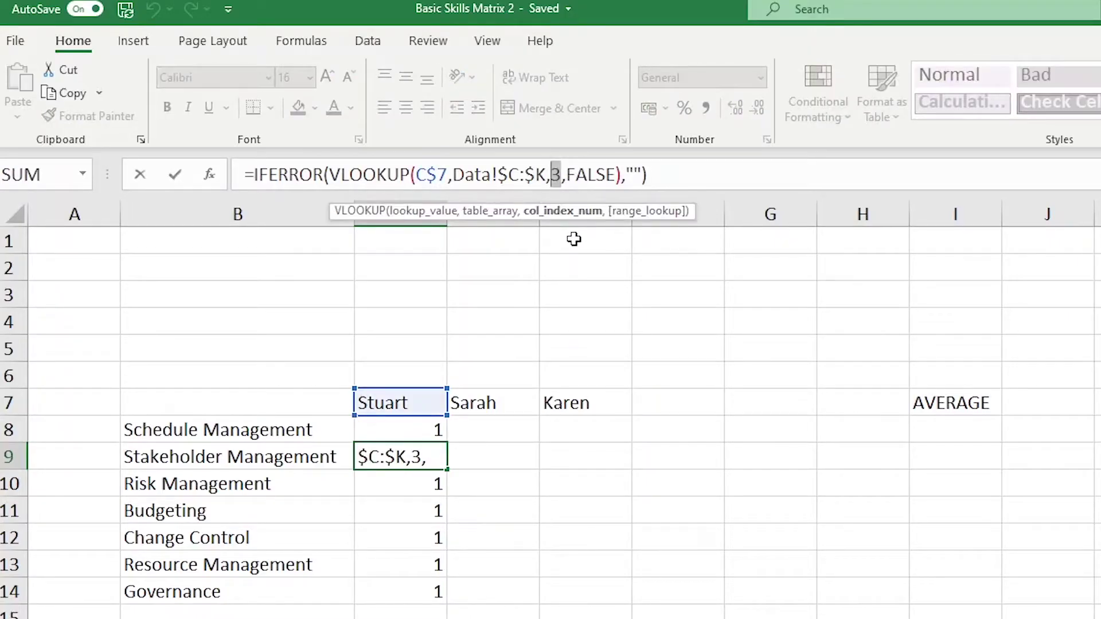
text(4)
key(Return)
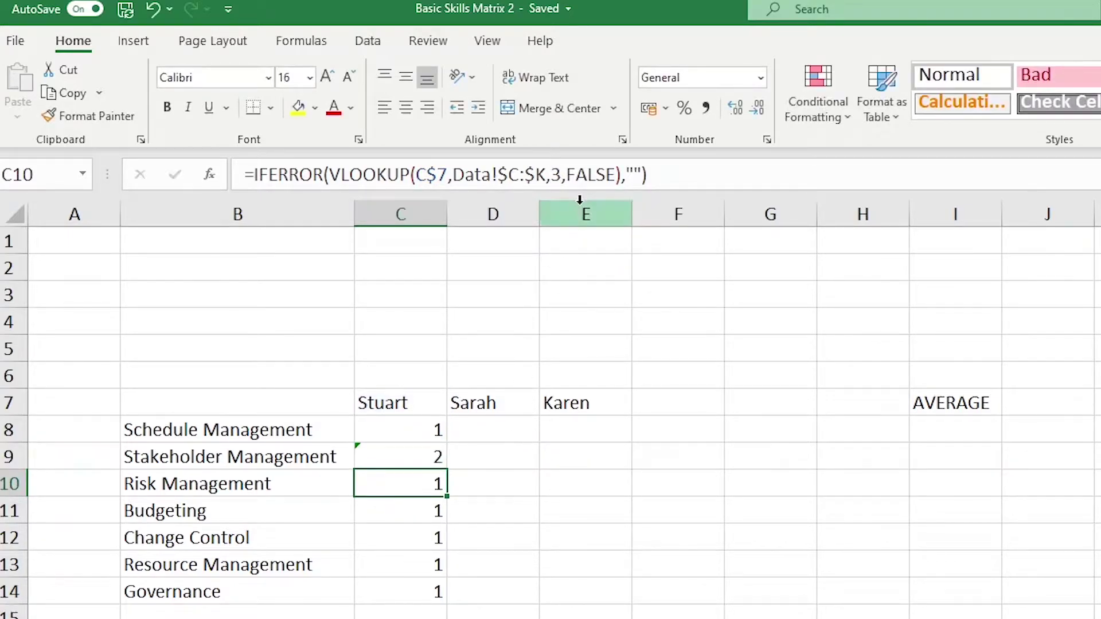
click(562, 173)
double_click(557, 173)
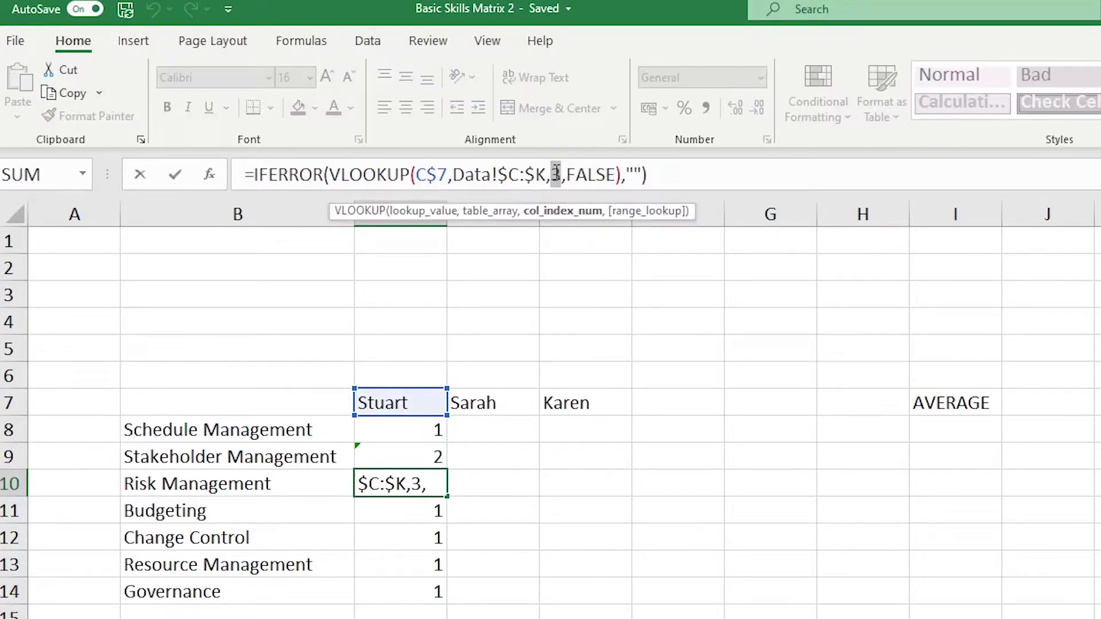
text(5)
key(Return)
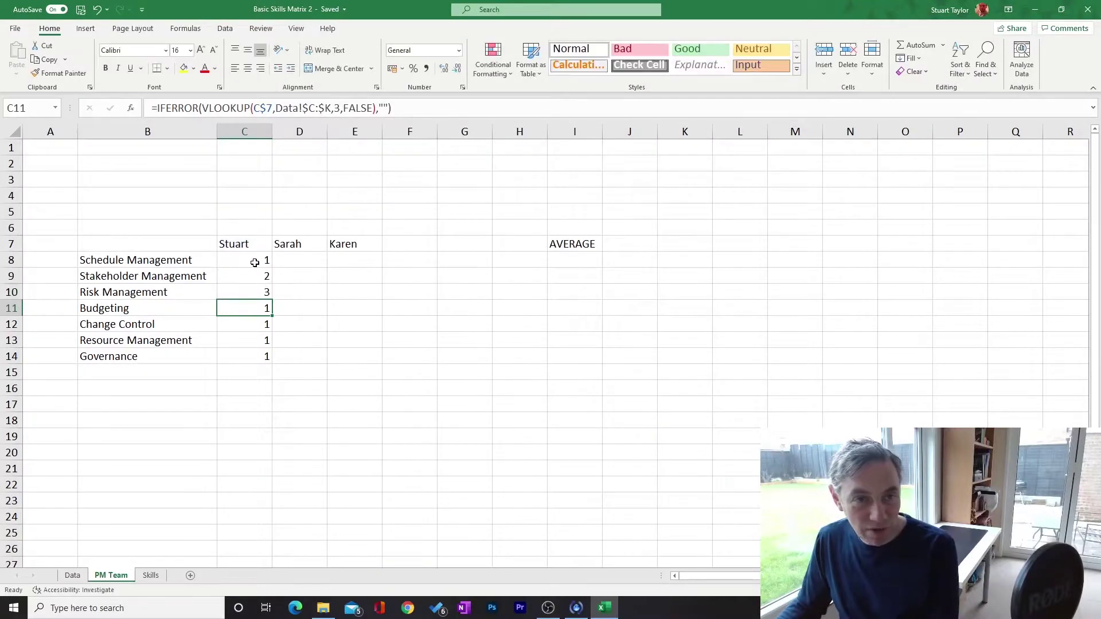
- Set the VLOOKUP column index to 6 in C11 for Budgeting and to 7 in C12 for Change Control
click(267, 290)
click(261, 306)
double_click(338, 108)
text(6)
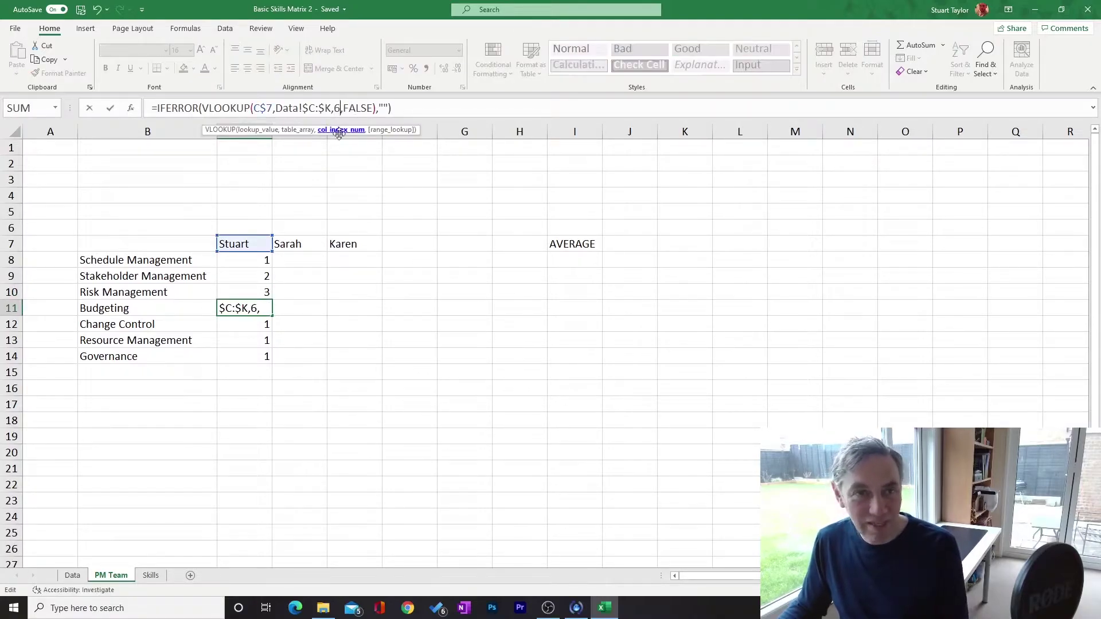
key(Return)
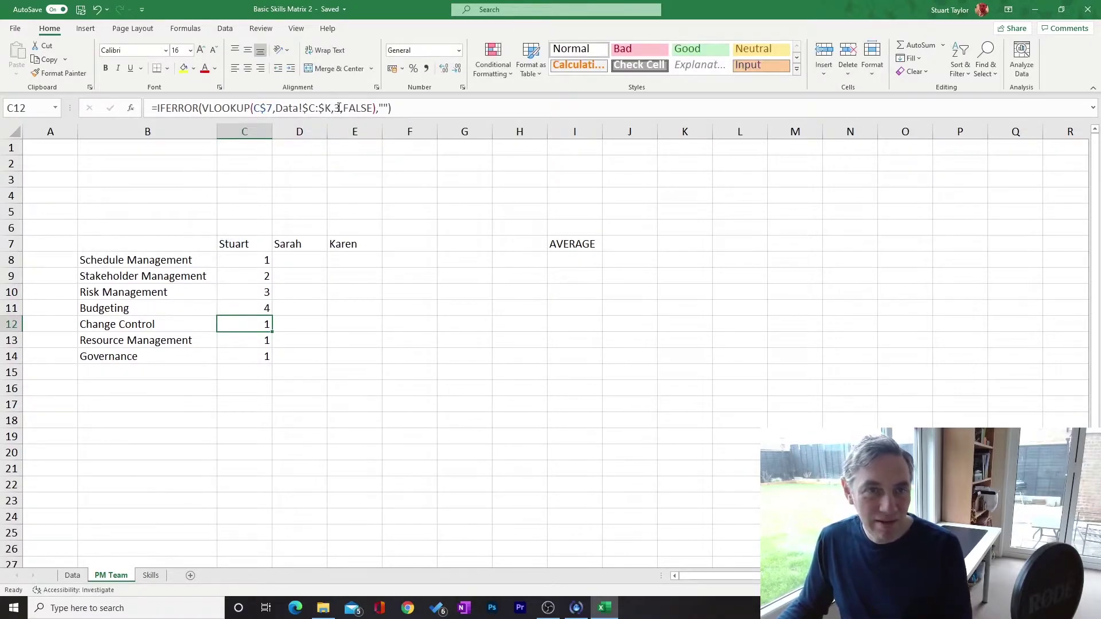
click(339, 107)
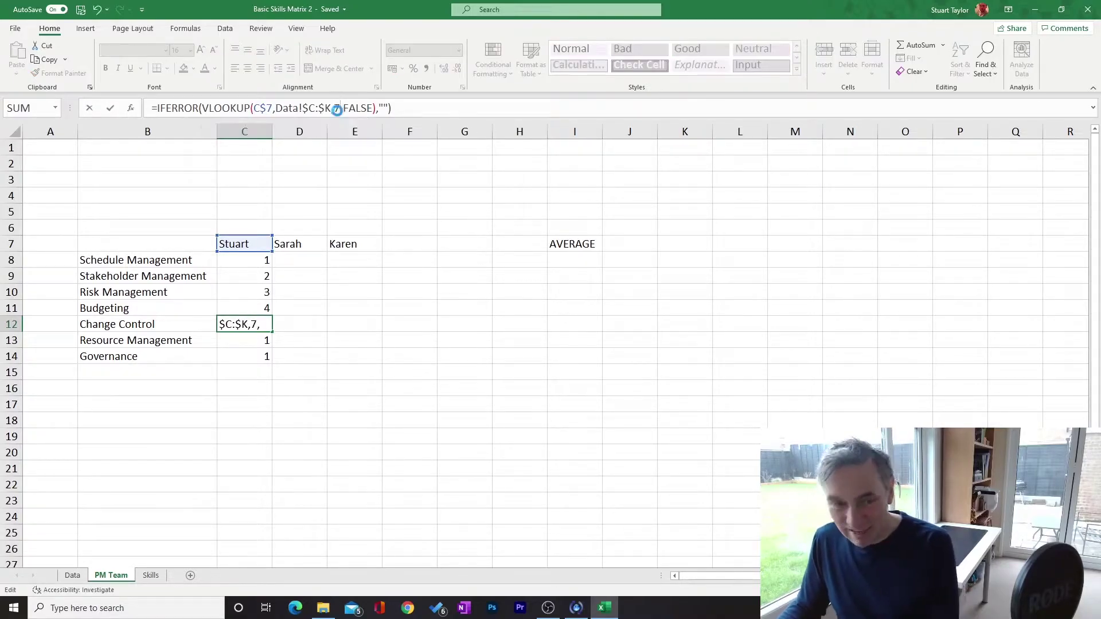
key(Return)
- Set the VLOOKUP column index to 8 in C13 for Resource Management and to 9 in C14 for Governance
click(340, 107)
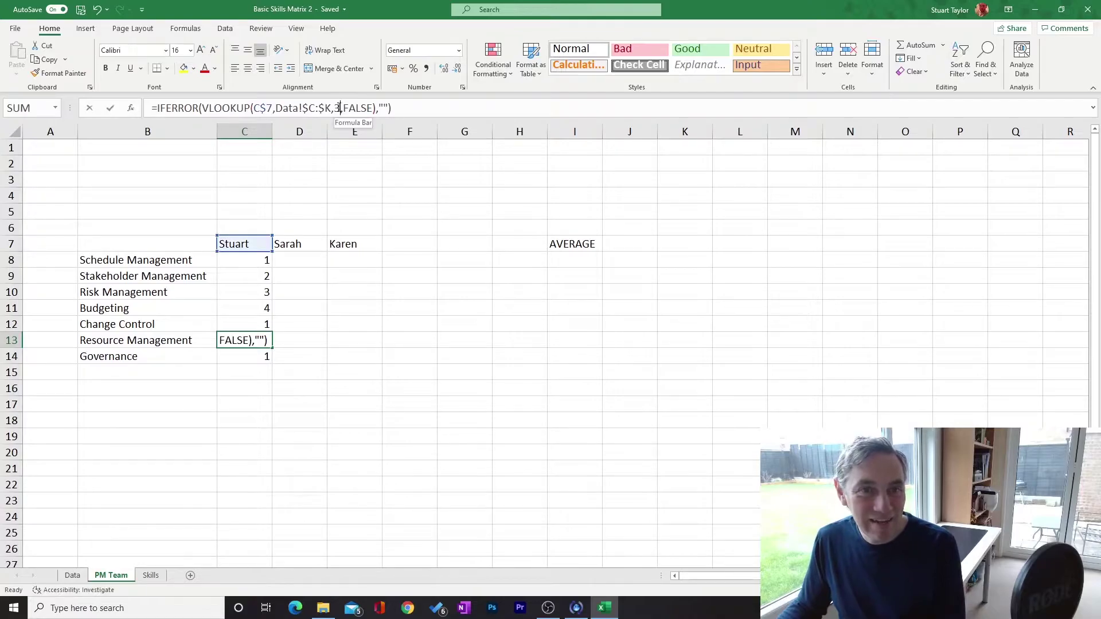
double_click(337, 108)
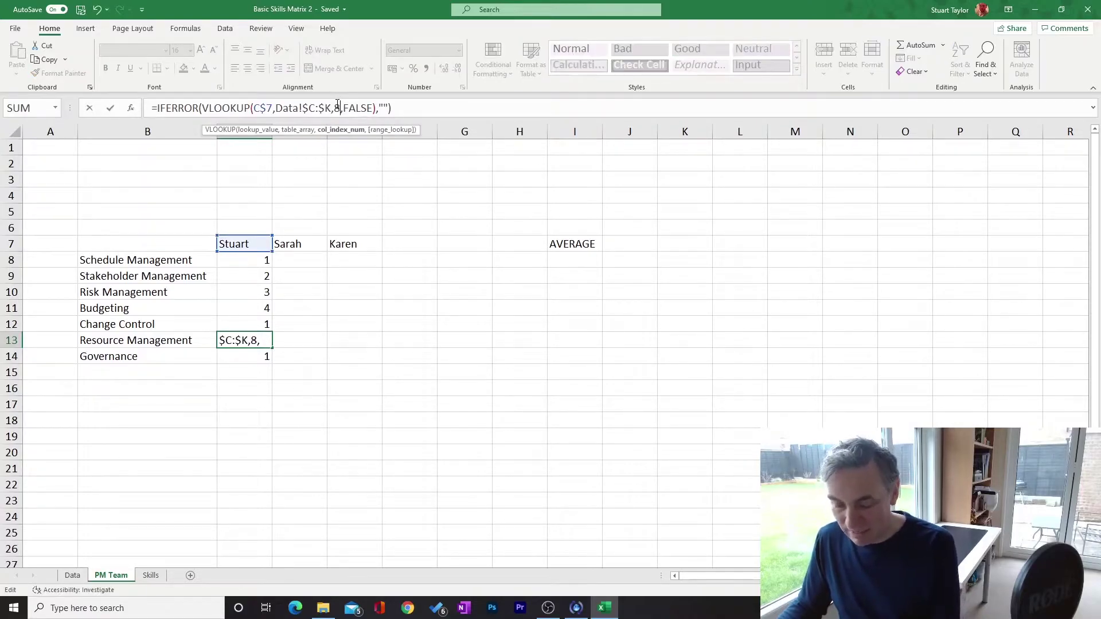
key(Return)
double_click(338, 108)
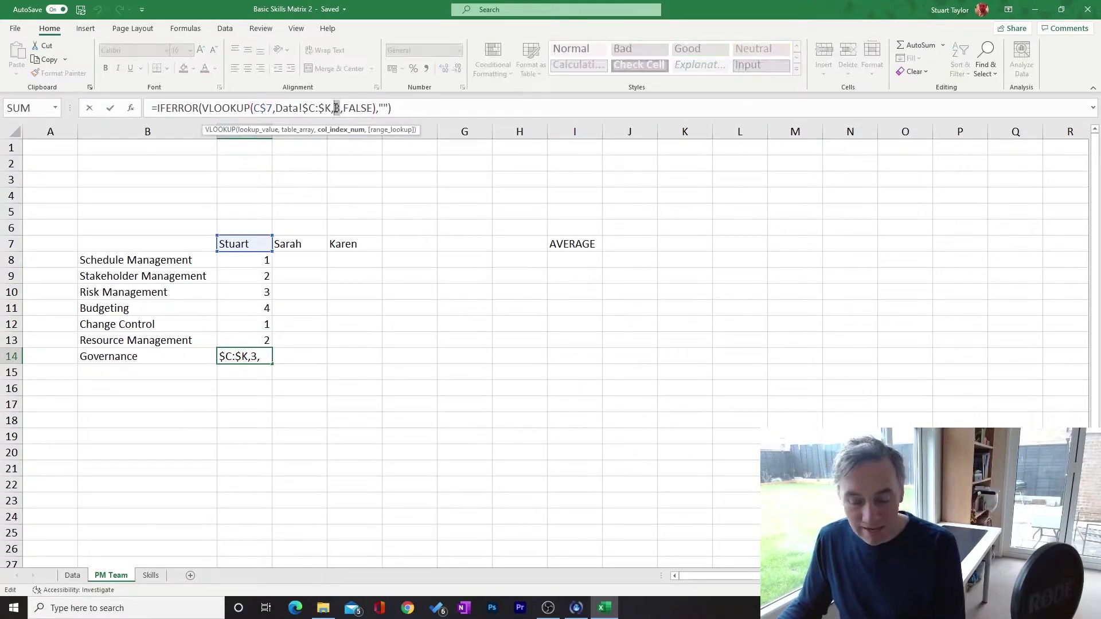
text(9)
key(Return)
- Fill the lookup formulas in C8:C14 across into column D for the second team member
click(361, 371)
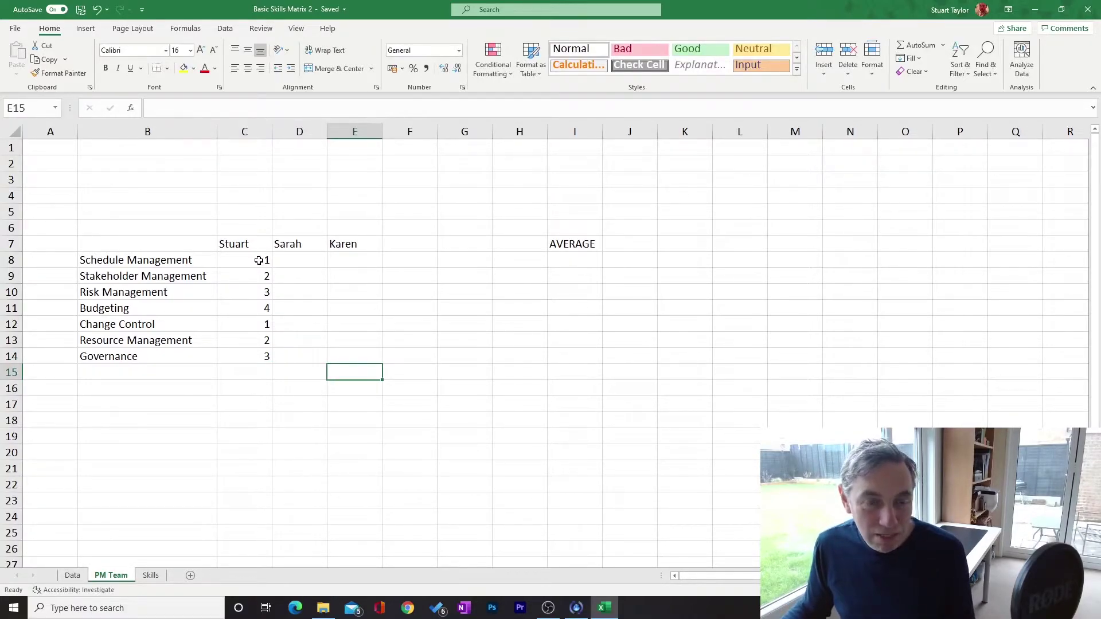
drag(260, 260, 274, 364)
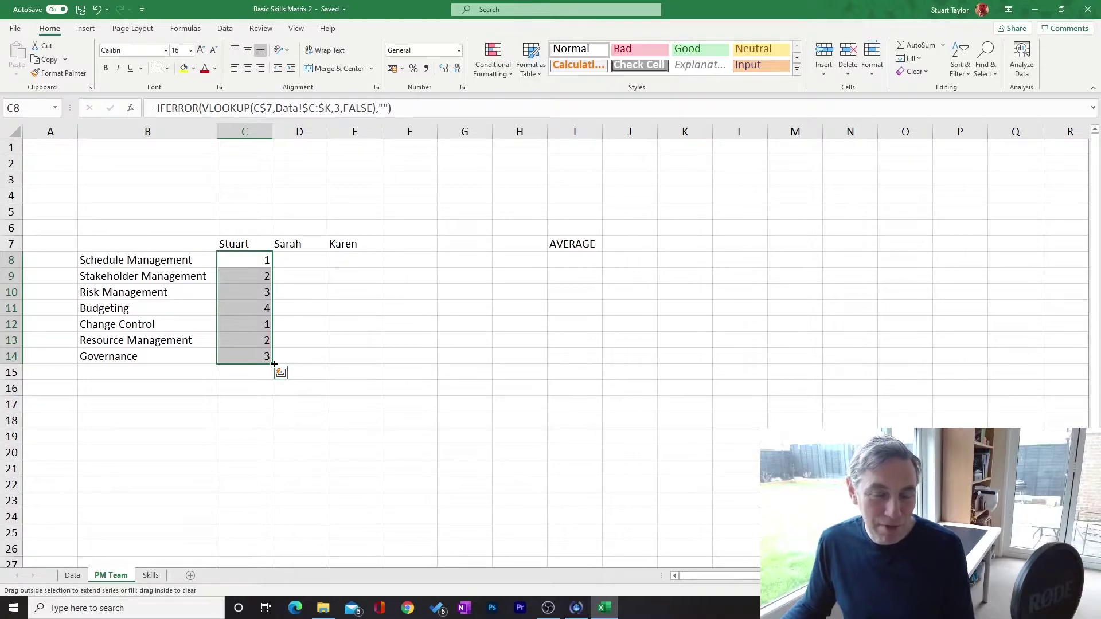
drag(281, 366, 313, 363)
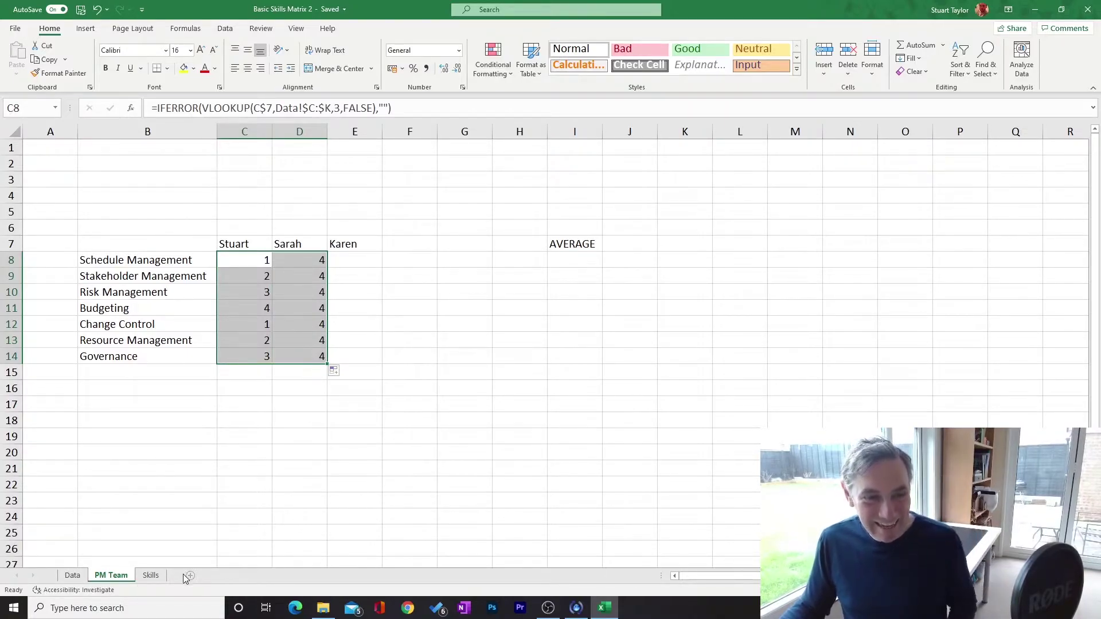
- On the Data sheet, change the row 9 ratings to 3, 2 and 1 in F9:H9 and to 3 and 2 in J9:K9
click(73, 576)
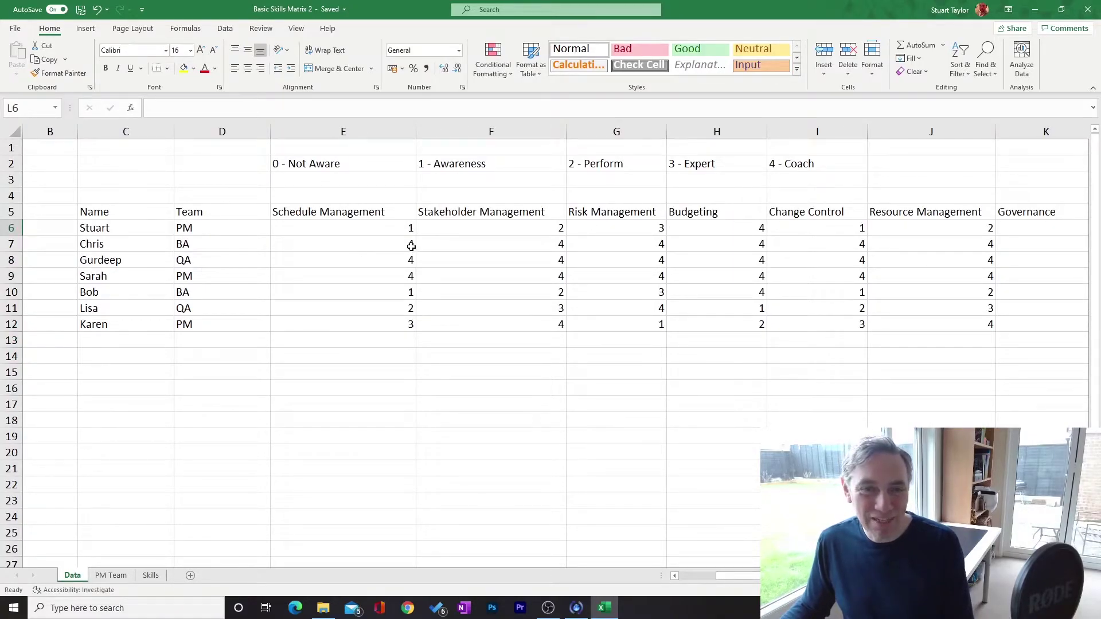
click(403, 276)
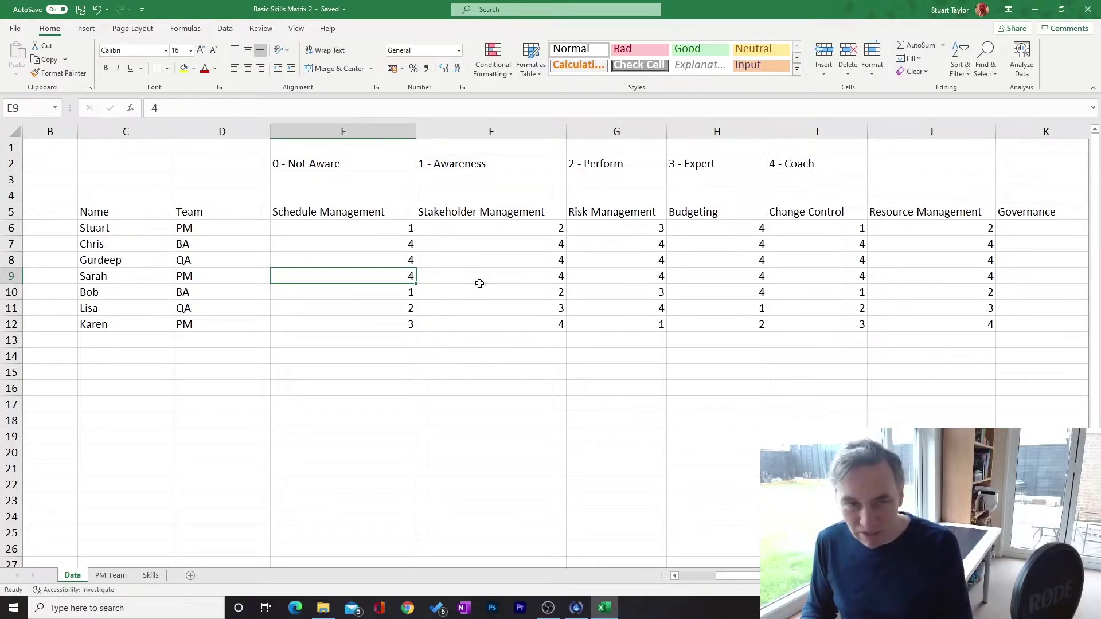
click(480, 283)
text(3)
key(Tab)
text(2)
key(Tab)
text(1)
key(Tab)
key(Tab)
text(3)
key(Tab)
text(2)
key(Tab)
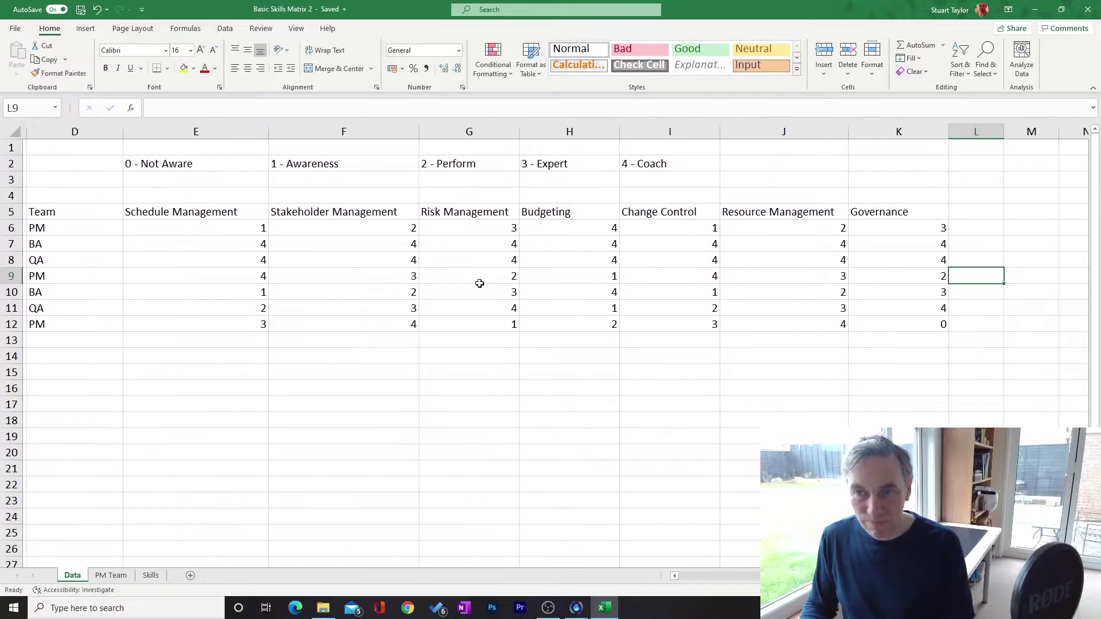
key(Left)
key(Left)
key(Left)
key(Left)
key(Home)
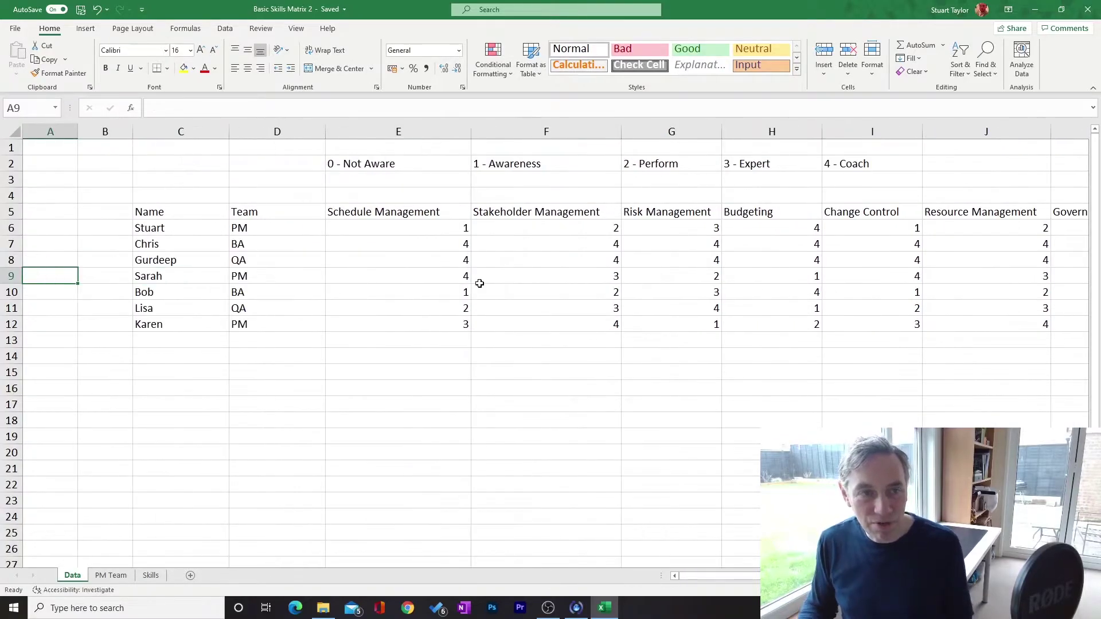
- On the PM Team sheet, fill the lookup formulas in D8:D14 across through column H
click(111, 576)
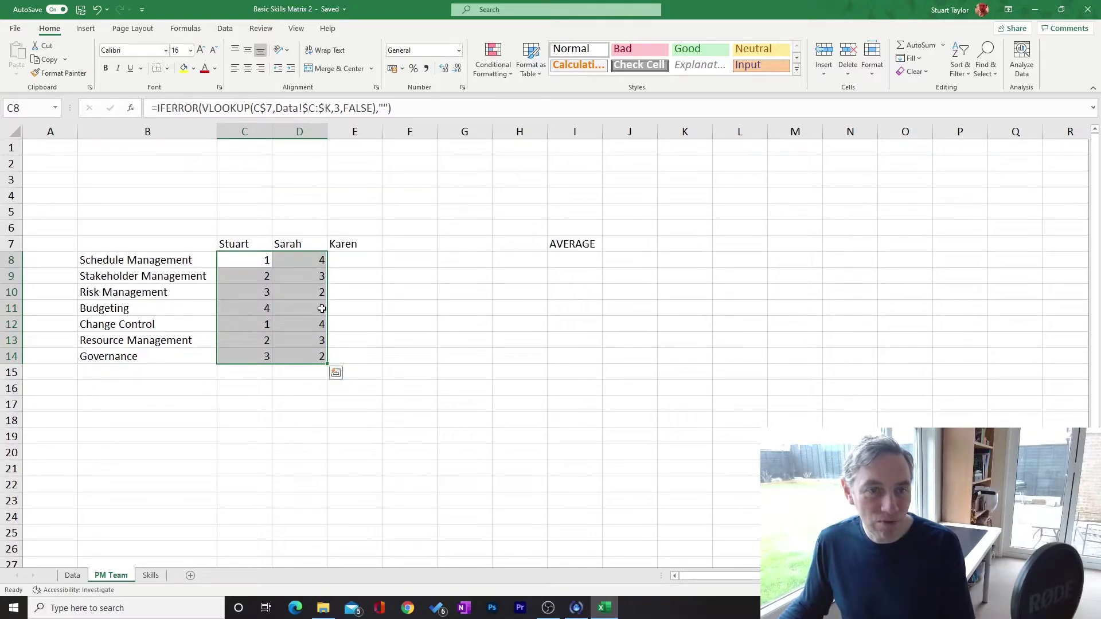
click(452, 441)
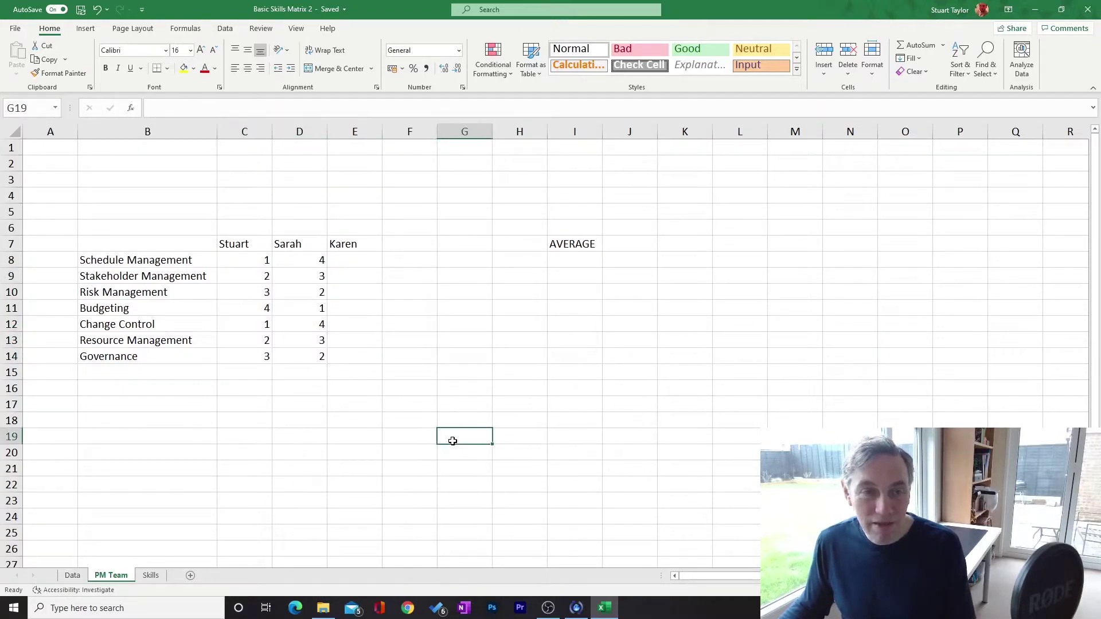
drag(296, 259, 314, 357)
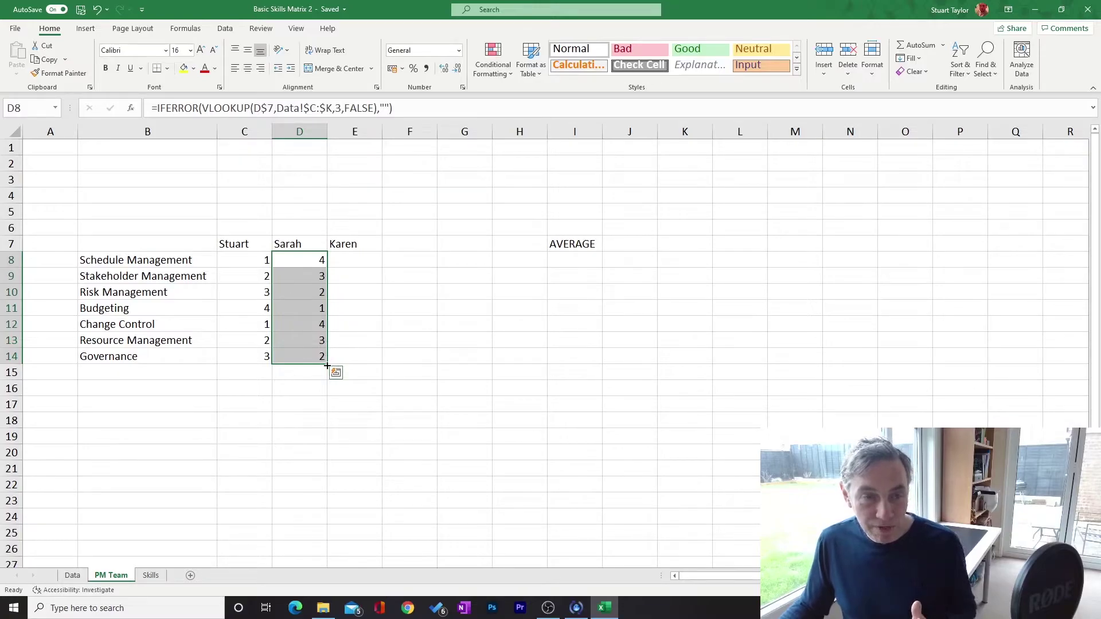
drag(325, 360, 533, 363)
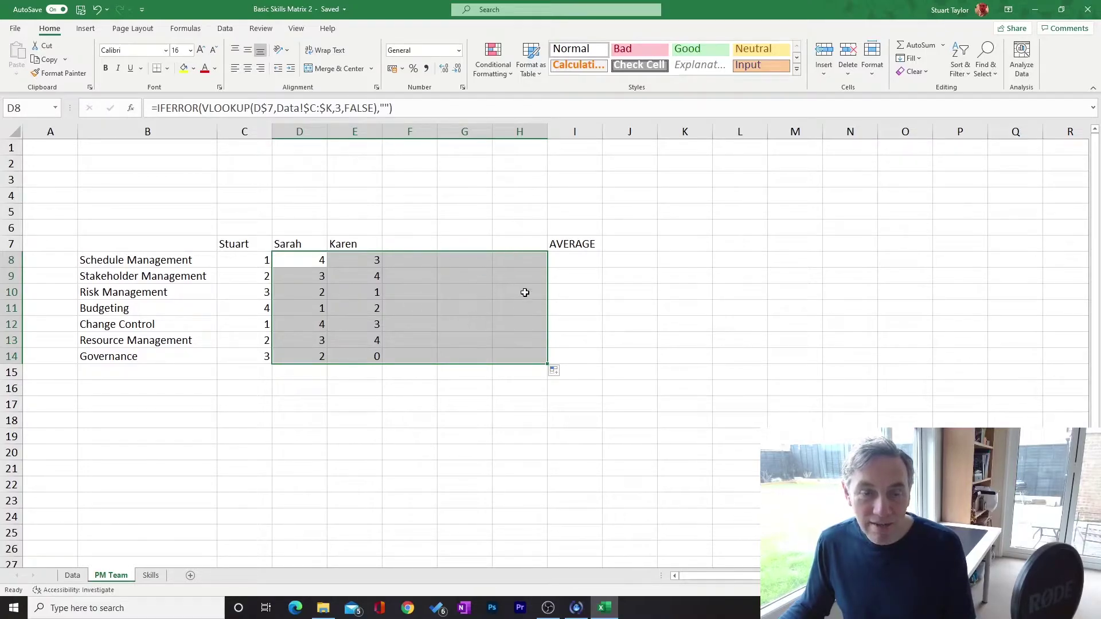
click(489, 409)
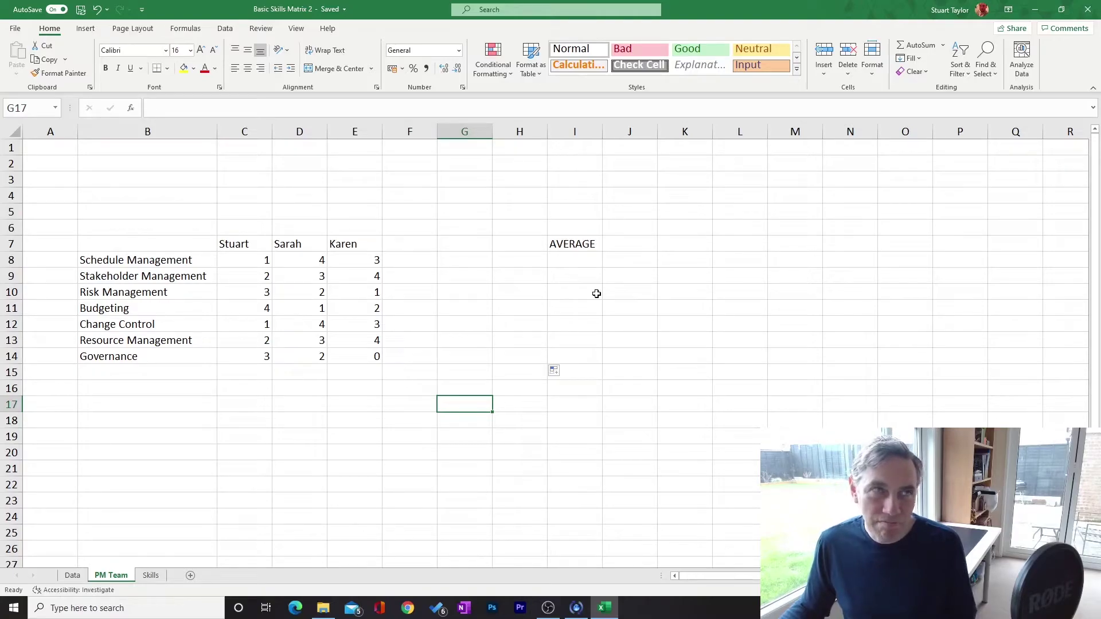
- On the Data sheet, change the team in D8 to PM
key(ctrl+Page_Up)
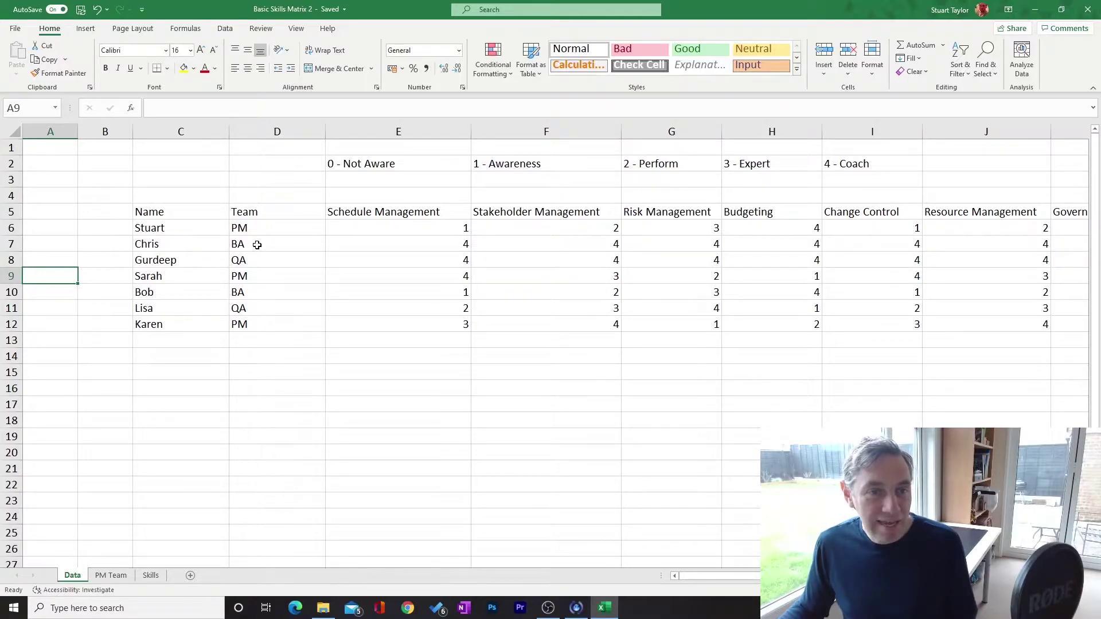
click(250, 261)
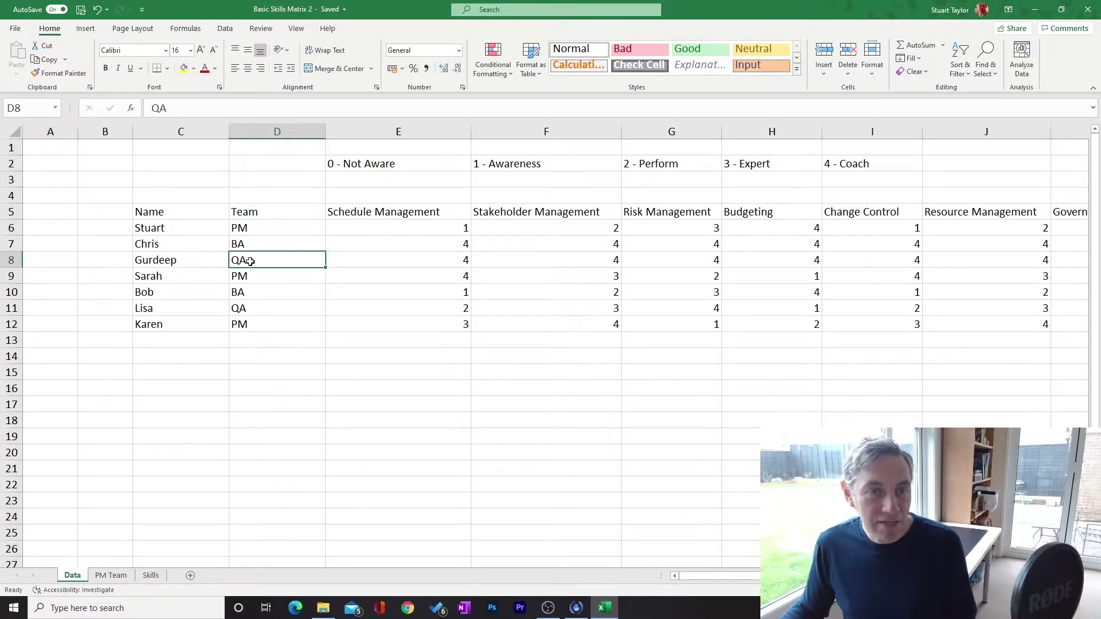
text(PM)
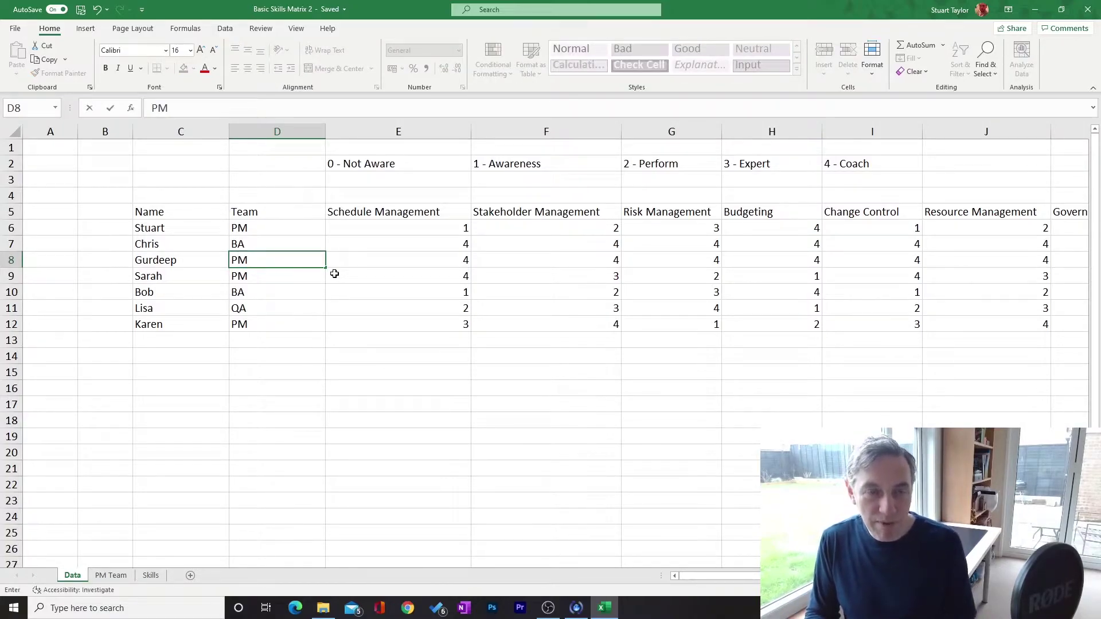
key(Return)
- Enter the reassigned member's first name in F7 of PM Team and check the looked-up ratings against the Data sheet
click(111, 575)
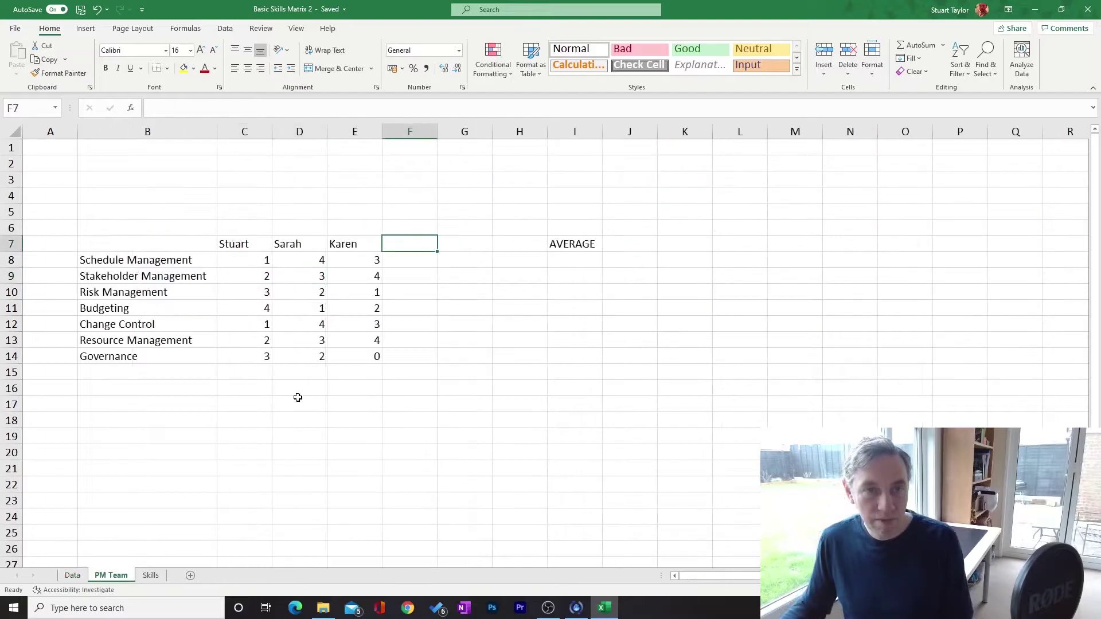
text(Gurdeep)
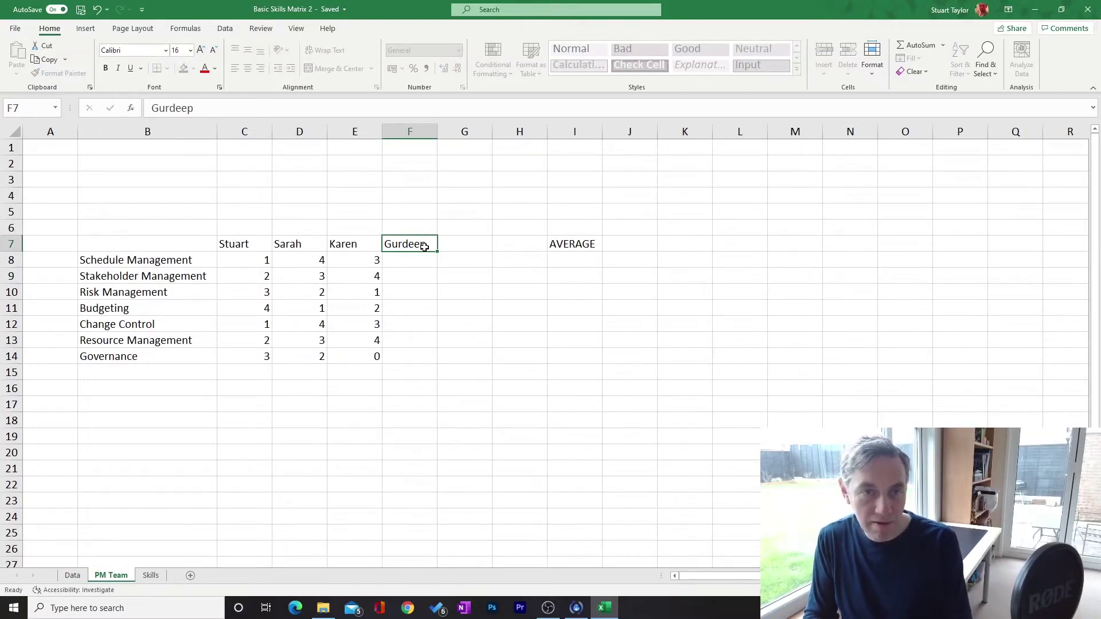
key(Return)
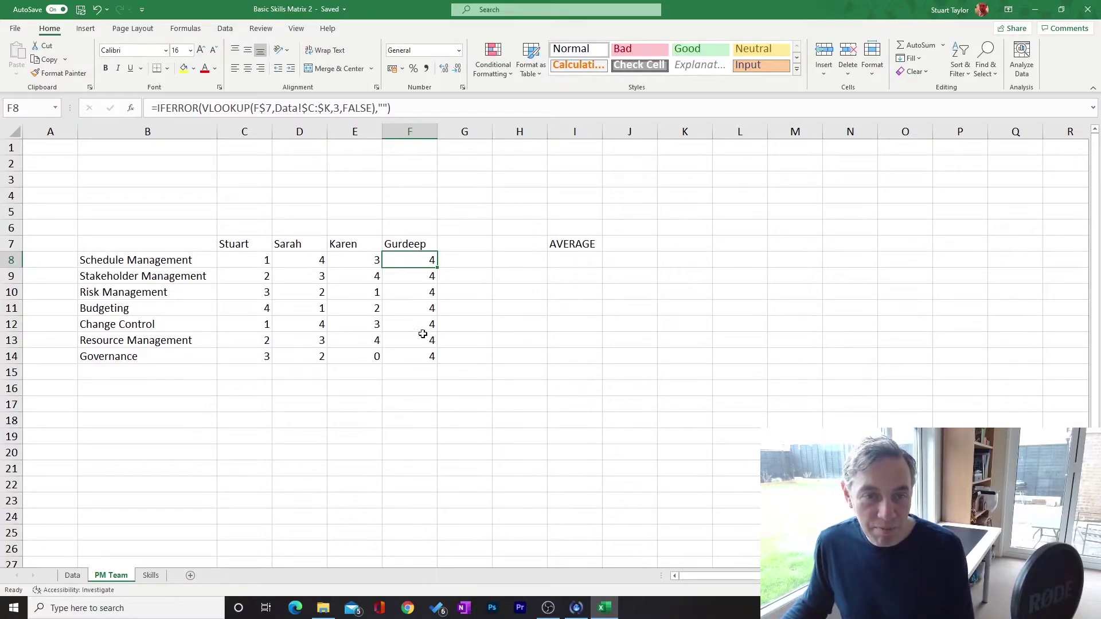
click(72, 576)
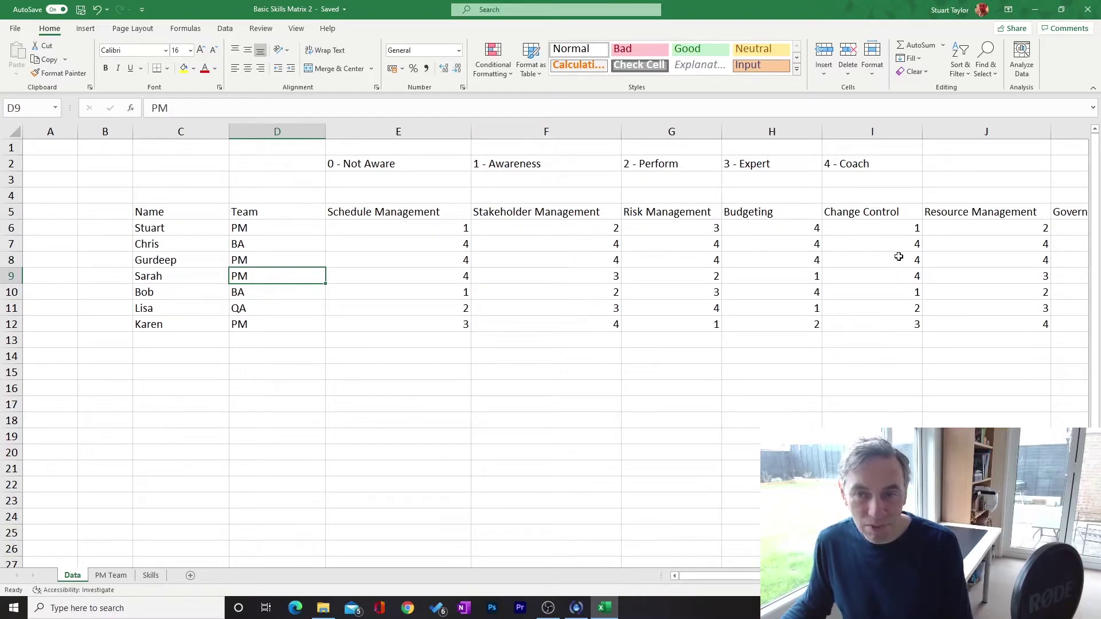
click(113, 576)
click(506, 451)
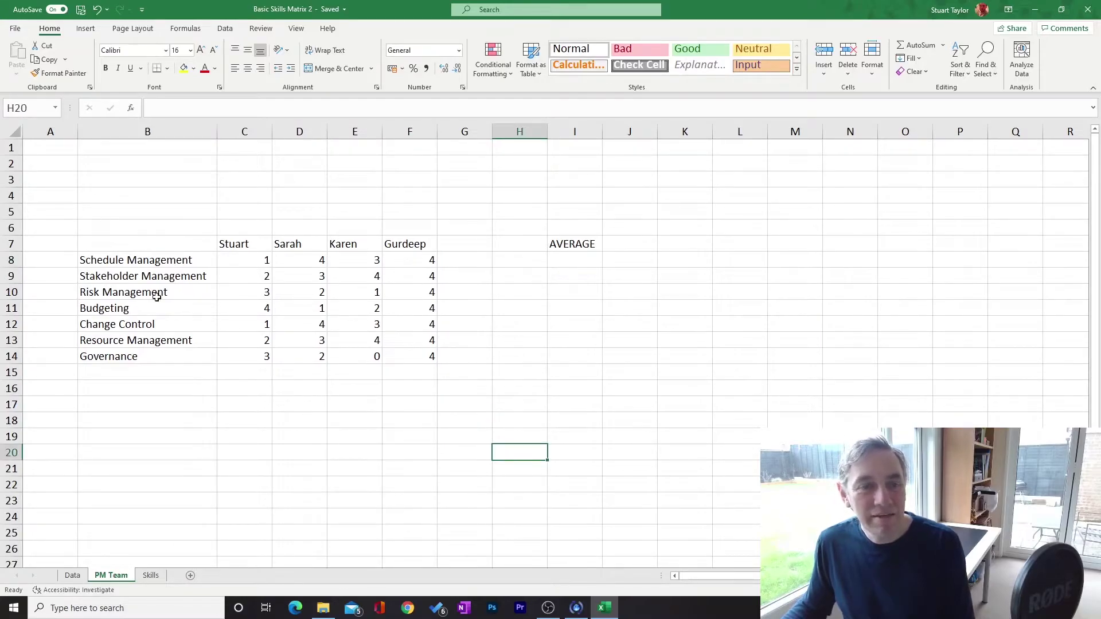
click(458, 242)
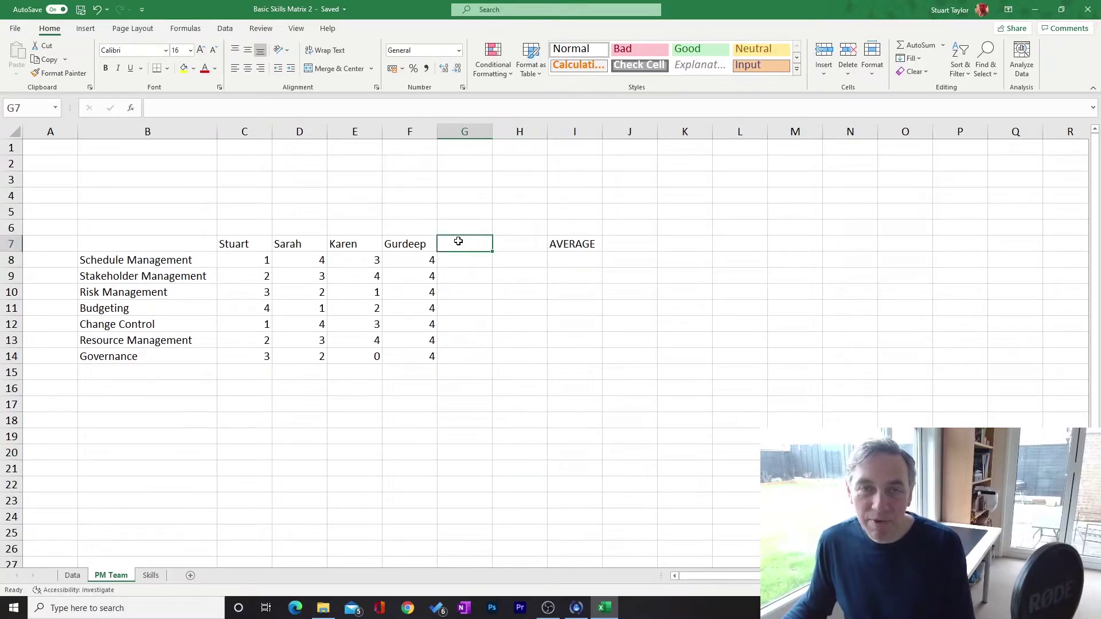
click(522, 241)
click(477, 244)
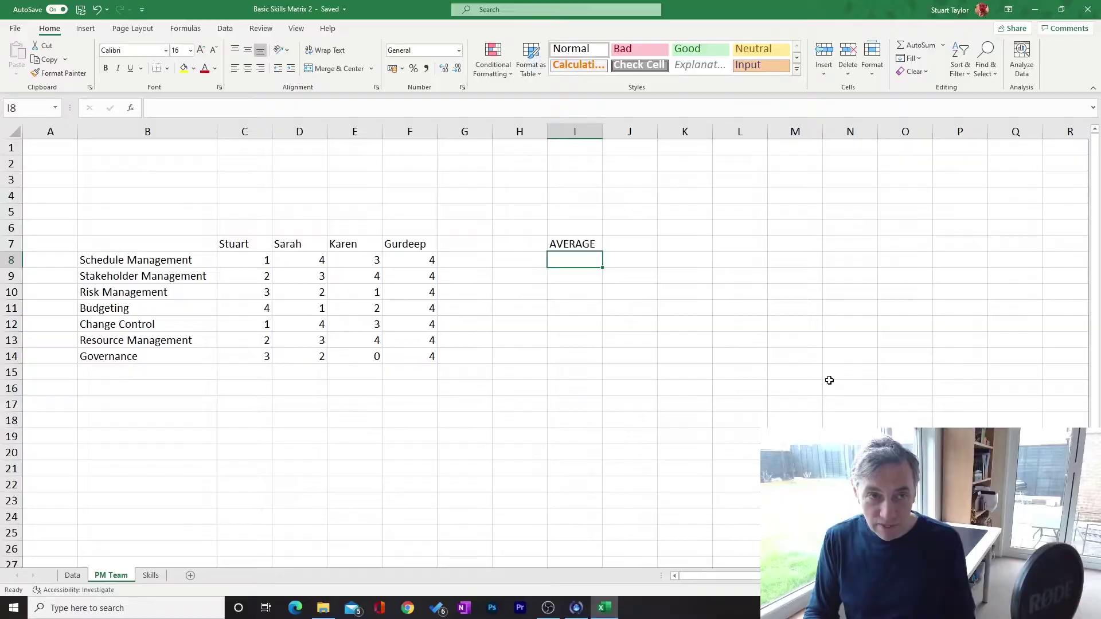
- Enter =AVERAGE(C8:H8) in I8 and fill the formula down through I14
text(=)
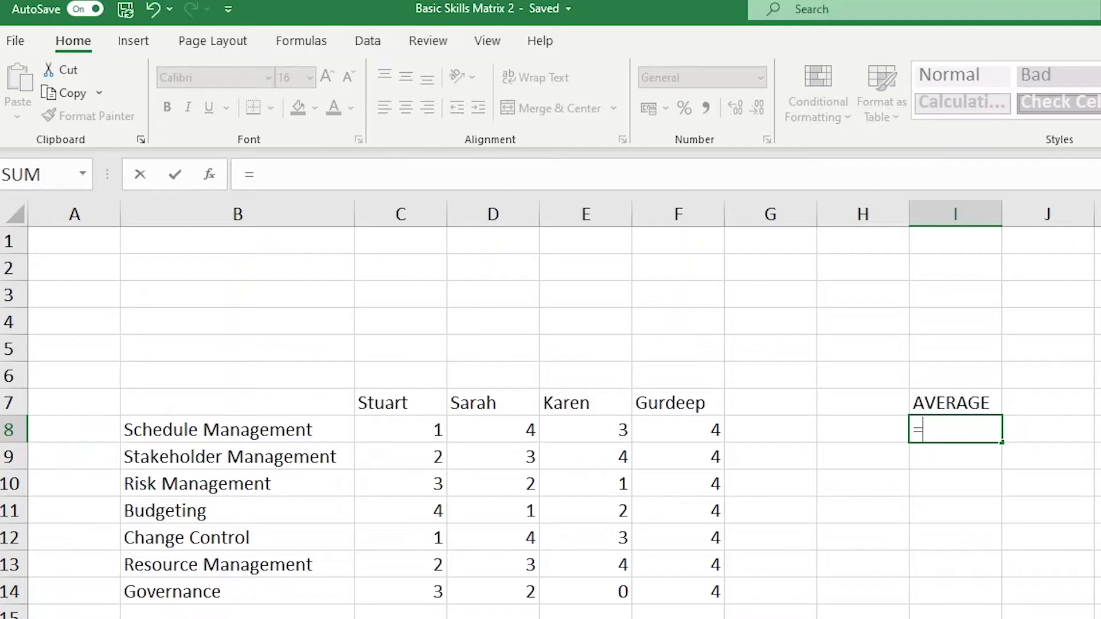
text(AVERAGE)
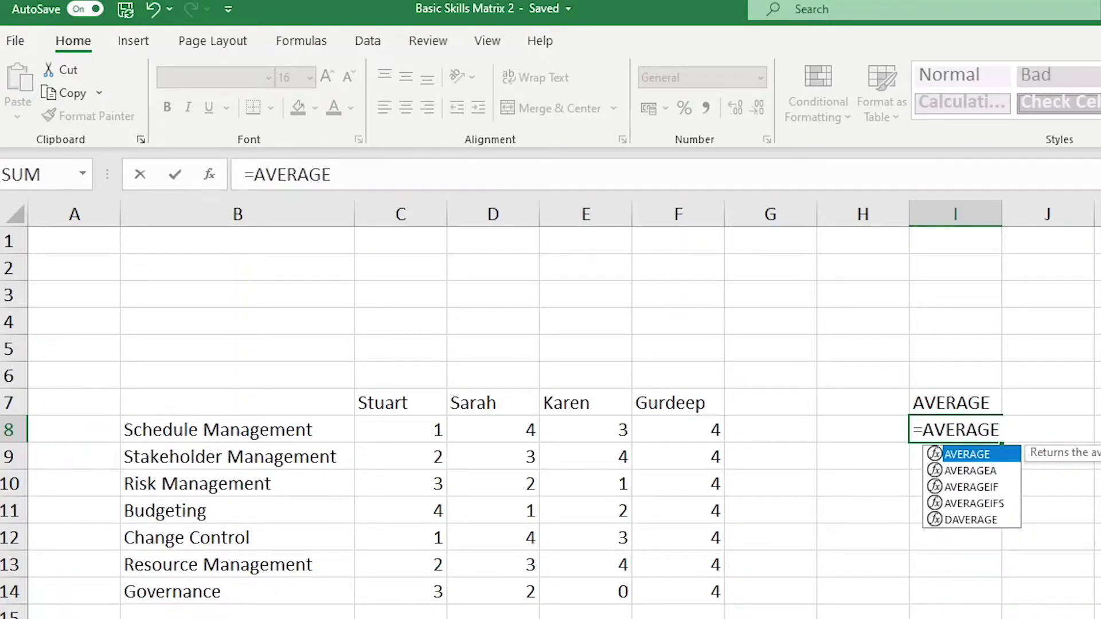
text(()
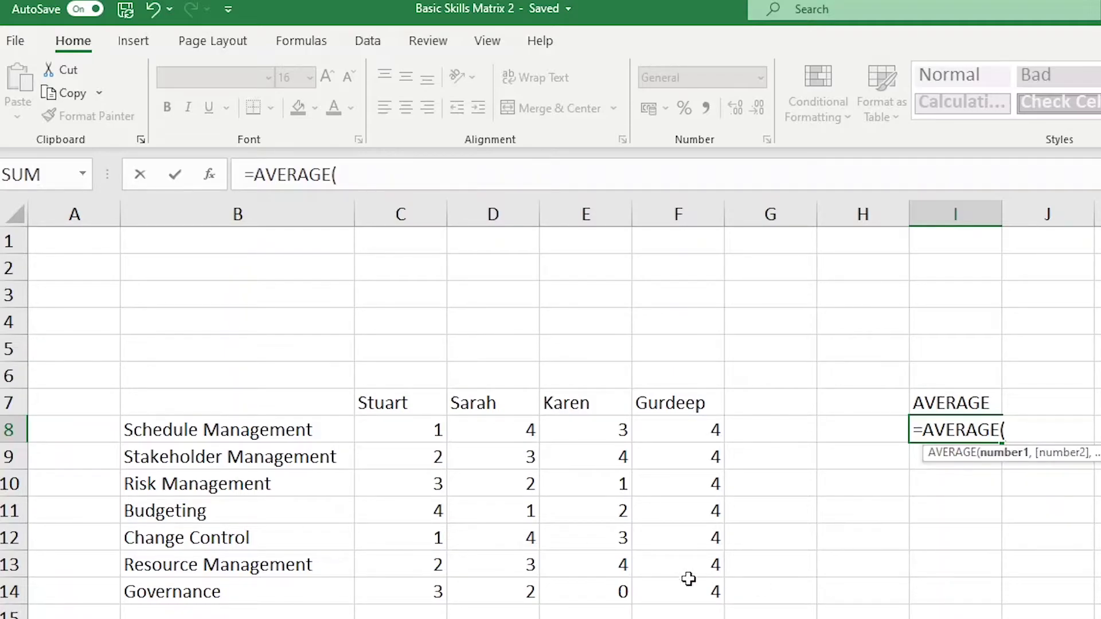
click(402, 432)
drag(432, 431, 863, 432)
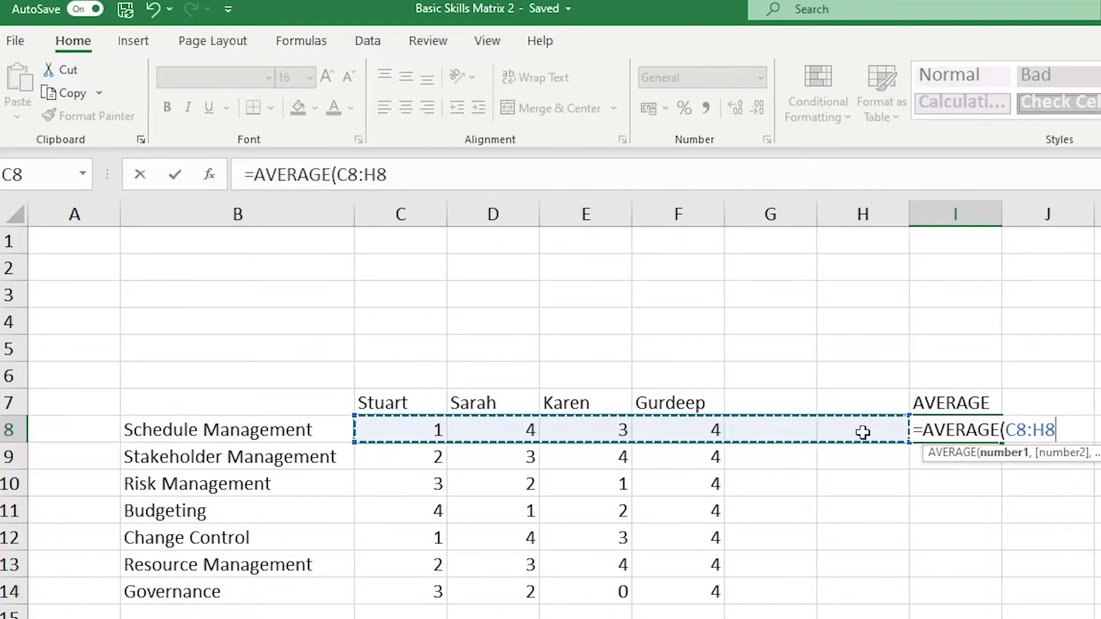
text())
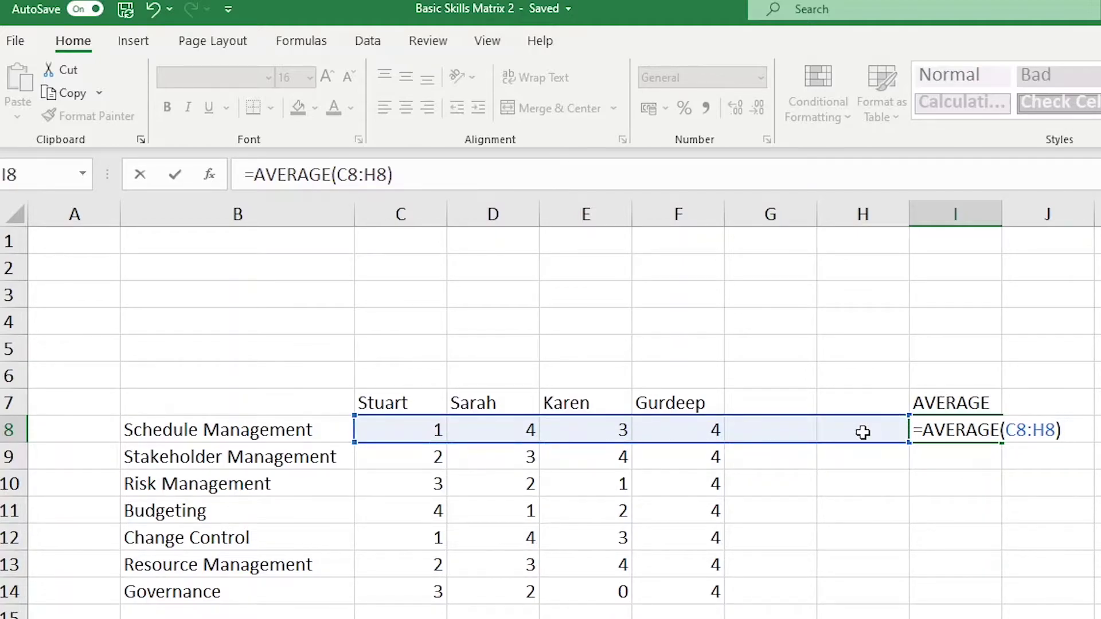
key(Return)
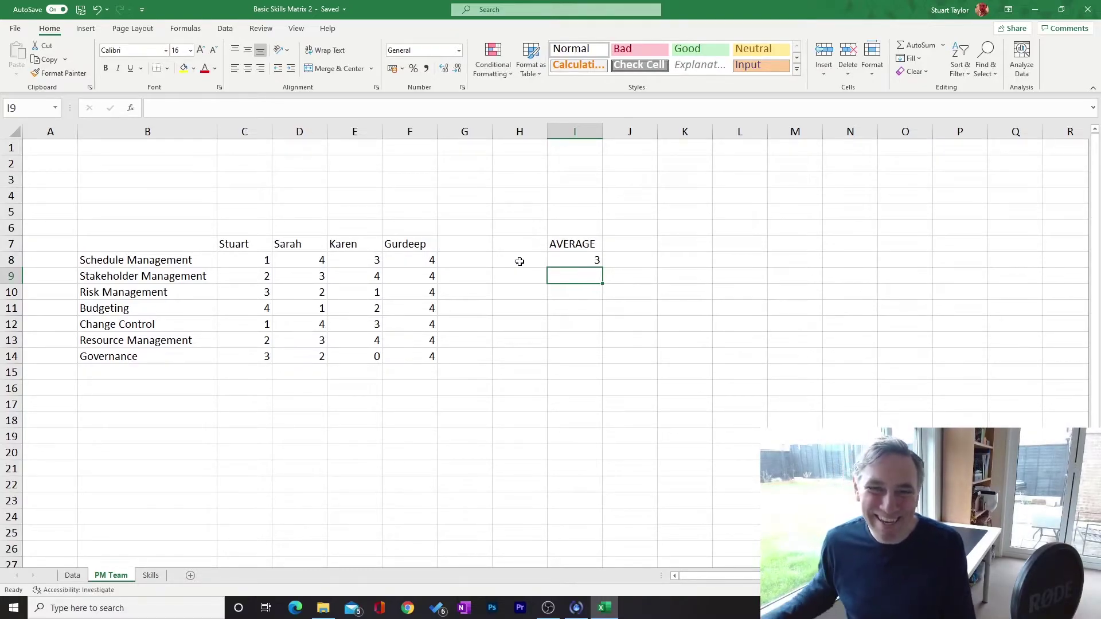
click(581, 260)
drag(602, 267, 605, 360)
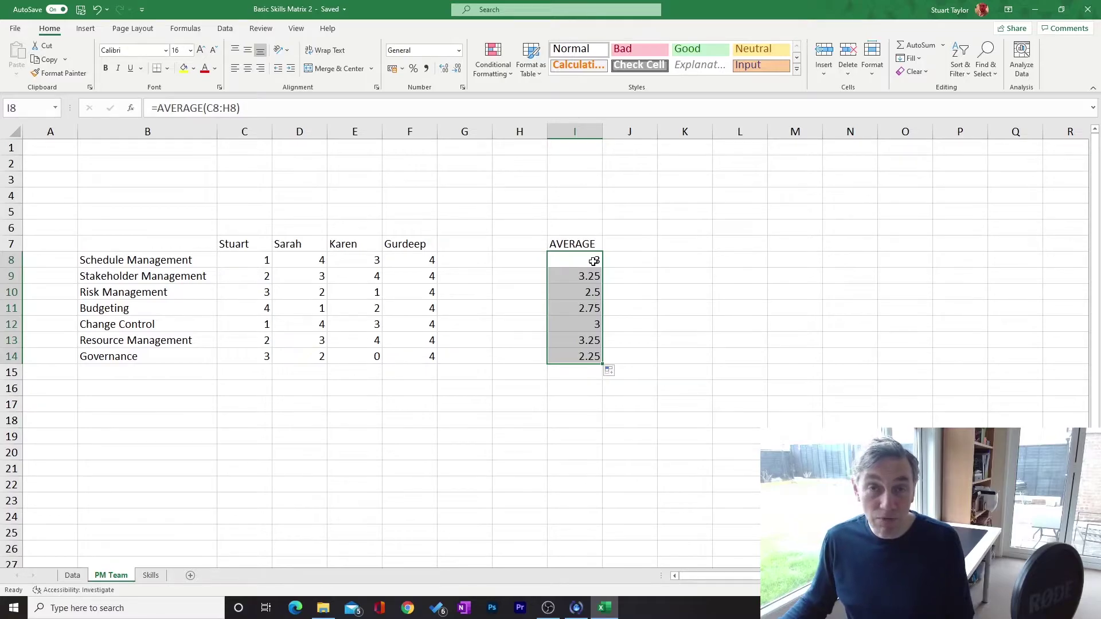
- Compare the Risk Management average in I10 with the individual ratings in row 10
click(597, 293)
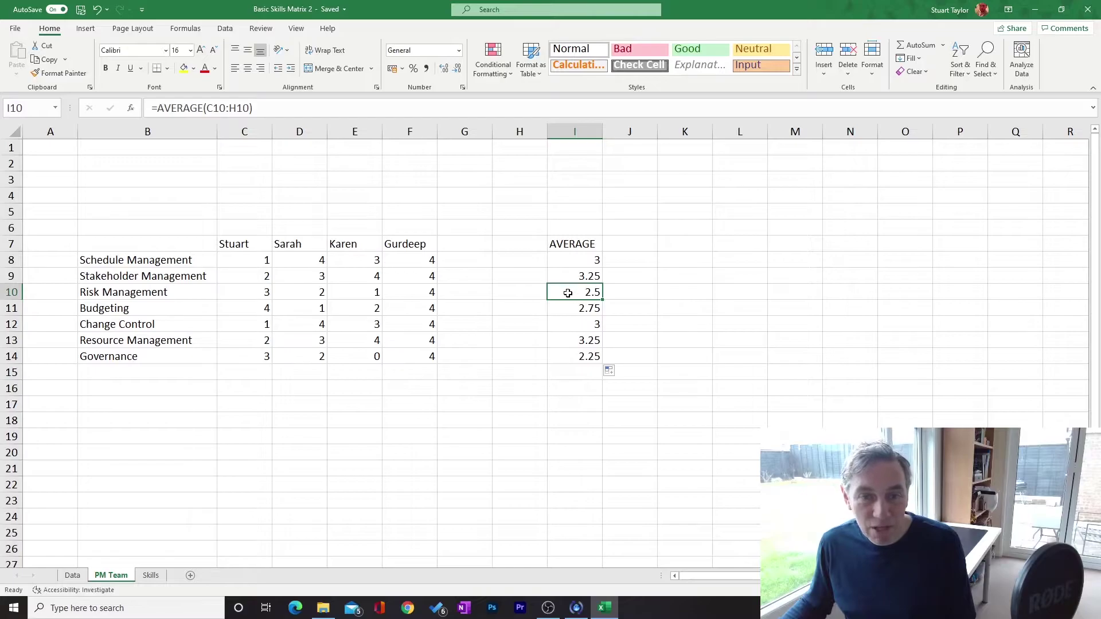
click(165, 296)
click(359, 297)
click(433, 294)
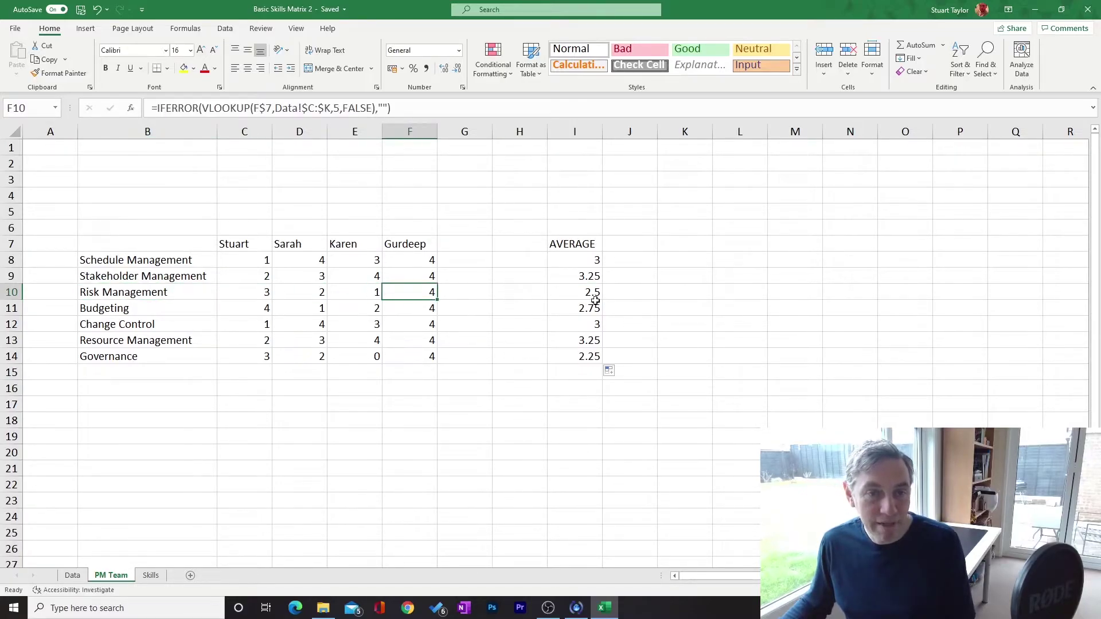
click(654, 294)
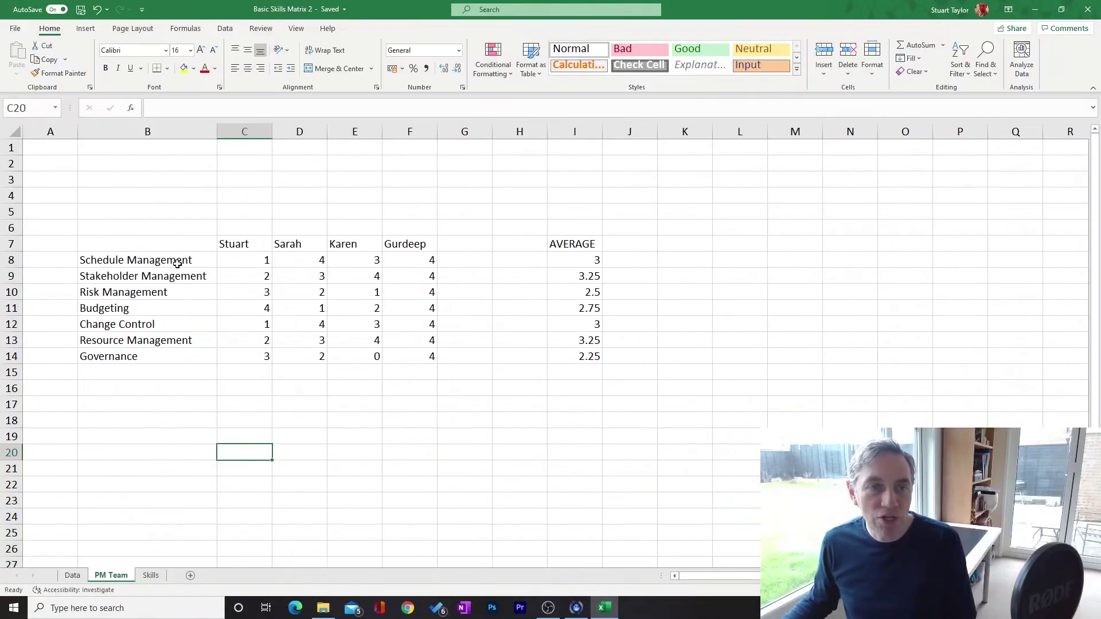
- Insert a Radar chart from B7:I14, using the variant with skills as axes and team members plus AVERAGE as series
drag(92, 245, 595, 356)
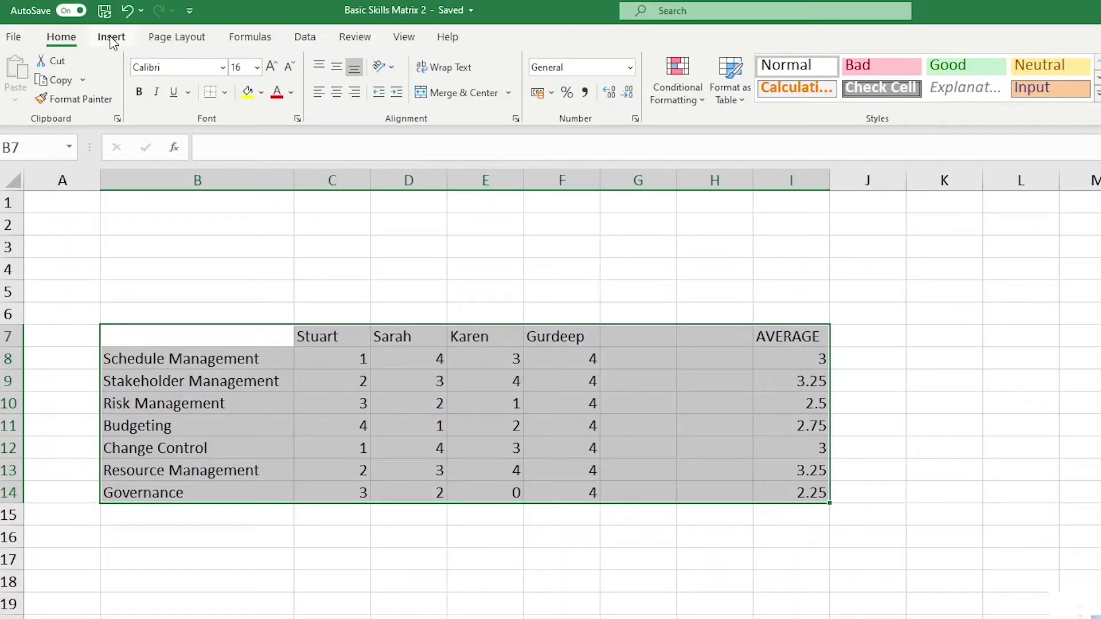
click(111, 38)
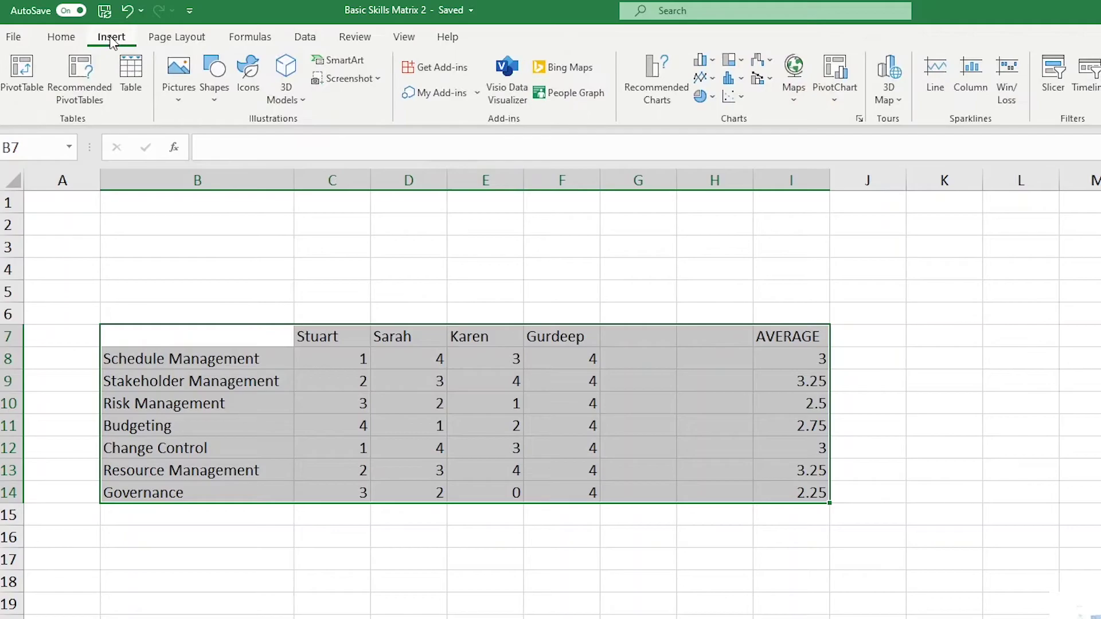
click(655, 97)
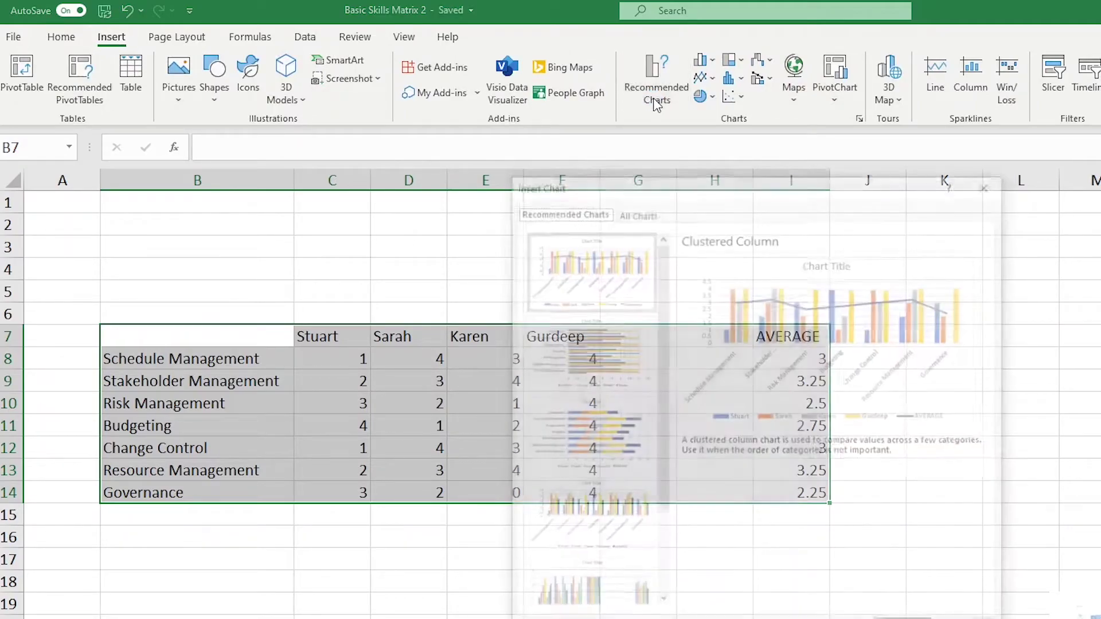
click(638, 214)
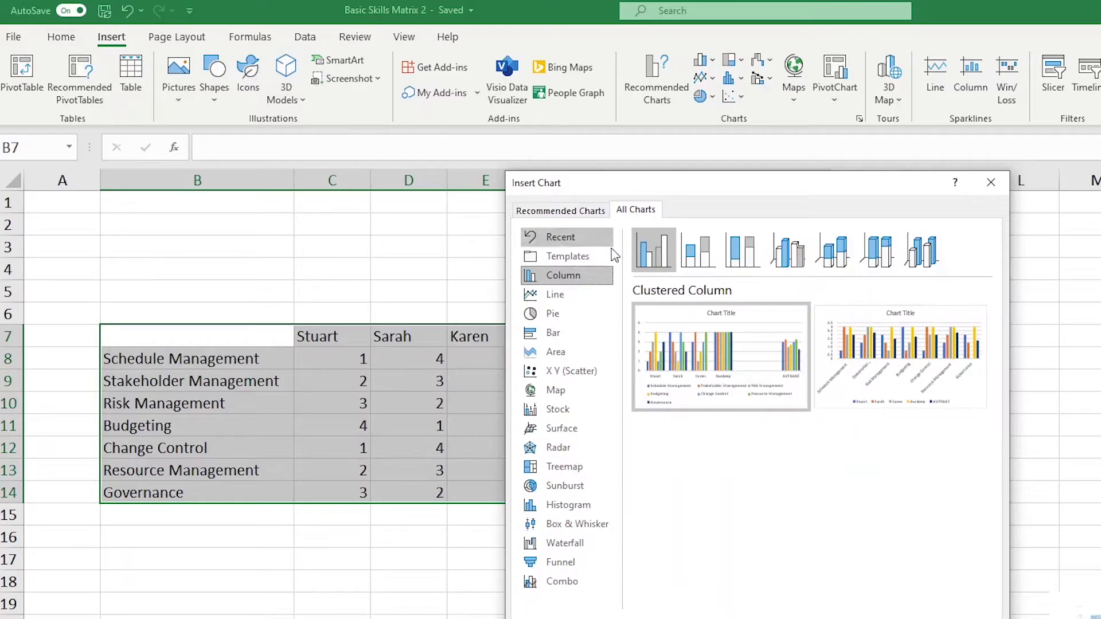
click(573, 451)
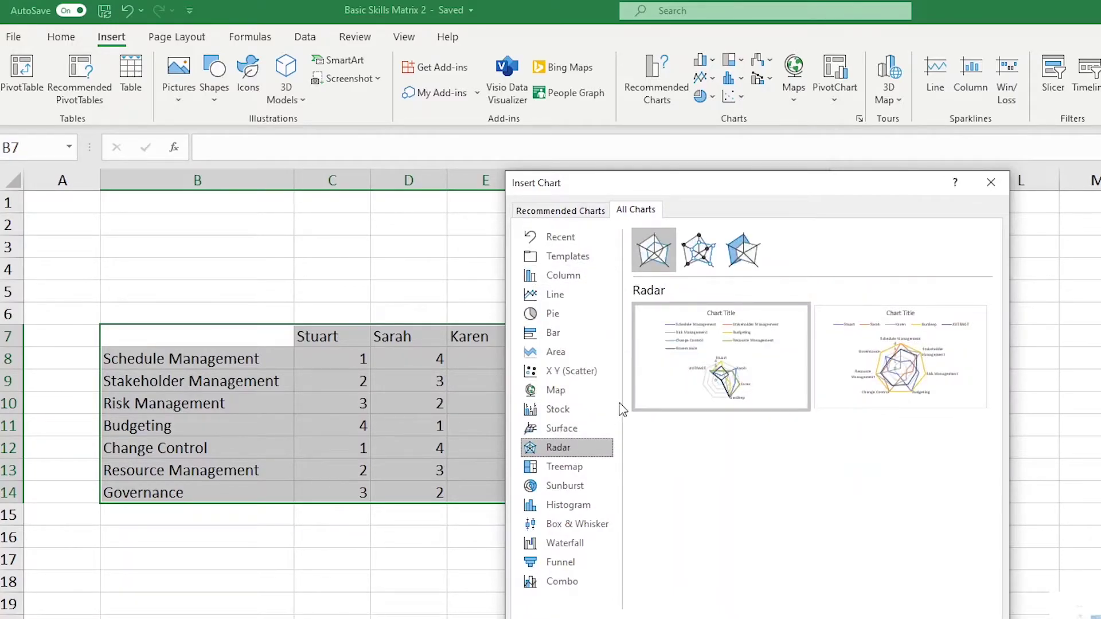
mouse_move(700, 375)
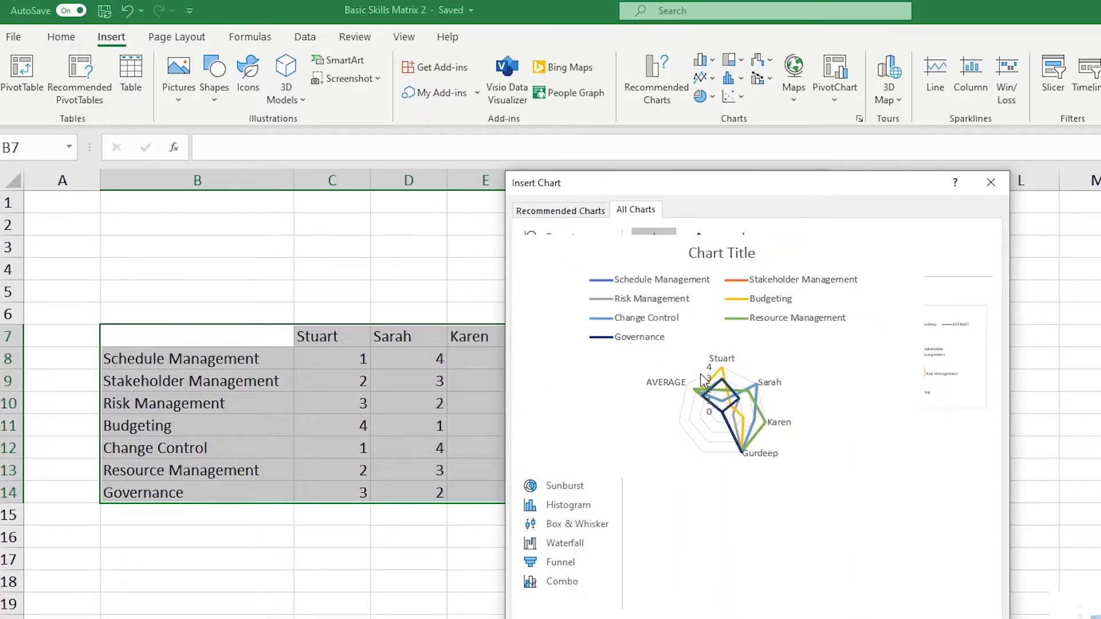
mouse_move(933, 357)
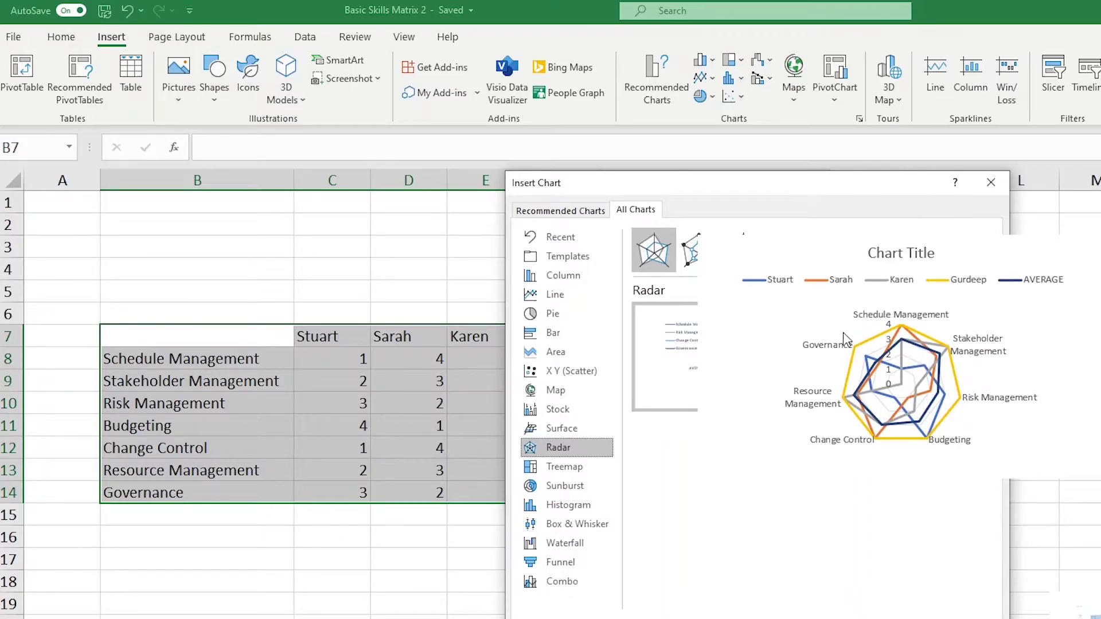
mouse_move(935, 402)
mouse_move(705, 345)
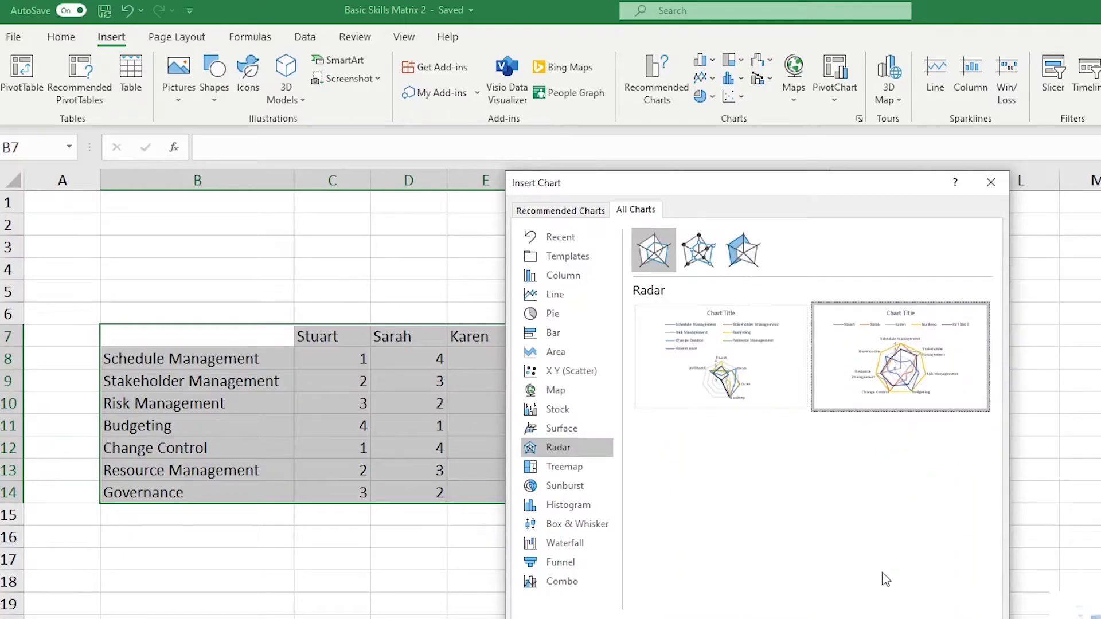
click(892, 618)
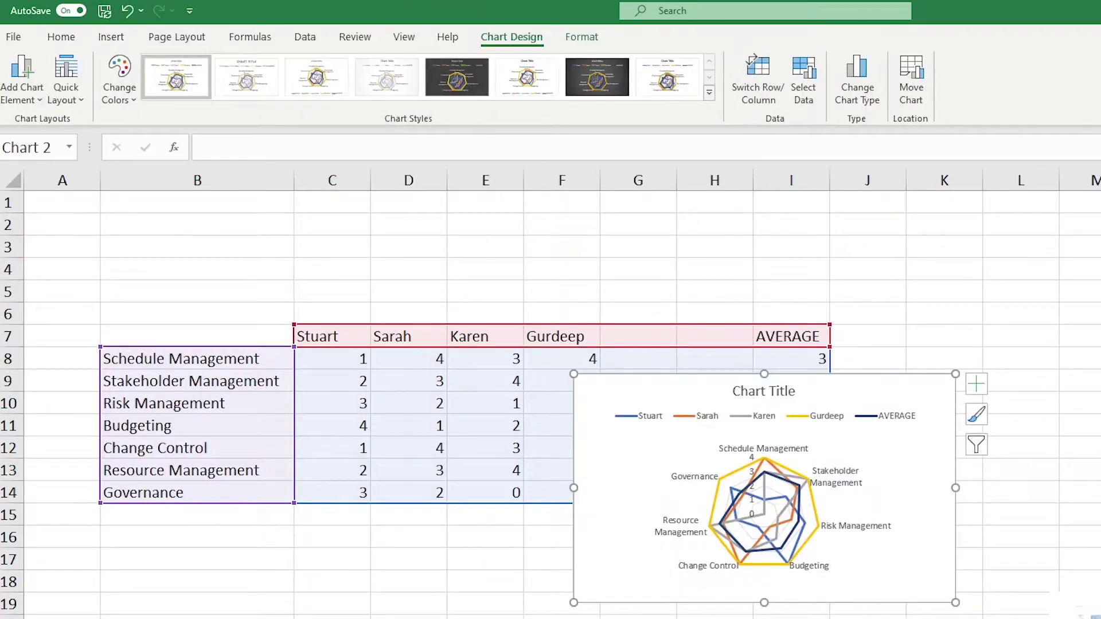
- Enlarge the radar chart and place it beside the ratings, covering about columns H to P and rows 1 to 21
drag(575, 605, 445, 618)
drag(445, 618, 444, 618)
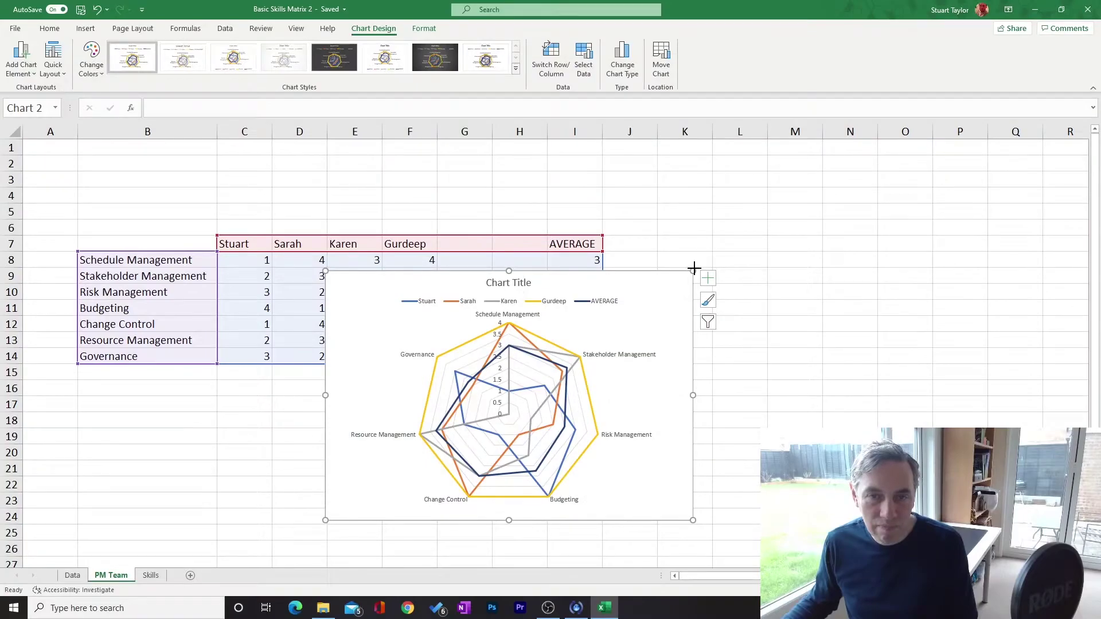
drag(694, 268, 949, 169)
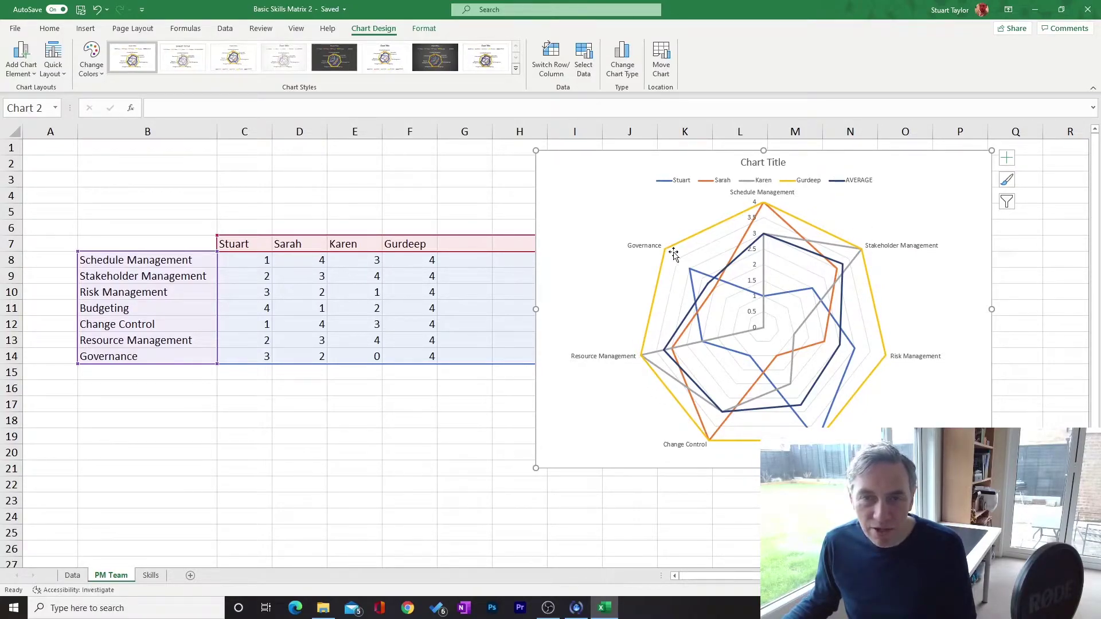
- Set the outline colour of the AVERAGE series in the radar chart to black
click(836, 185)
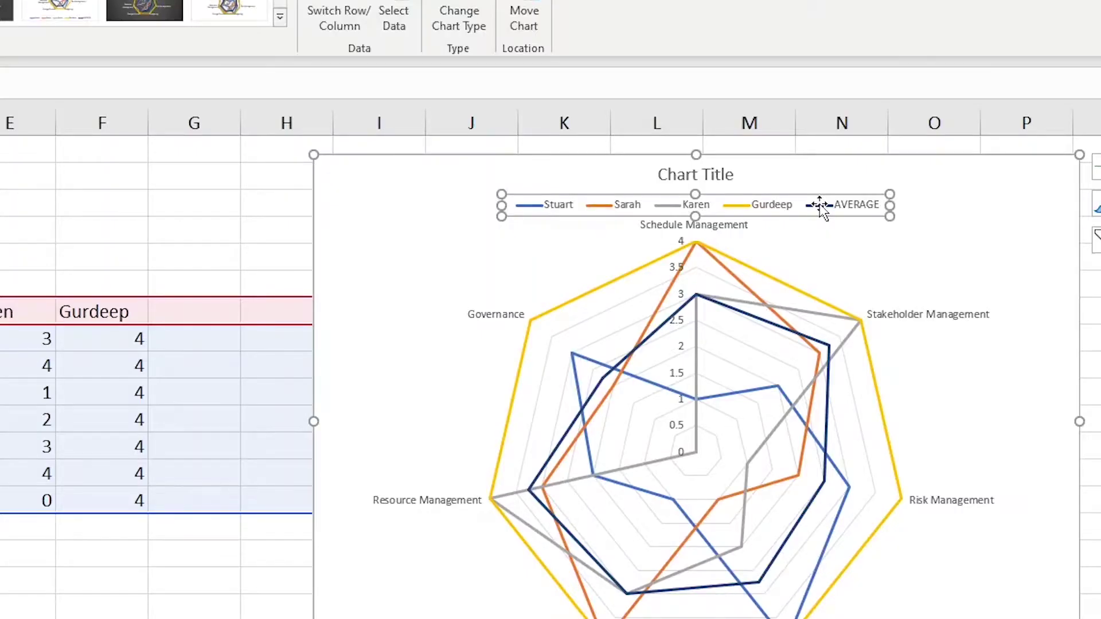
click(820, 207)
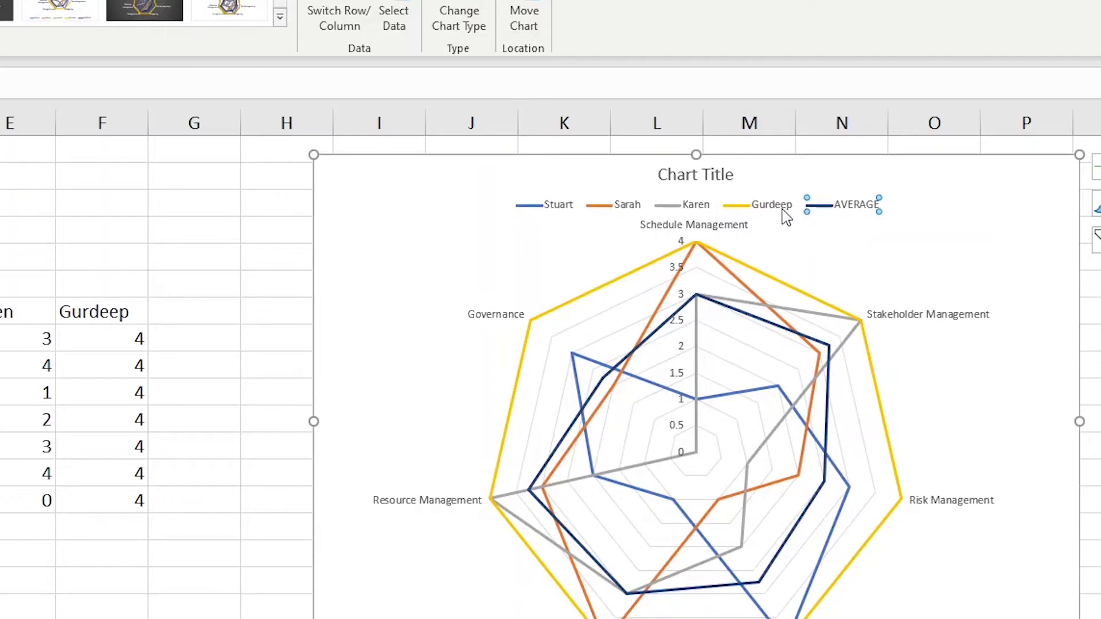
right_click(827, 209)
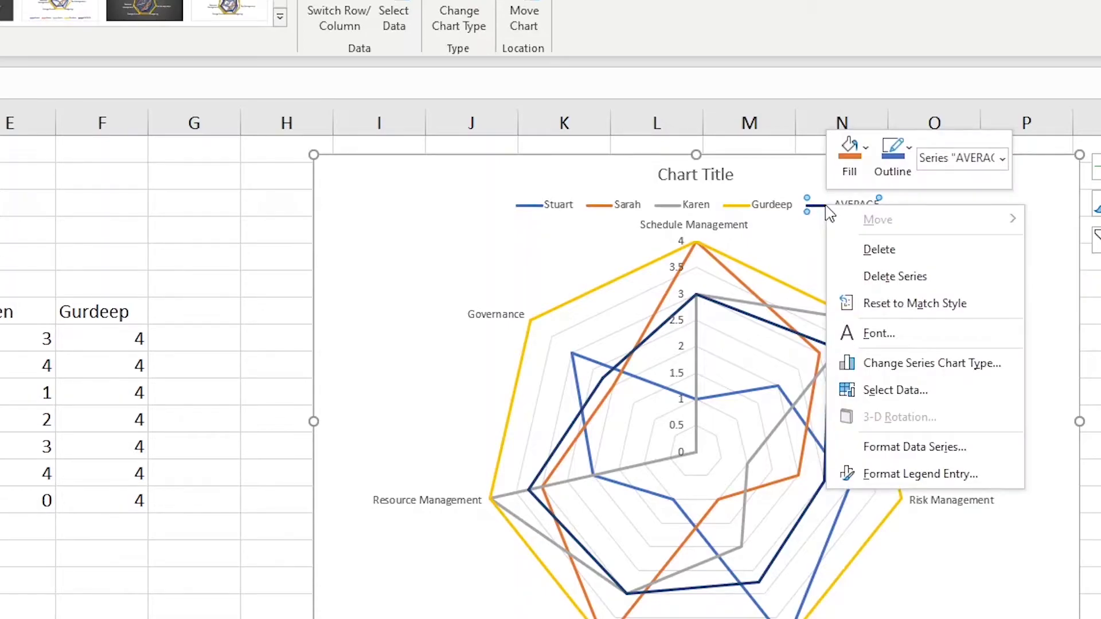
click(901, 162)
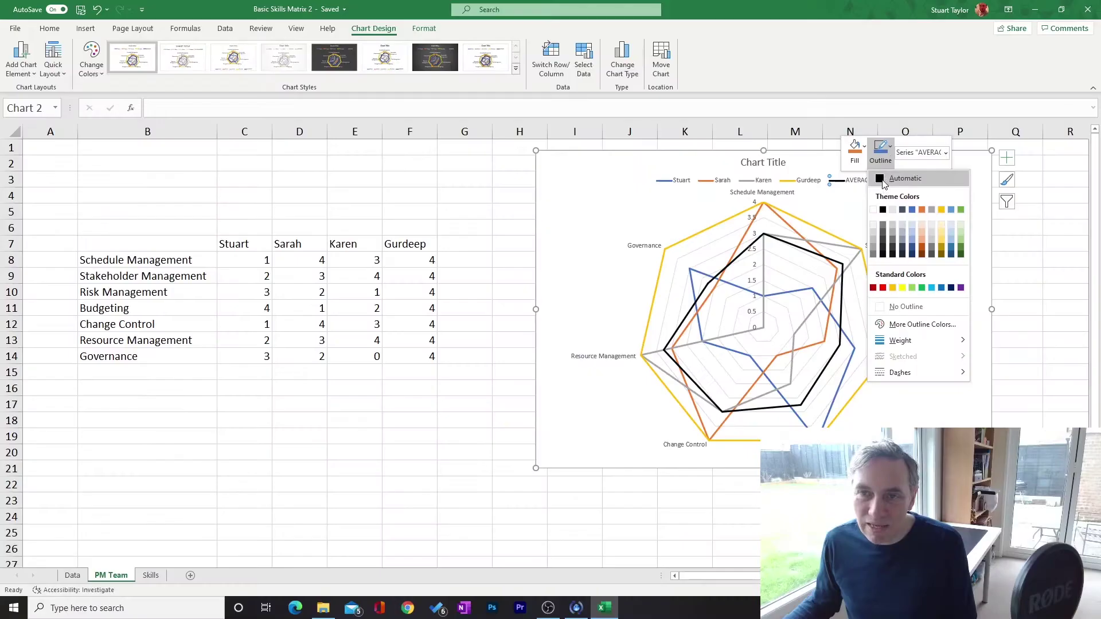
click(897, 254)
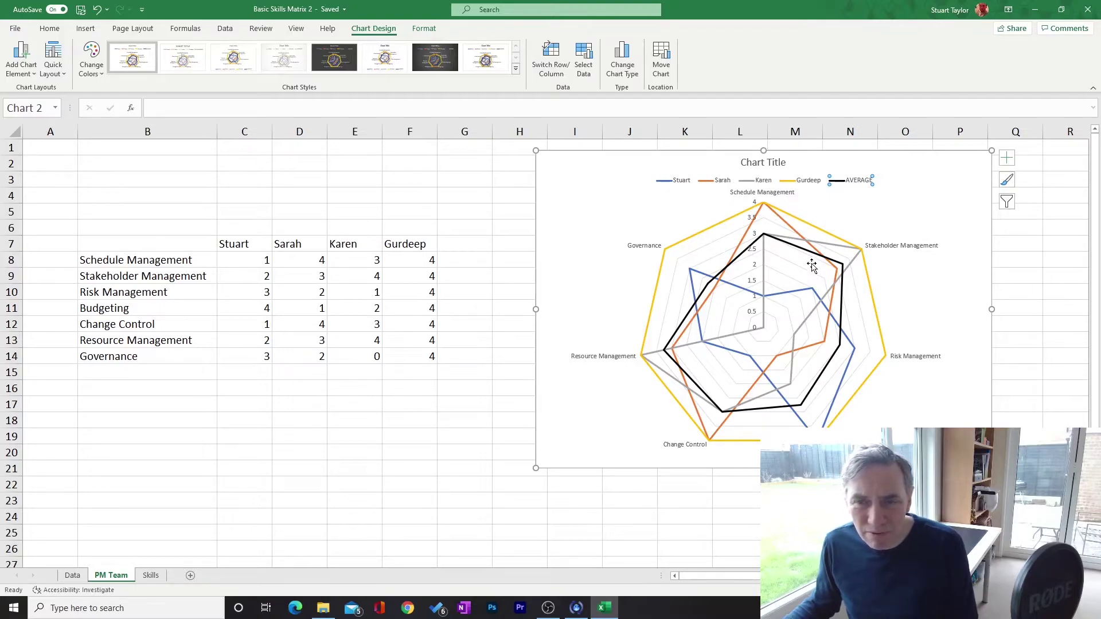
- Set the outline colour of the fourth team member's series (column F) to dark green
click(694, 241)
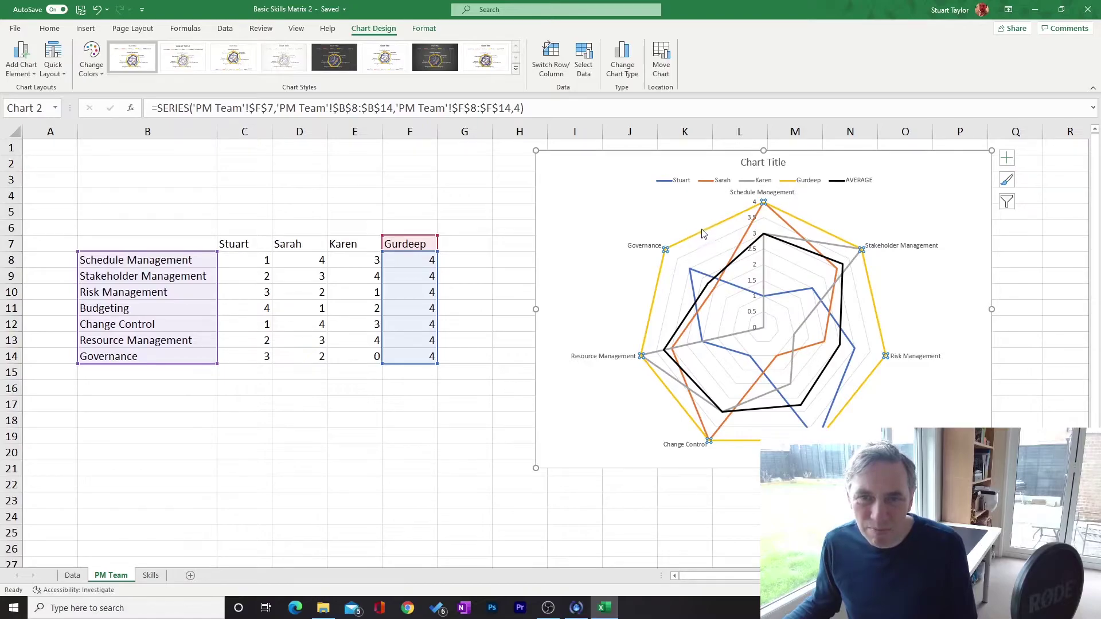
click(793, 183)
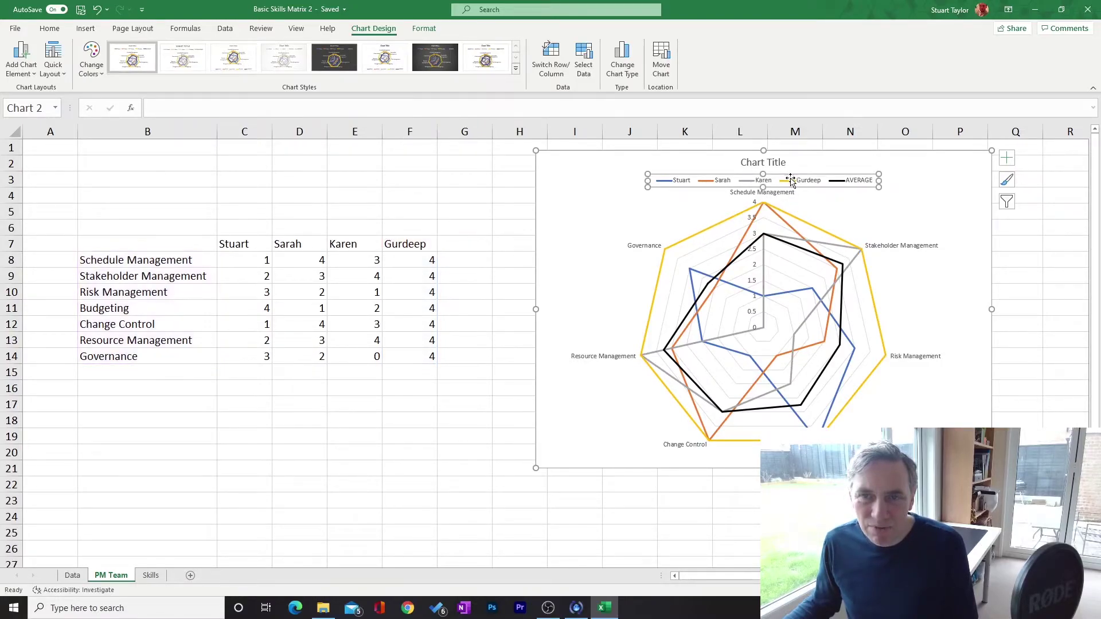
click(790, 183)
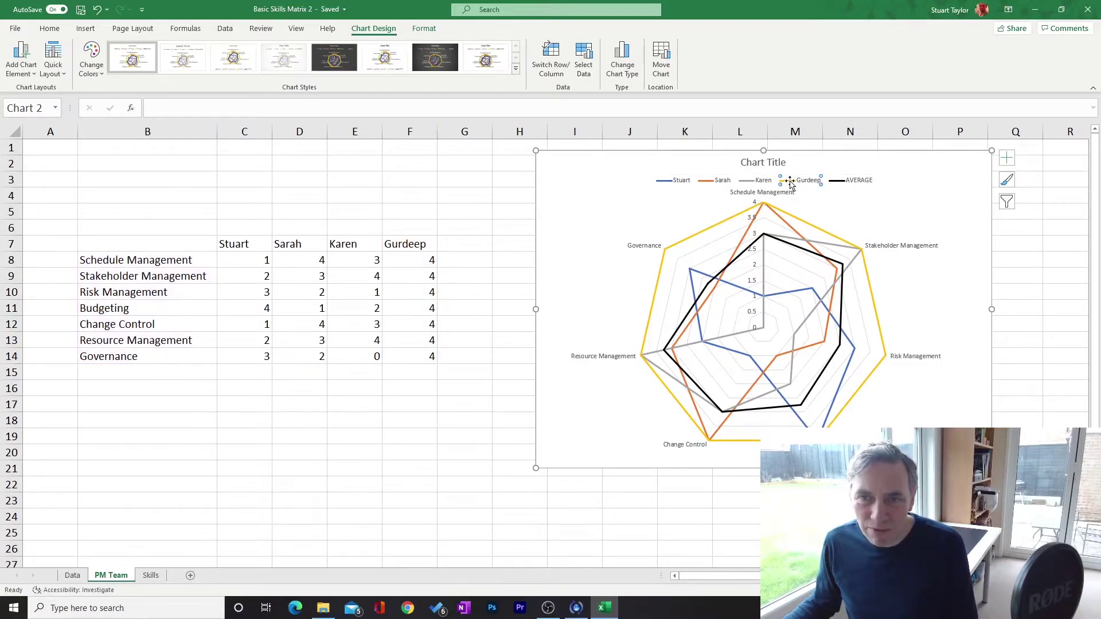
right_click(790, 183)
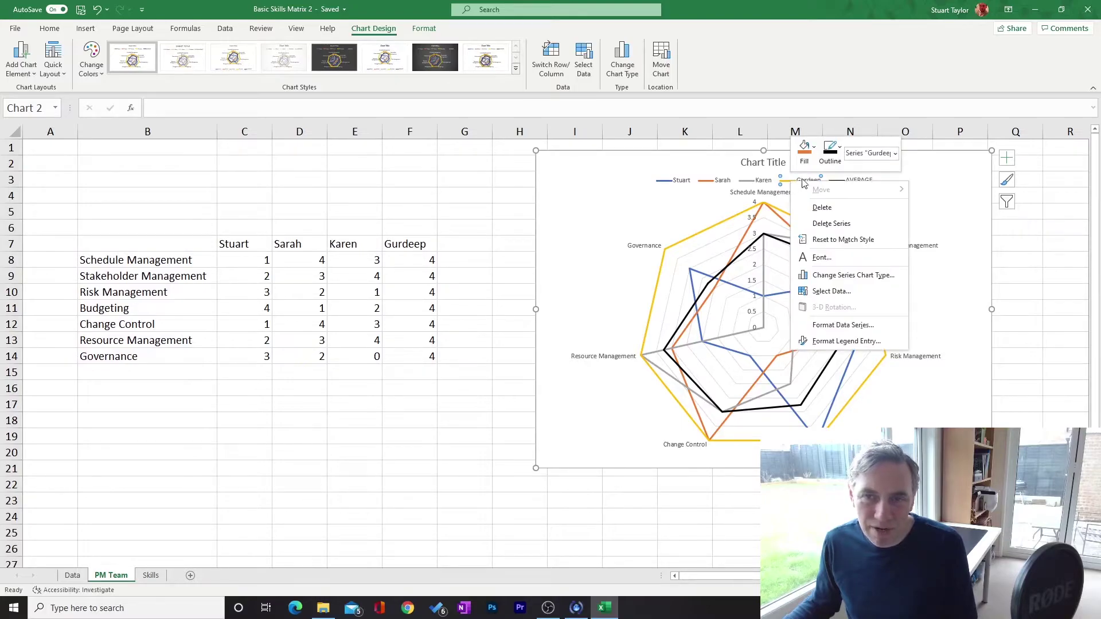
click(839, 166)
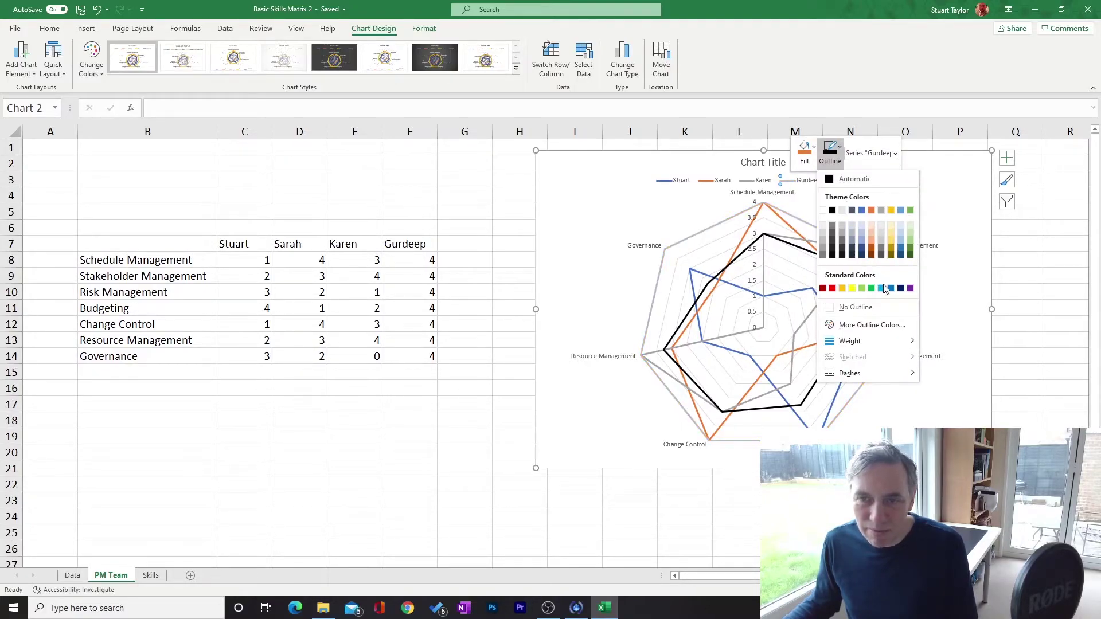
click(911, 252)
click(975, 273)
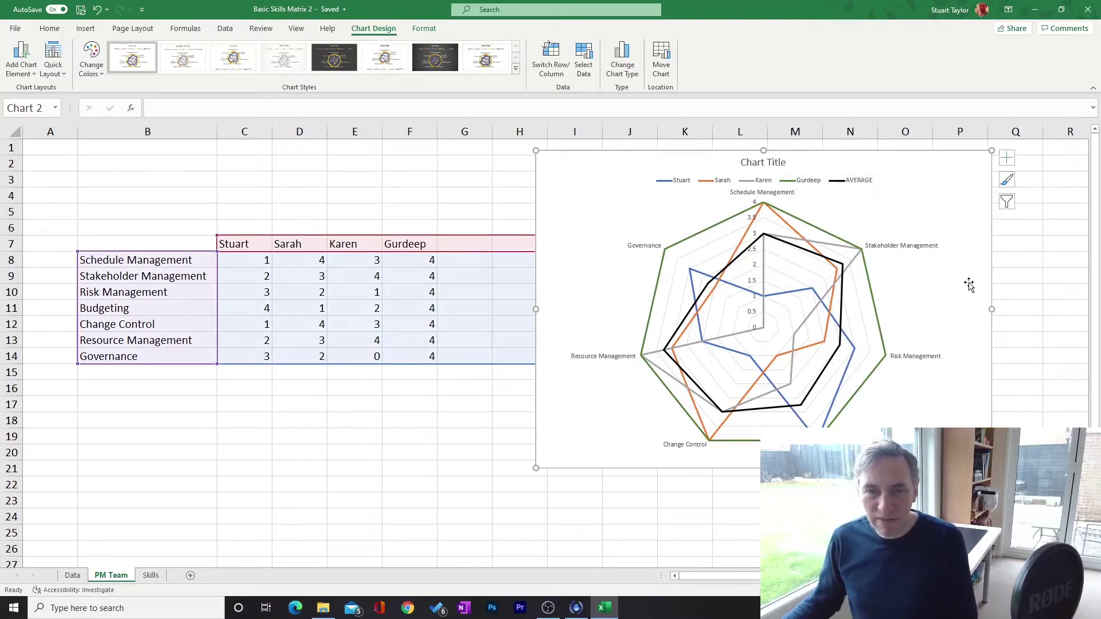
- Replace the chart title with "PM Team Skills"
click(996, 218)
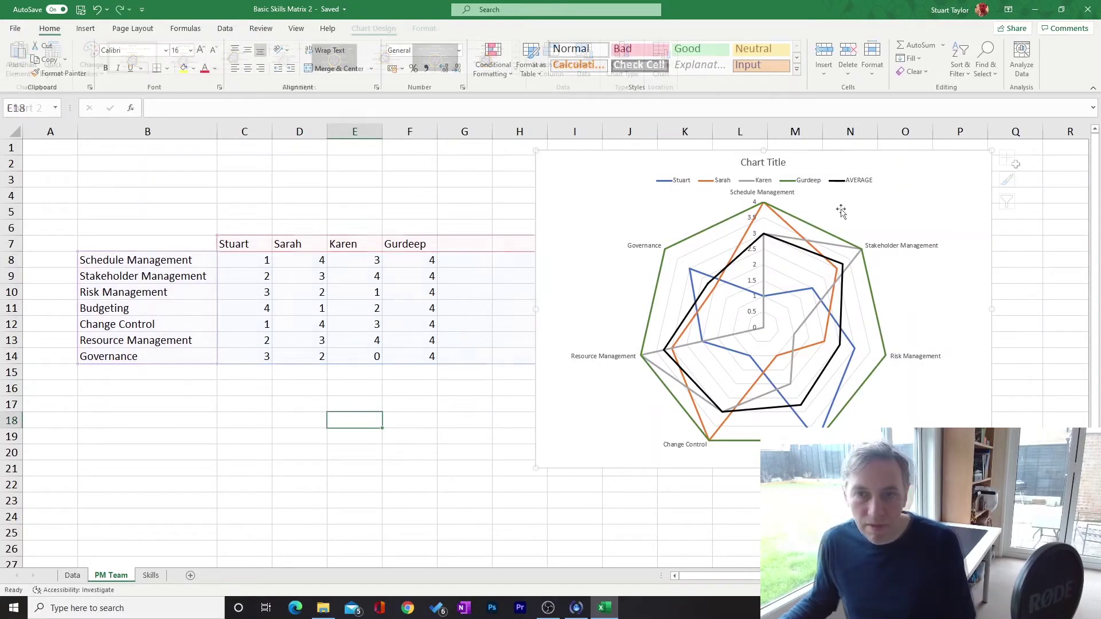
double_click(764, 163)
triple_click(761, 164)
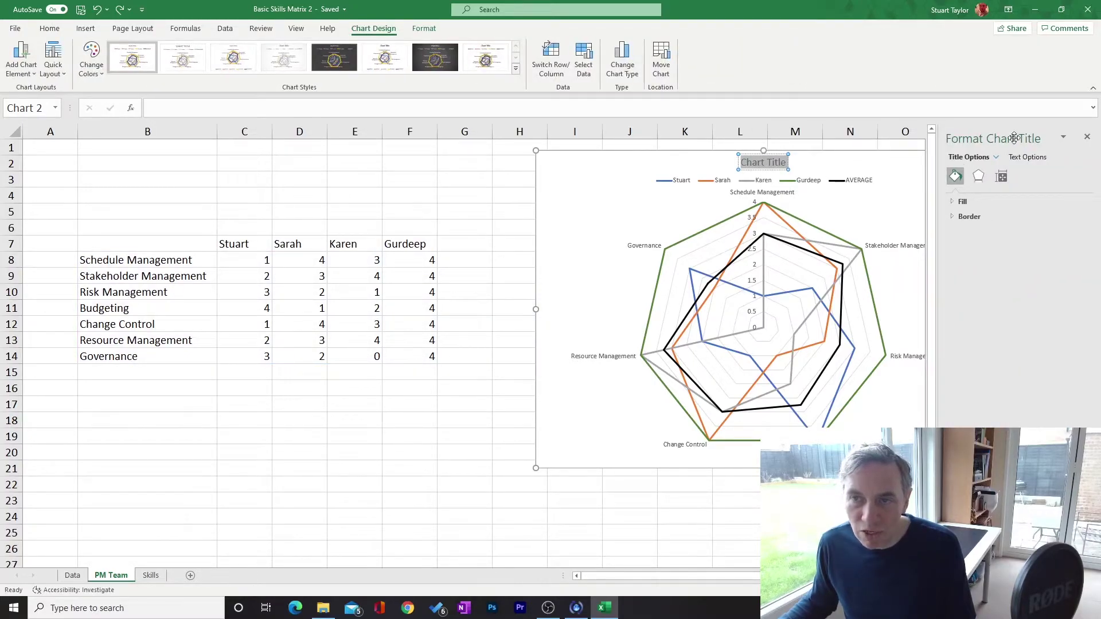
click(780, 162)
drag(784, 161, 738, 163)
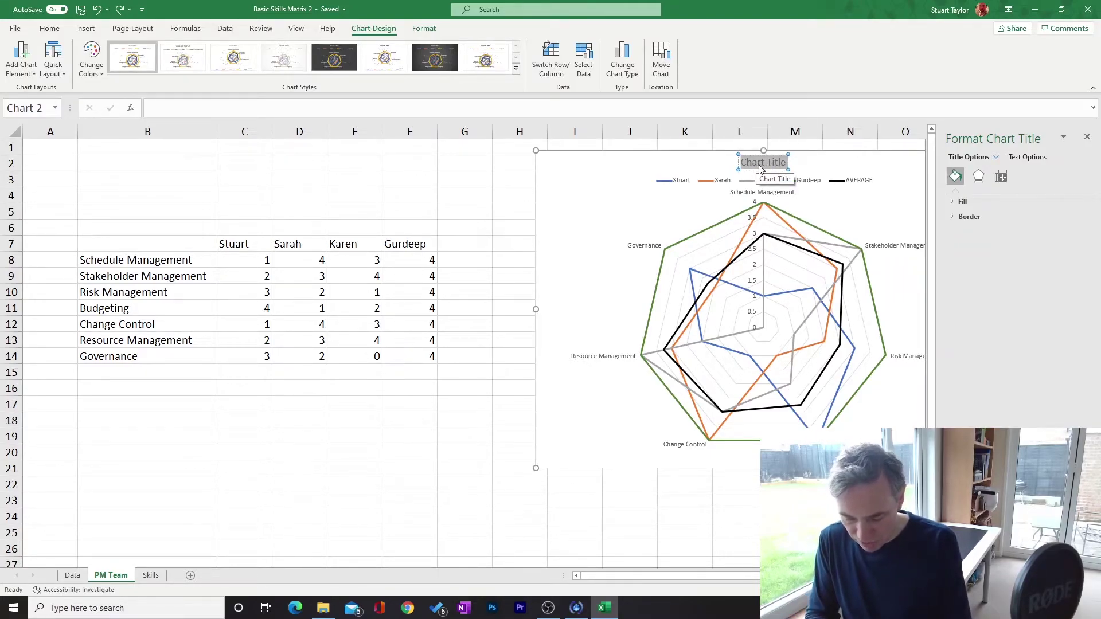
text(PM Team Skills)
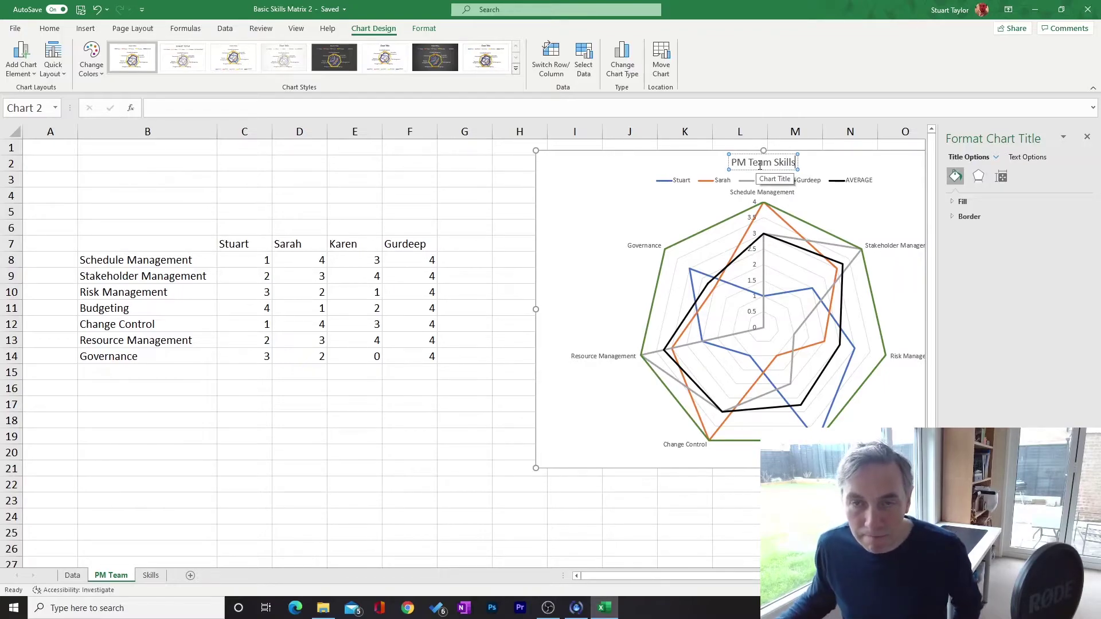
click(864, 222)
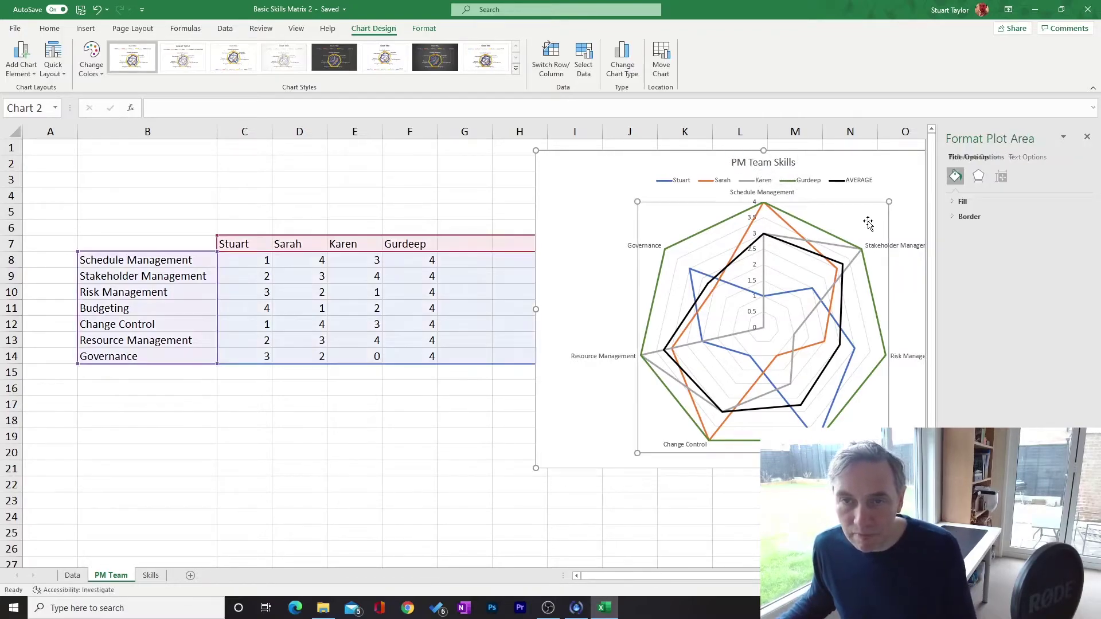
- Move the radar chart to about columns D to L and rows 2 to 21, and show its list of chart elements
drag(862, 160, 729, 162)
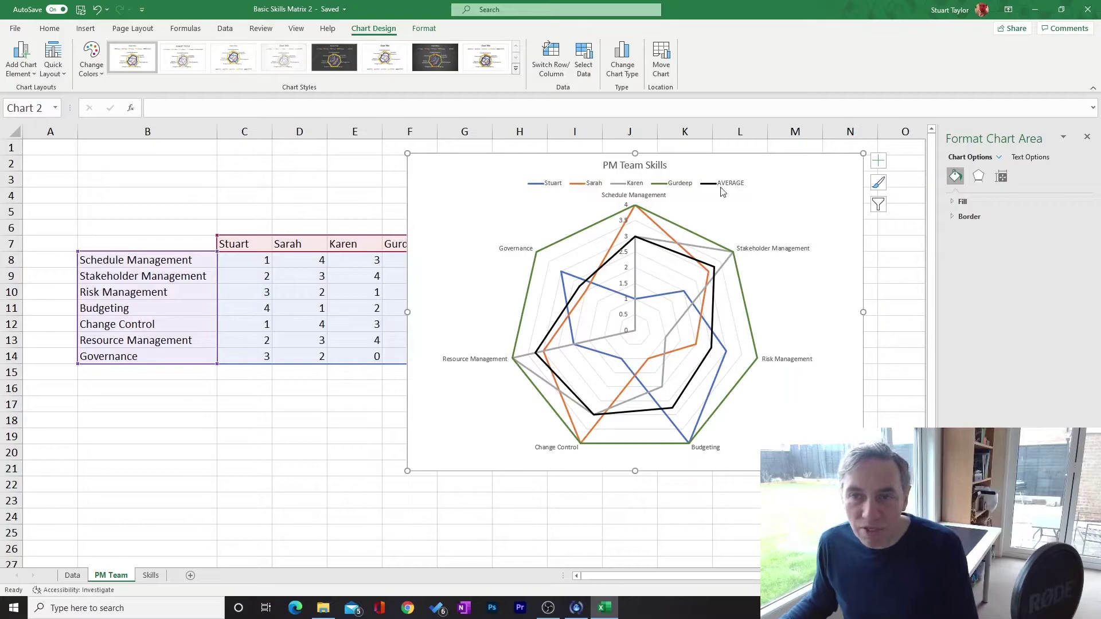
drag(708, 162, 614, 167)
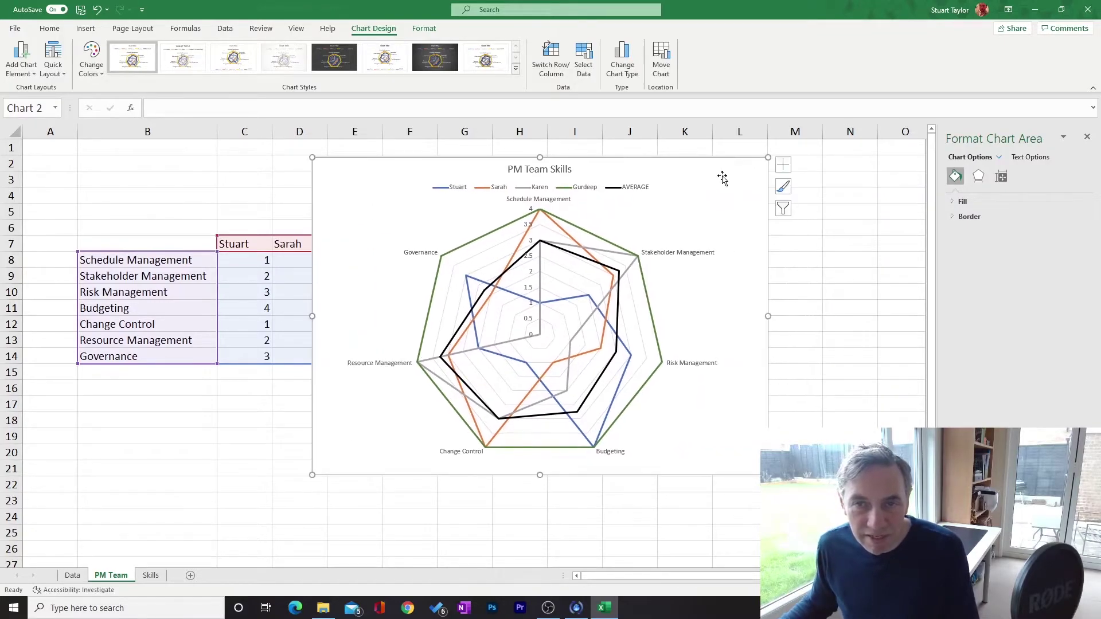
click(784, 166)
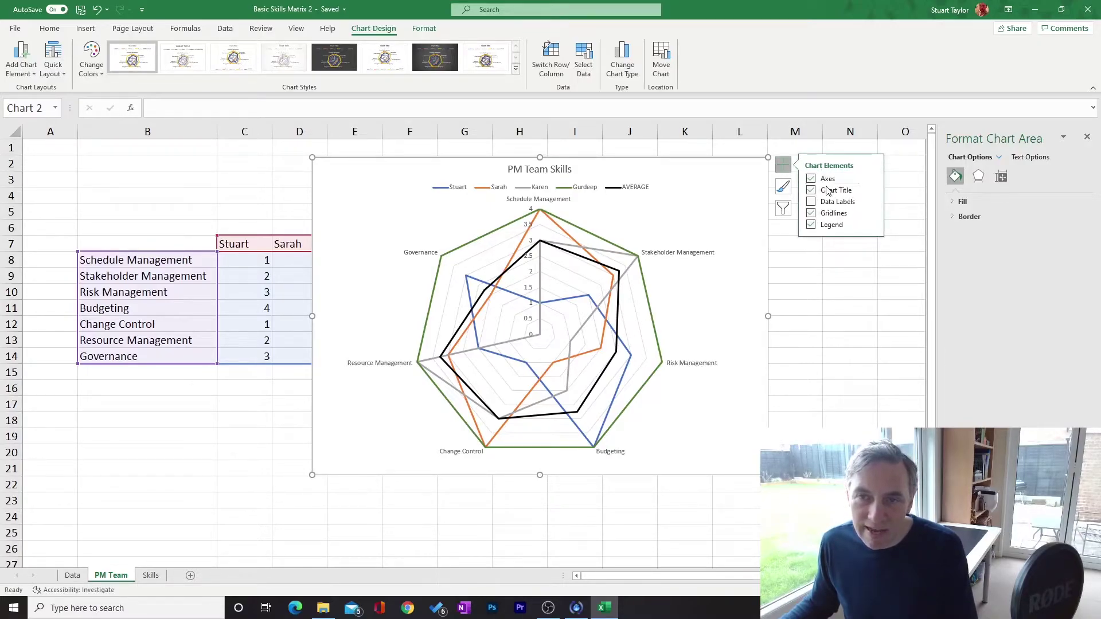
click(813, 201)
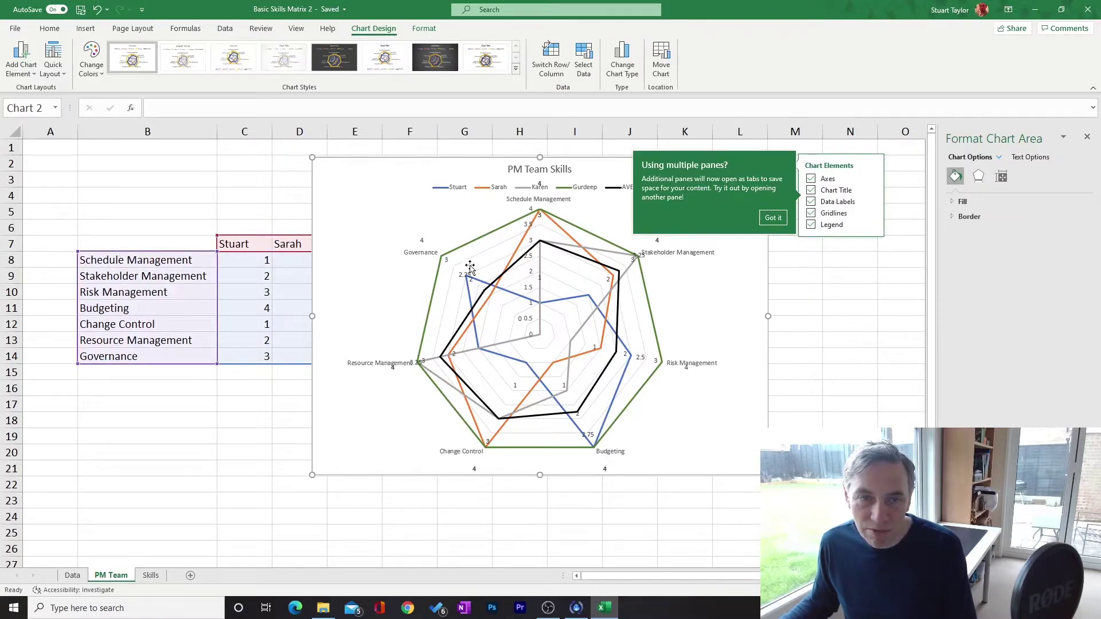
click(872, 201)
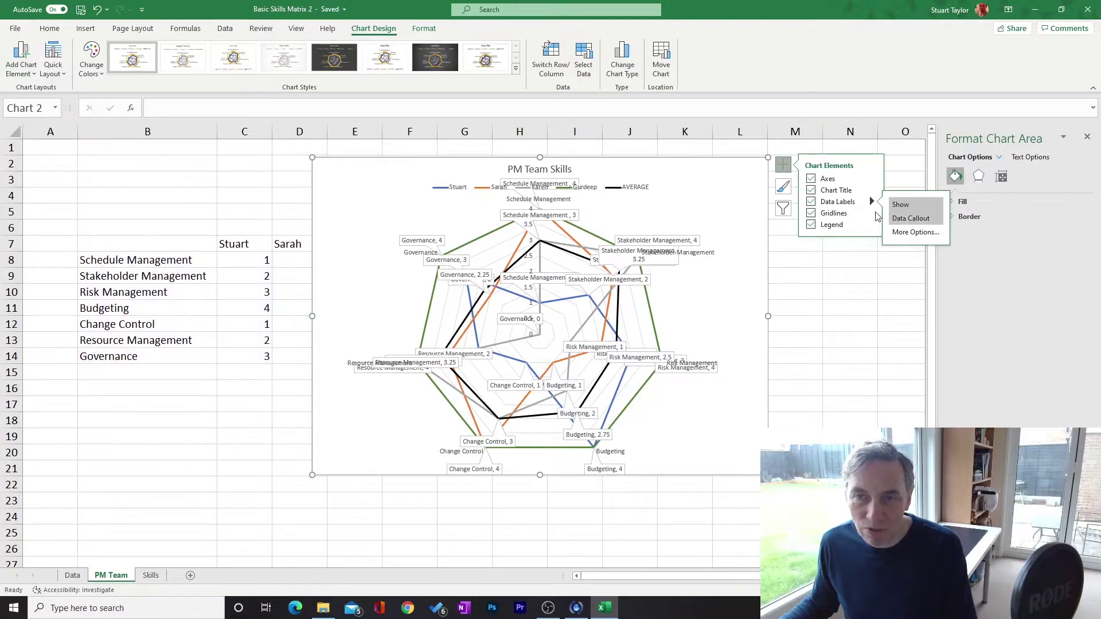
click(812, 203)
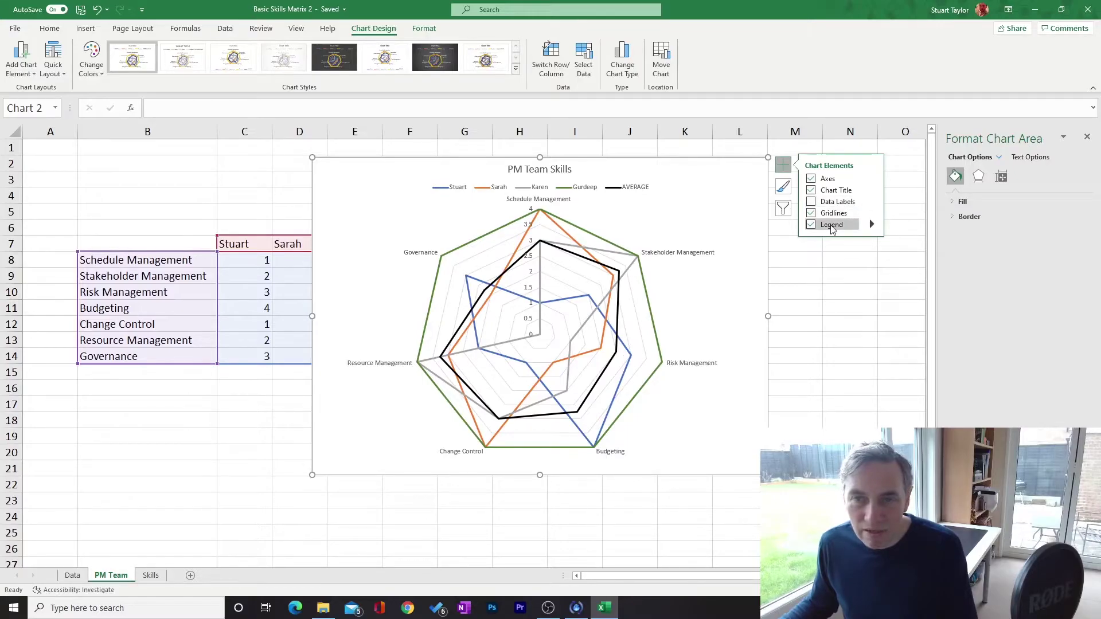
- Place the radar chart's legend at the bottom of the chart
click(811, 225)
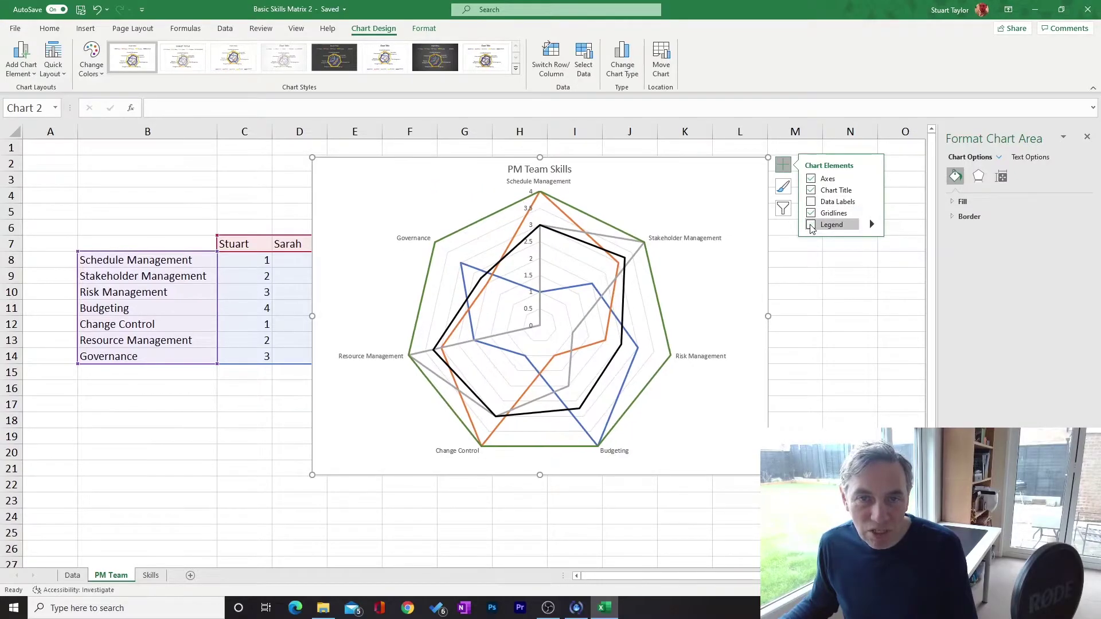
click(811, 225)
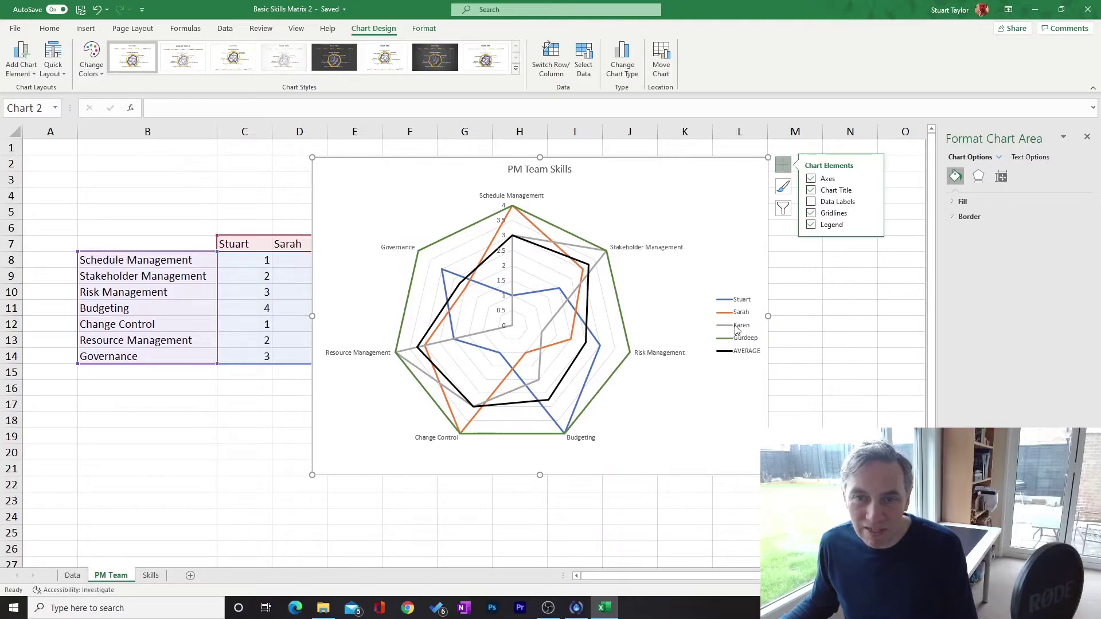
click(872, 226)
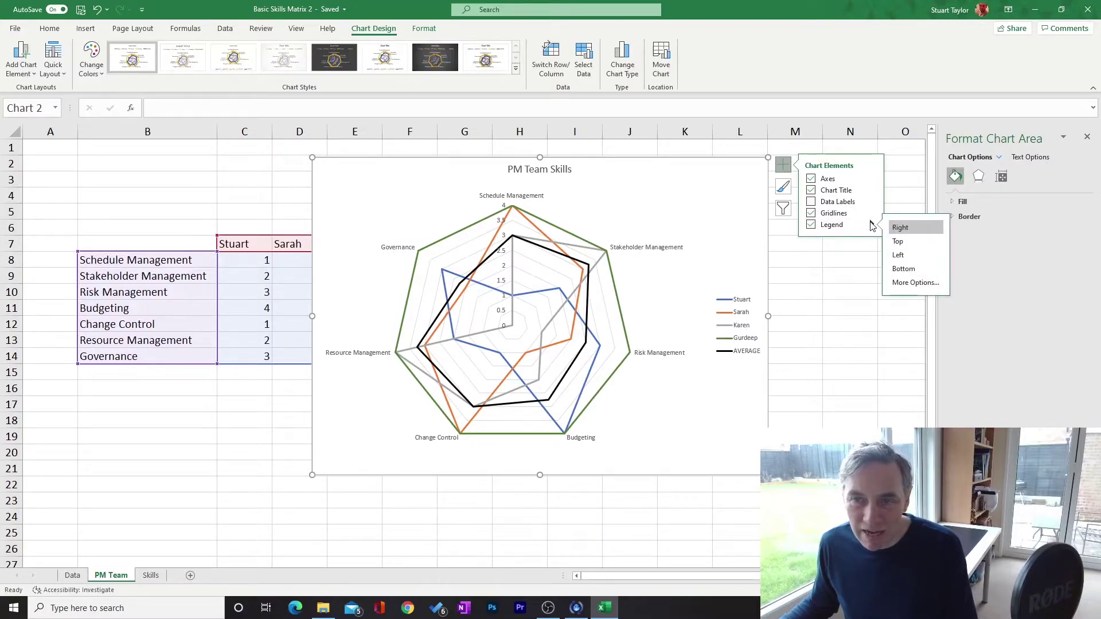
click(912, 269)
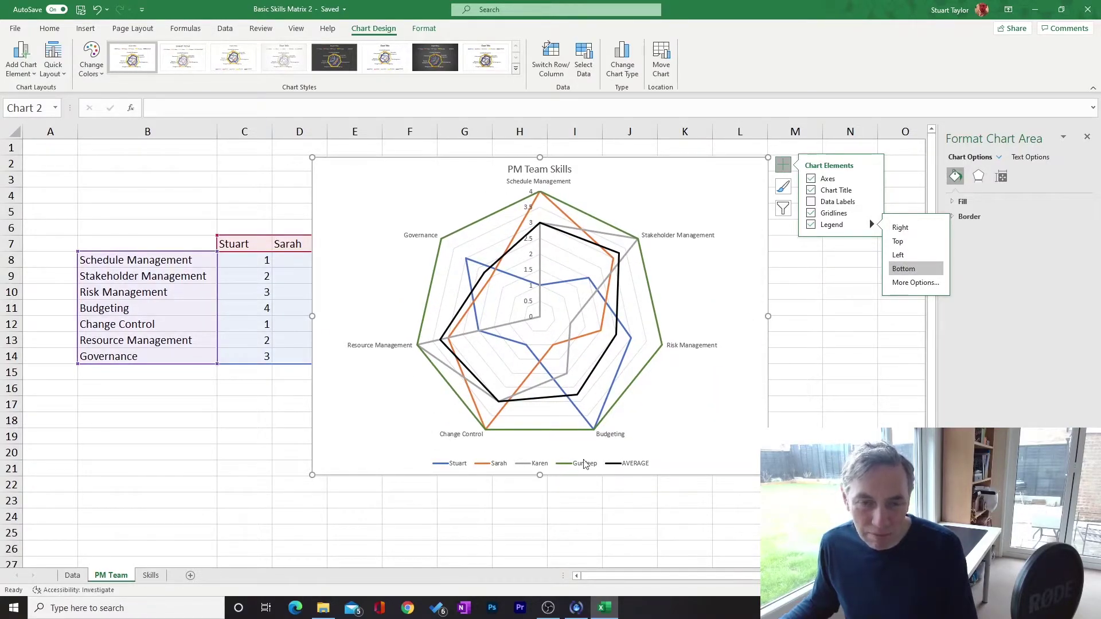
- Set the font colour of the chart legend to black
click(541, 468)
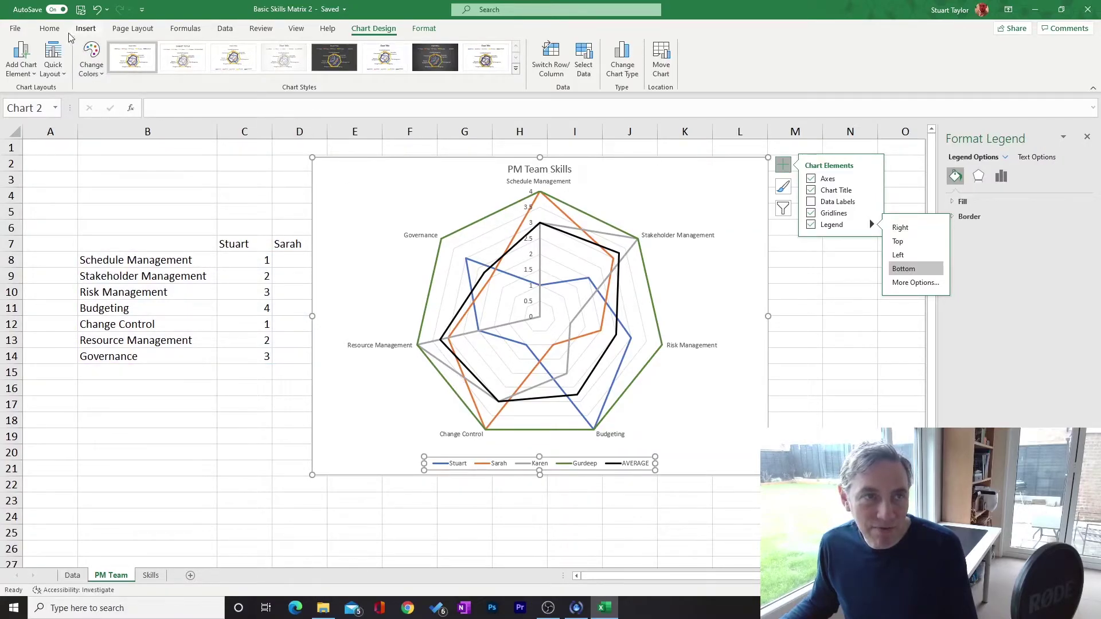
click(50, 29)
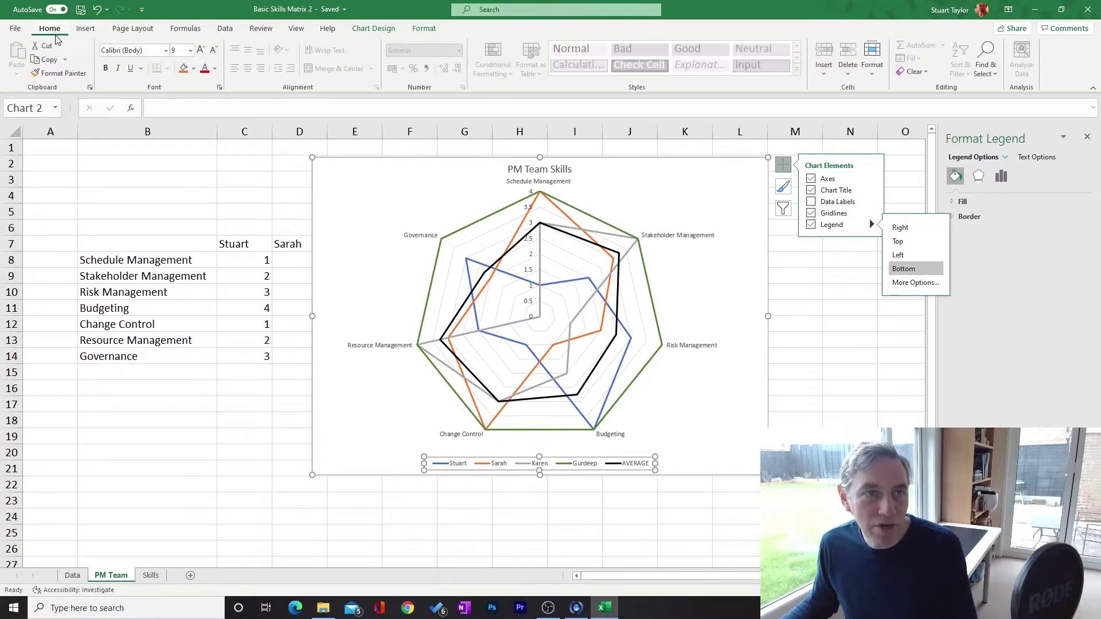
click(216, 69)
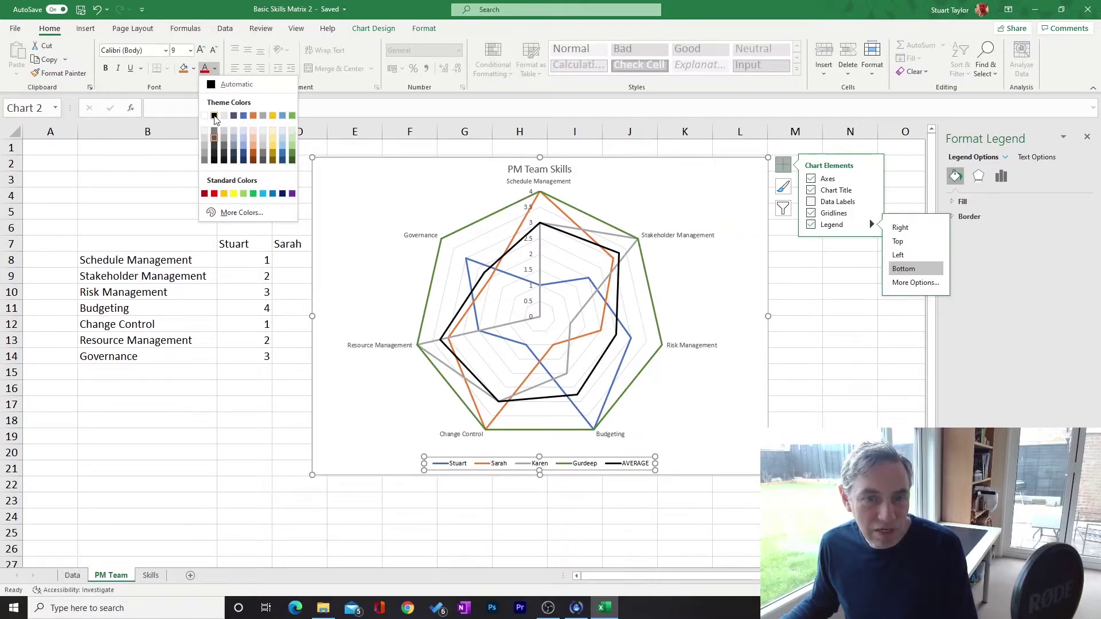
click(215, 116)
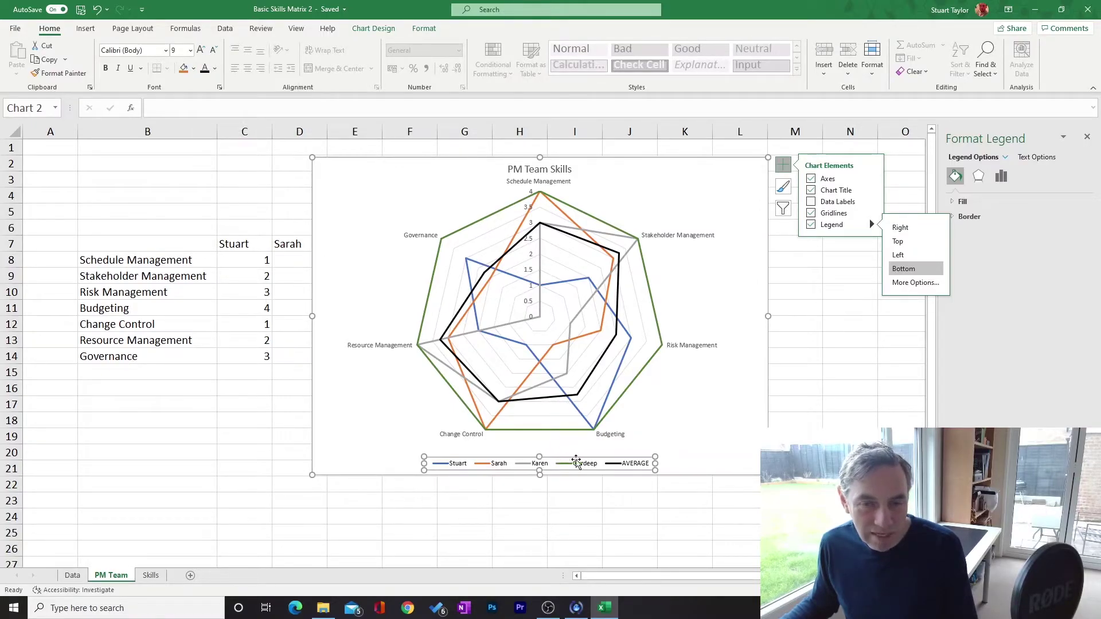
click(734, 441)
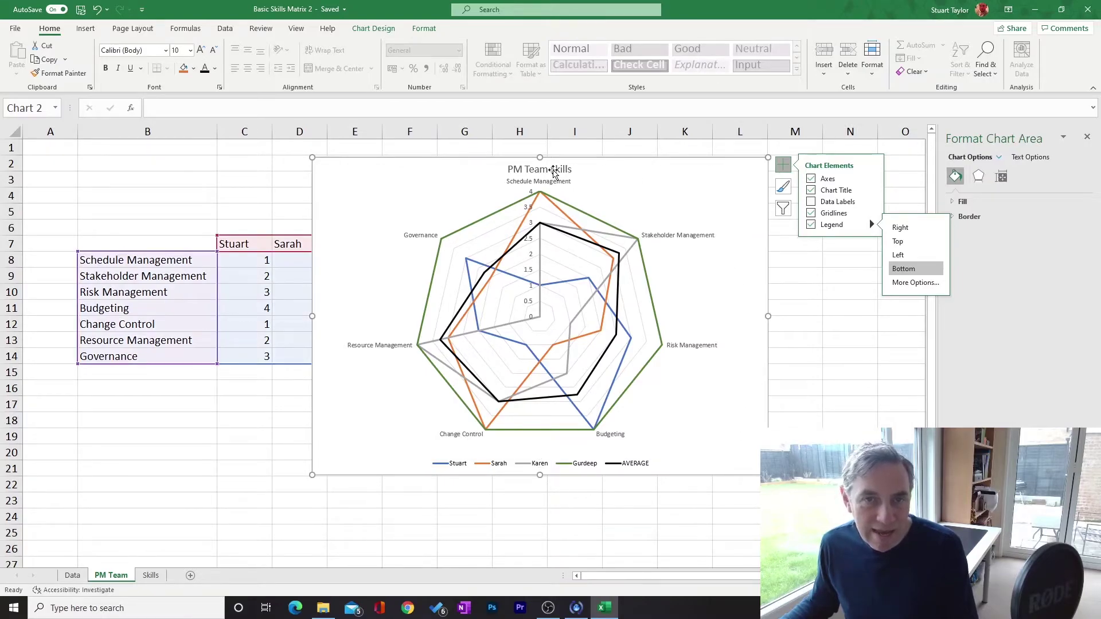
- Set the font colour of the chart title "PM Team Skills" to standard red
click(554, 170)
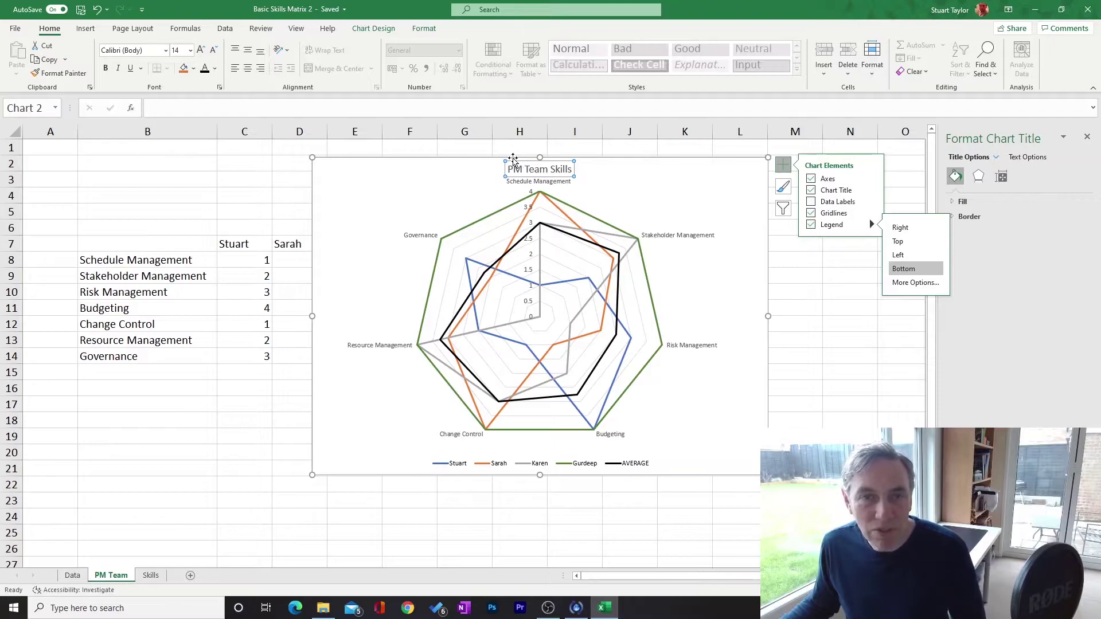
click(215, 68)
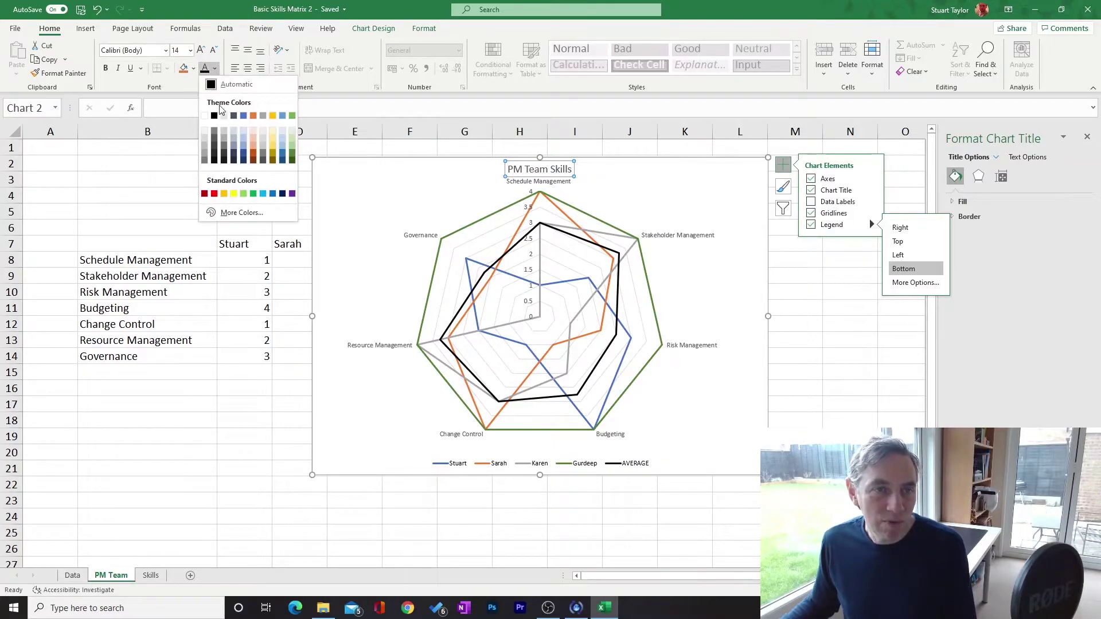
click(216, 194)
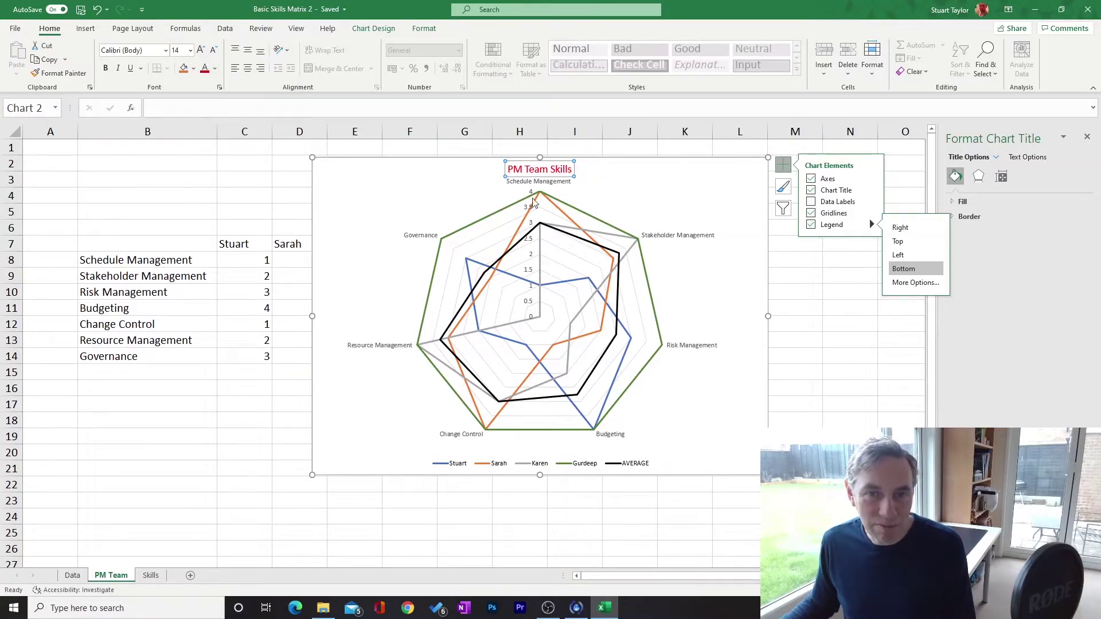
- Remove the border line around the radar chart's chart area
click(718, 175)
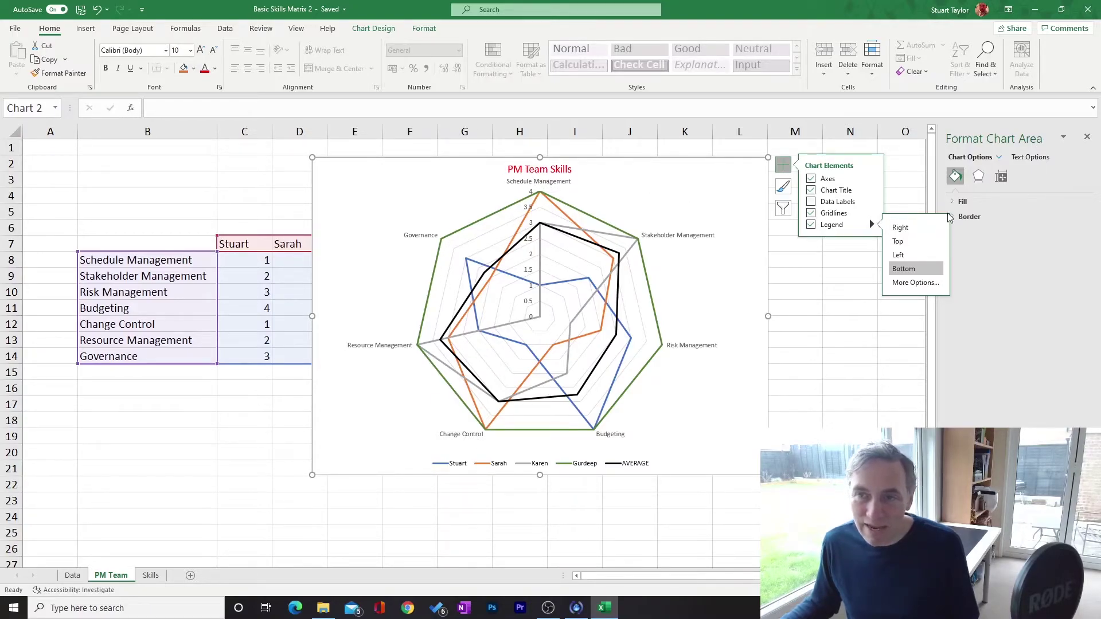
click(977, 218)
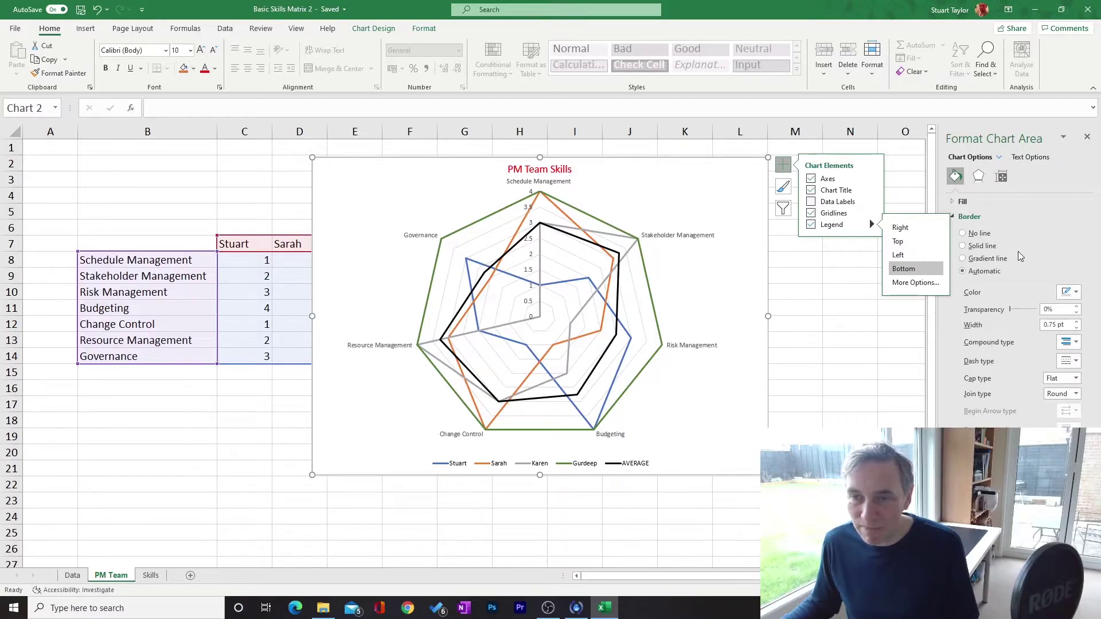
click(783, 166)
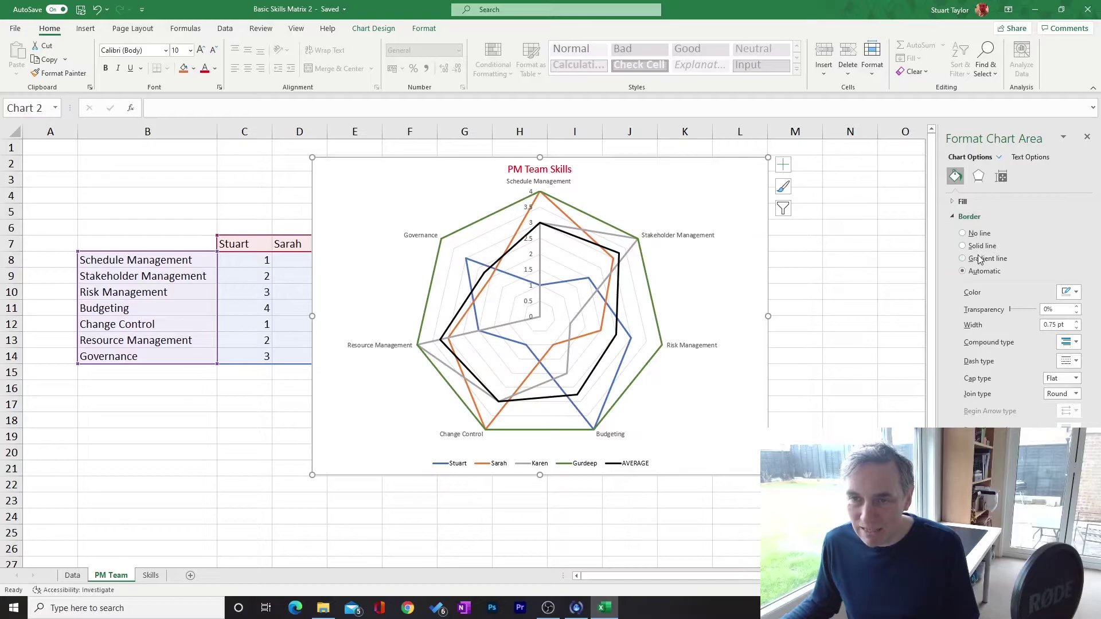
click(978, 236)
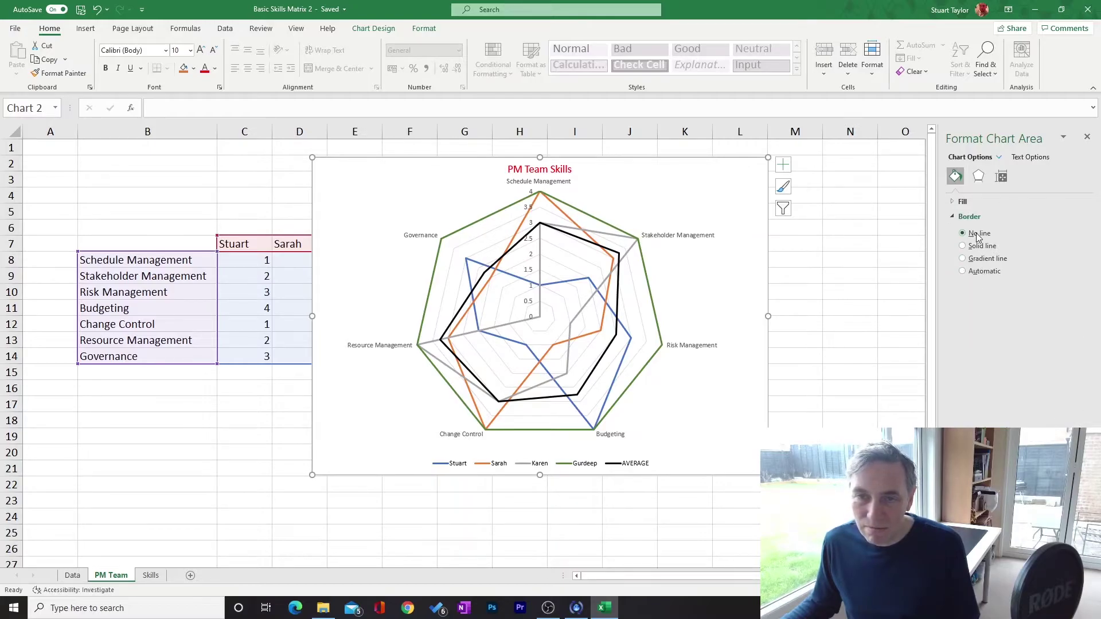
click(900, 260)
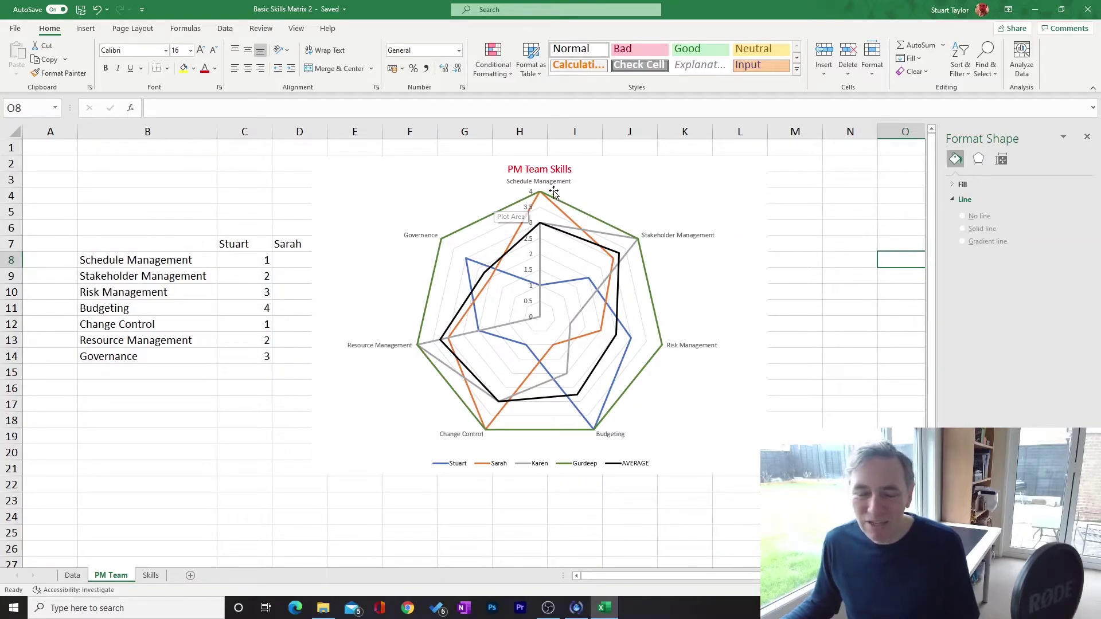
- Enlarge the plot area down to the legend and move the chart to about columns F to N
click(734, 188)
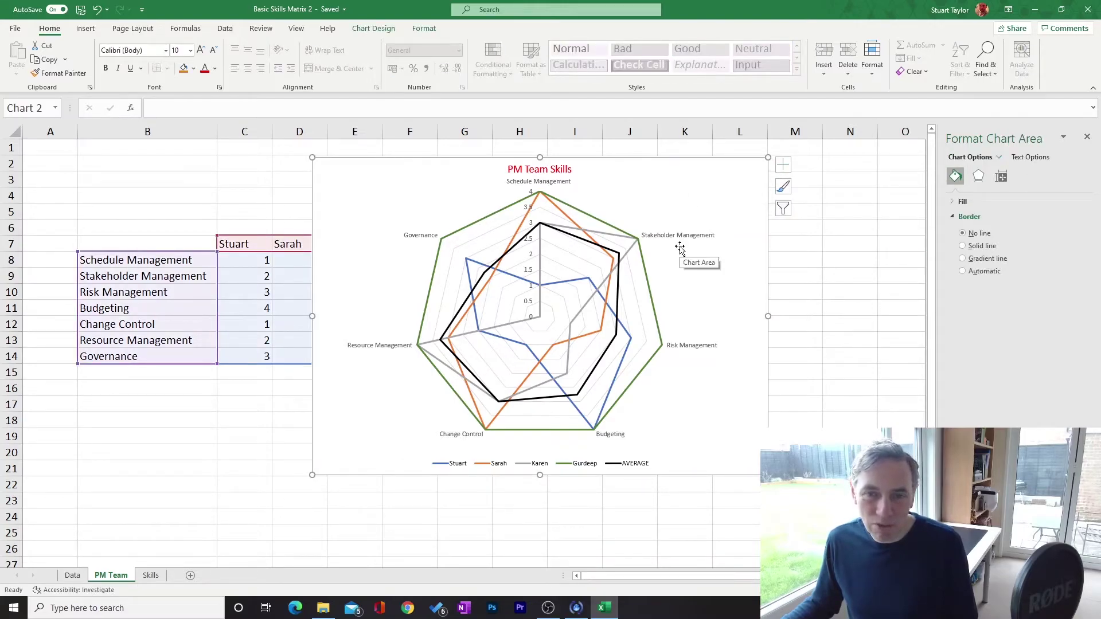
click(654, 262)
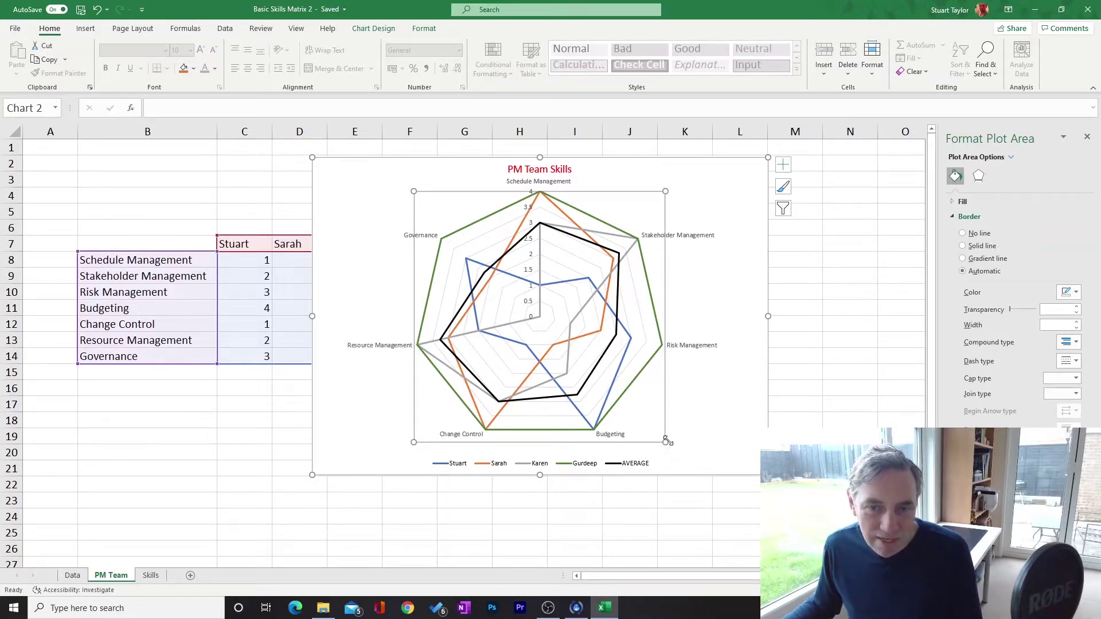
drag(665, 442, 684, 461)
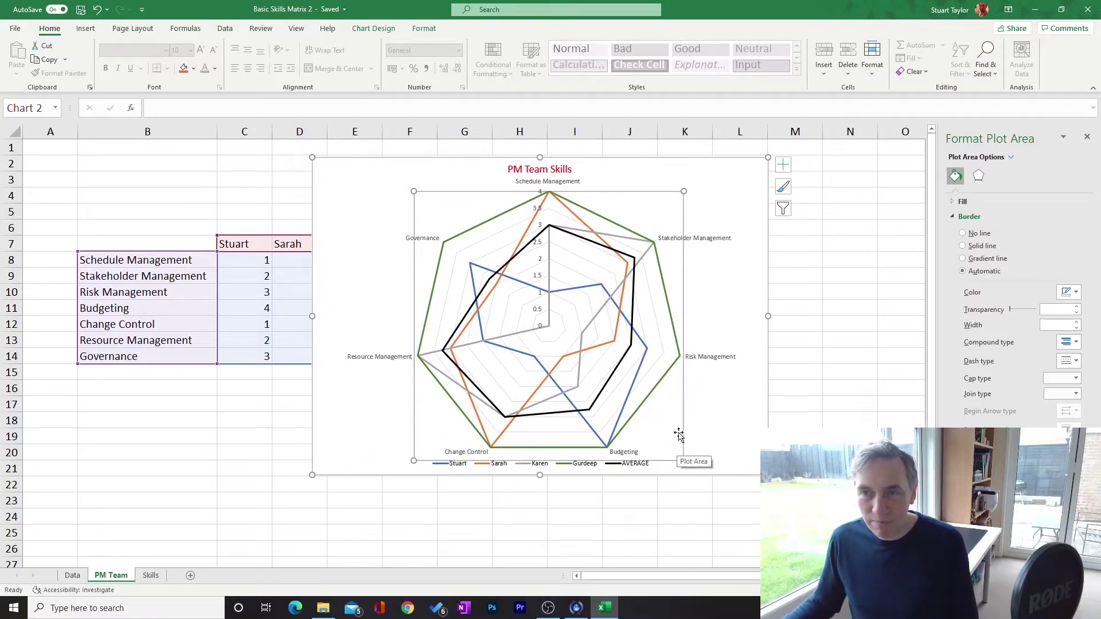
drag(722, 183, 809, 178)
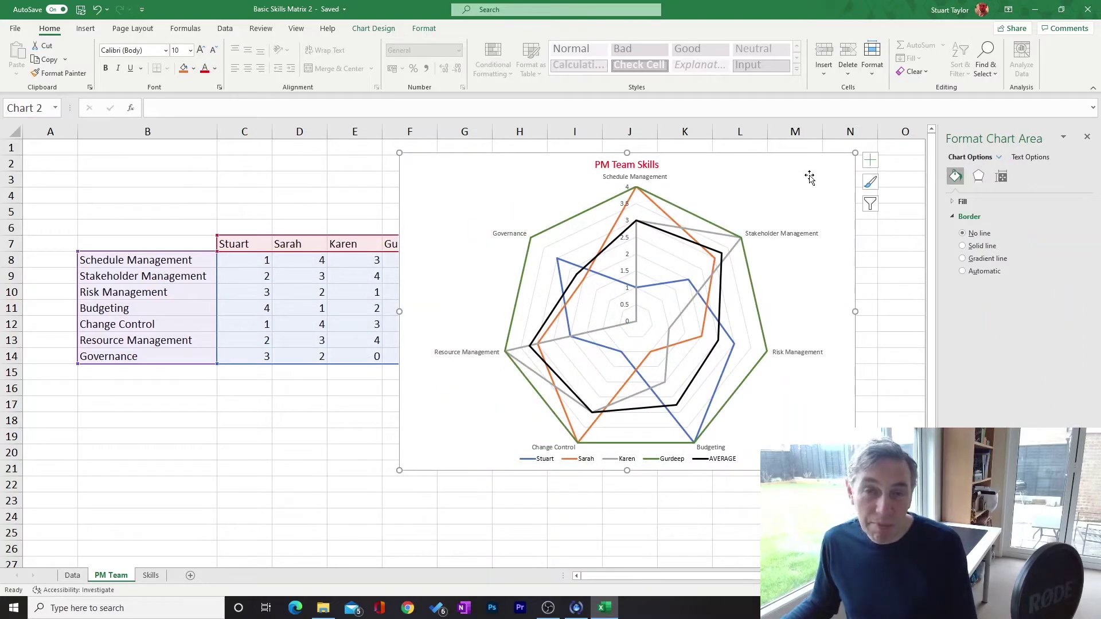
- Copy the radar chart to a new worksheet and position it there over about columns A to I, rows 1 to 20
right_click(778, 168)
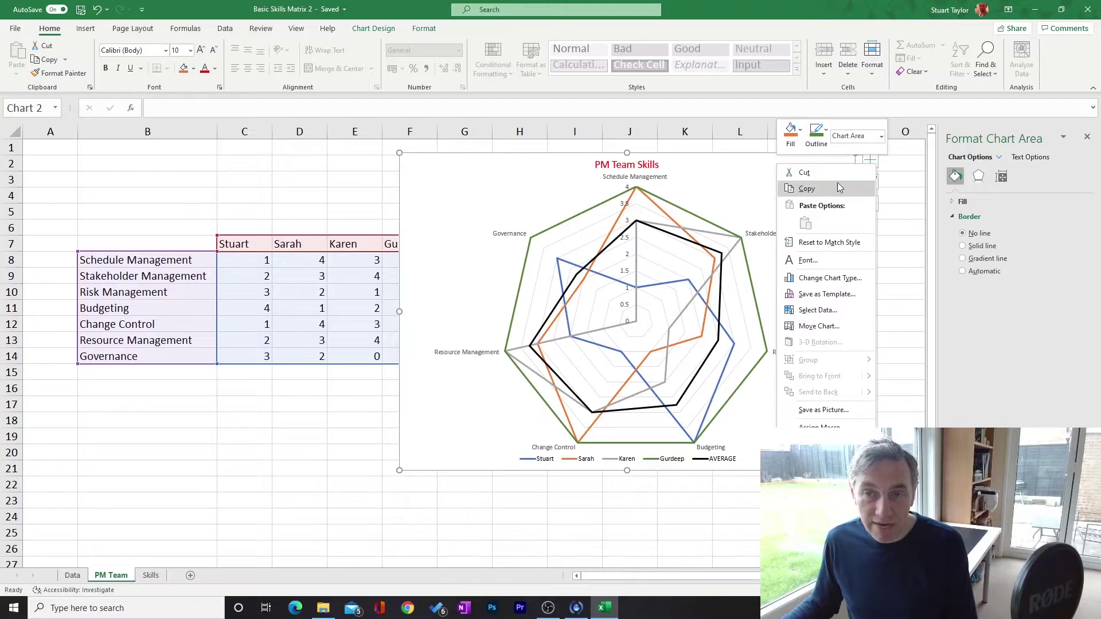
click(837, 190)
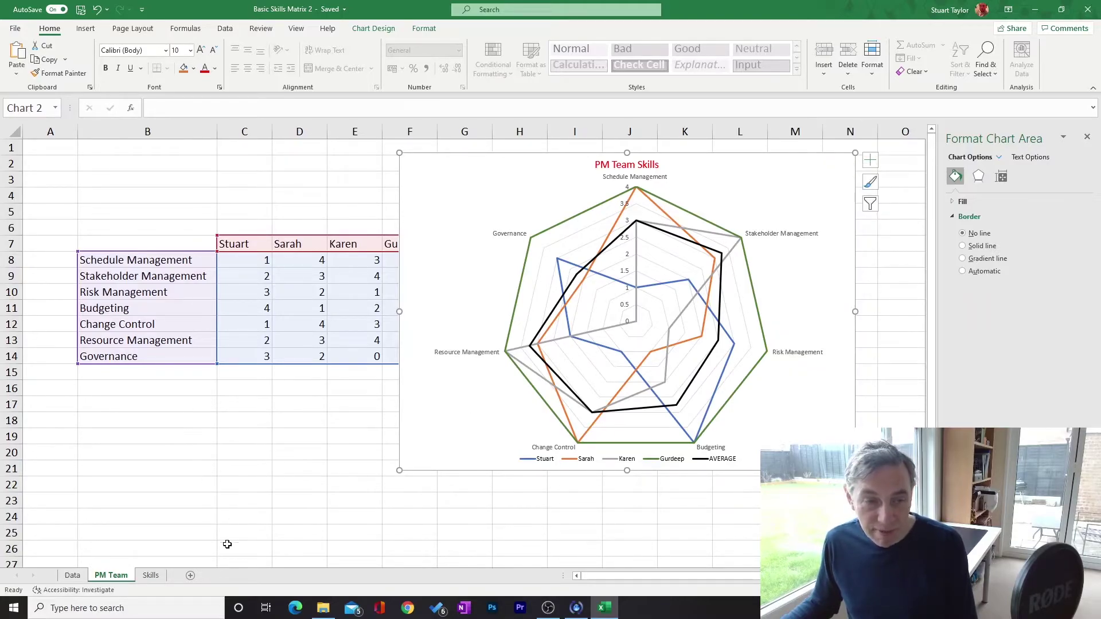
click(191, 576)
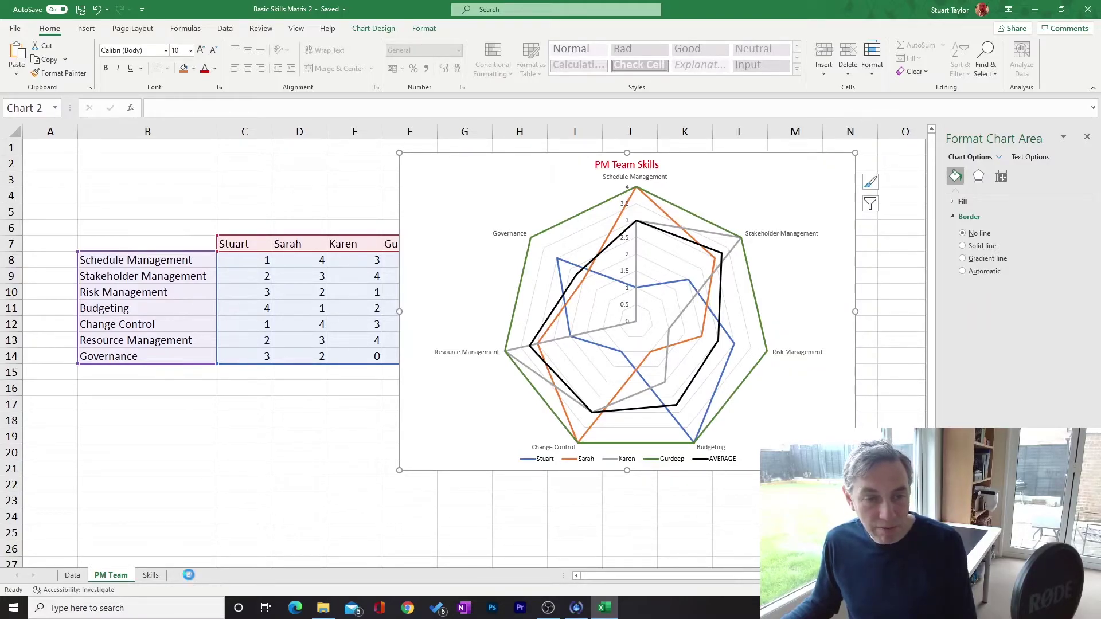
right_click(100, 169)
click(128, 229)
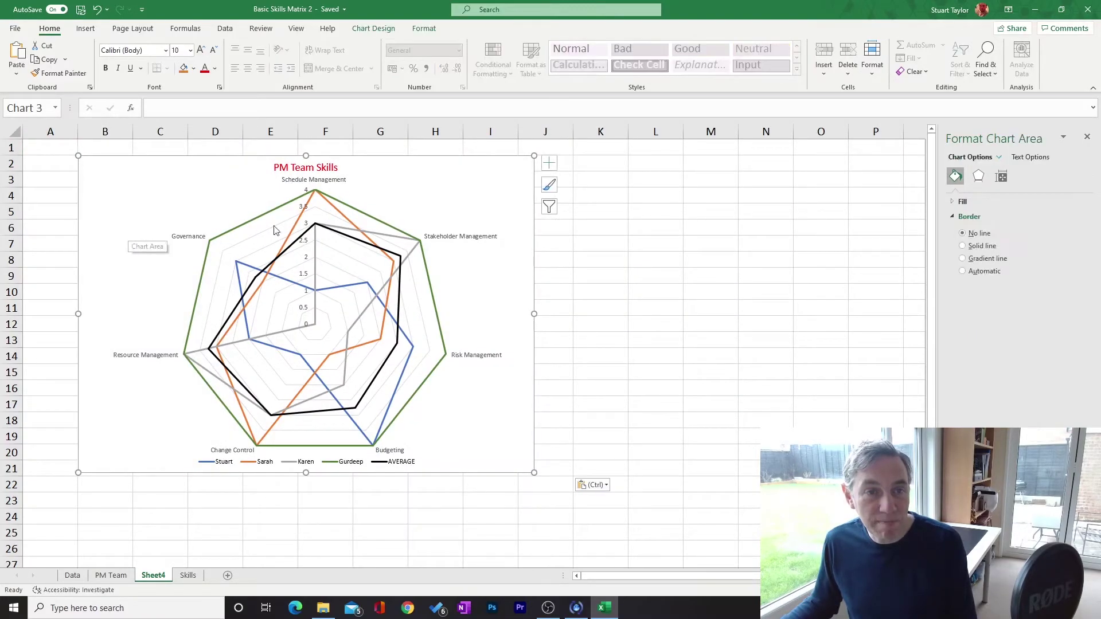
drag(453, 187, 417, 181)
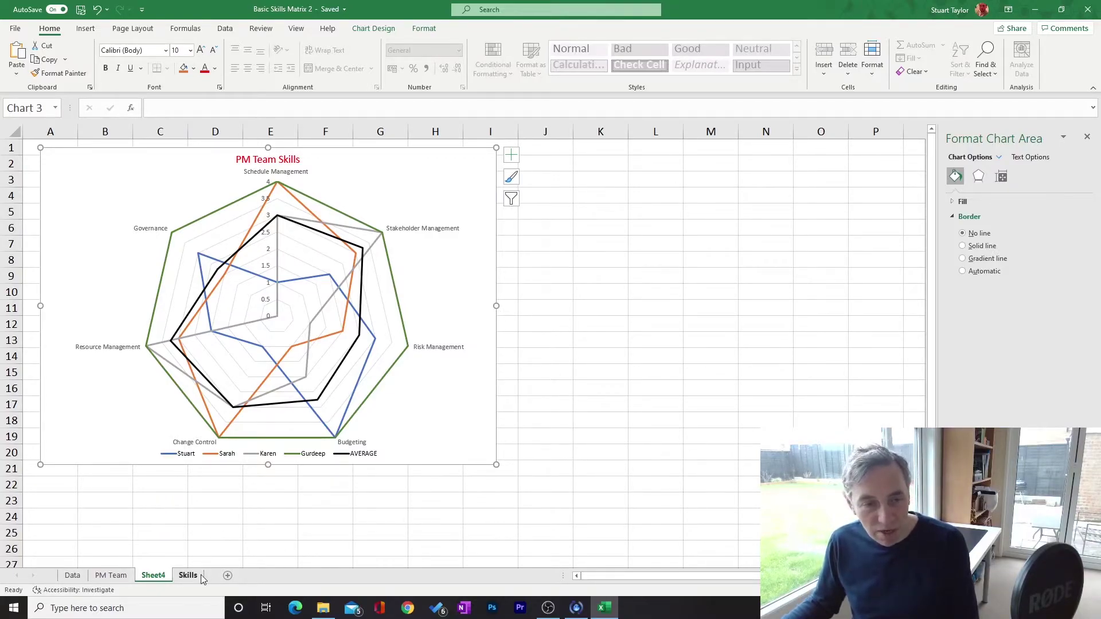
- On the PM Team sheet, move the radar chart below the ratings table so it starts at about row 23
click(115, 575)
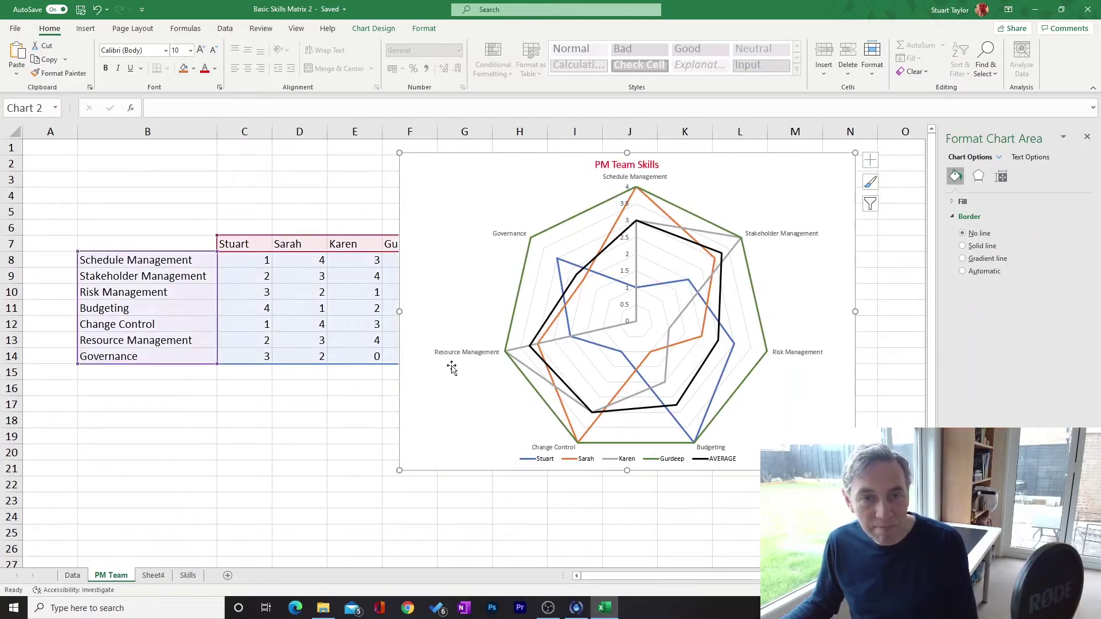
drag(445, 177, 228, 522)
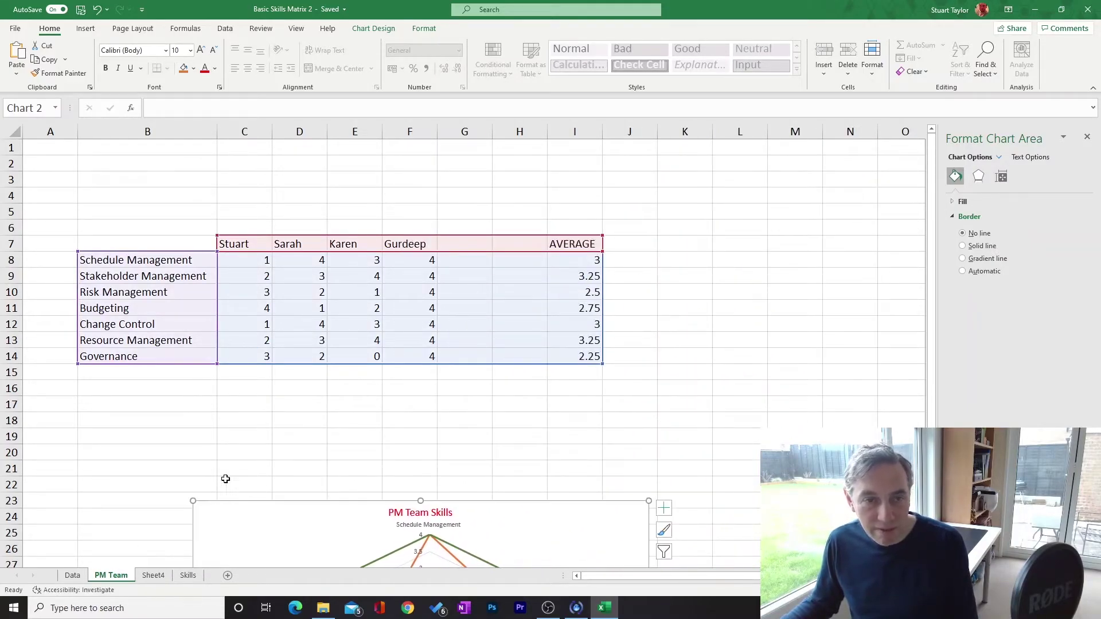
- Insert the recommended clustered column chart from cells B7:I11 and enlarge it to about columns E to M, rows 3 to 19
click(208, 436)
drag(132, 245, 589, 347)
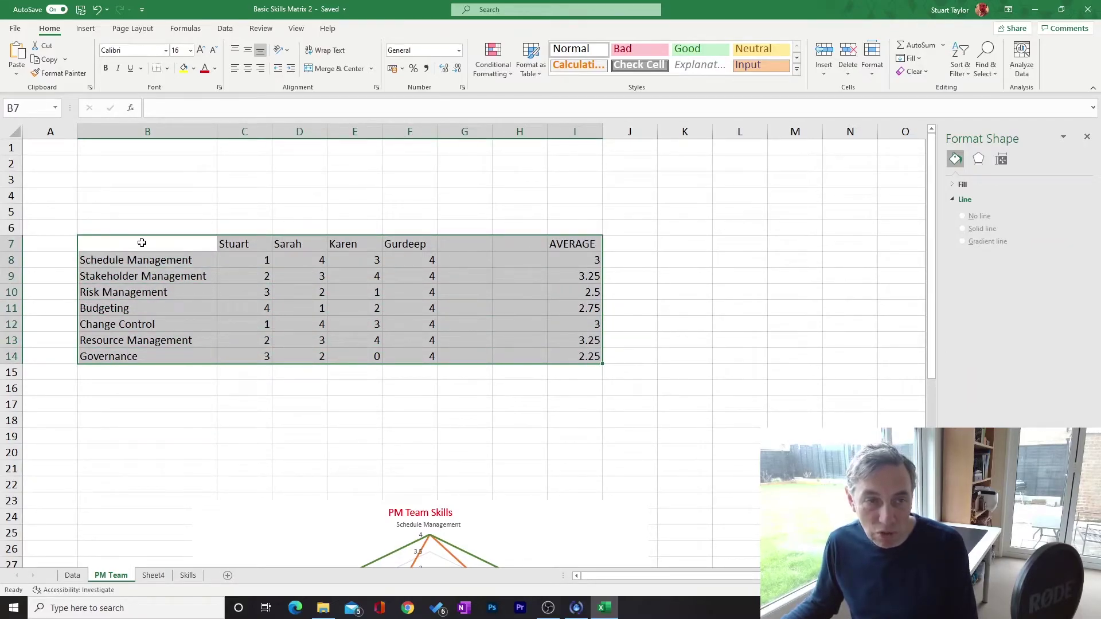
click(160, 184)
drag(130, 241, 580, 309)
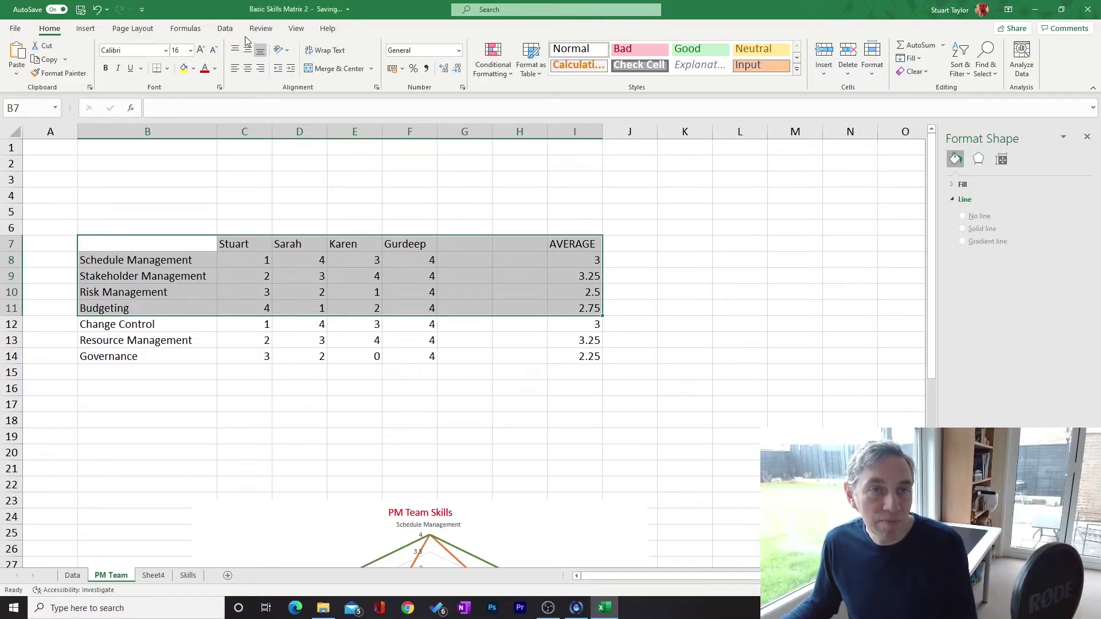
click(86, 29)
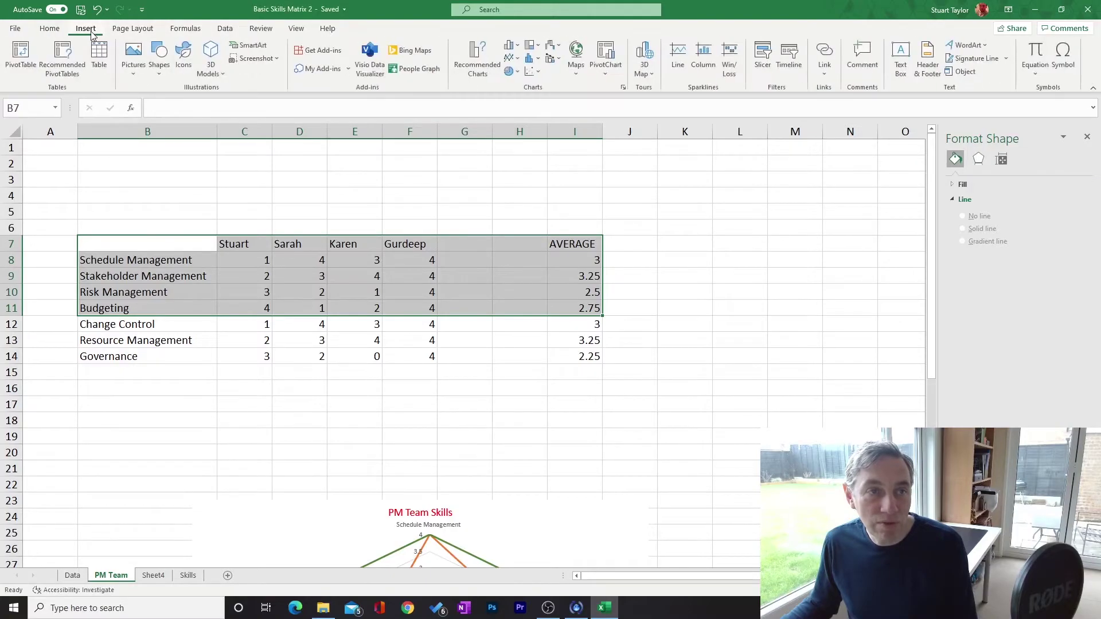
click(476, 66)
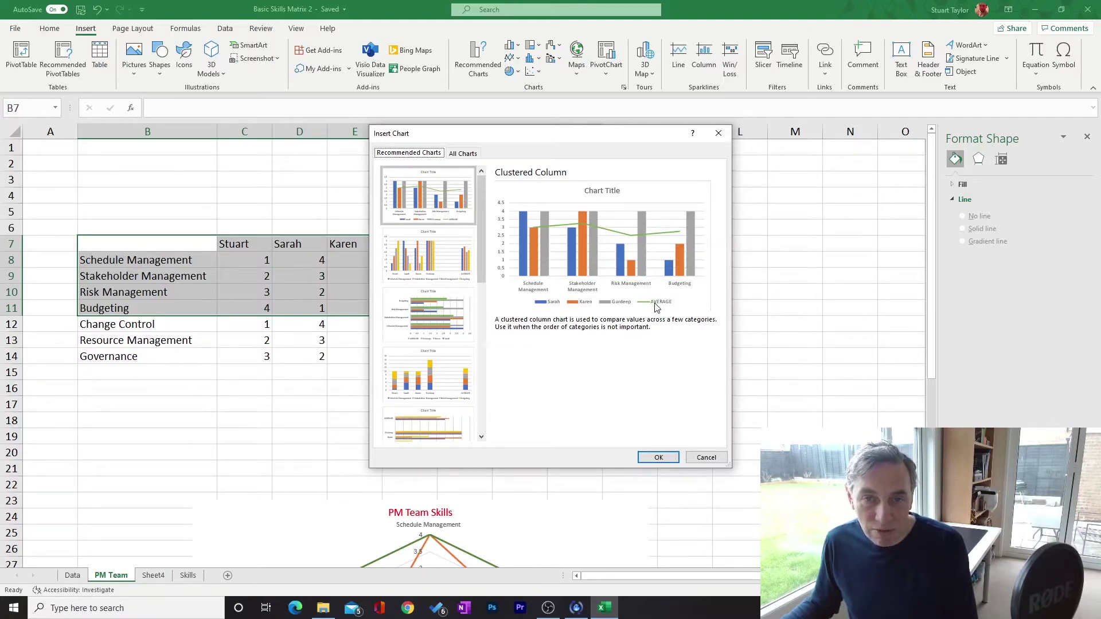
click(658, 457)
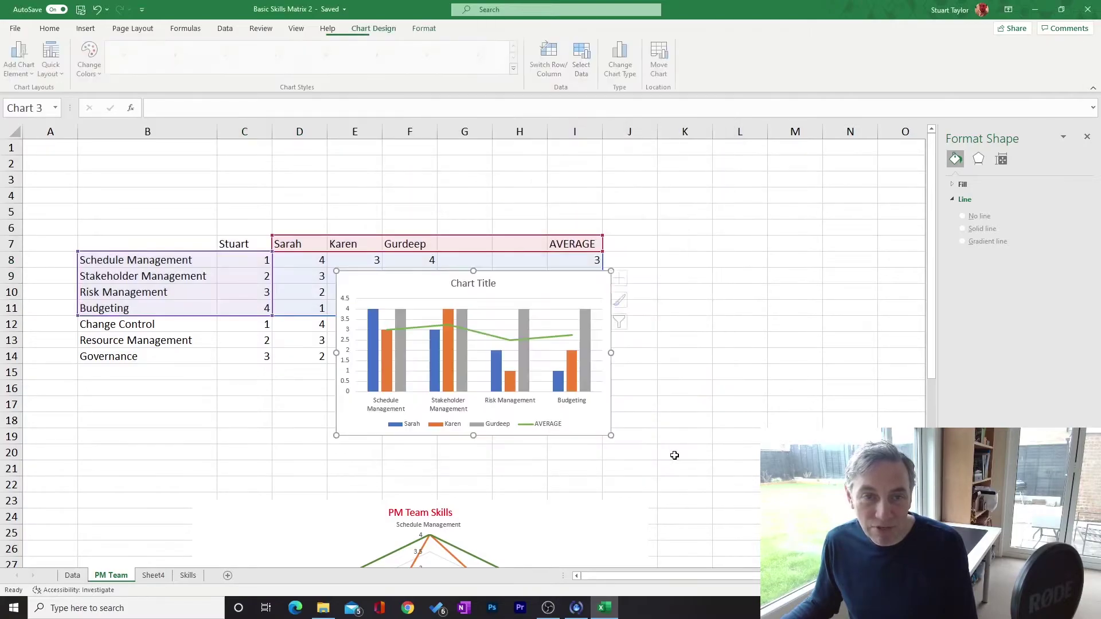
drag(611, 271, 796, 180)
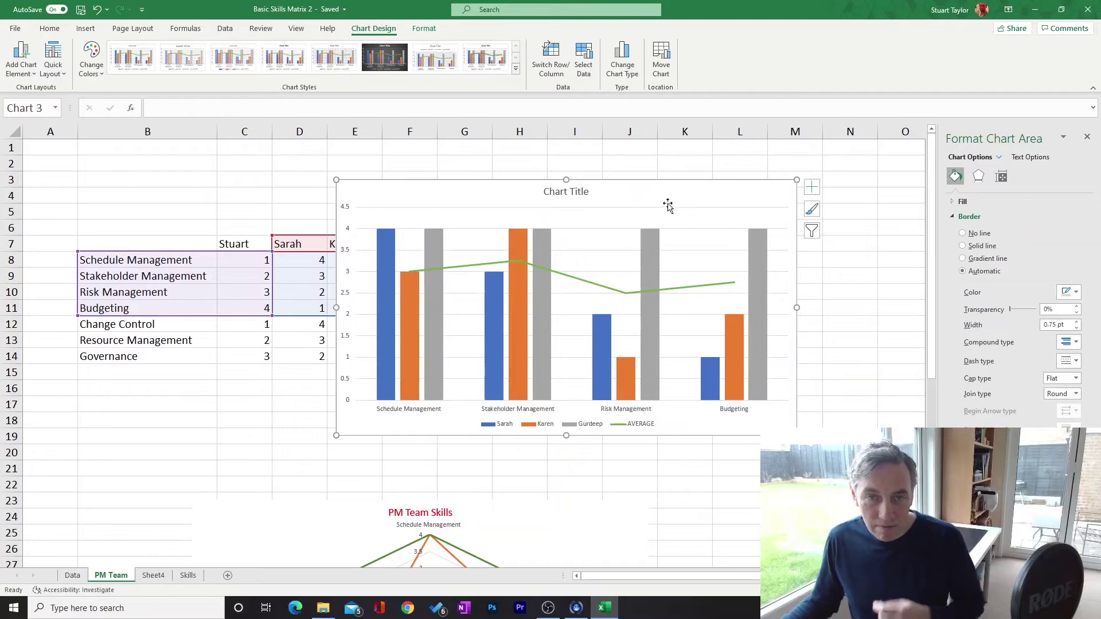
- Change the column chart's title to "Core PM Skills"
click(574, 197)
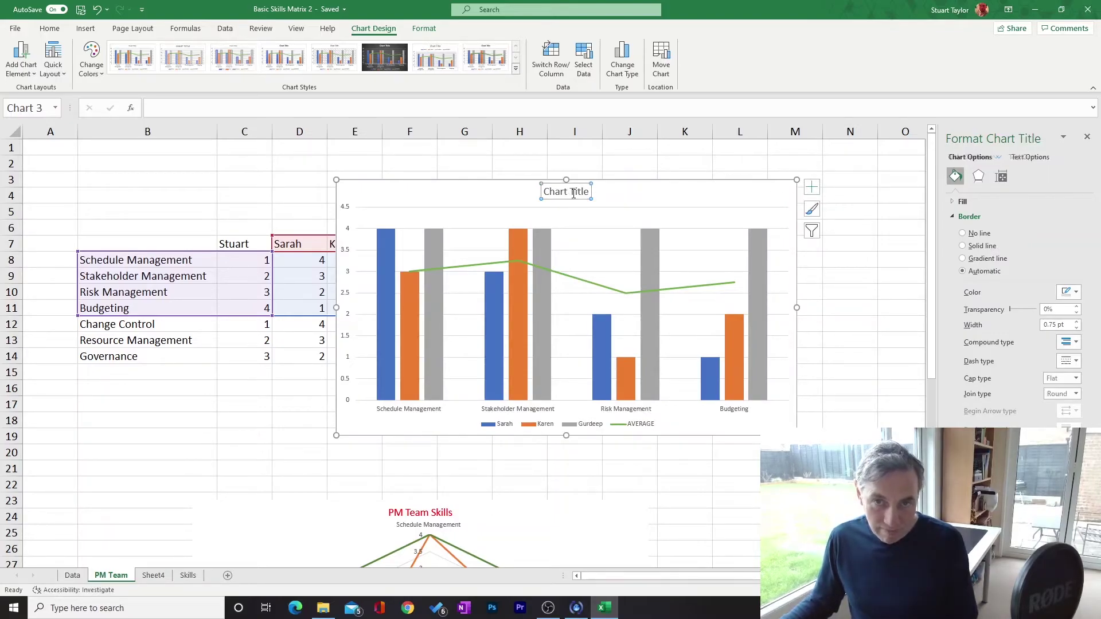
double_click(577, 193)
drag(547, 191, 590, 193)
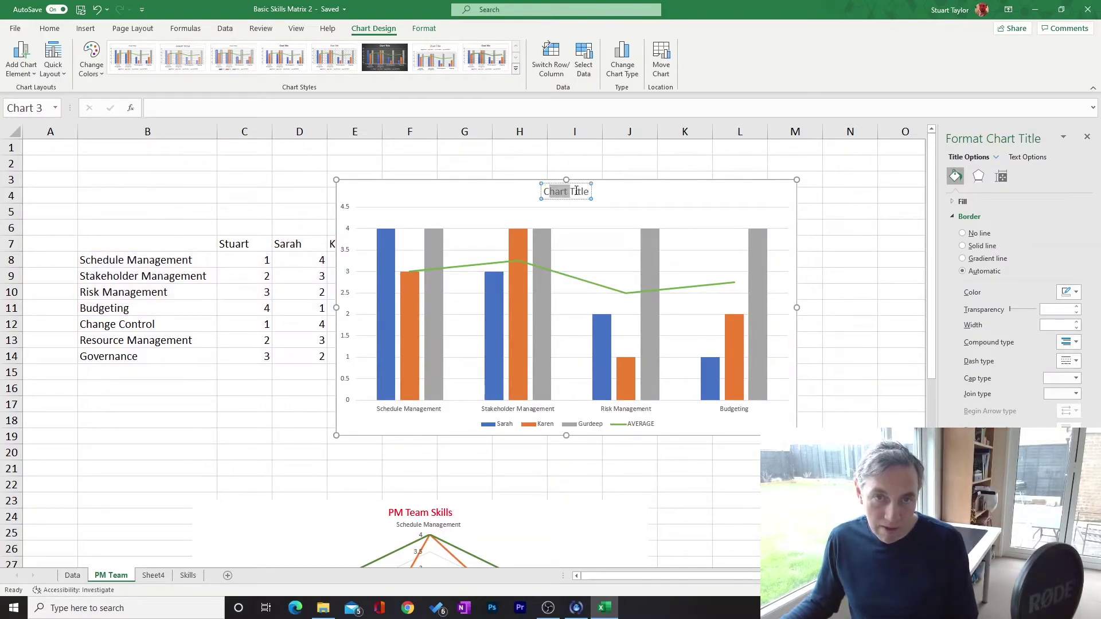
text(Core)
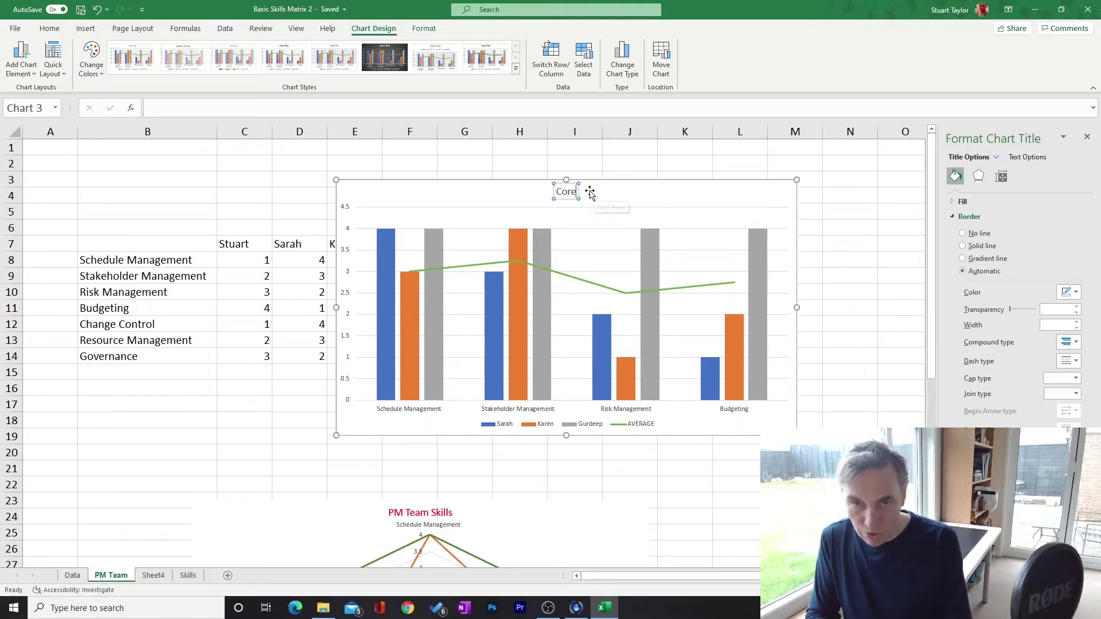
text( PM Skills)
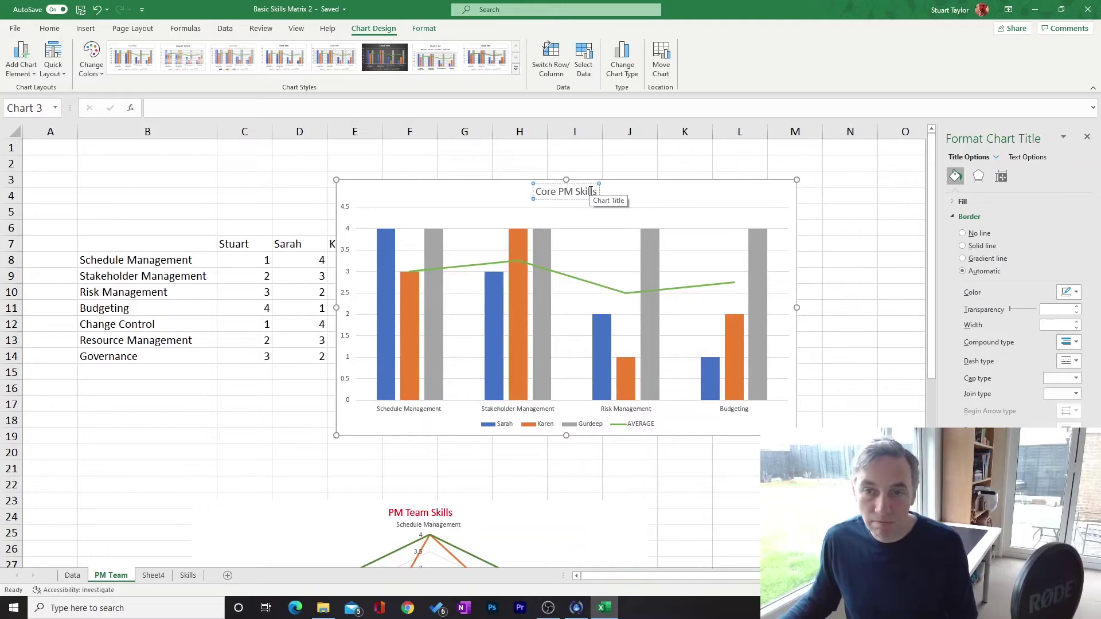
click(843, 228)
- Colour the column chart's title red like the title of the radar chart
click(580, 194)
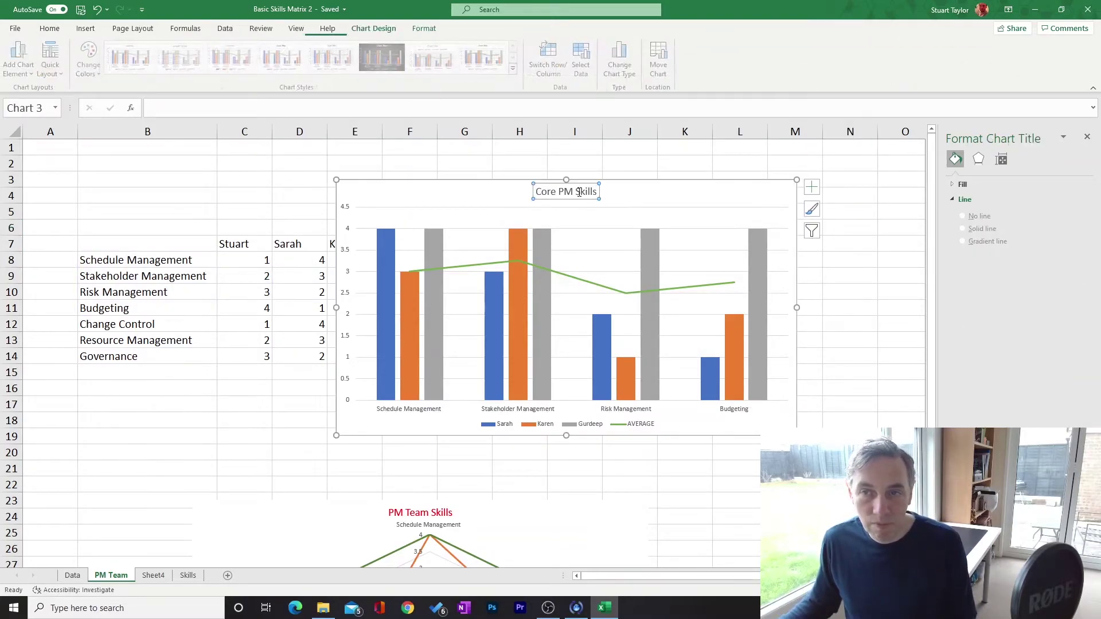
click(49, 28)
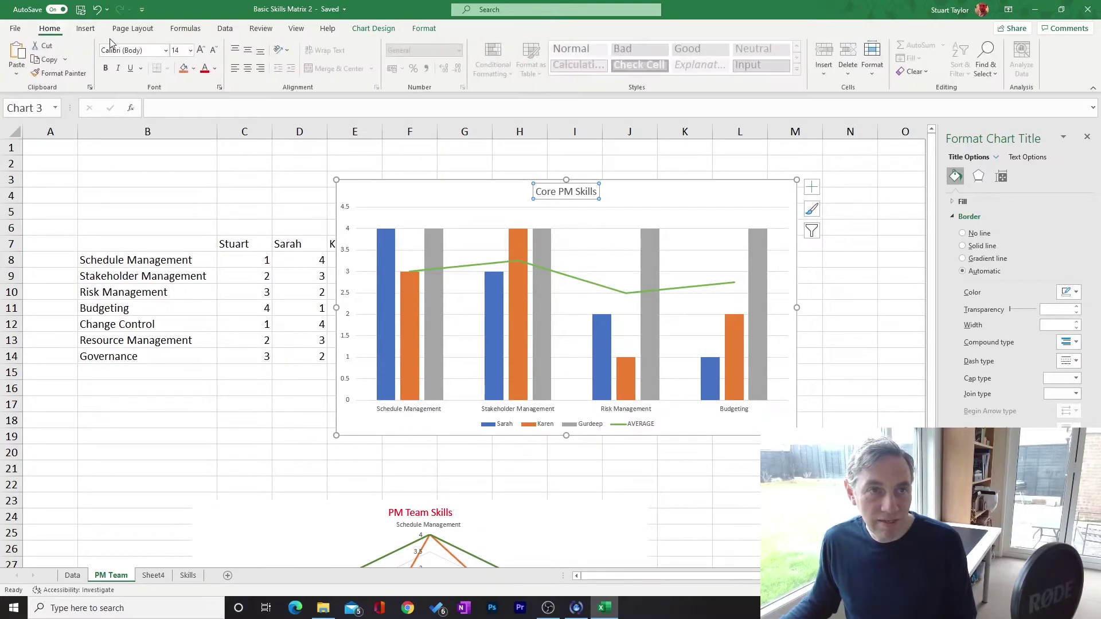
click(206, 71)
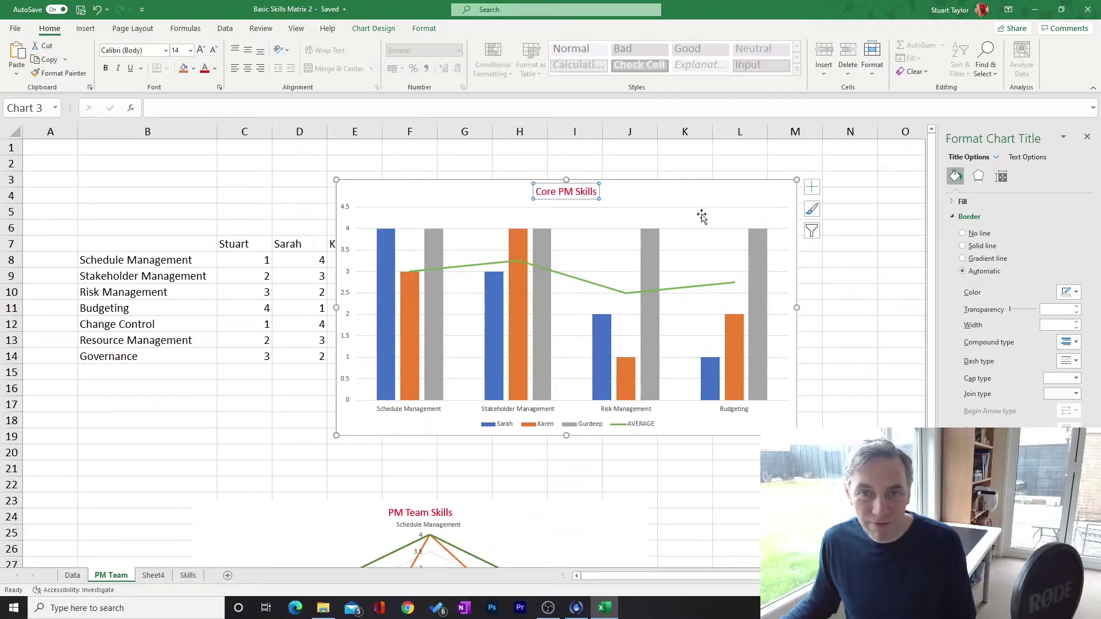
click(844, 277)
- Copy the Core PM Skills chart and, on Sheet4, move the radar chart down to start at about row 14
click(702, 188)
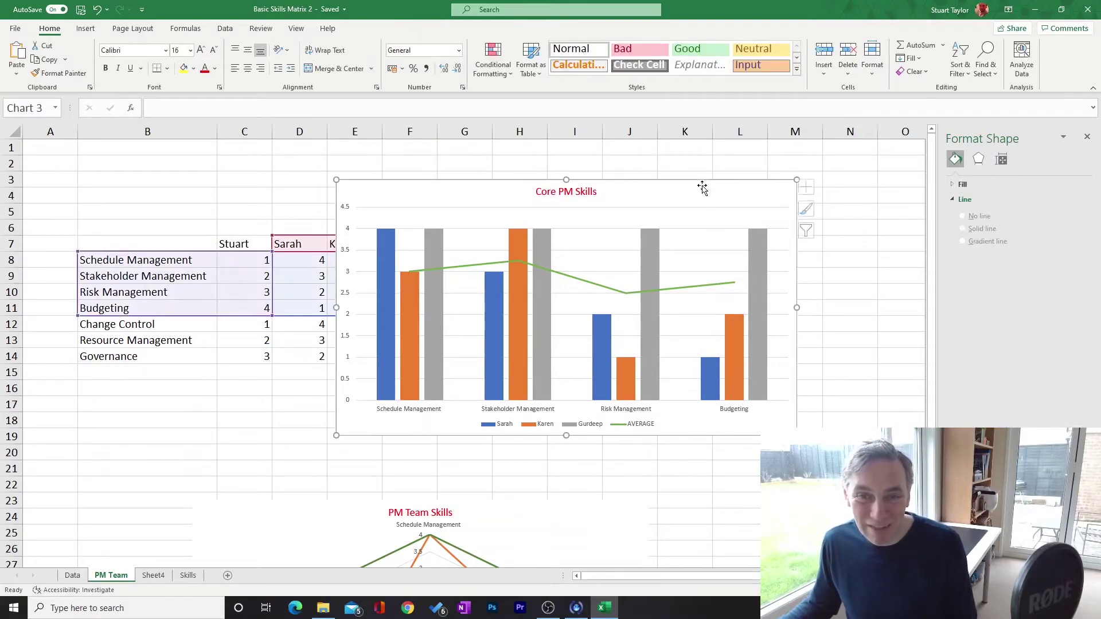
right_click(736, 195)
click(691, 196)
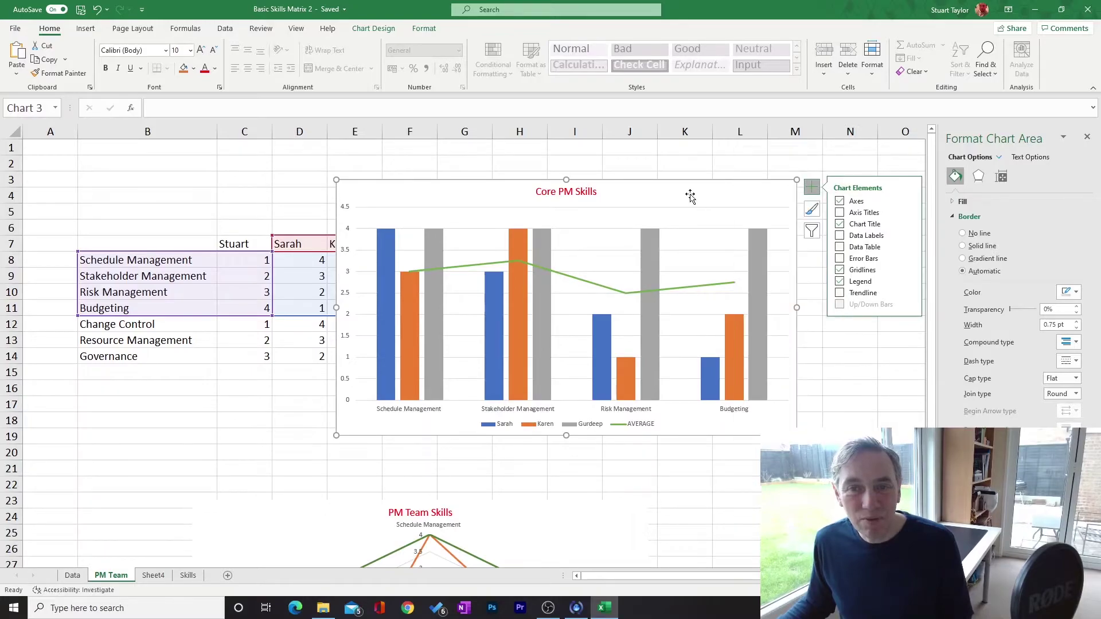
right_click(705, 199)
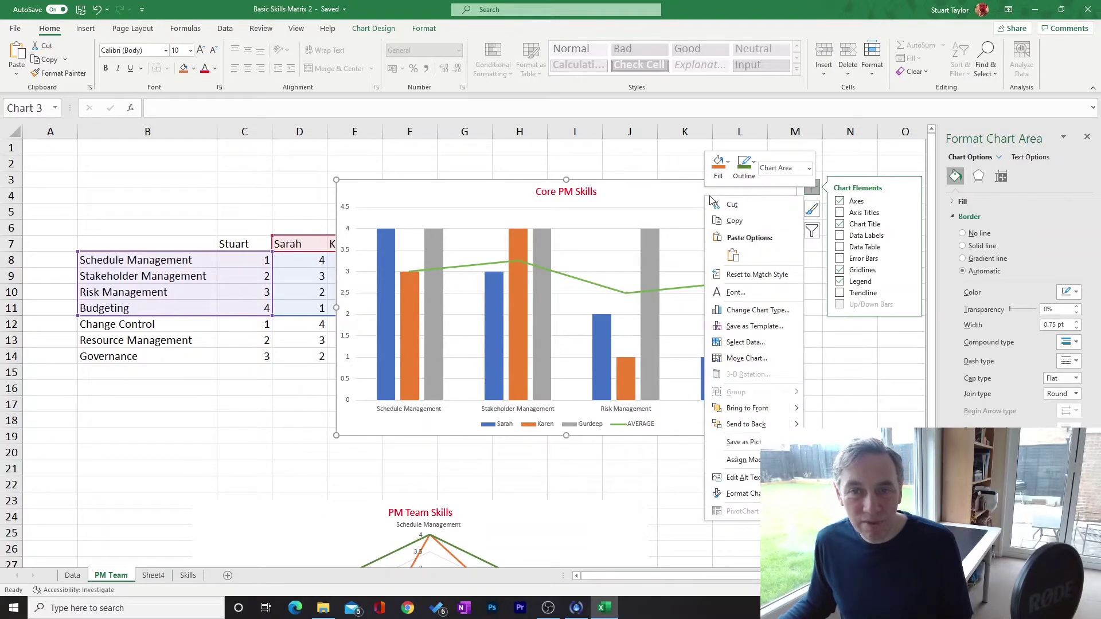
click(746, 221)
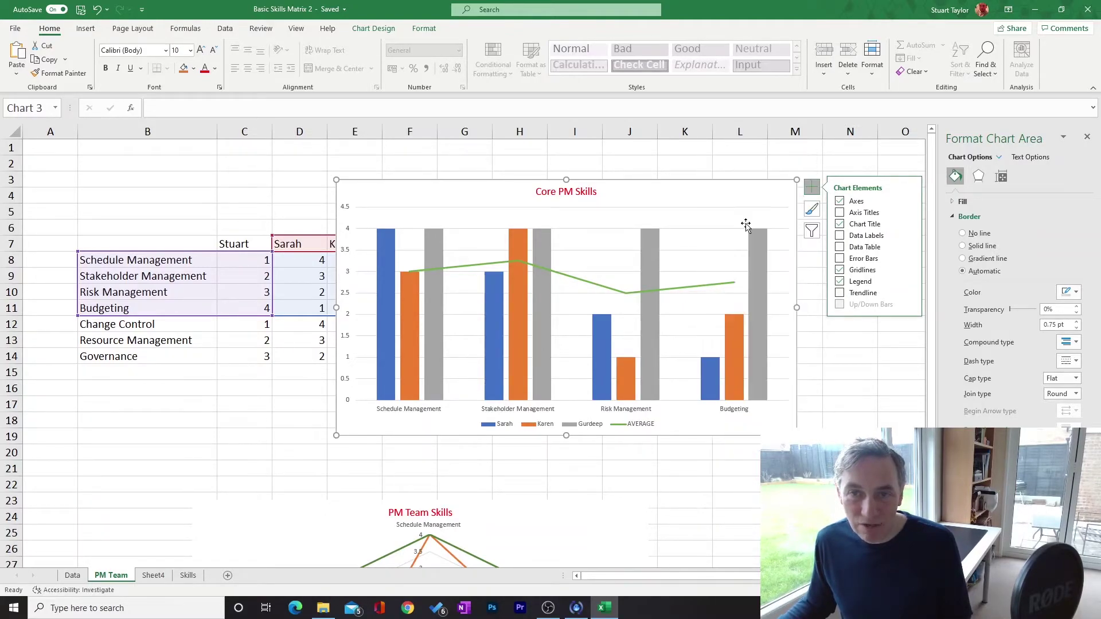
click(159, 578)
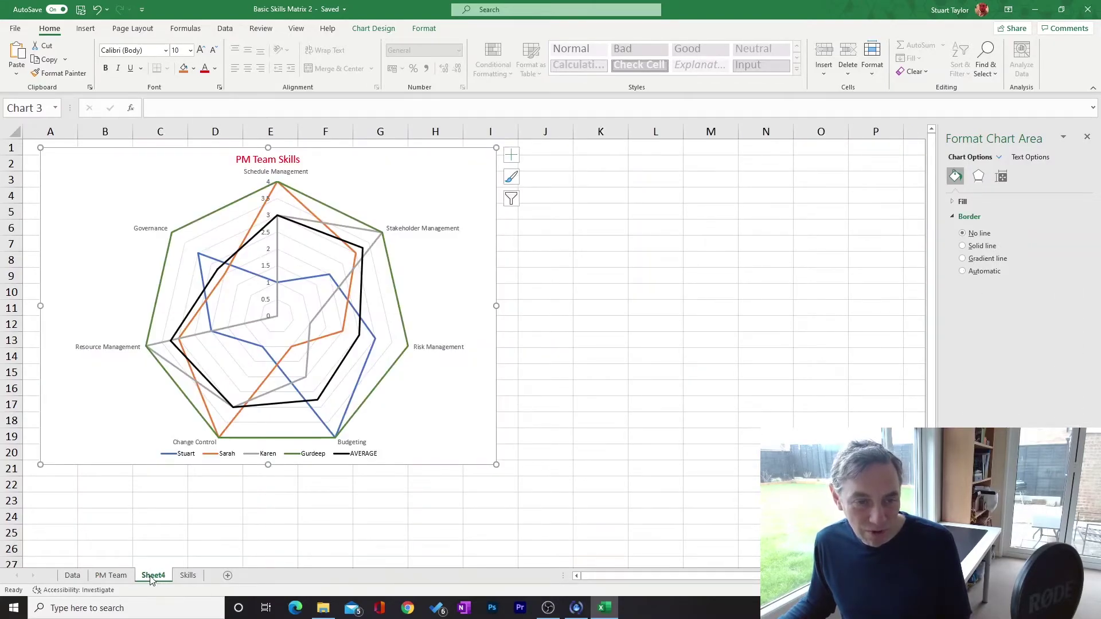
drag(412, 159, 438, 371)
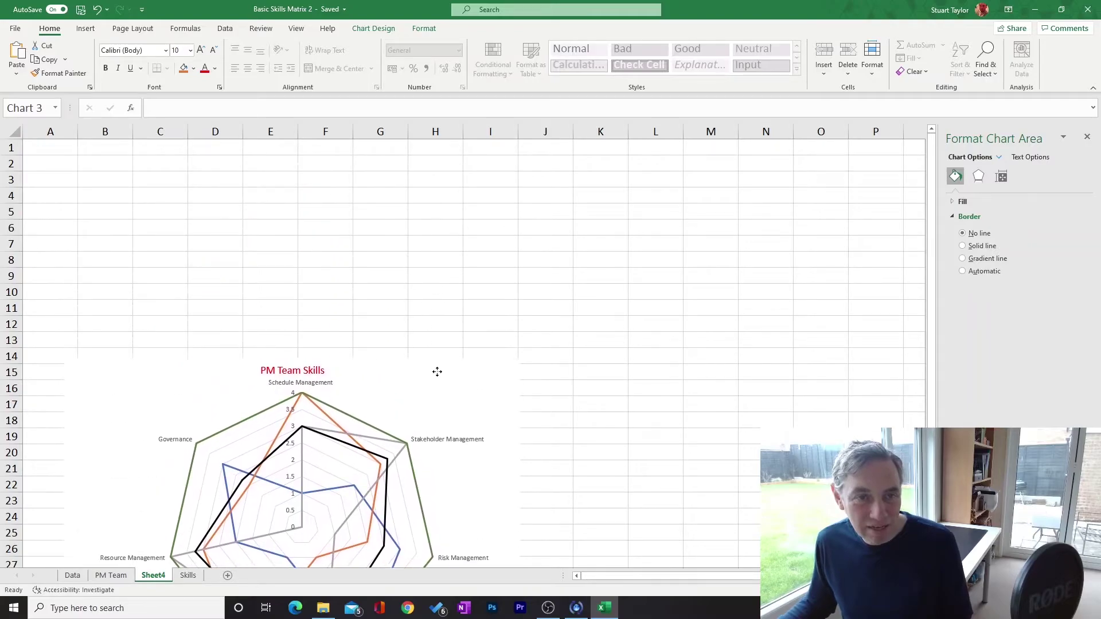
- Paste the copied column chart into Sheet4 and position it over about columns A to I, rows 1 to 17
right_click(122, 167)
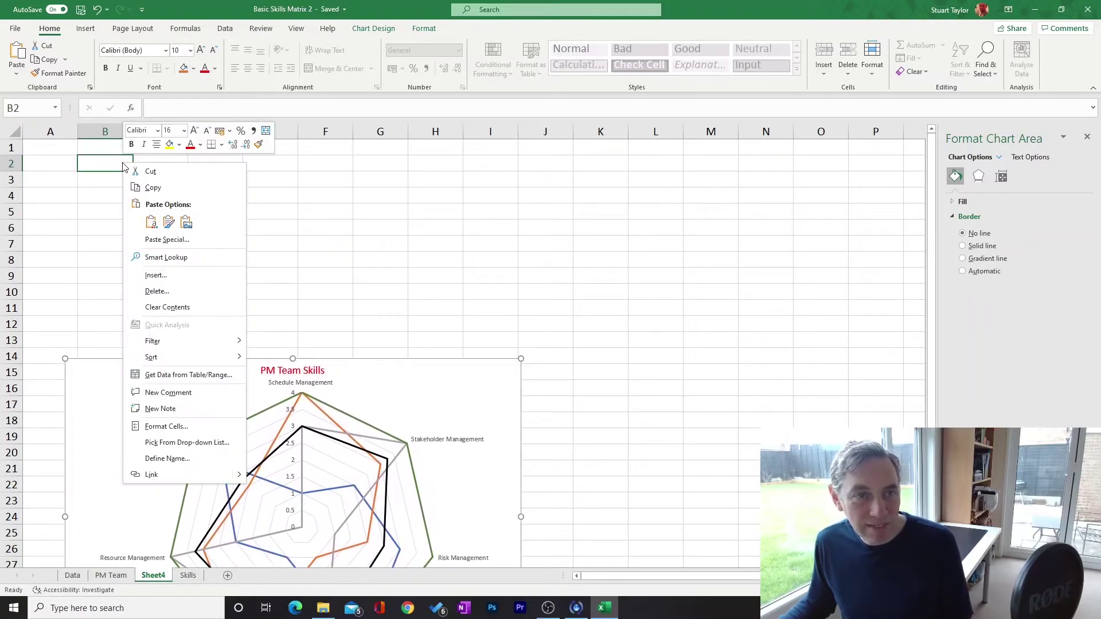
click(153, 223)
drag(420, 174, 379, 165)
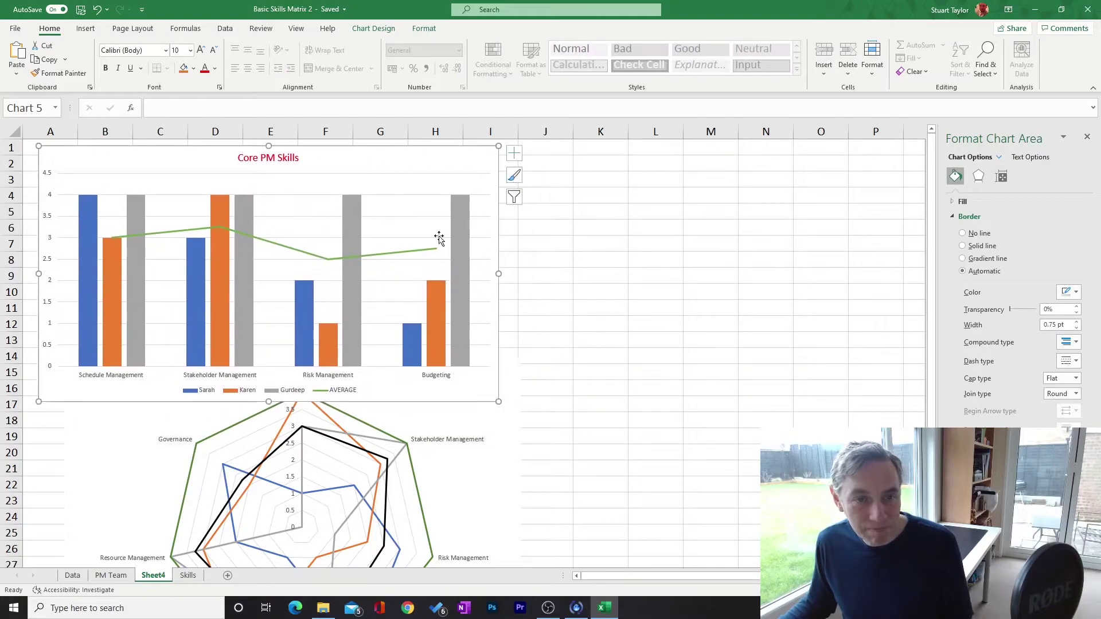
- Remove the border line of the Core PM Skills chart on Sheet4 and align the radar chart directly beneath it, from about row 17
click(488, 420)
drag(501, 423, 476, 455)
click(474, 392)
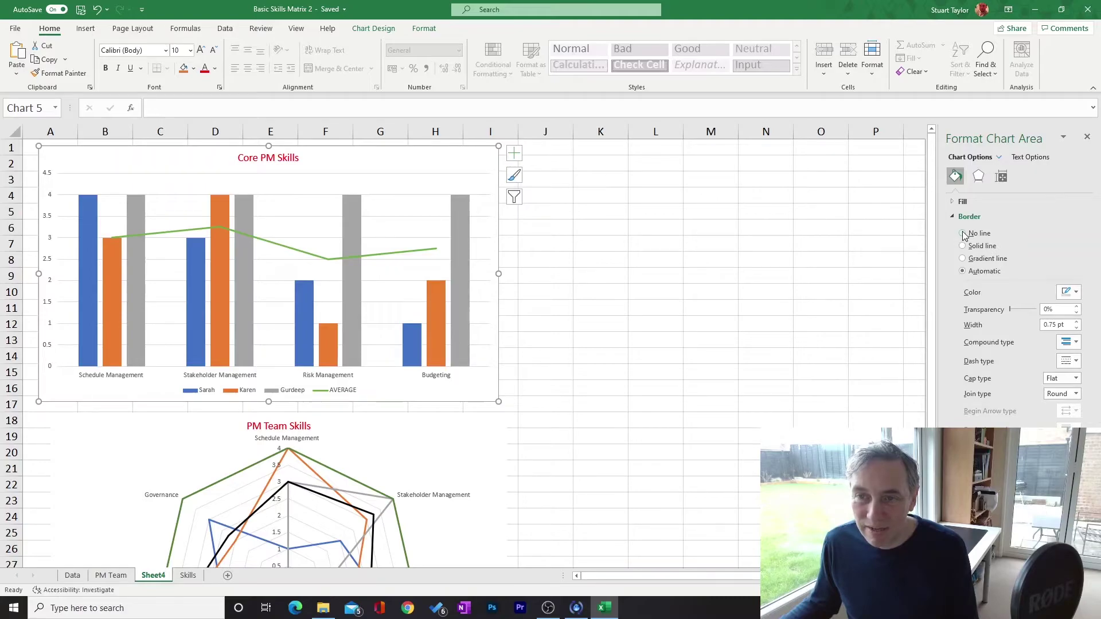
click(634, 349)
click(483, 439)
drag(483, 439, 482, 432)
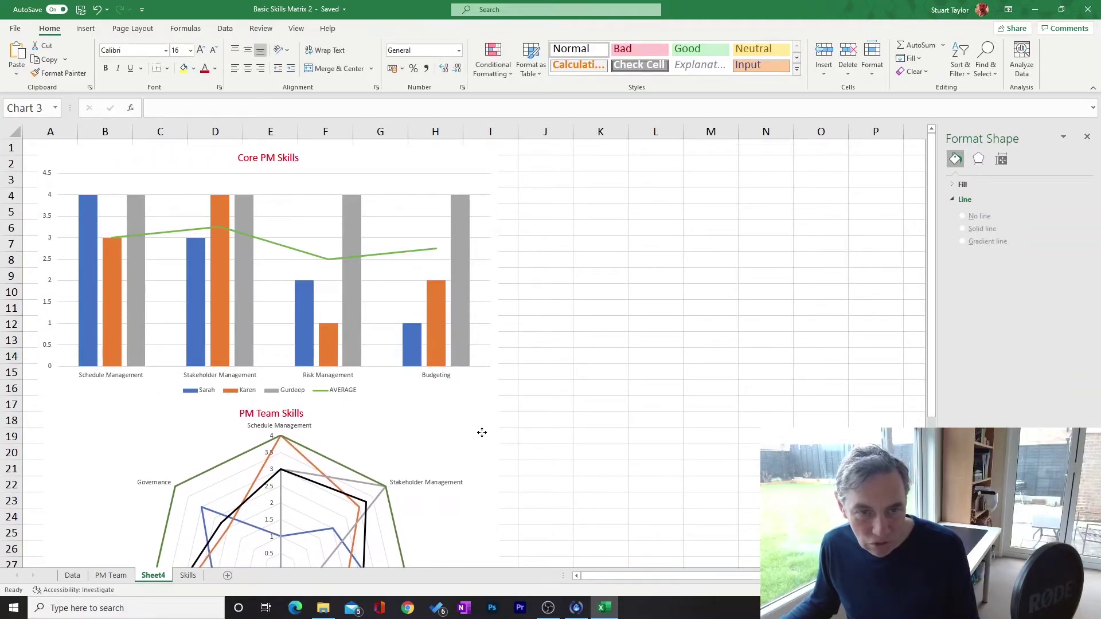
- Set the print area of Sheet4 to cells A1:I38 so that it covers both charts
click(600, 404)
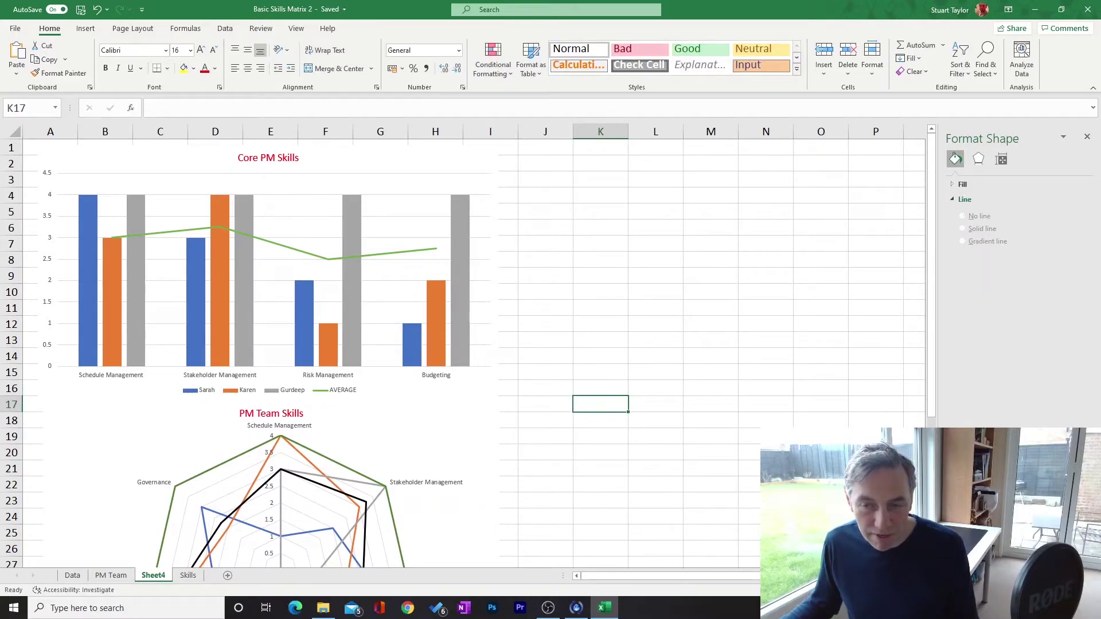
scroll(654, 413, down, 7)
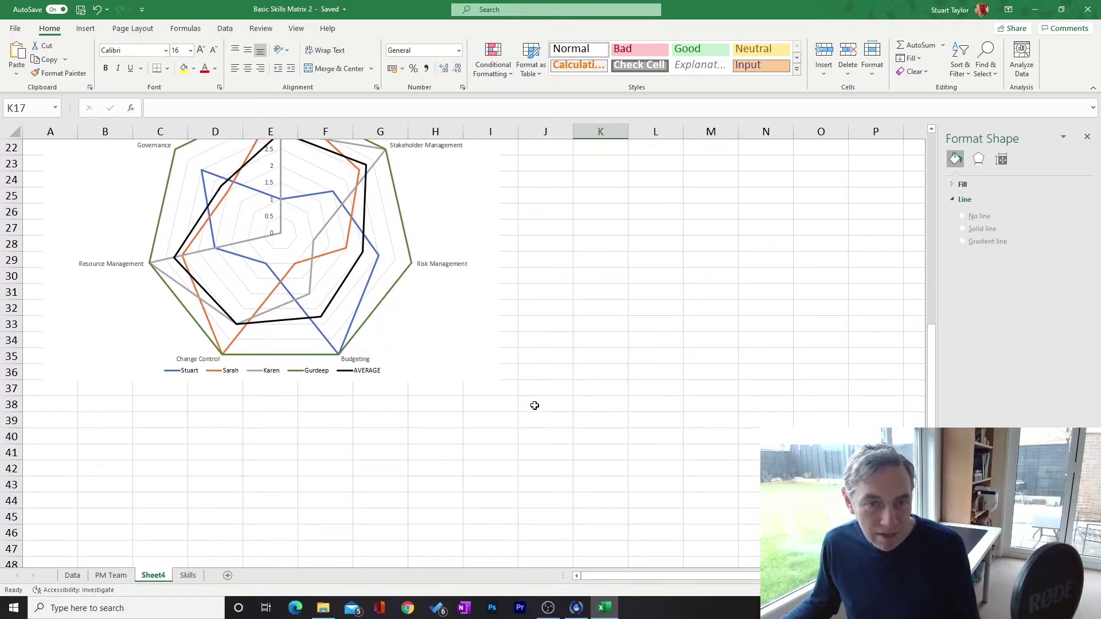
click(516, 408)
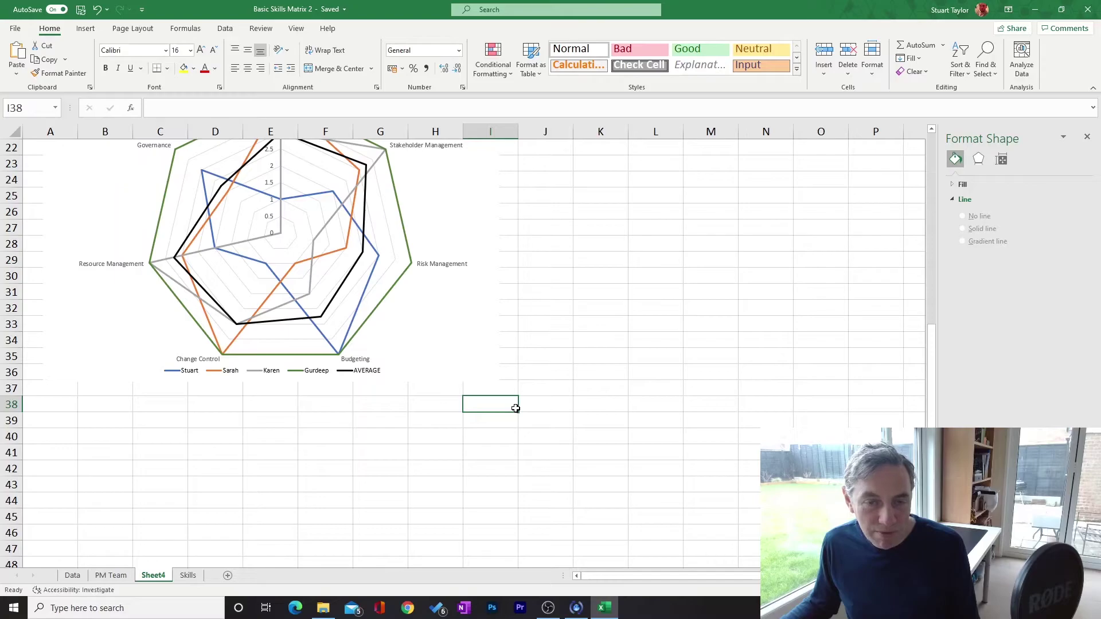
drag(516, 409, 31, 148)
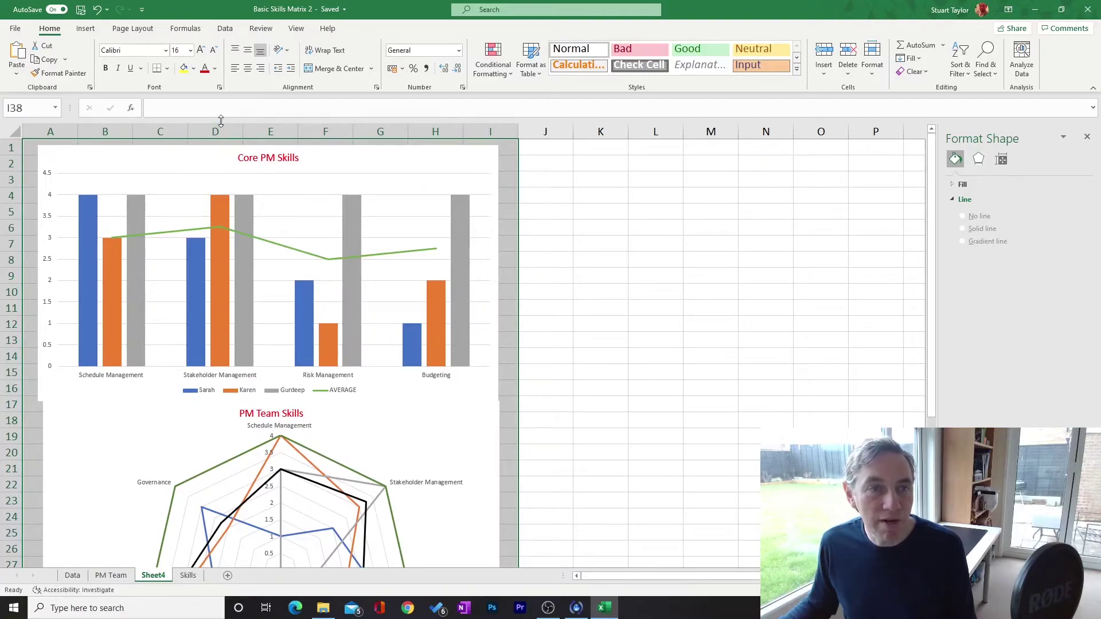
click(150, 30)
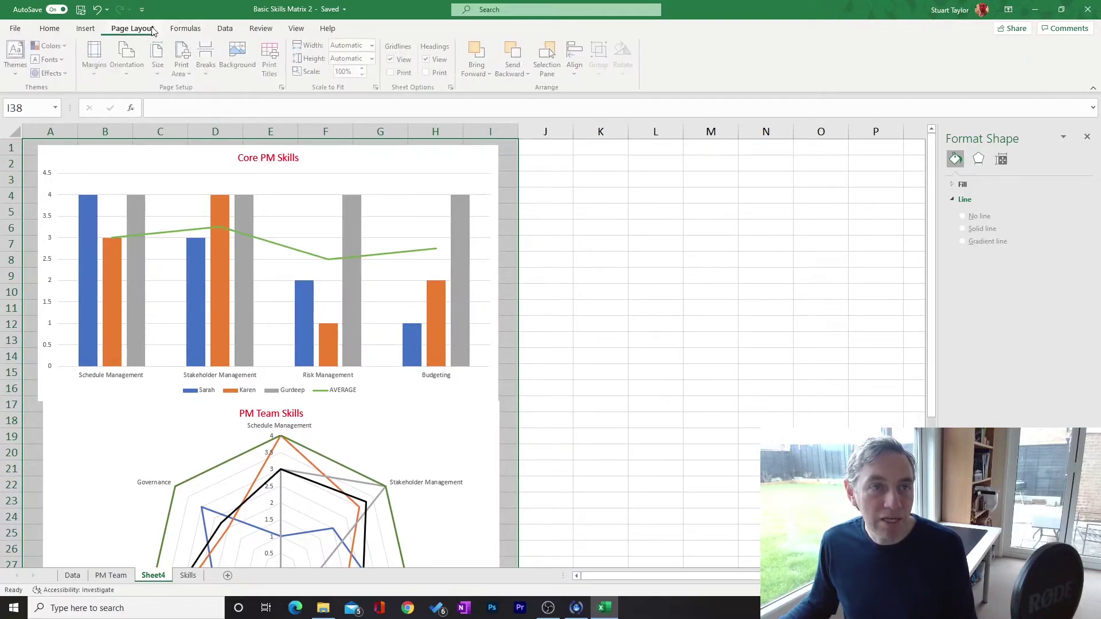
click(191, 75)
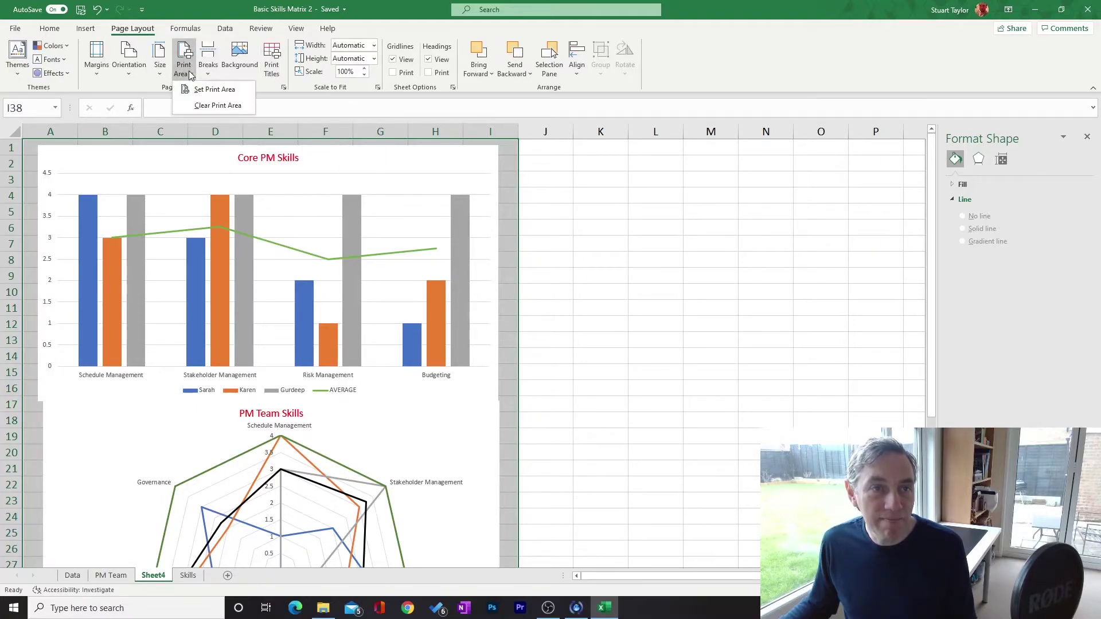
click(214, 89)
- Shrink the PM Team Skills radar chart to end at about column I, row 35, above the horizontal page break
click(575, 274)
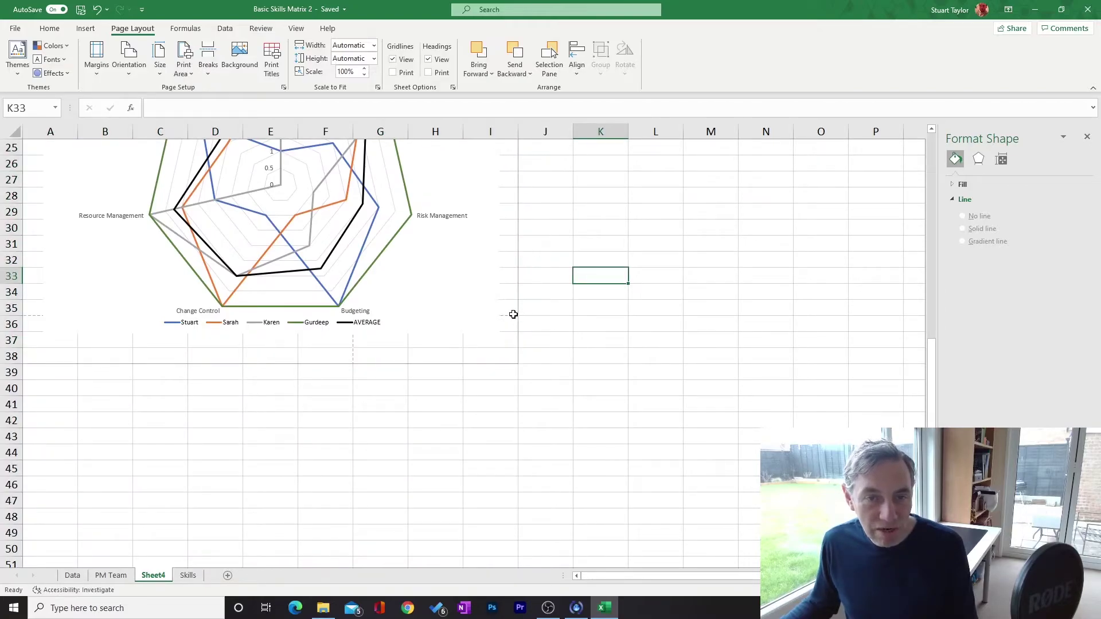
scroll(582, 299, up, 8)
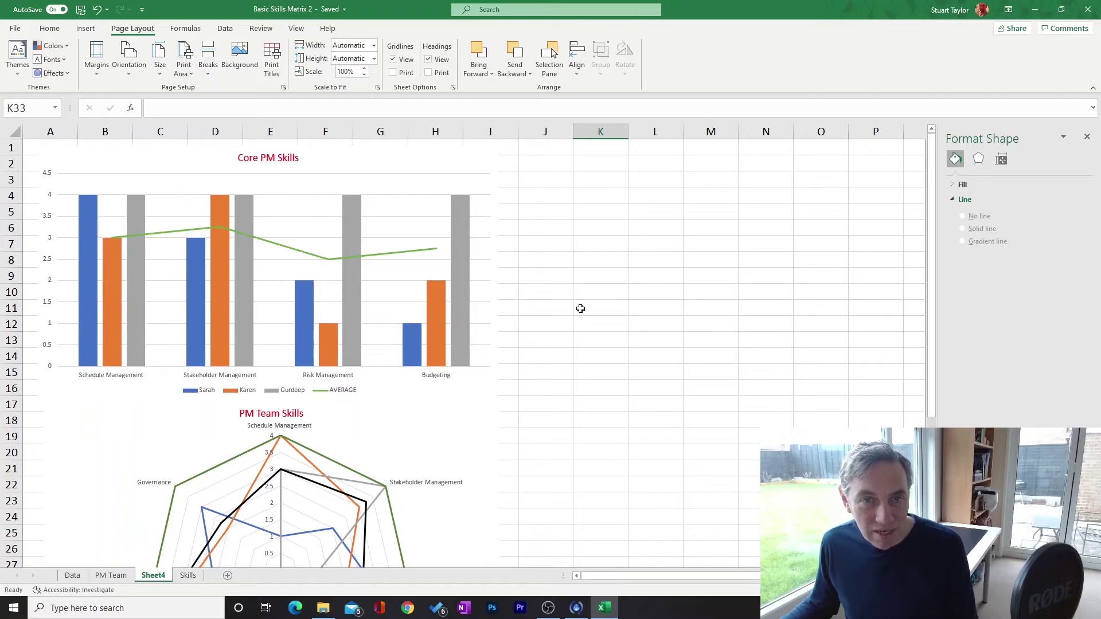
scroll(536, 327, down, 5)
click(476, 368)
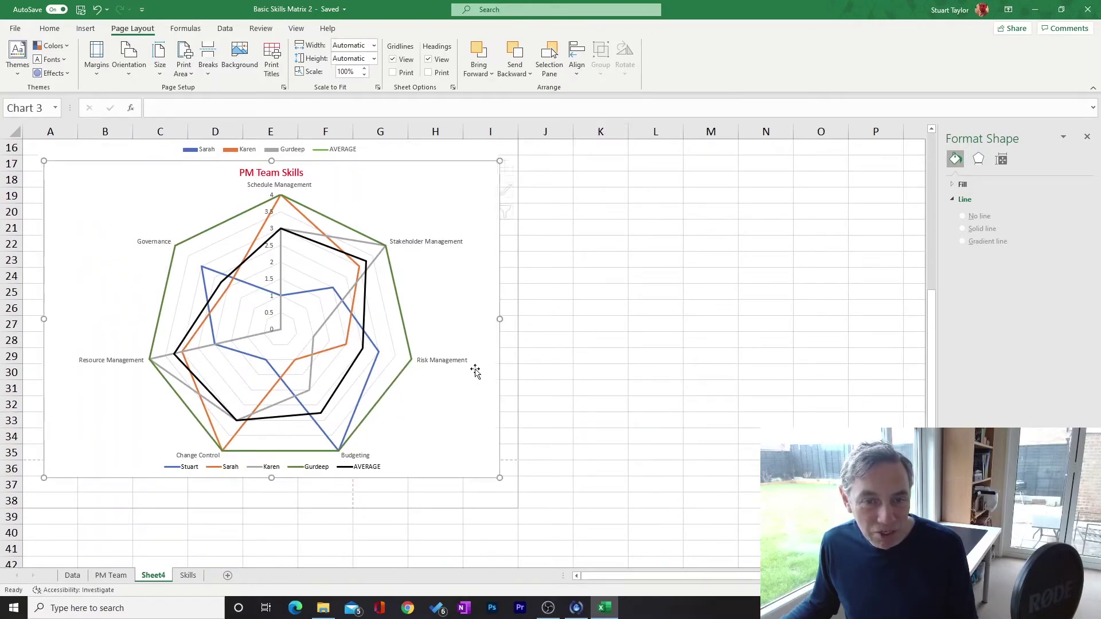
drag(497, 477, 475, 454)
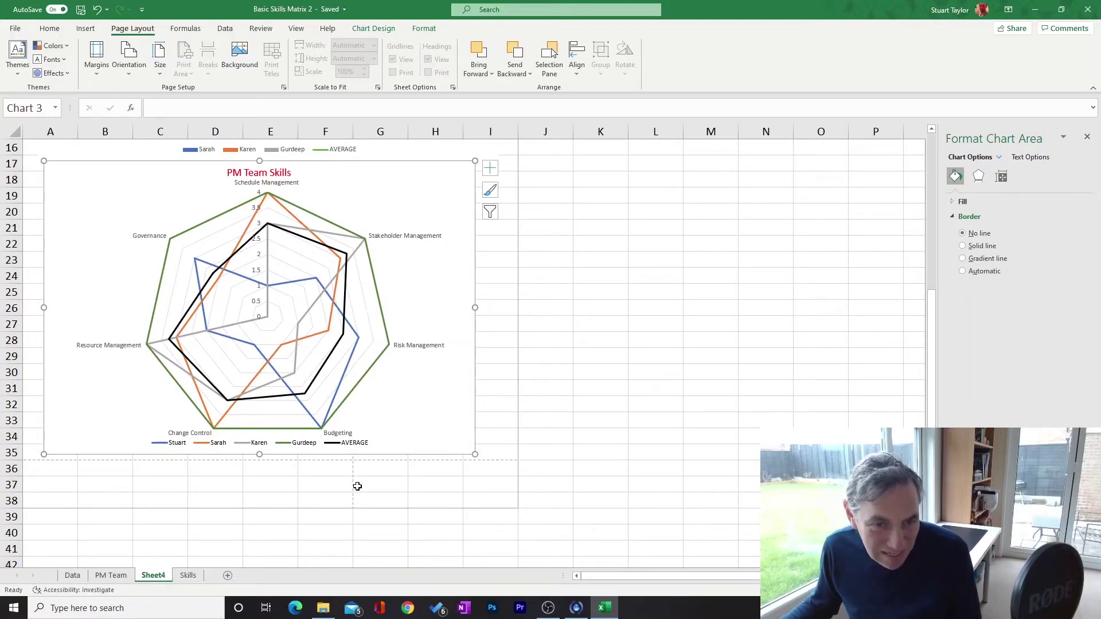
click(617, 370)
click(440, 422)
click(705, 355)
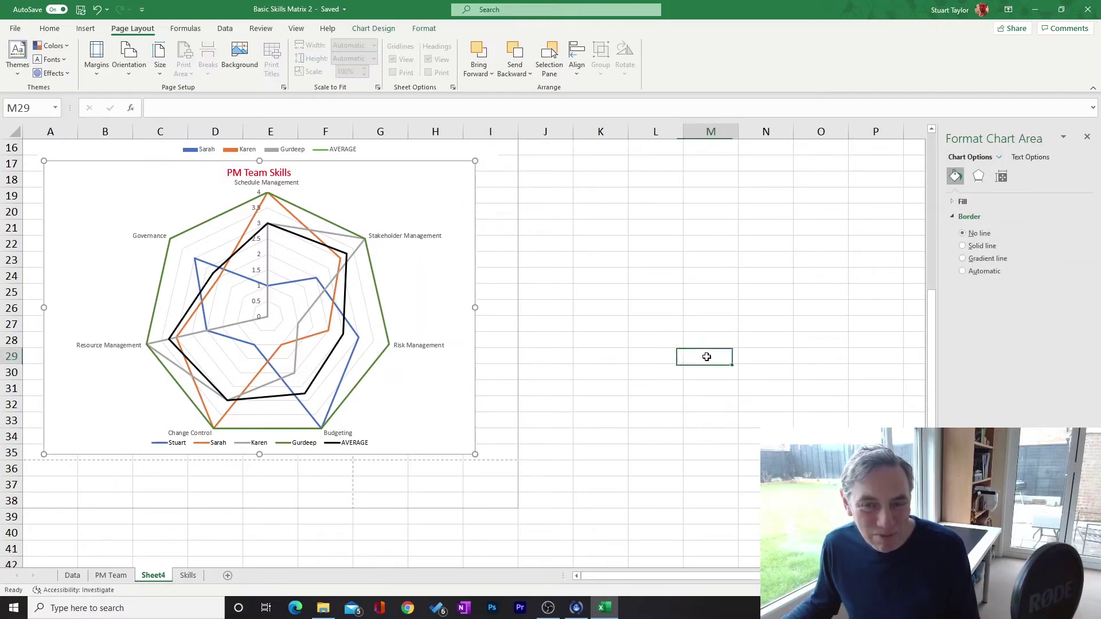
scroll(316, 221, up, 2)
scroll(315, 220, up, 1)
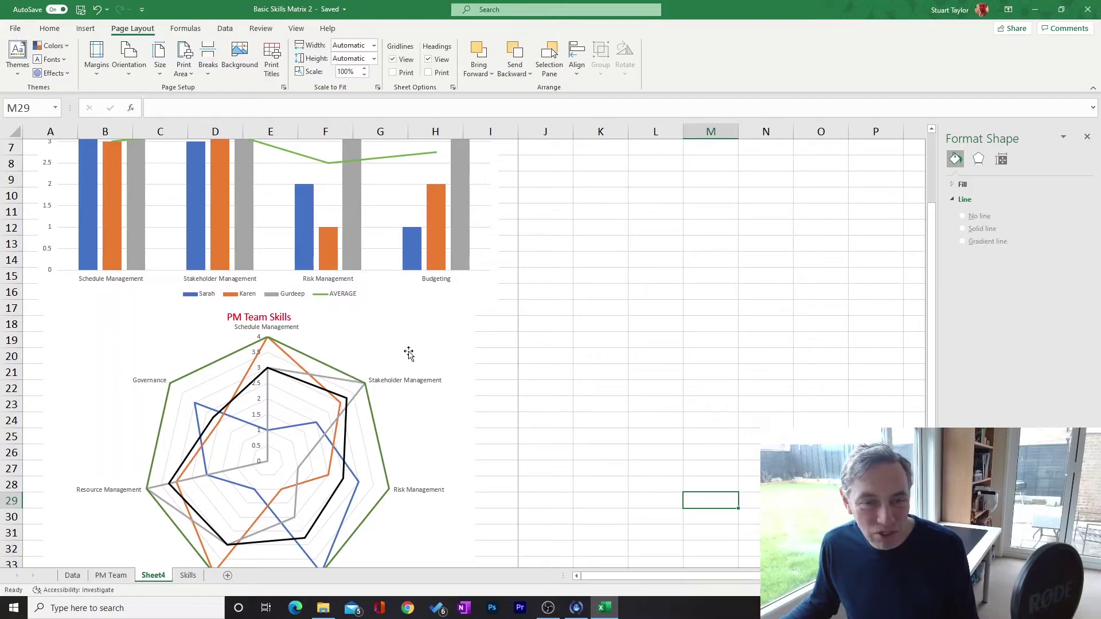
- Shrink the PM Team Skills radar chart on Sheet4 to end at about column F, row 30, inside the vertical page break
click(469, 475)
scroll(482, 459, down, 3)
drag(476, 454, 351, 375)
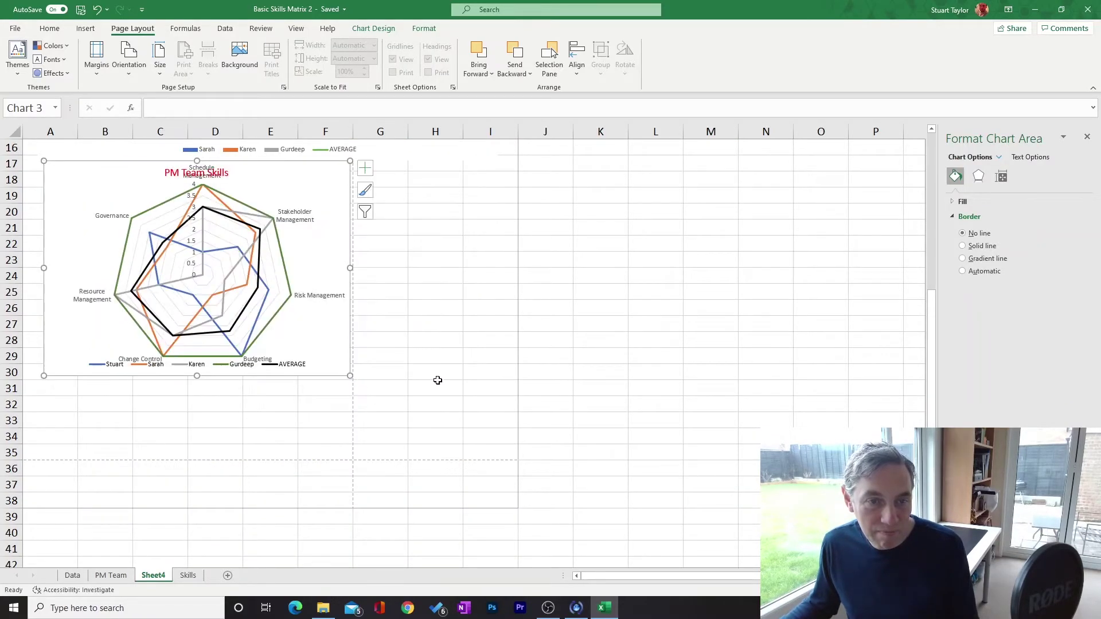
- Shrink the Core PM Skills column chart to fit within columns A to F, ending at about row 13
scroll(436, 381, up, 5)
click(404, 342)
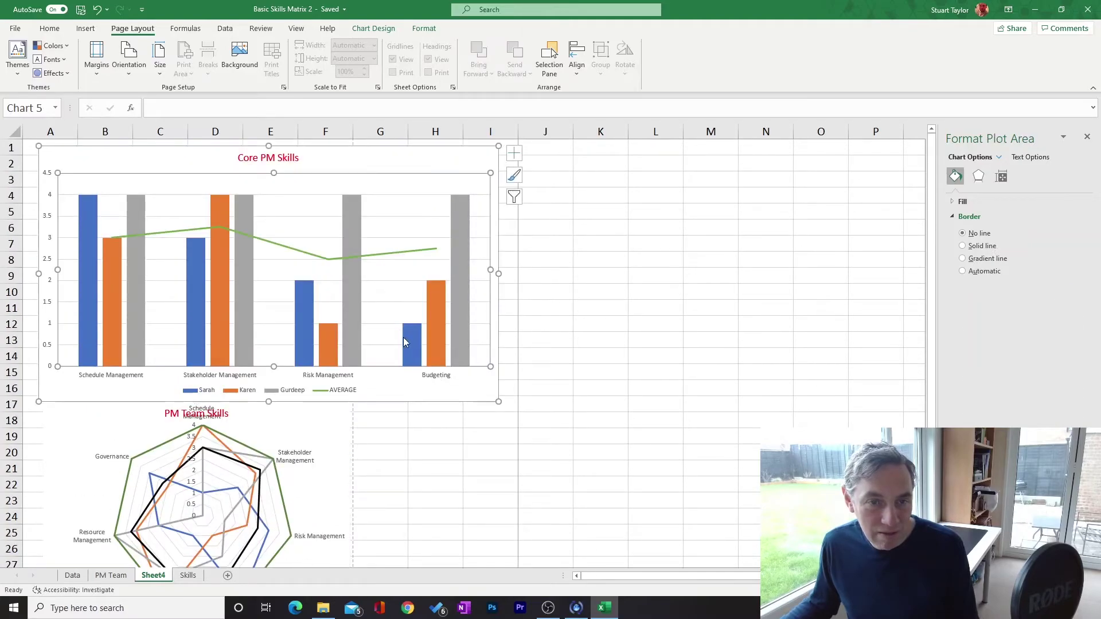
click(491, 399)
drag(496, 401, 354, 348)
- Trim the Core PM Skills chart slightly inside the page break and move the radar chart directly beneath it, from about row 13
click(321, 411)
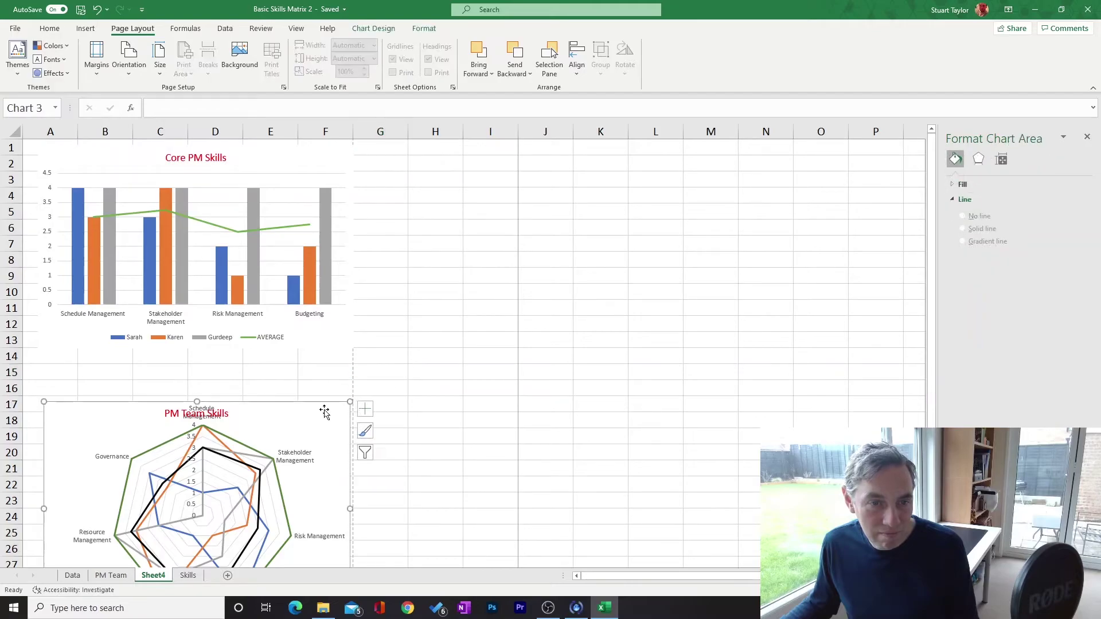
drag(319, 408, 322, 371)
click(319, 344)
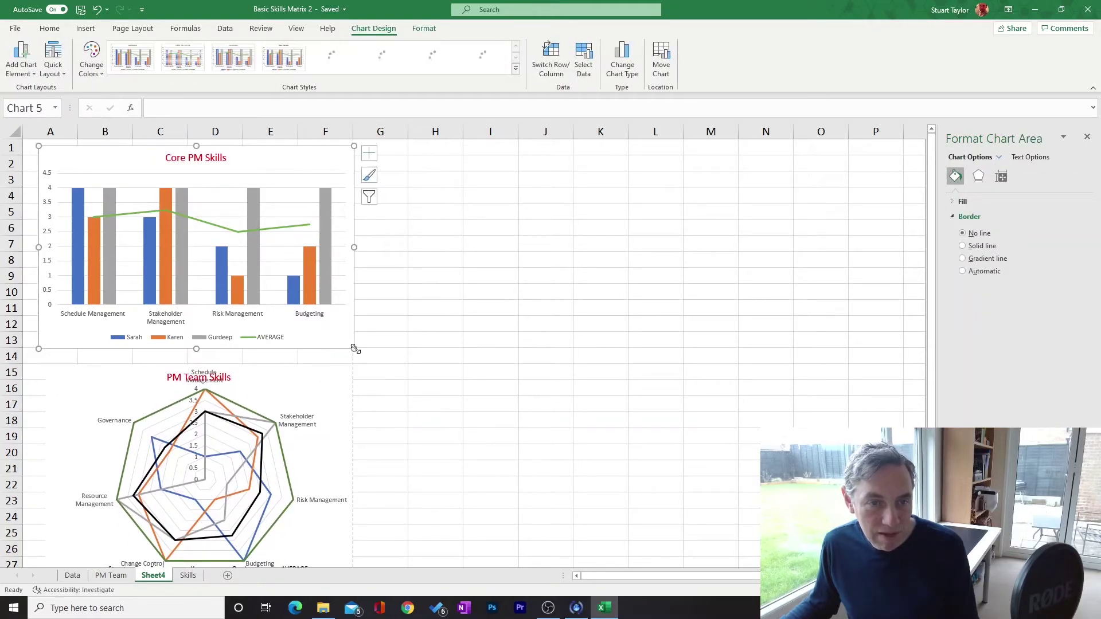
drag(351, 348, 343, 343)
click(376, 351)
drag(333, 380, 327, 356)
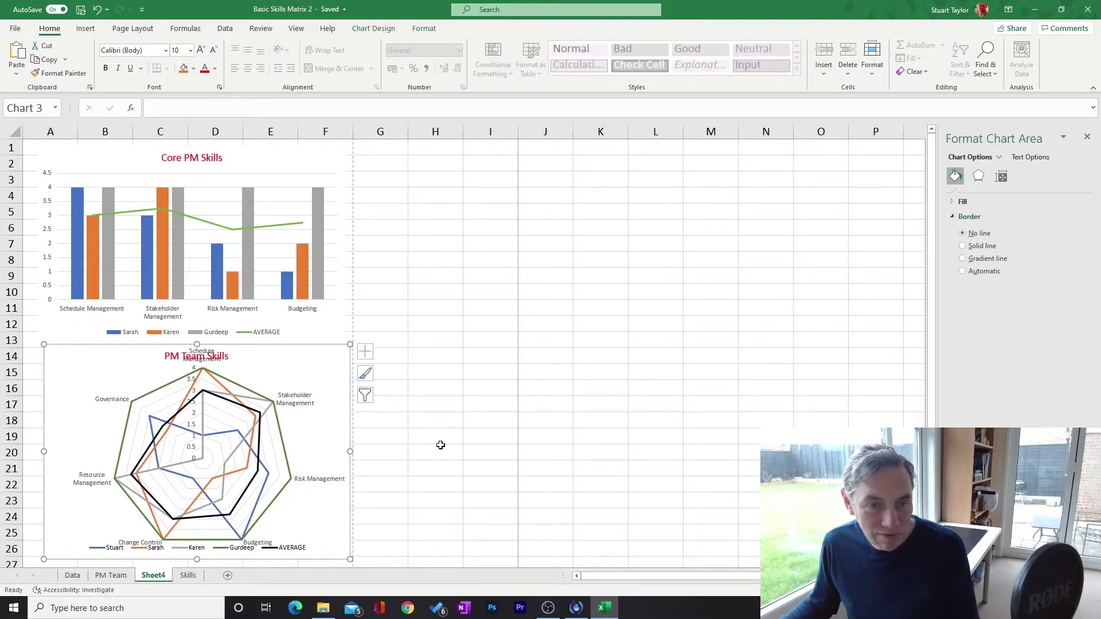
scroll(437, 445, down, 2)
click(466, 463)
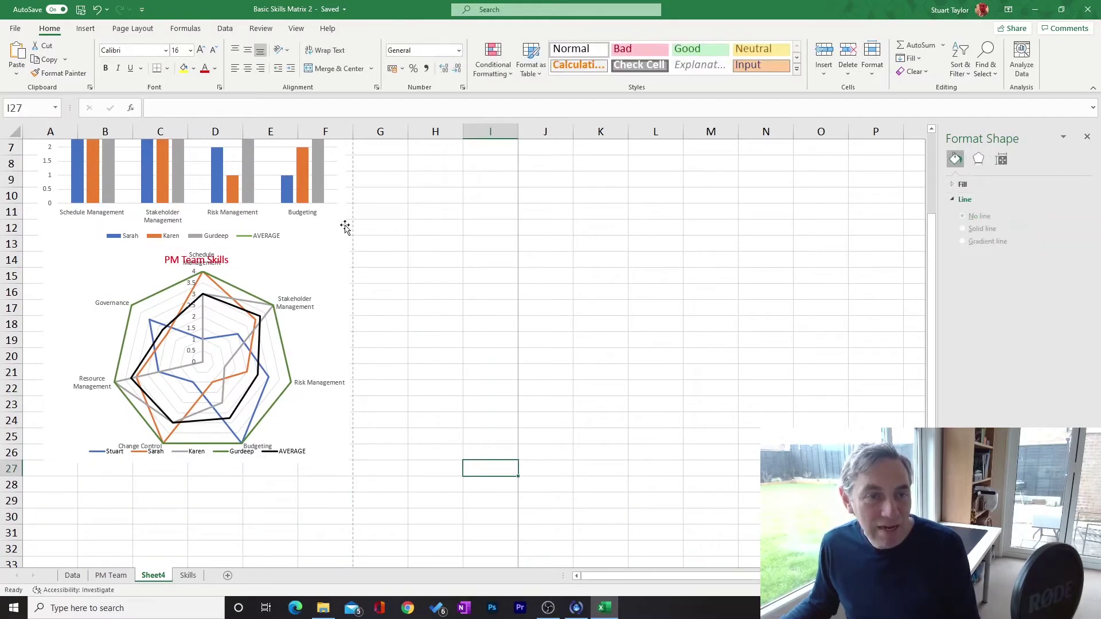
- Check the print preview of Sheet4 with both resized charts, and return to the sheet
click(238, 513)
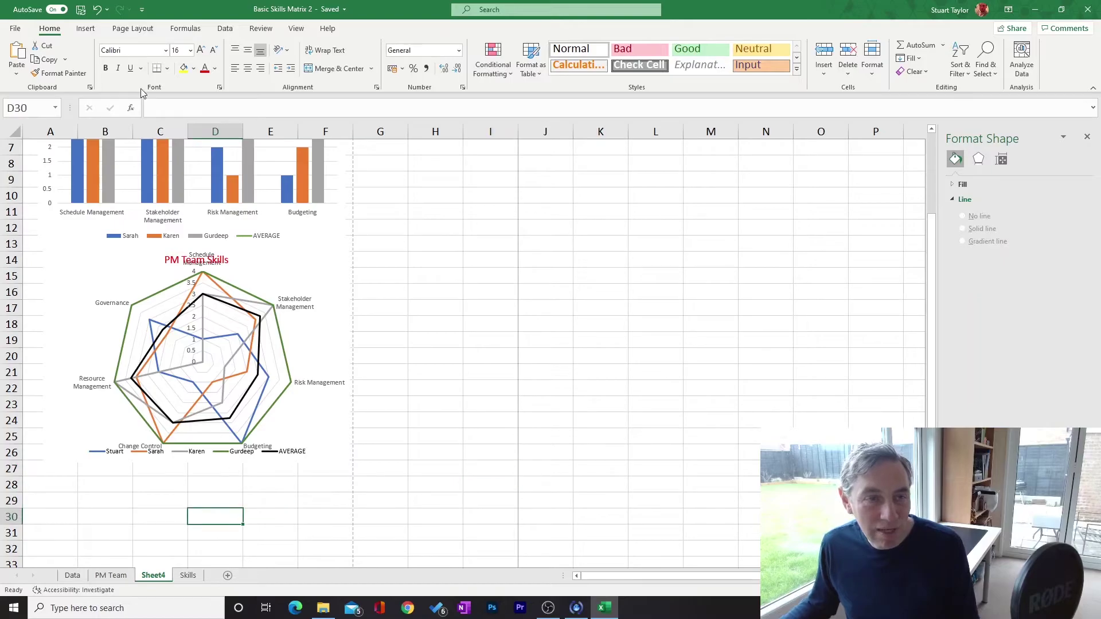
click(14, 30)
click(35, 183)
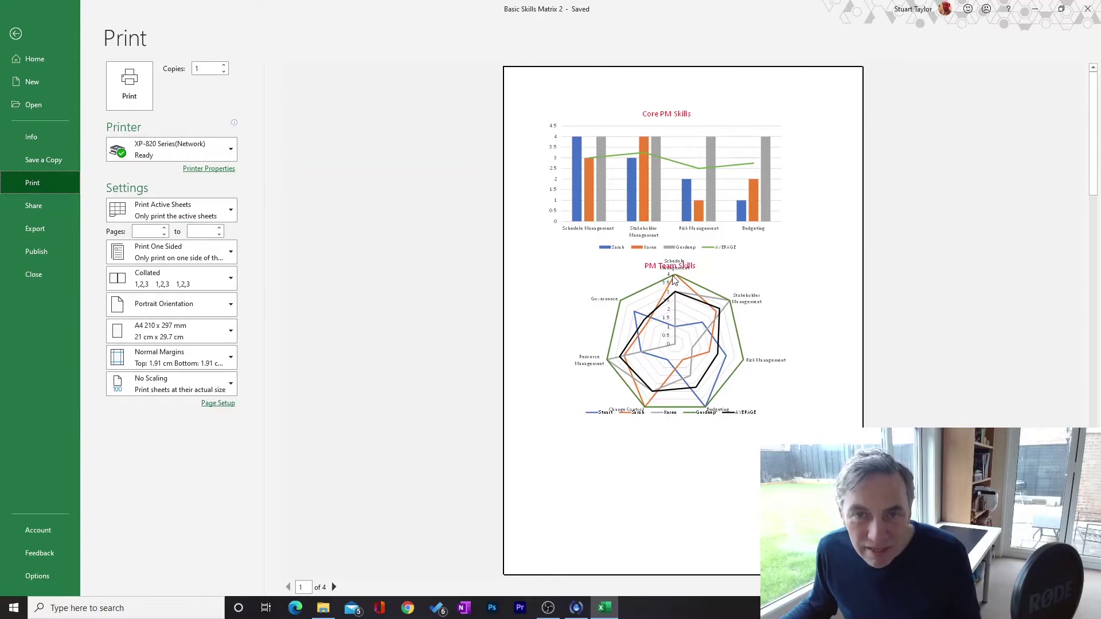
click(23, 34)
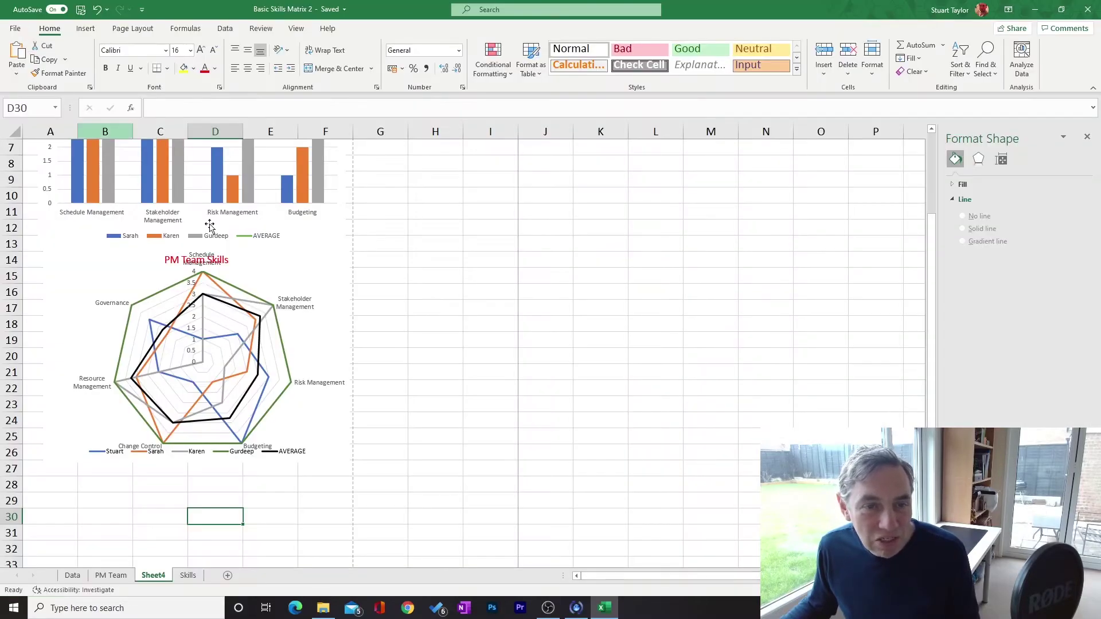
- Shrink the plot area of the PM Team Skills radar chart so its category labels sit lower beneath the title
click(204, 287)
click(290, 272)
drag(292, 272, 280, 288)
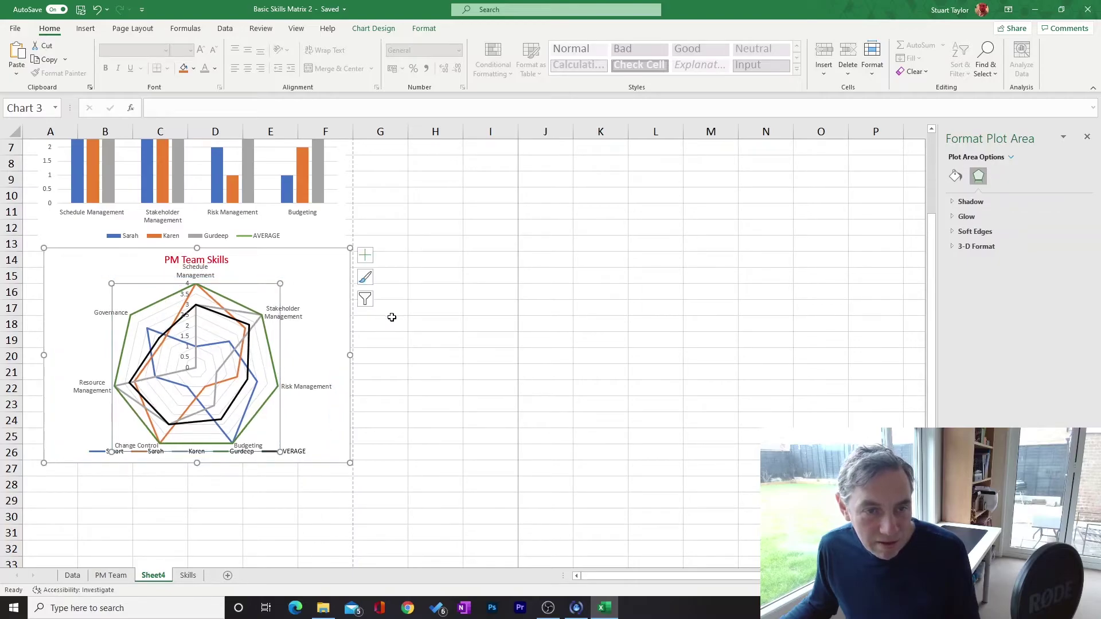
click(428, 319)
- Move the PM Team Skills title to the upper-left corner of the radar chart
click(202, 263)
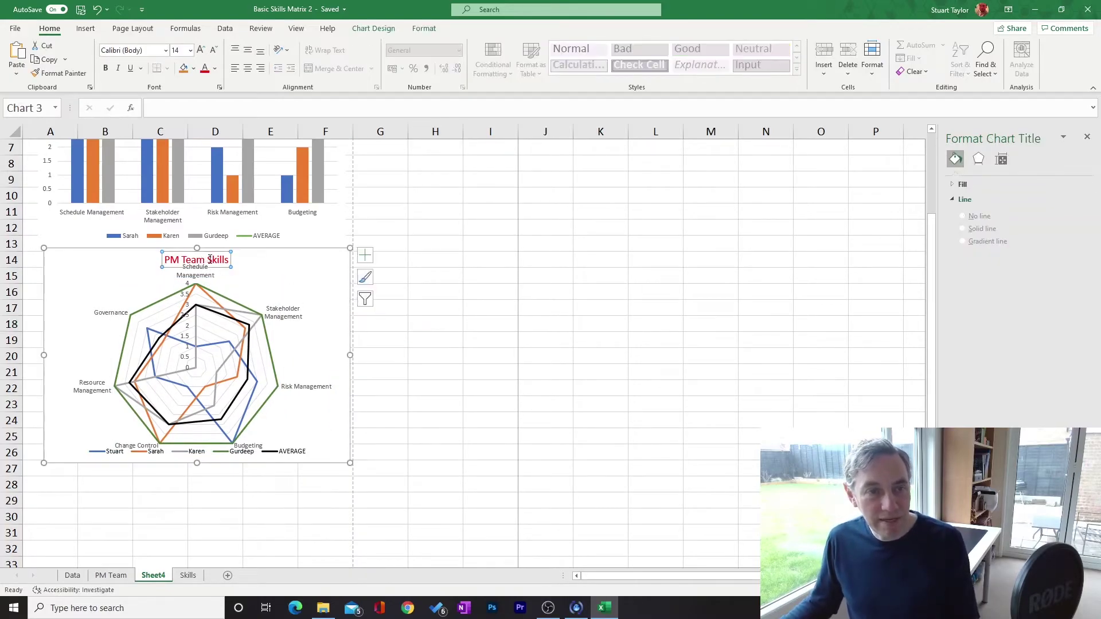
drag(212, 252, 113, 253)
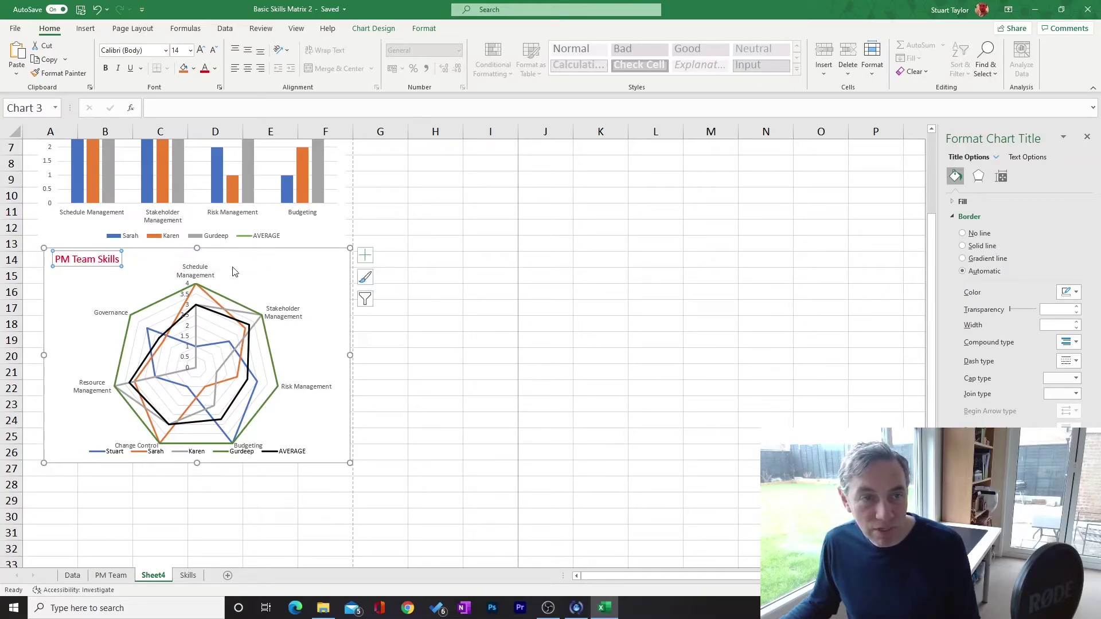
click(419, 283)
- Move the Core PM Skills title to the upper-left corner of the column chart
scroll(428, 287, up, 2)
click(184, 158)
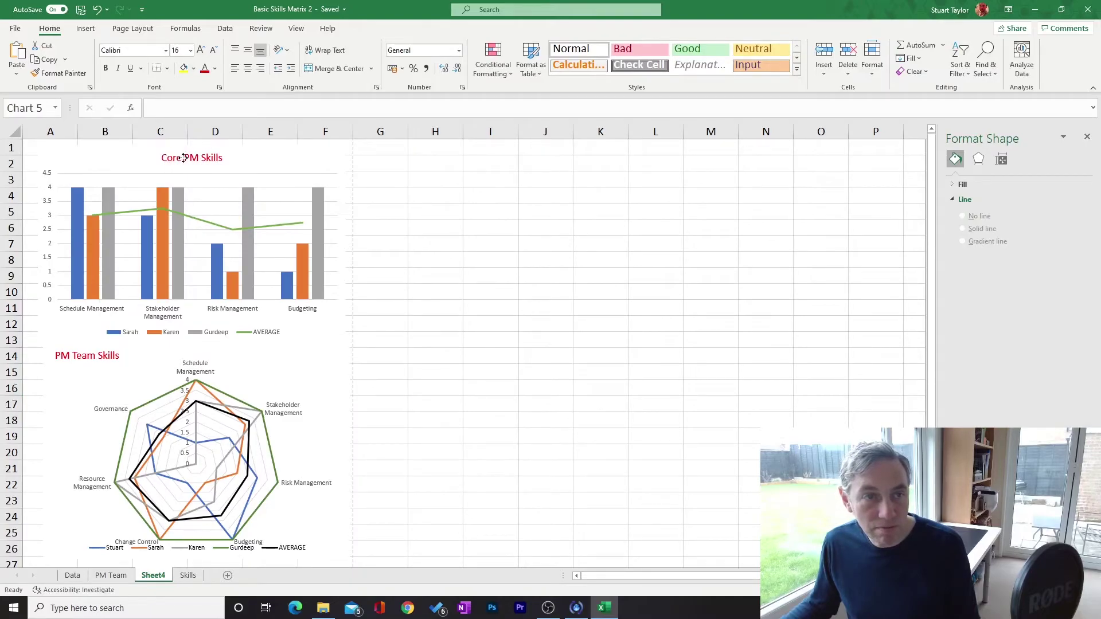
drag(207, 150, 95, 152)
click(404, 243)
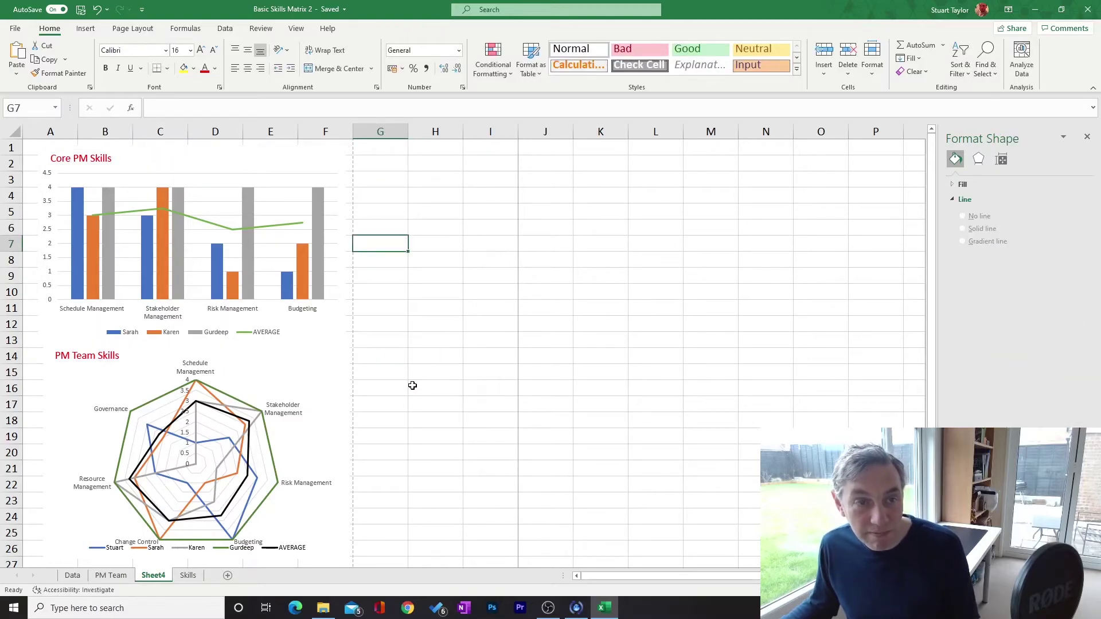
- Preview the Sheet4 printout with the repositioned chart titles, and return to the worksheet
scroll(413, 386, down, 3)
scroll(412, 386, up, 3)
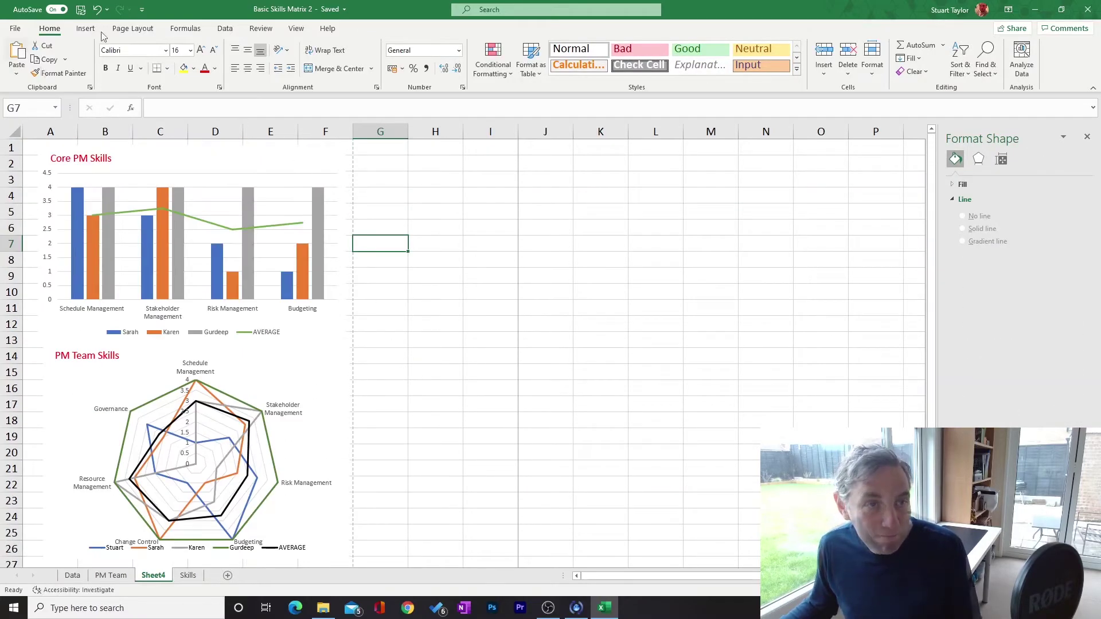
click(15, 28)
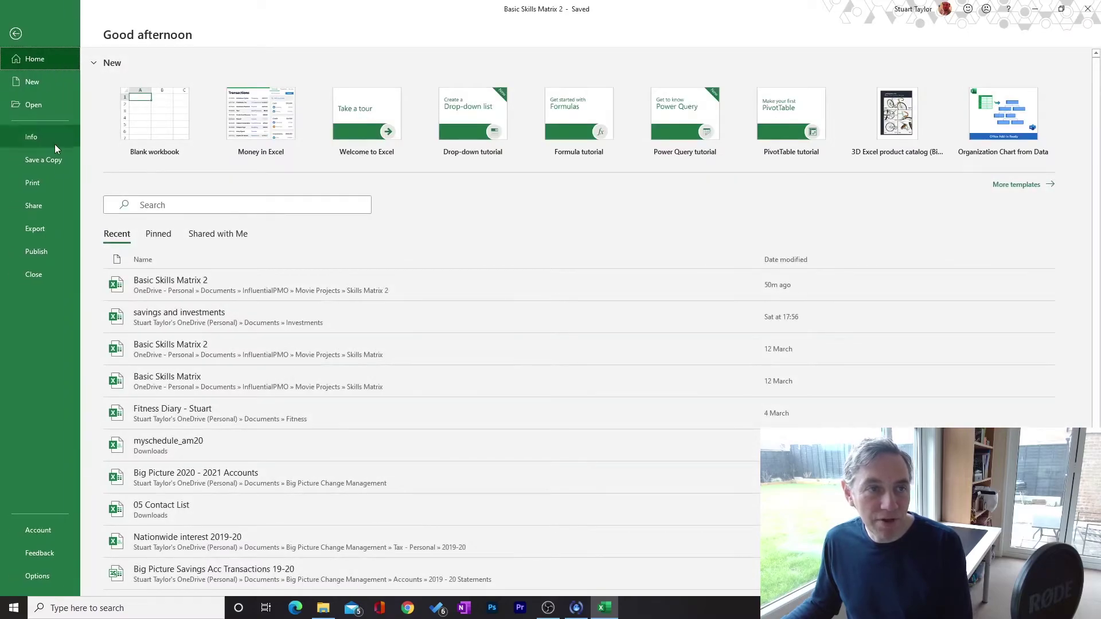
click(57, 187)
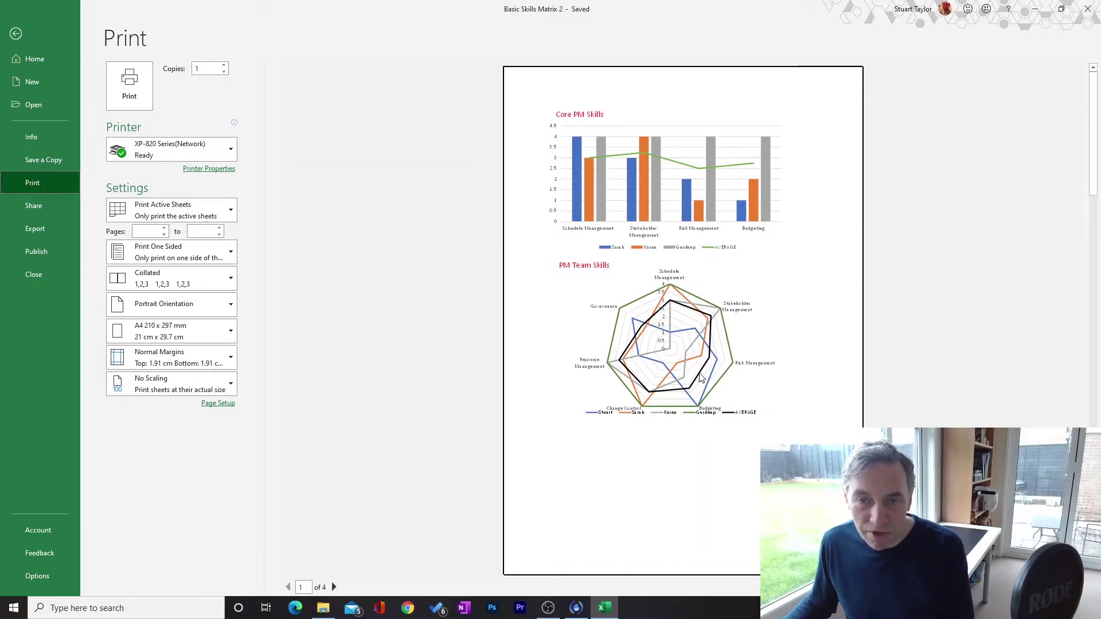
click(16, 35)
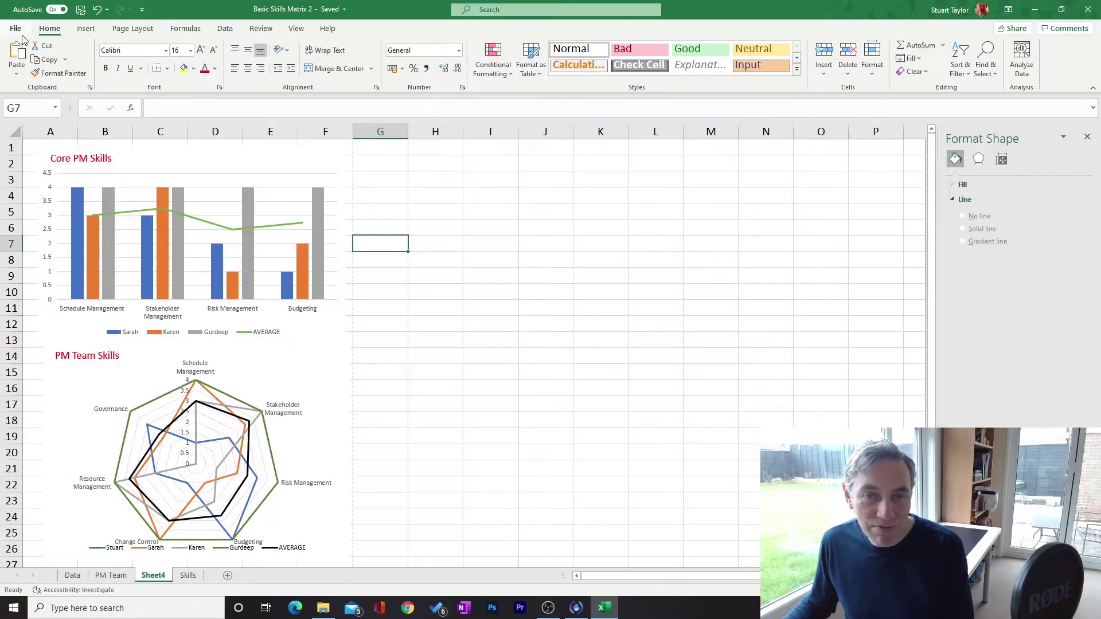
- On the PM Team sheet, move the Core PM Skills chart off the skills table to about column L, row 21, and inspect C9's formula
click(115, 578)
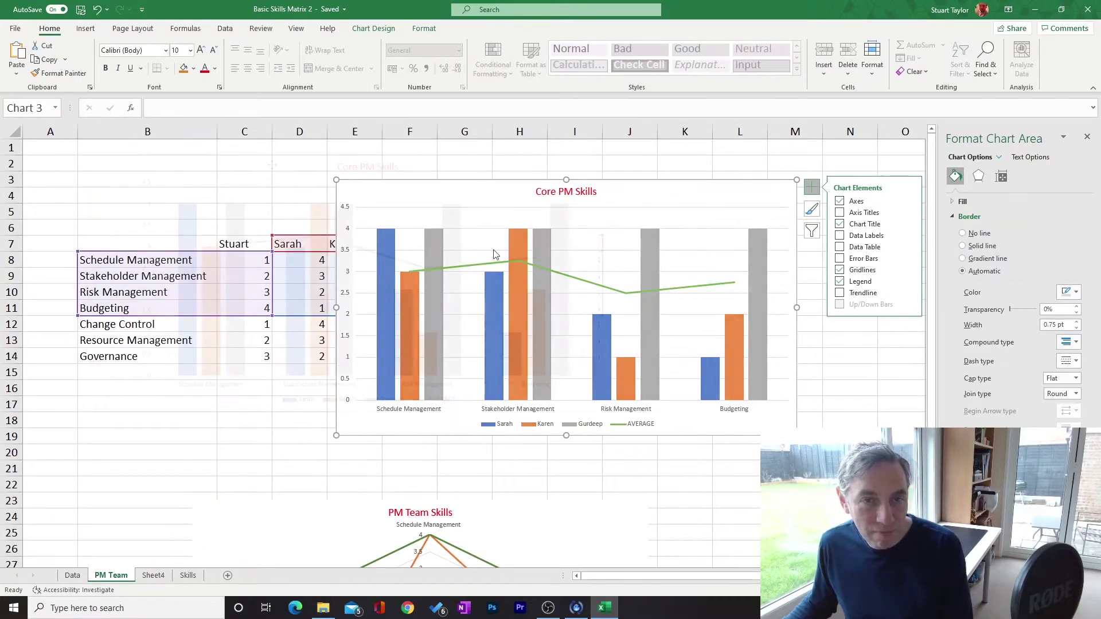
drag(407, 197, 857, 481)
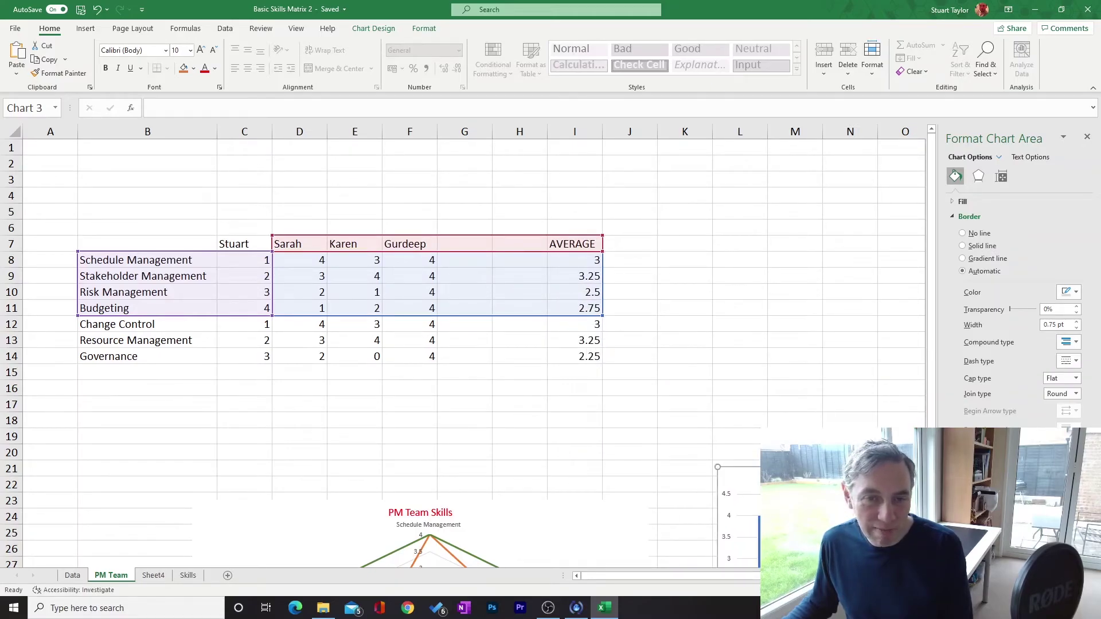
click(713, 312)
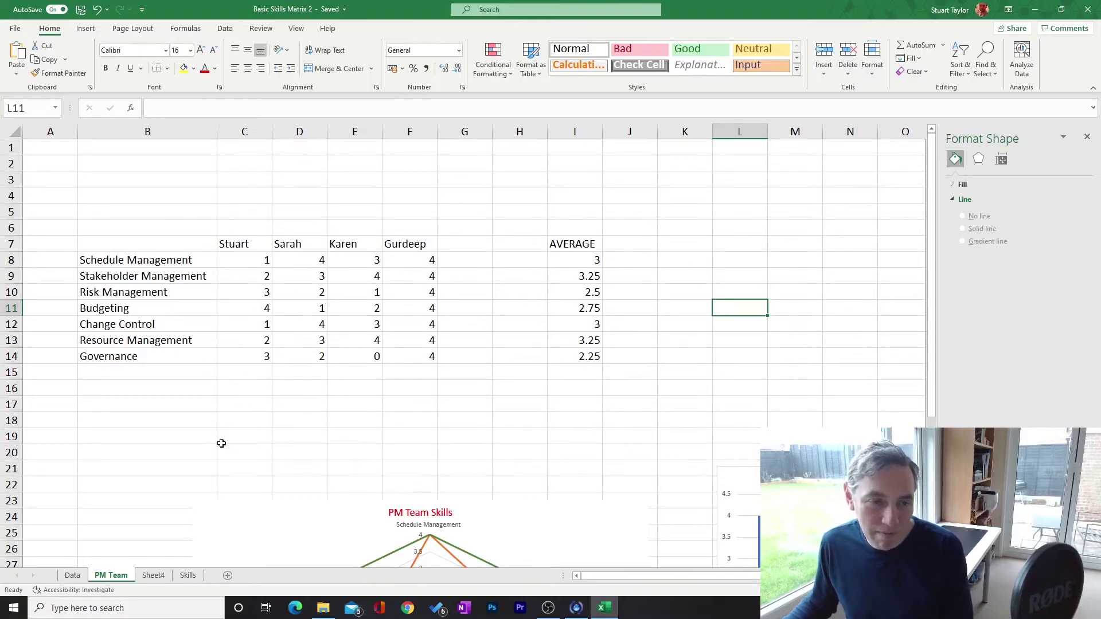
click(260, 276)
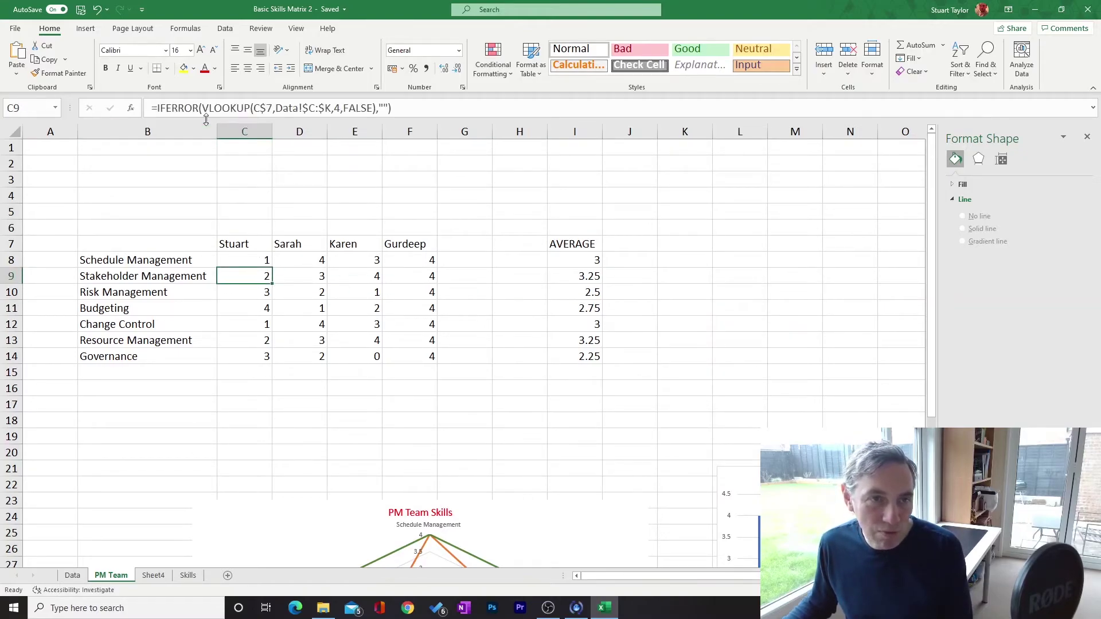
- On the Data sheet, set all seven skill ratings of the PM team member in row 8 (E8:K8) to 2
click(74, 576)
click(349, 483)
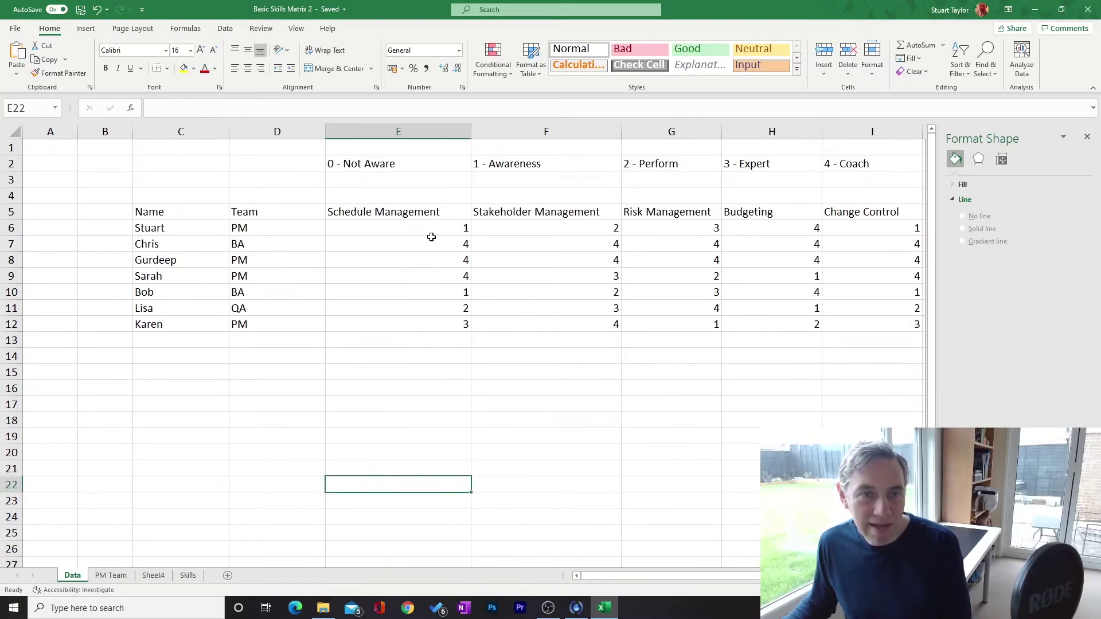
click(429, 258)
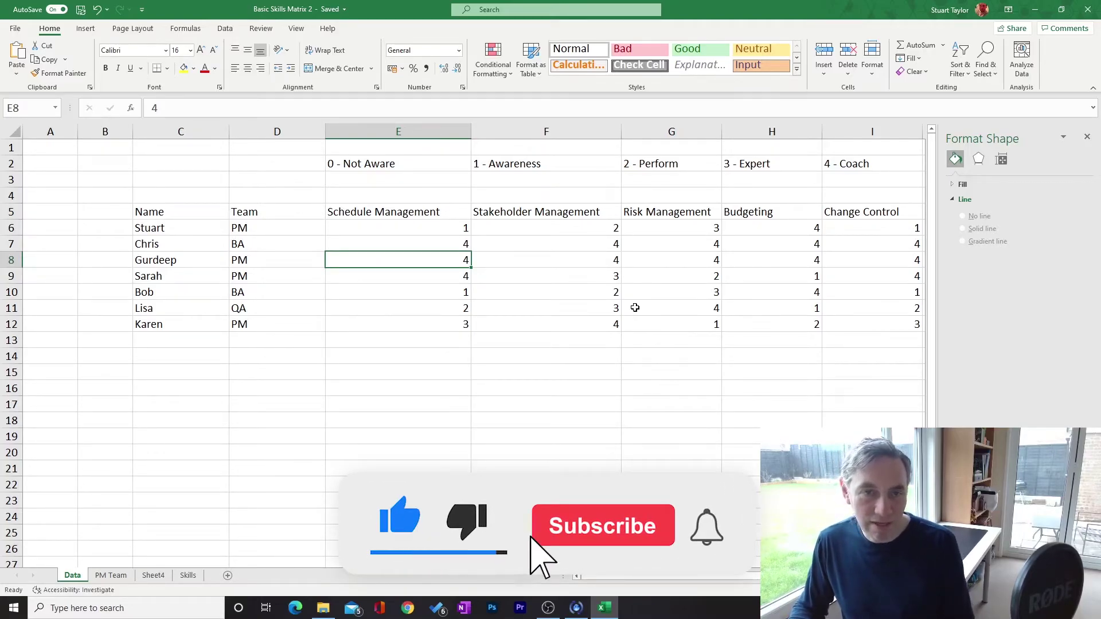
text(2)
key(Tab)
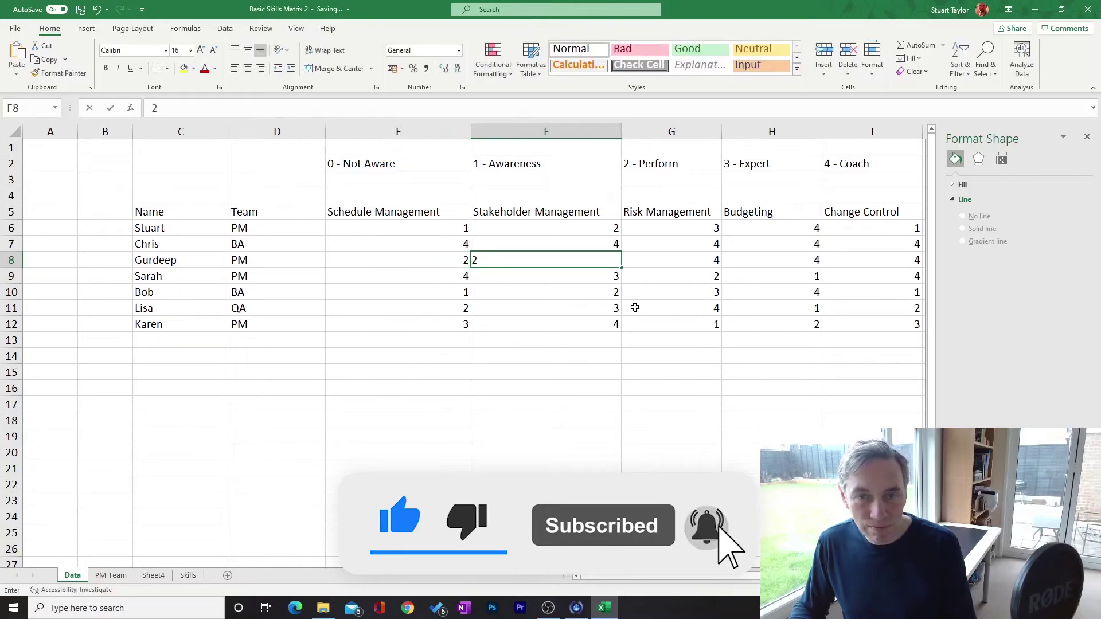
text(2)
key(Tab)
text(2)
key(Tab)
text(2)
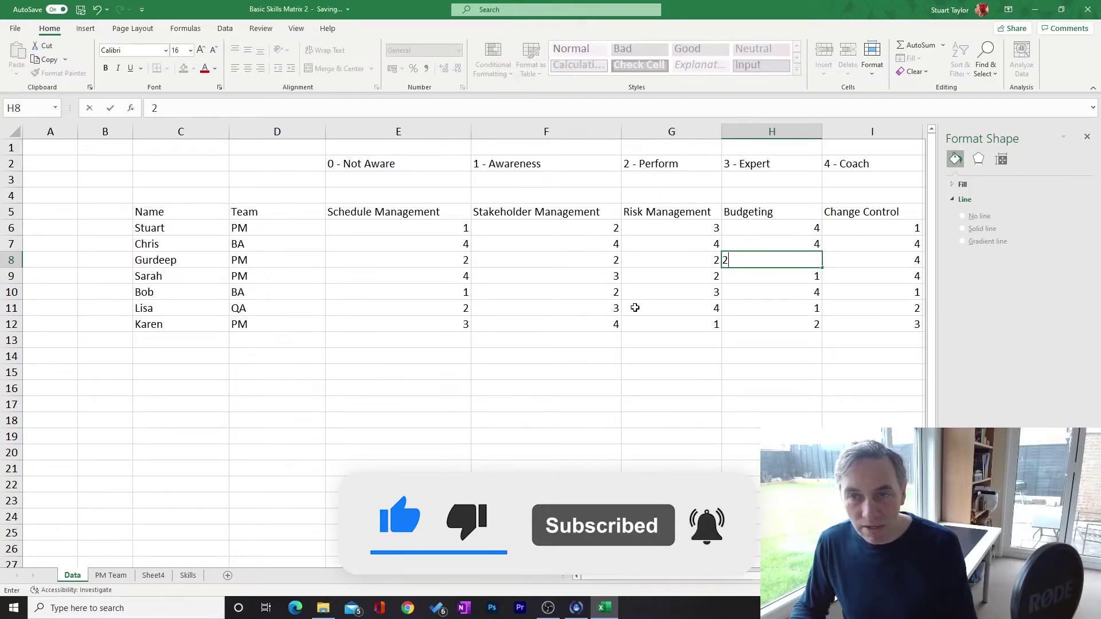
key(Tab)
text(2)
key(Tab)
text(2)
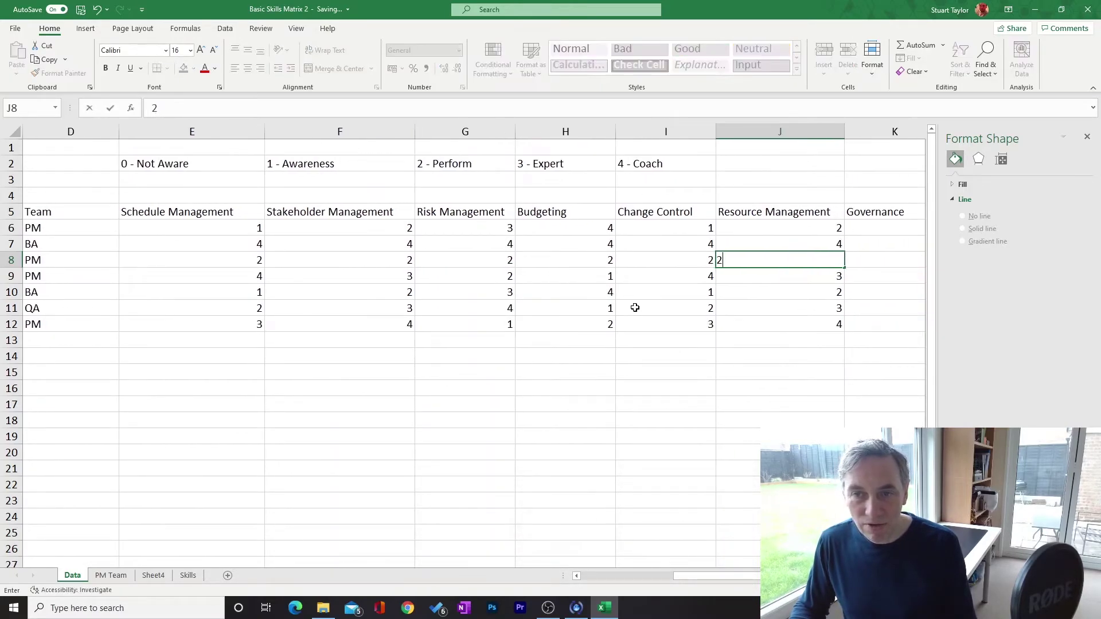
key(Tab)
text(2)
key(Tab)
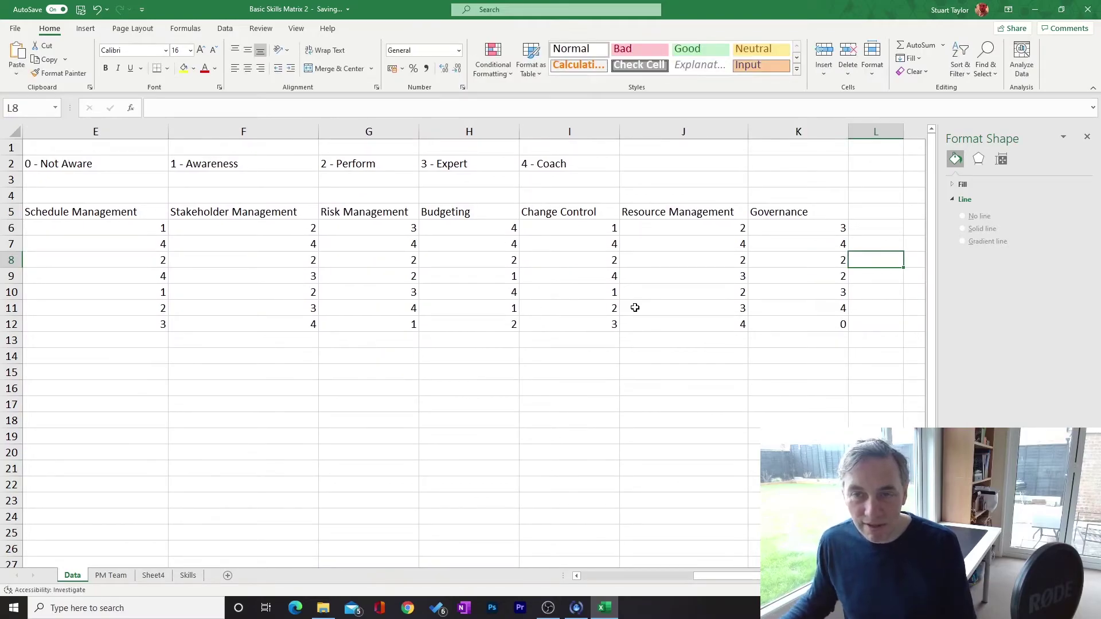
- Rename Sheet4 as "Printable Sheet"
click(153, 576)
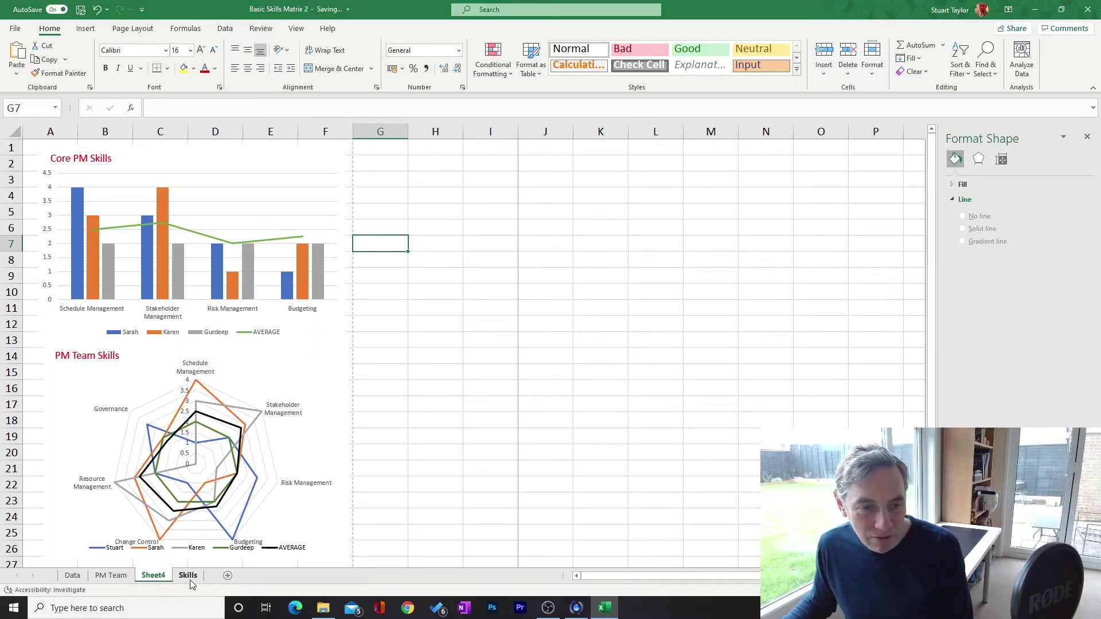
double_click(153, 576)
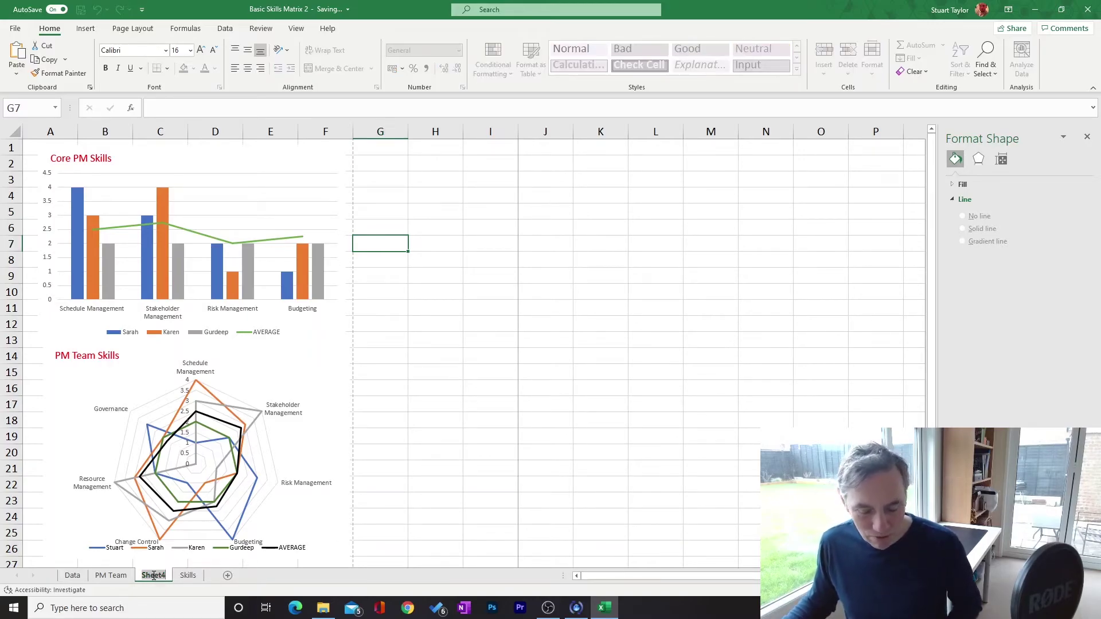
text(Pr)
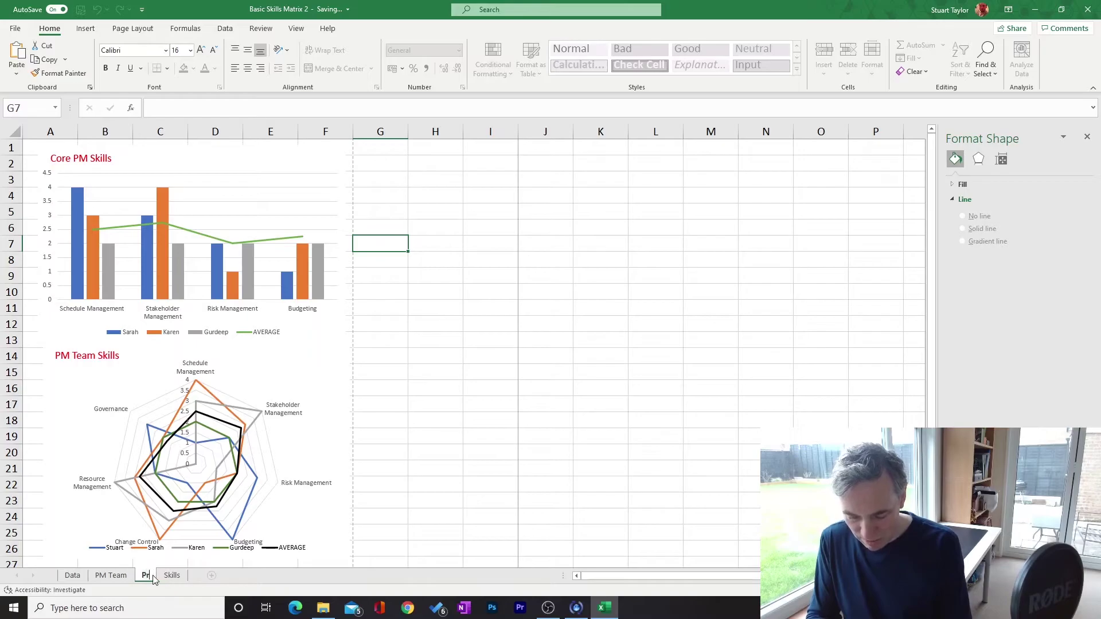
text(intable Sheet)
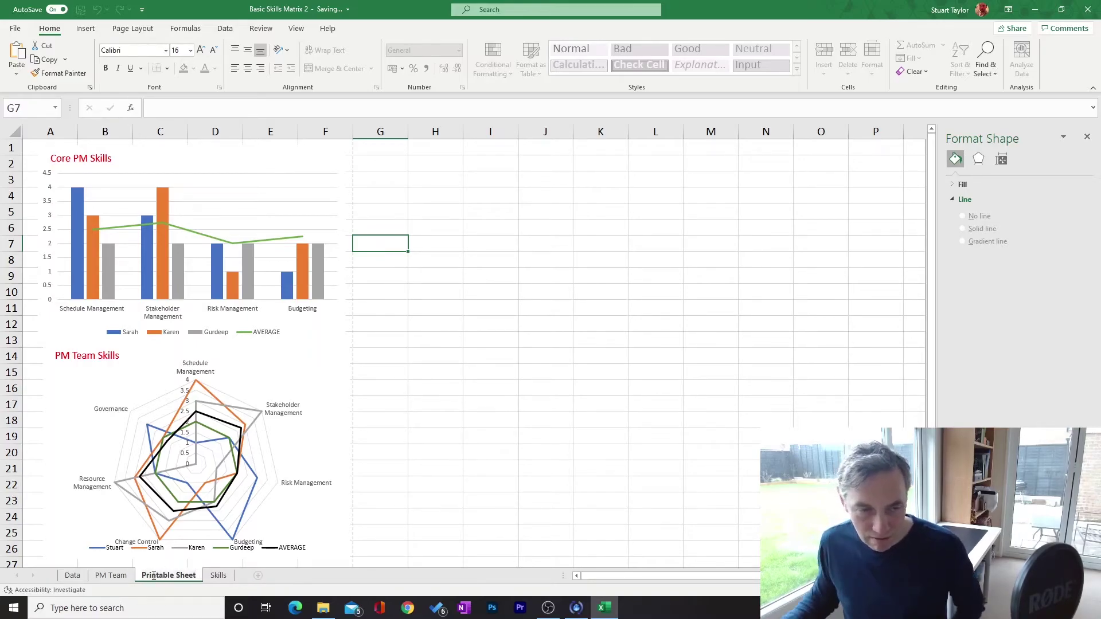
click(405, 497)
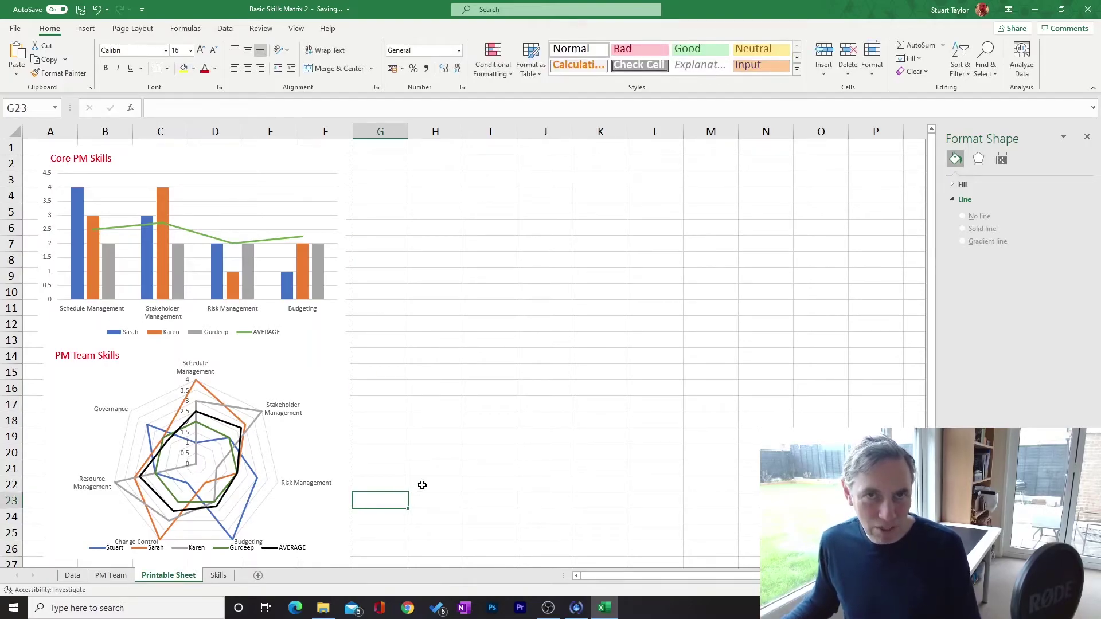
- Open the print preview of the Printable Sheet to check the updated charts
click(542, 355)
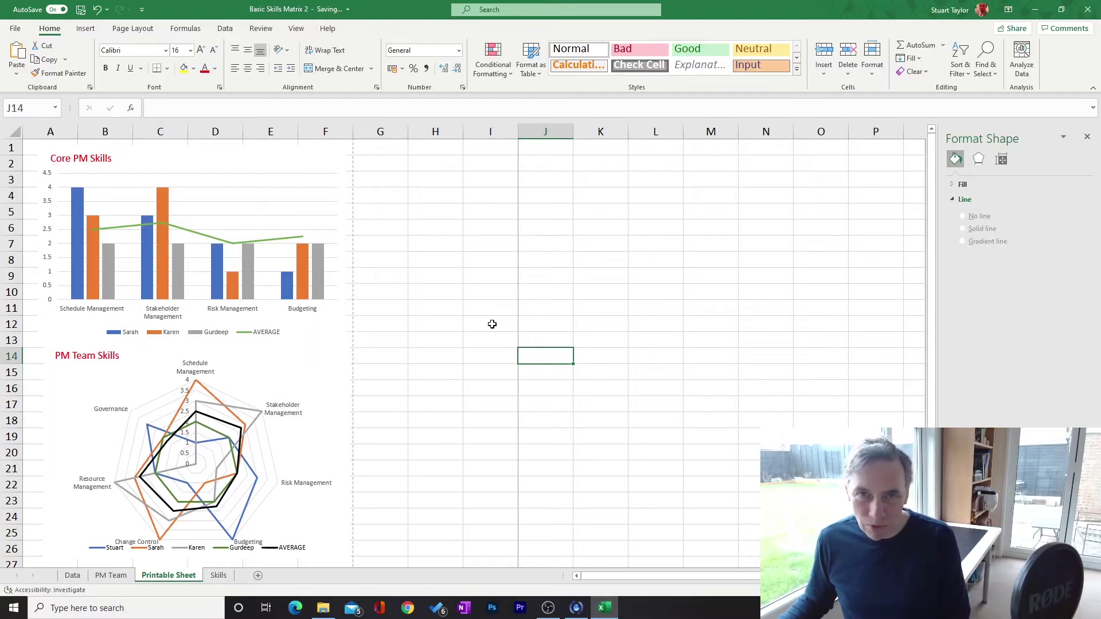
click(60, 185)
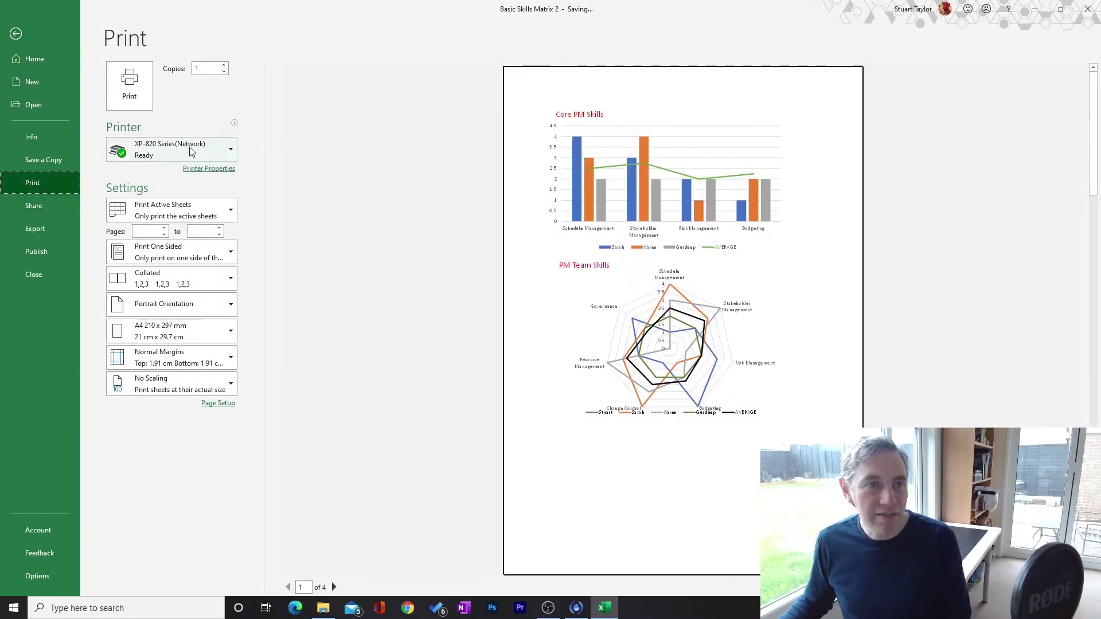
- Review the available printers in the print settings and the Team entries in D6:D12 on the Data sheet
click(178, 152)
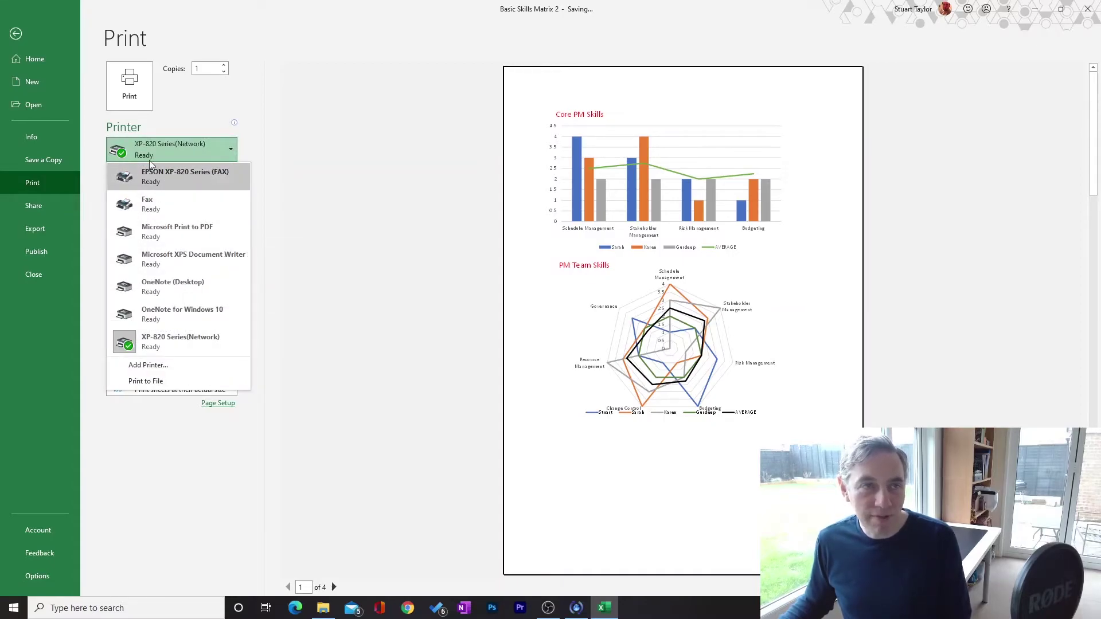
click(15, 34)
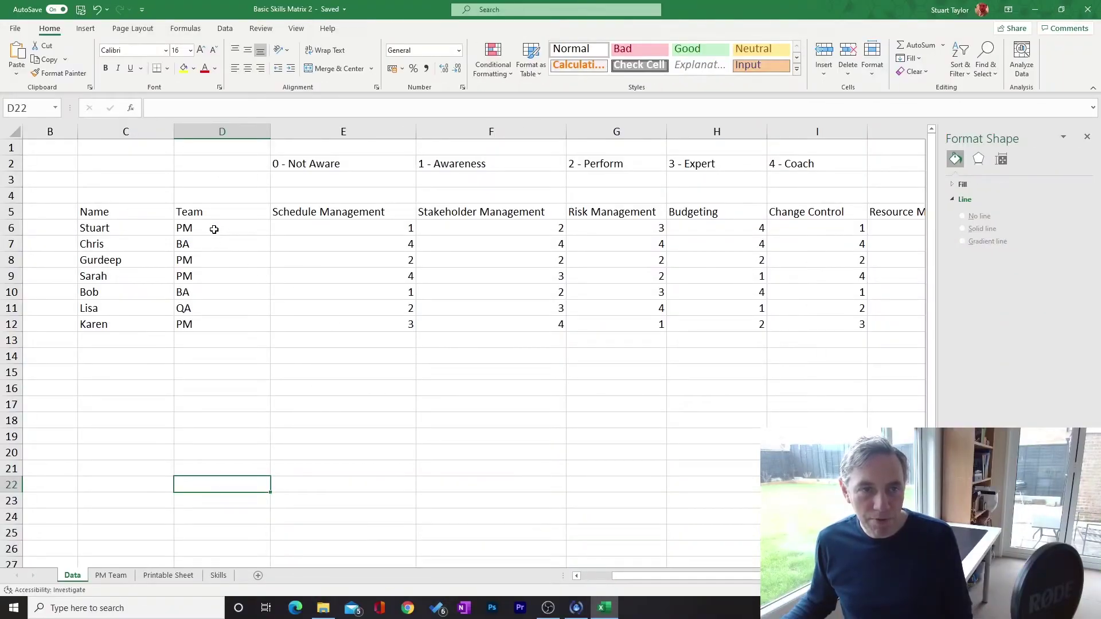
drag(214, 229, 219, 323)
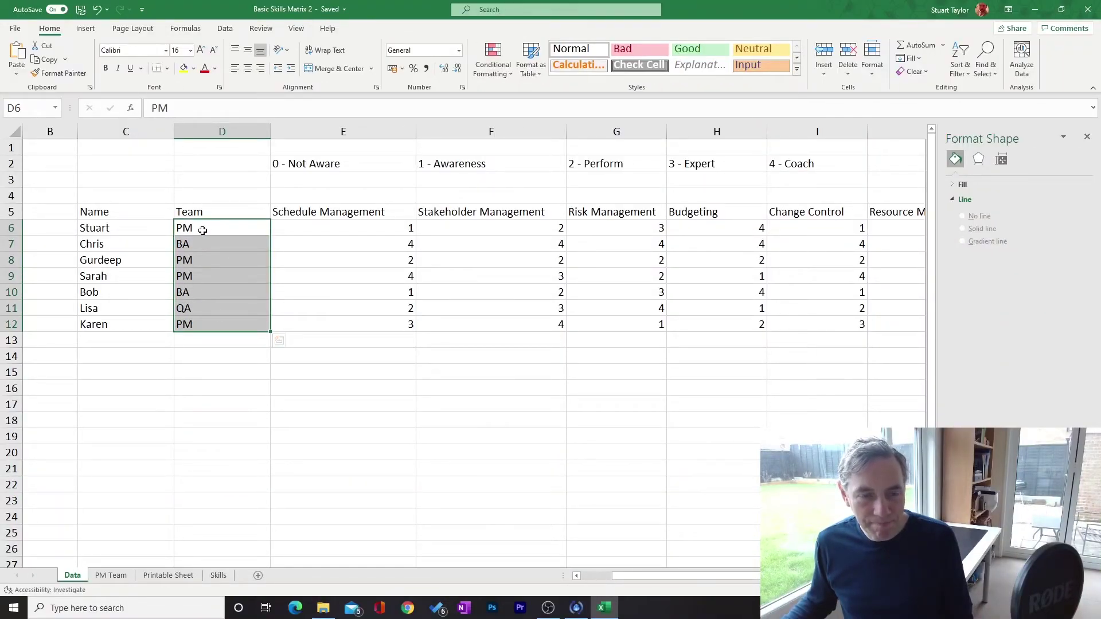
click(222, 578)
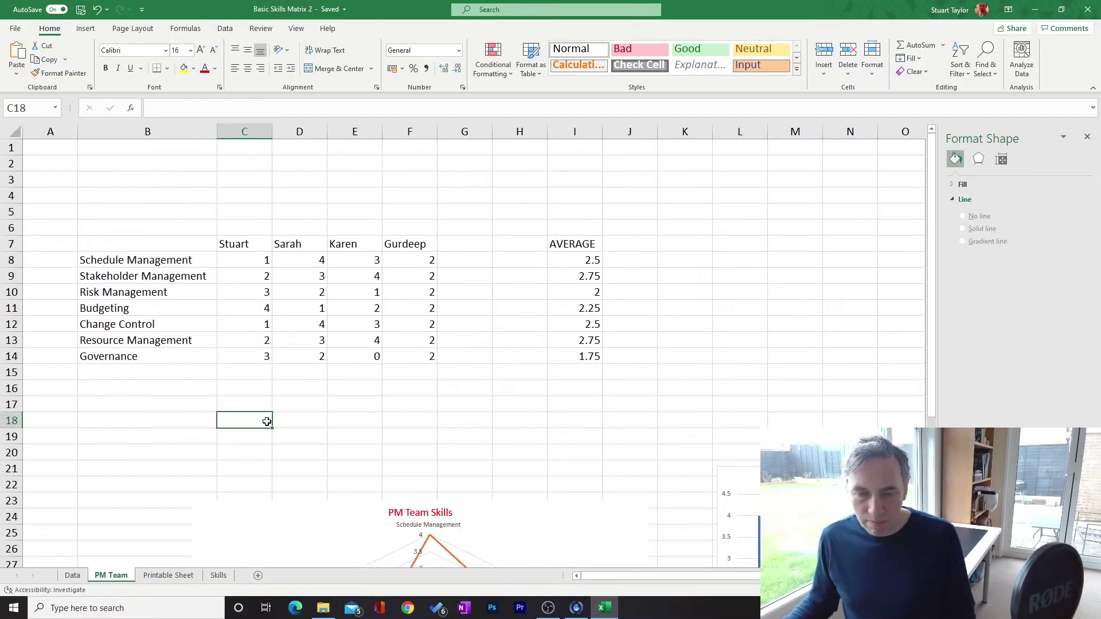
- On the PM Team sheet, inspect the lookup formulas in C8:C10 and examine both charts below the skills table
click(270, 391)
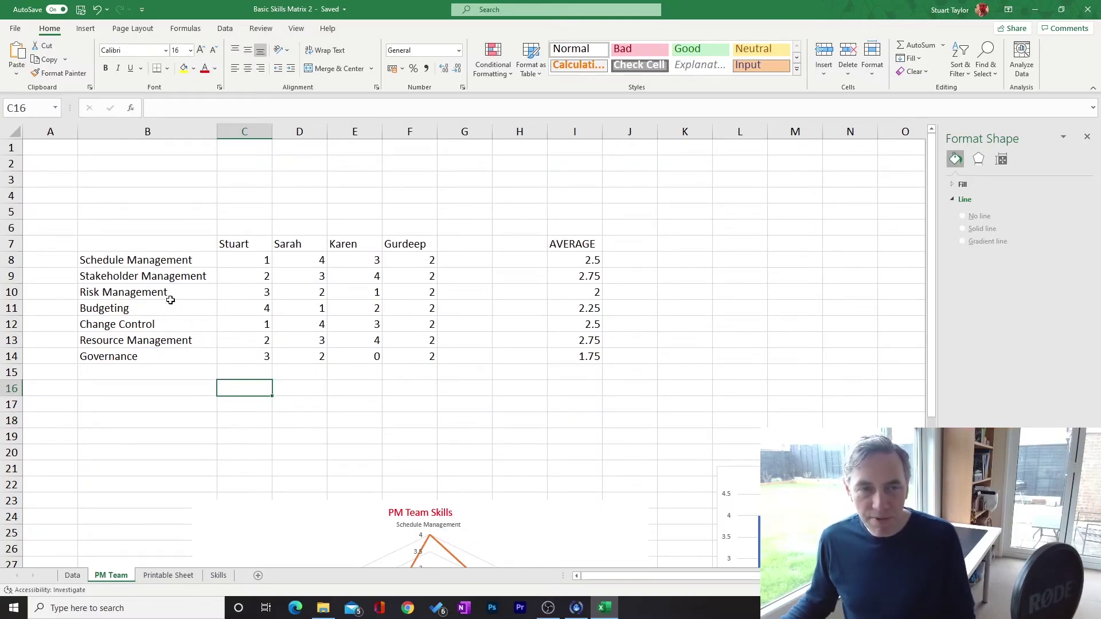
click(246, 244)
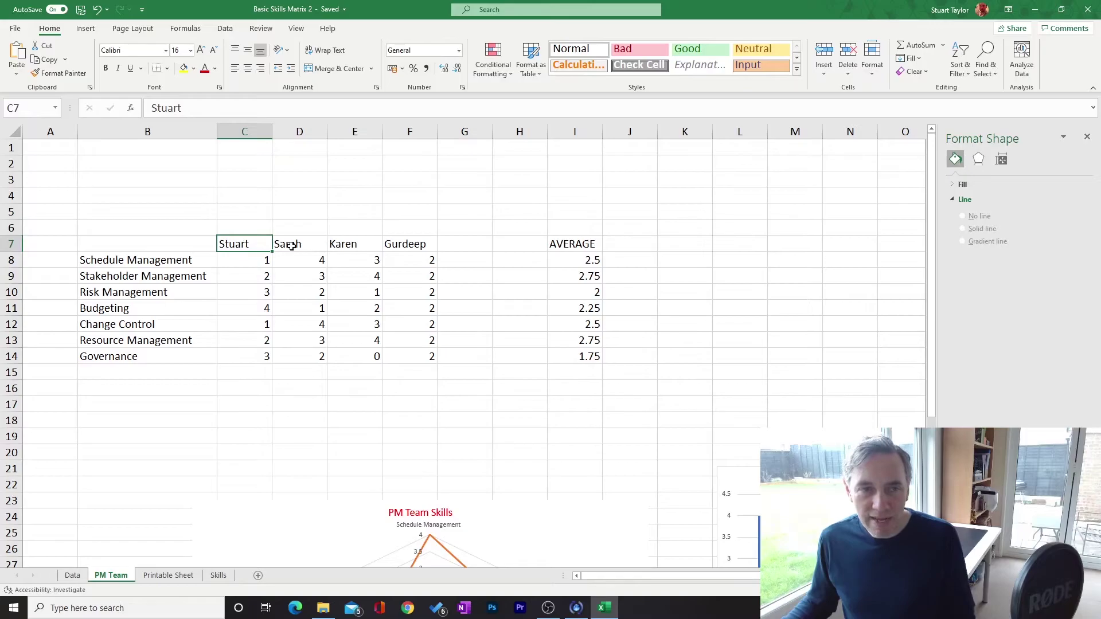
click(263, 258)
click(261, 276)
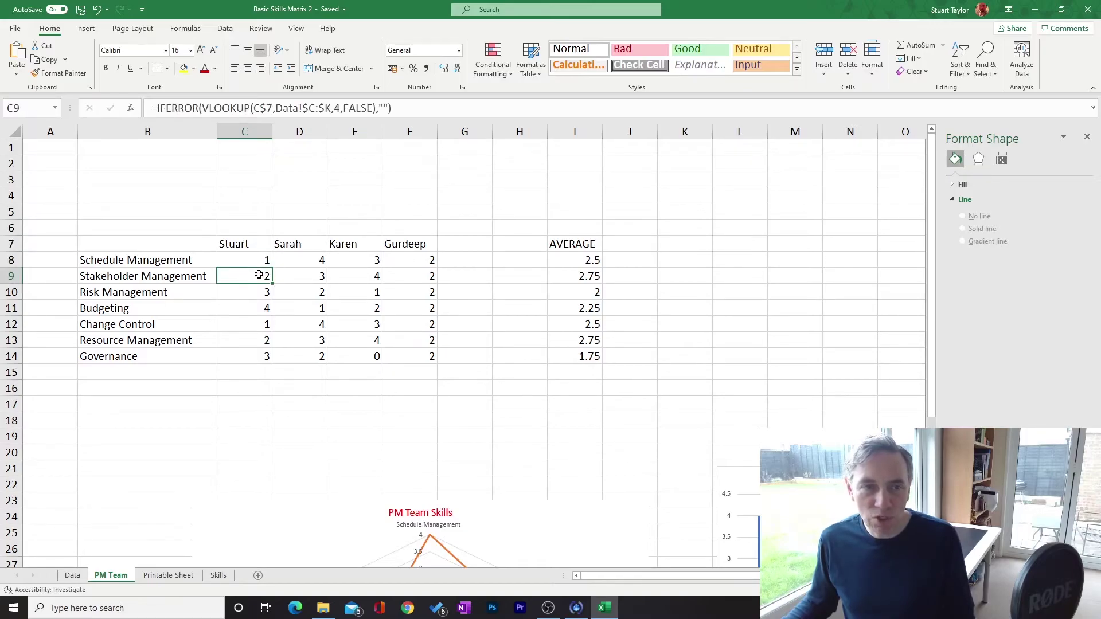
click(256, 293)
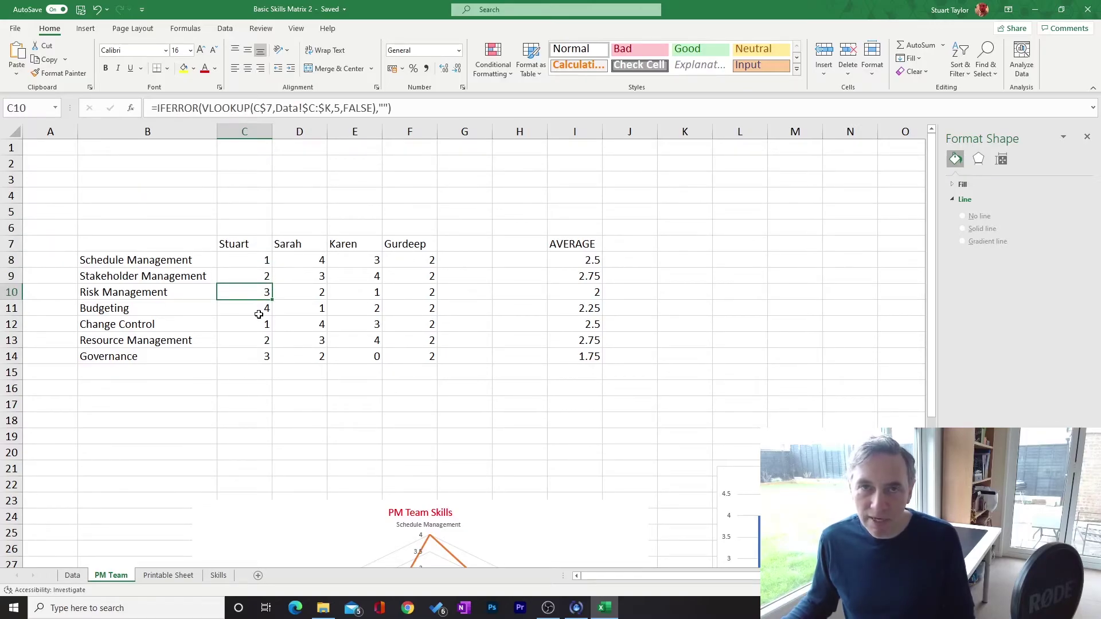
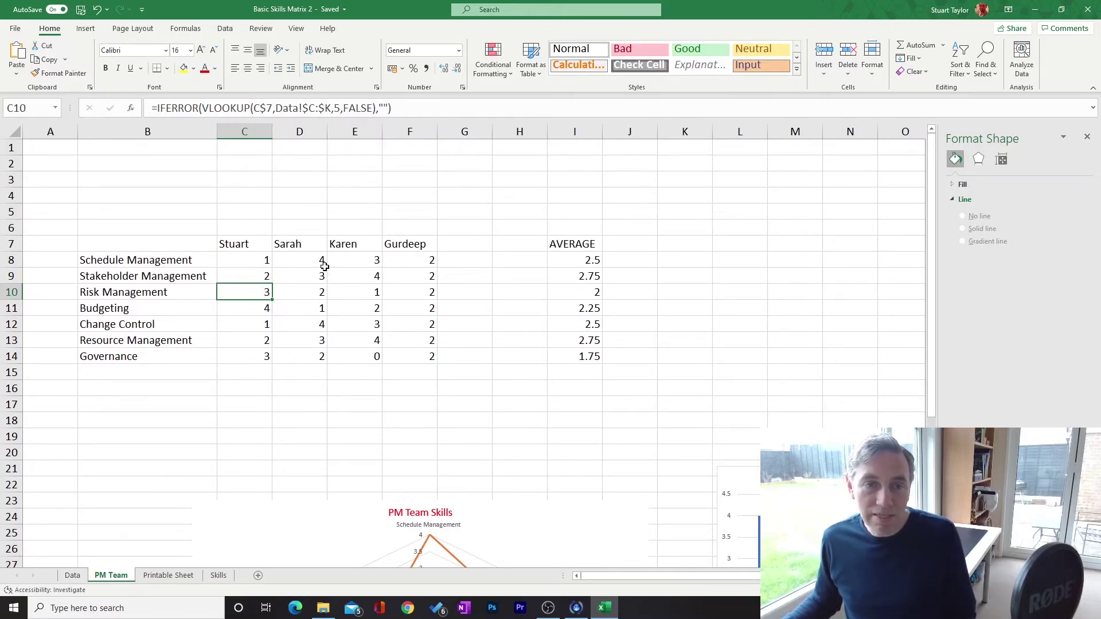
scroll(485, 427, down, 3)
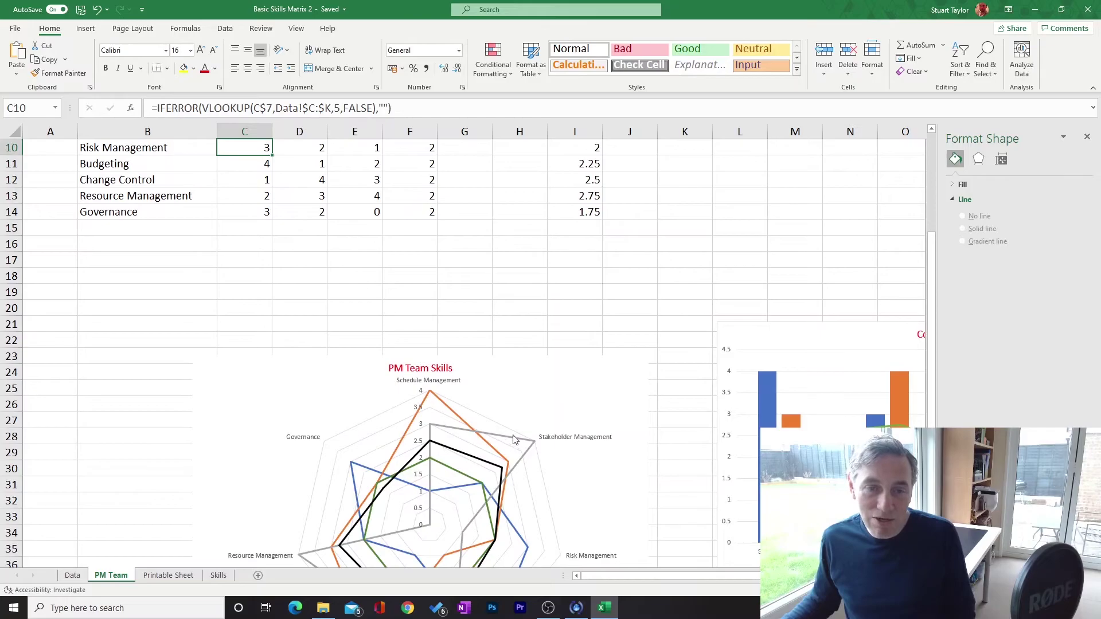
scroll(514, 441, down, 2)
scroll(643, 377, down, 3)
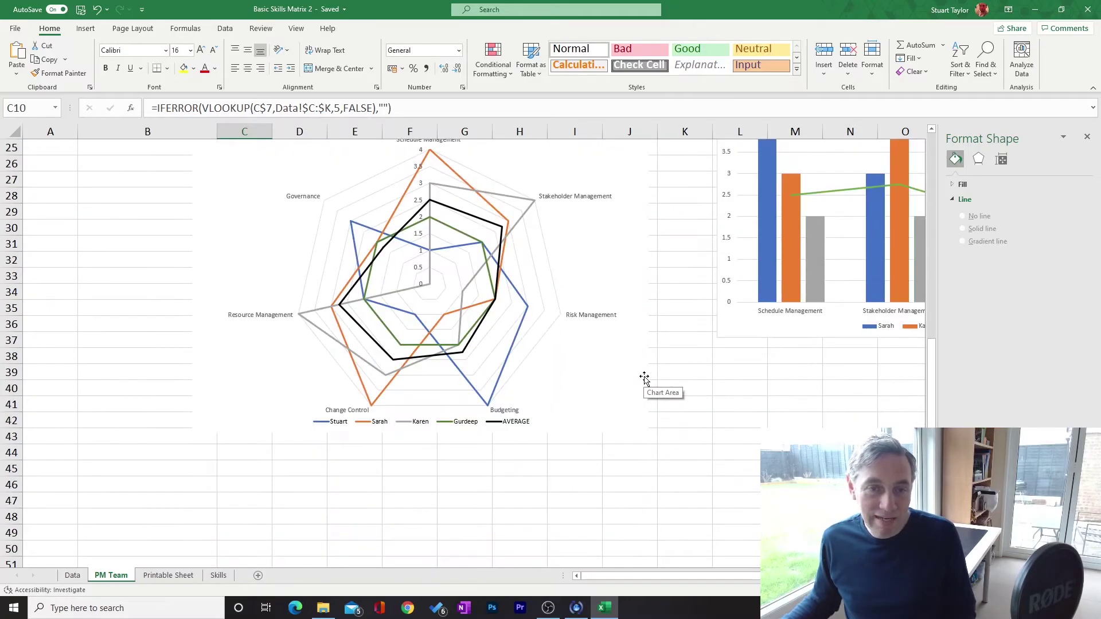
scroll(719, 427, up, 5)
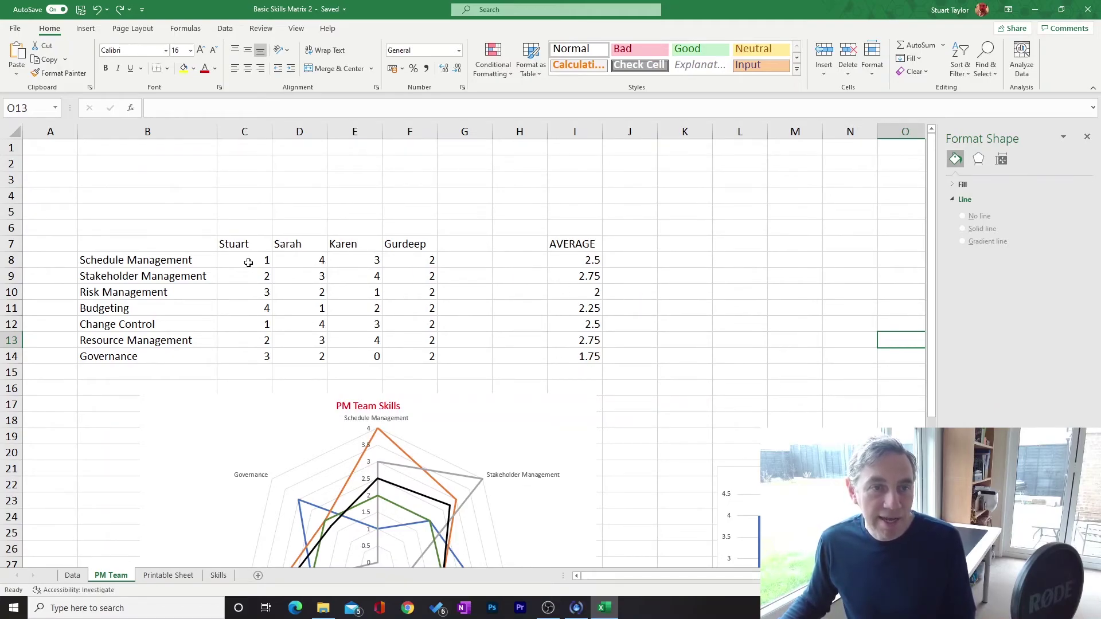
- Examine the VLOOKUP arguments in C8's formula and compare them with the formula in D8
click(248, 263)
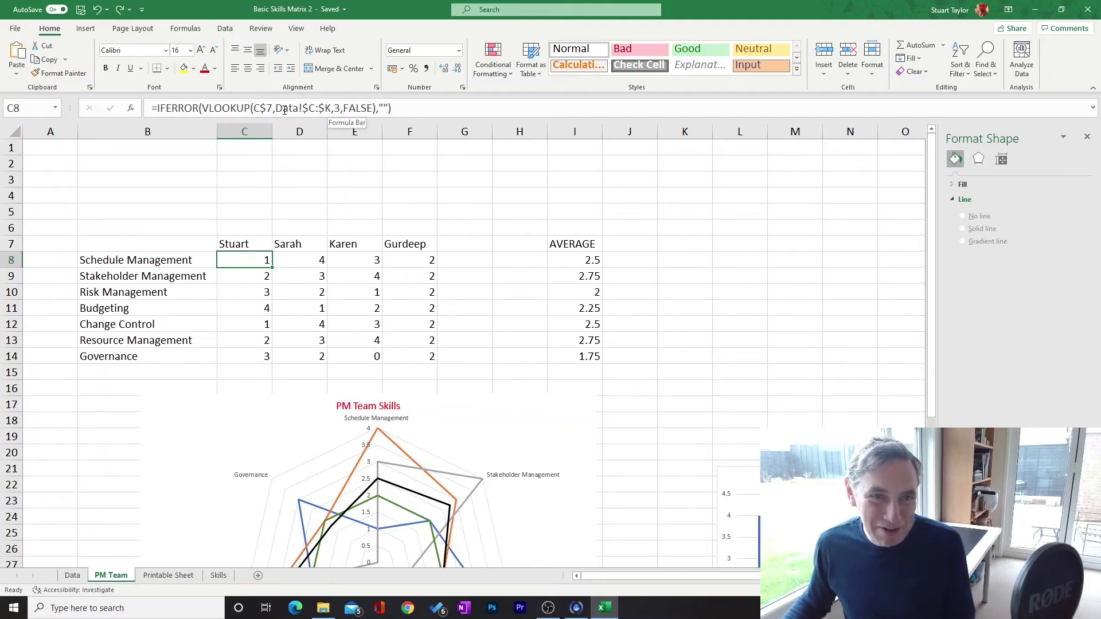
drag(268, 108, 322, 107)
key(End)
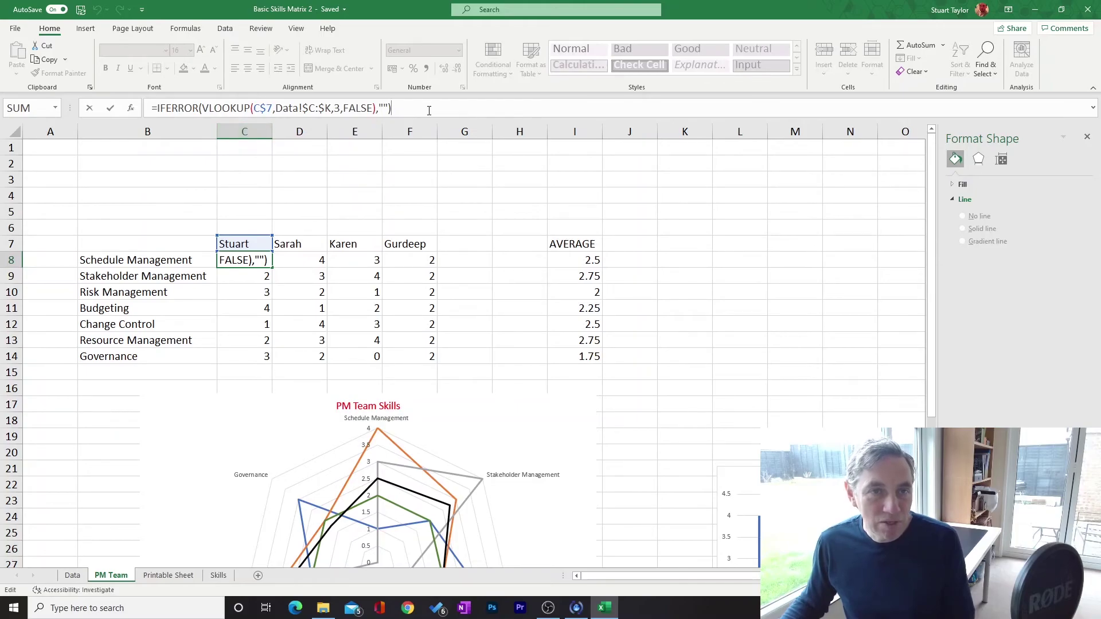
key(Return)
key(Up)
key(Right)
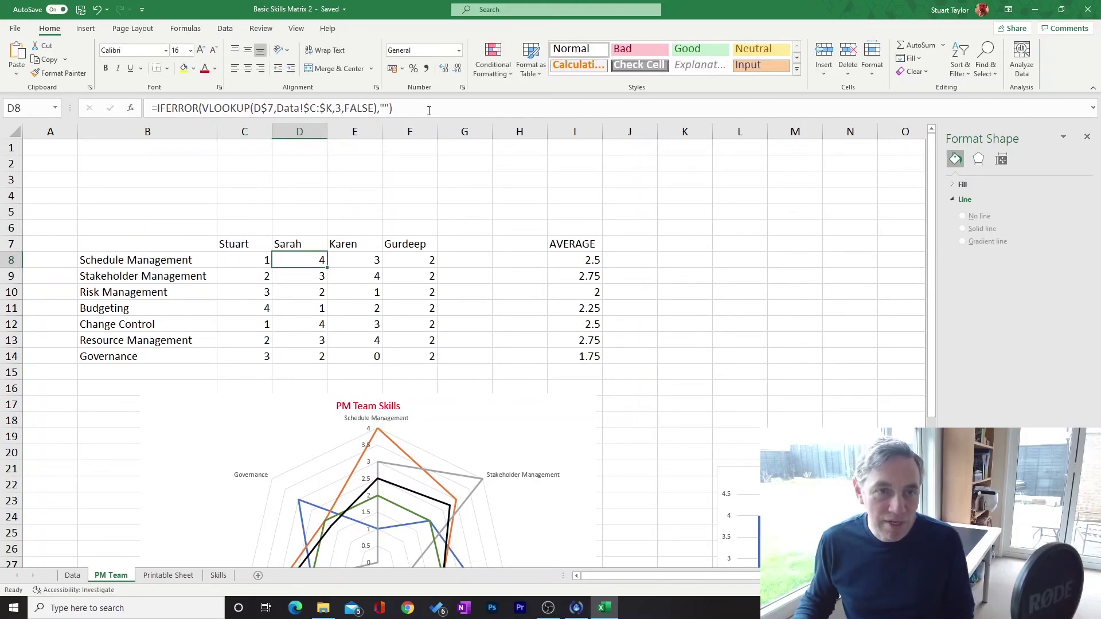
- Replace the lookup value C$7 in C8's formula with F10, check the cell, and undo the change
double_click(302, 259)
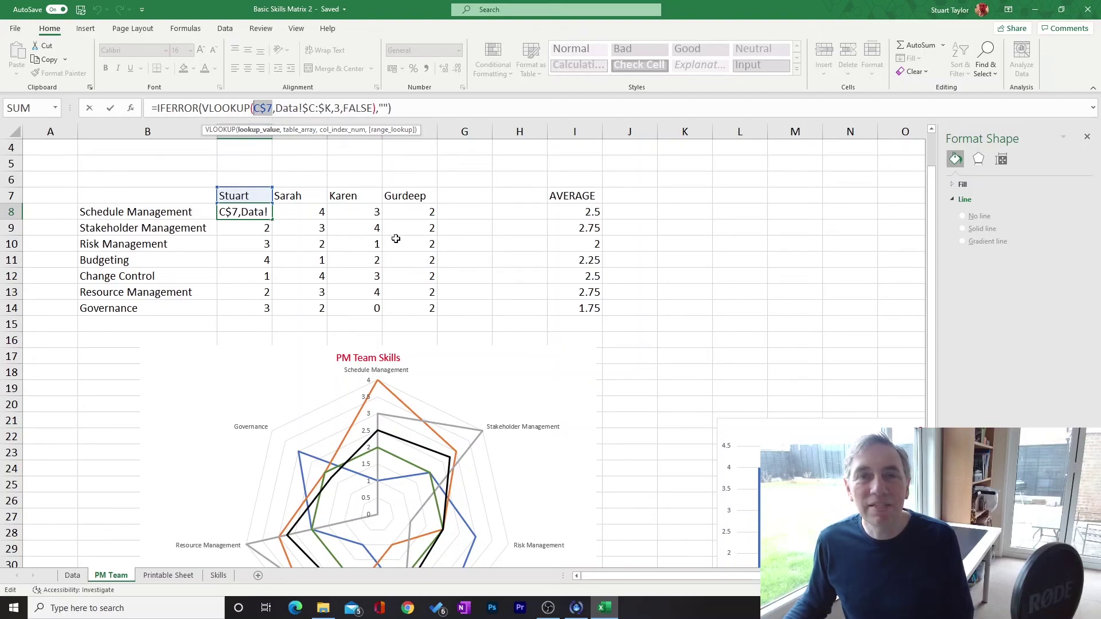
click(424, 239)
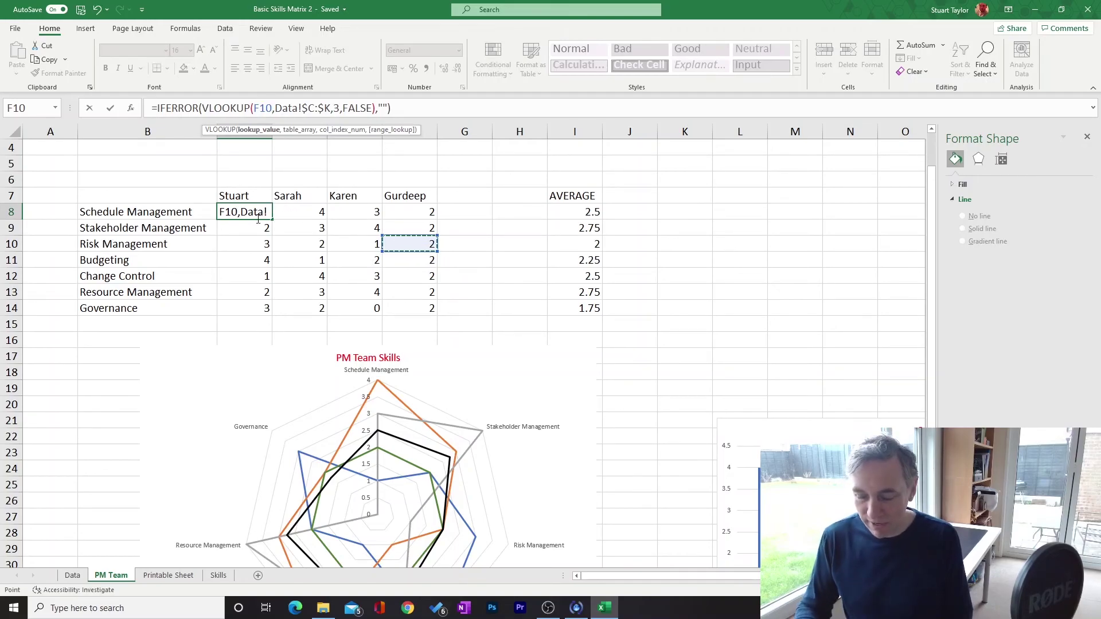
key(Return)
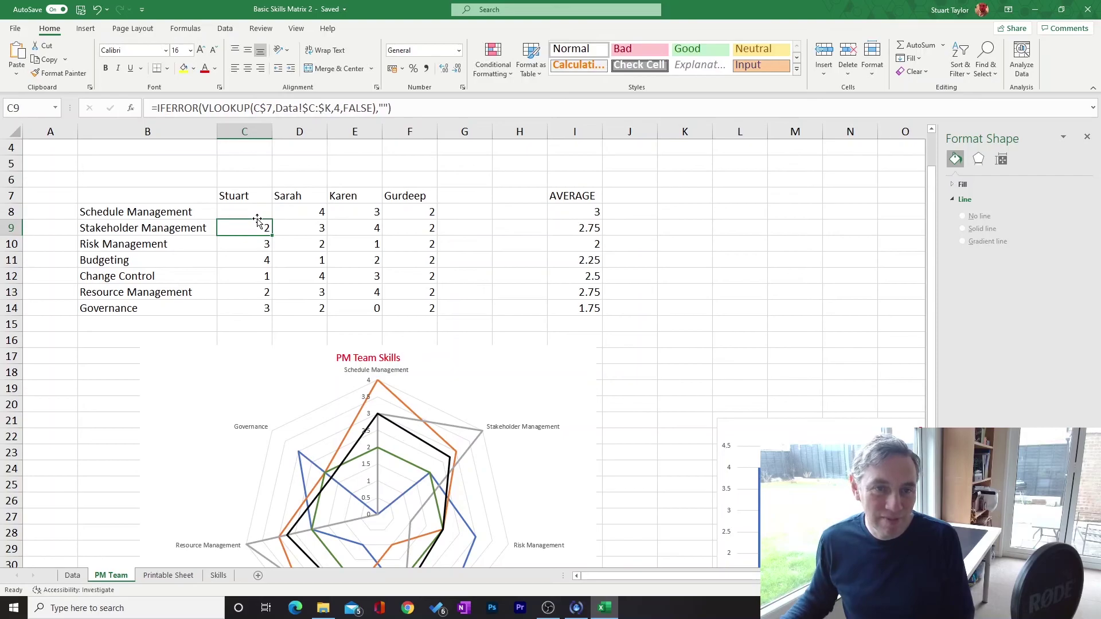
click(259, 212)
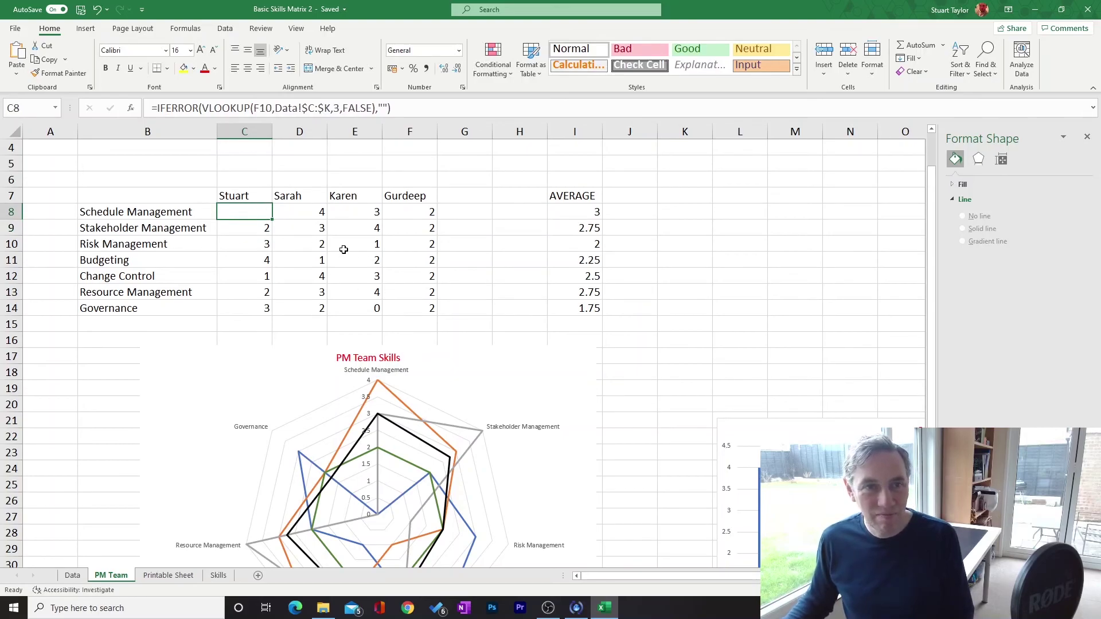
click(97, 11)
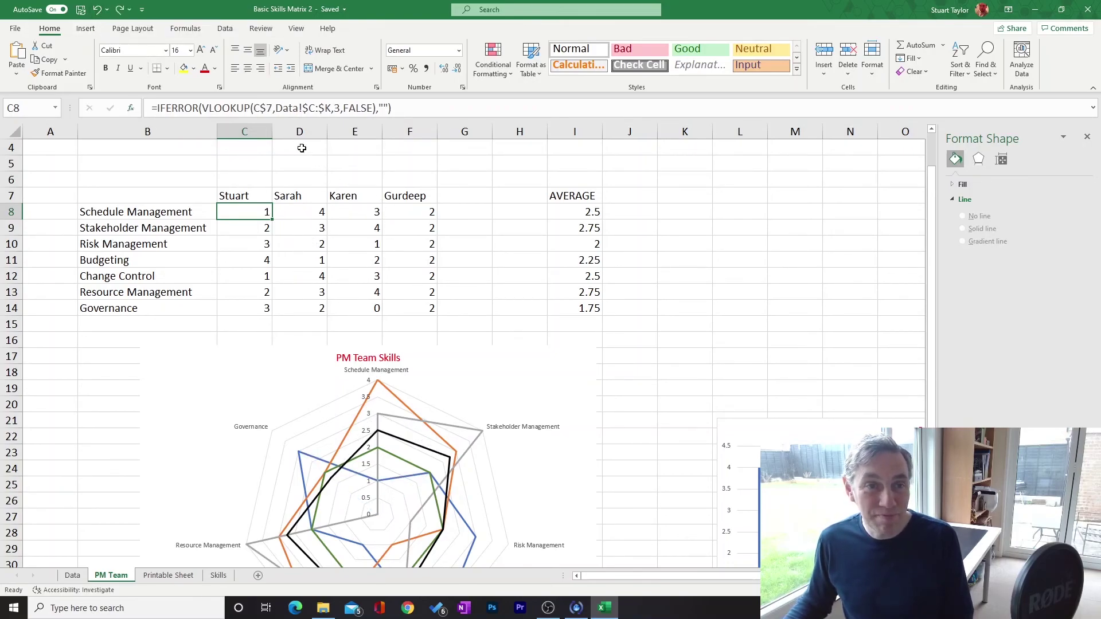
- Try to extend the lookup value C$7 in C8's formula with a plus sign and a reference to C12
click(268, 110)
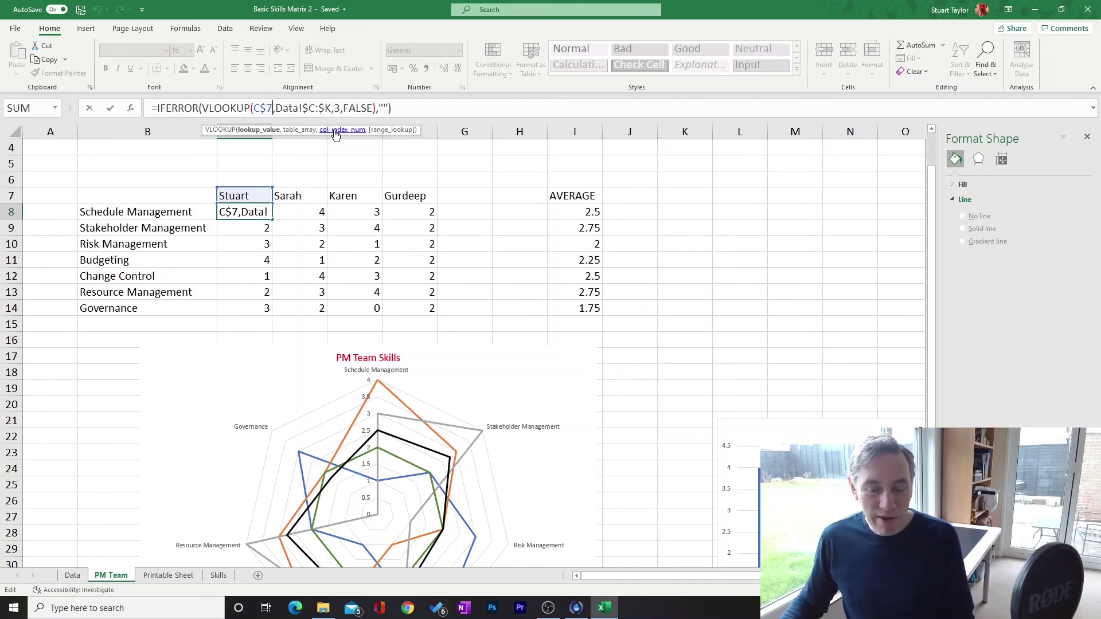
text(+)
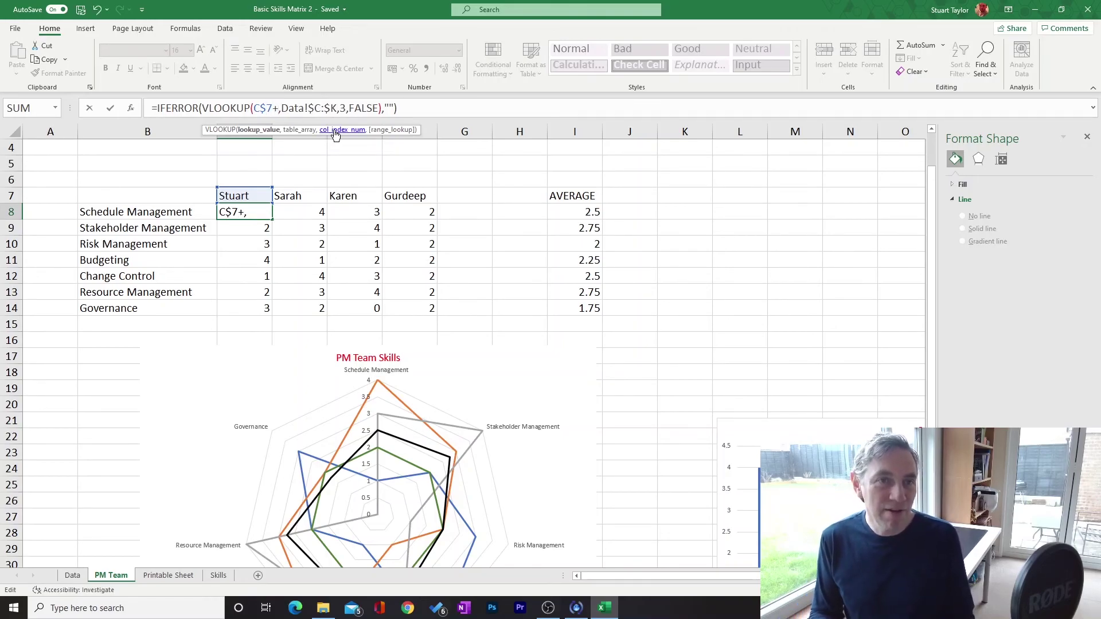
key(Return)
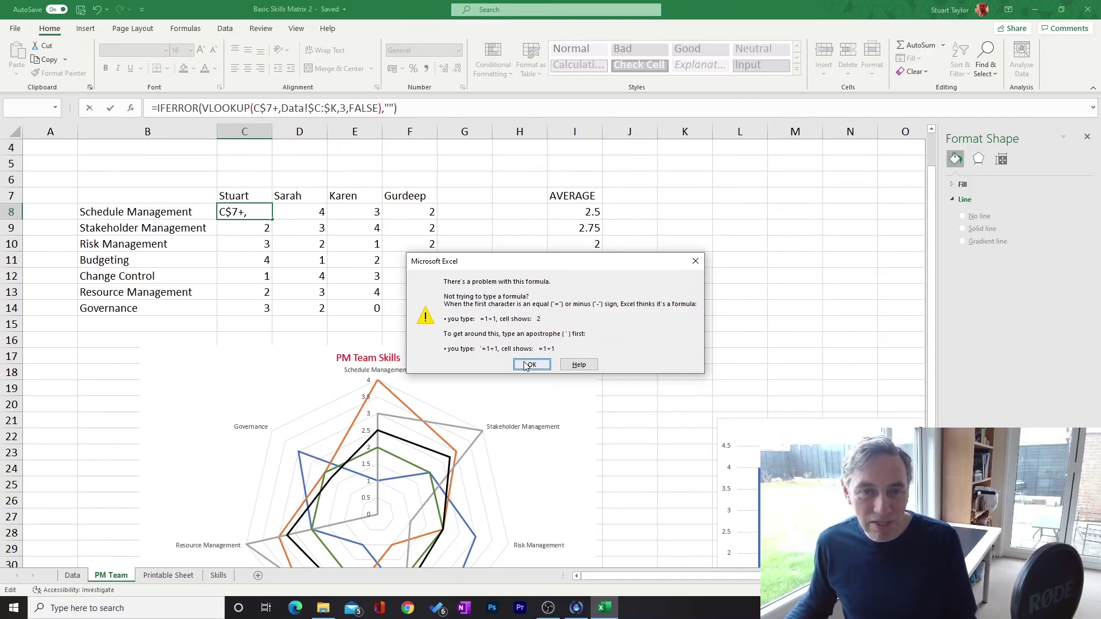
click(531, 365)
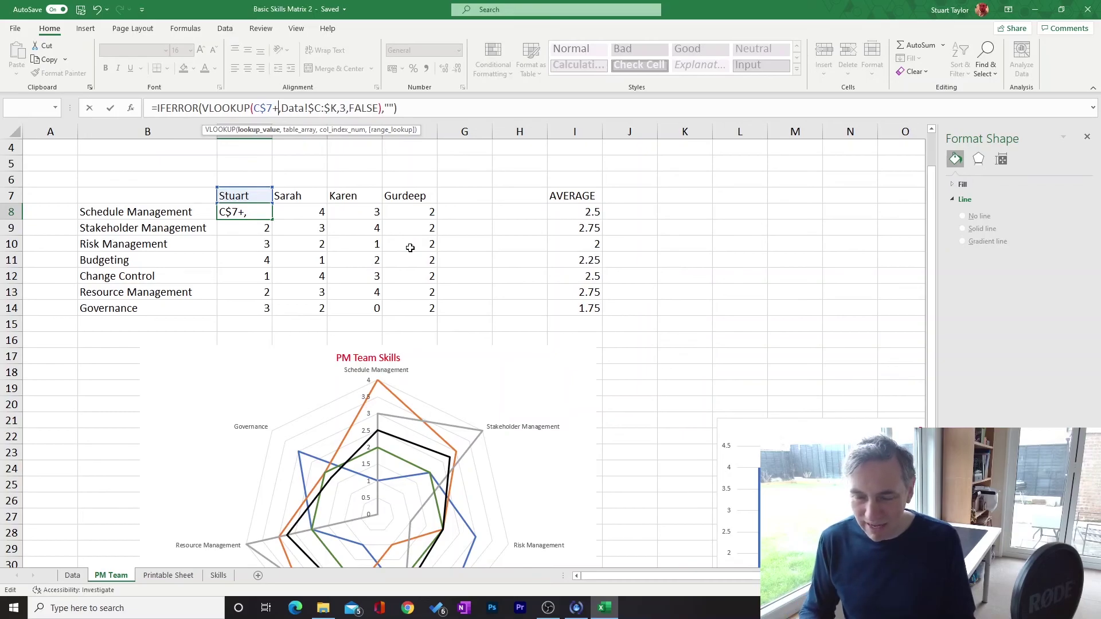
key(Return)
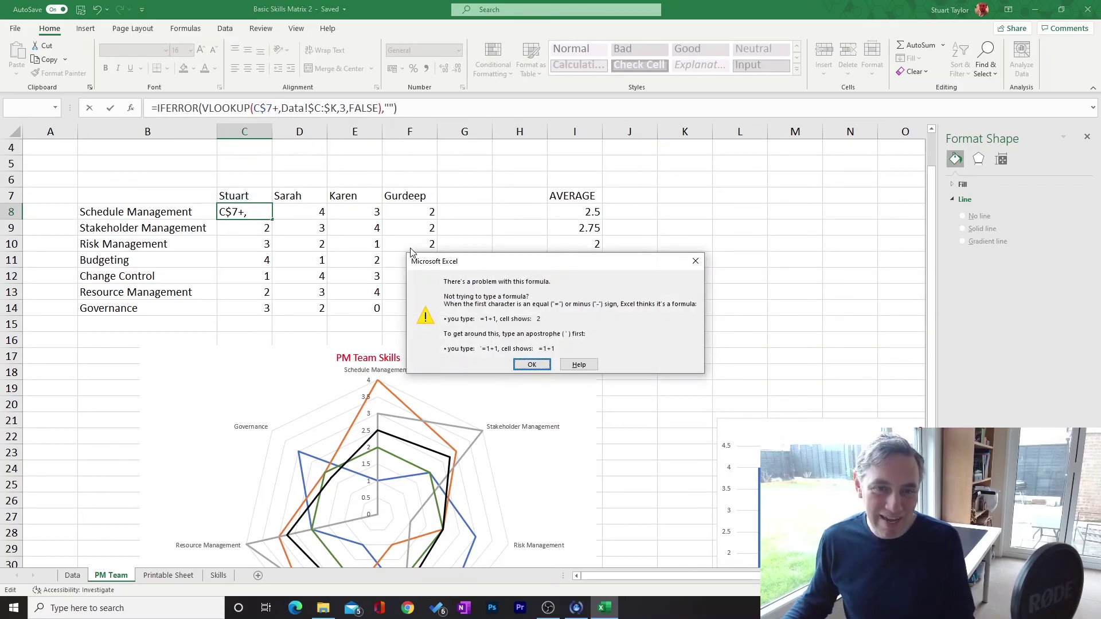
click(533, 364)
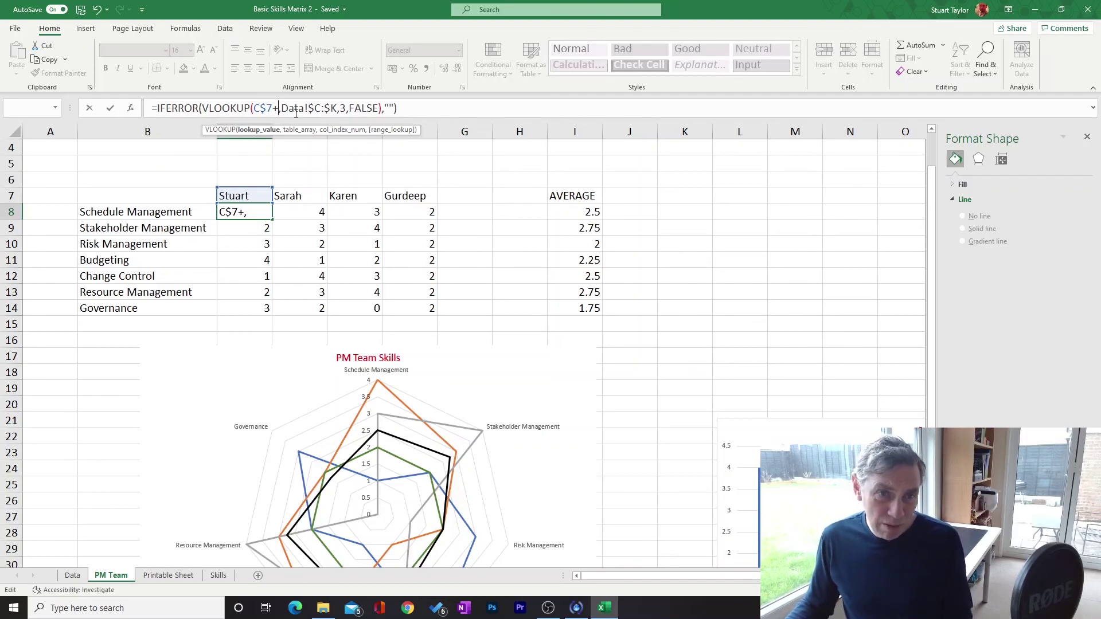
click(342, 211)
click(337, 260)
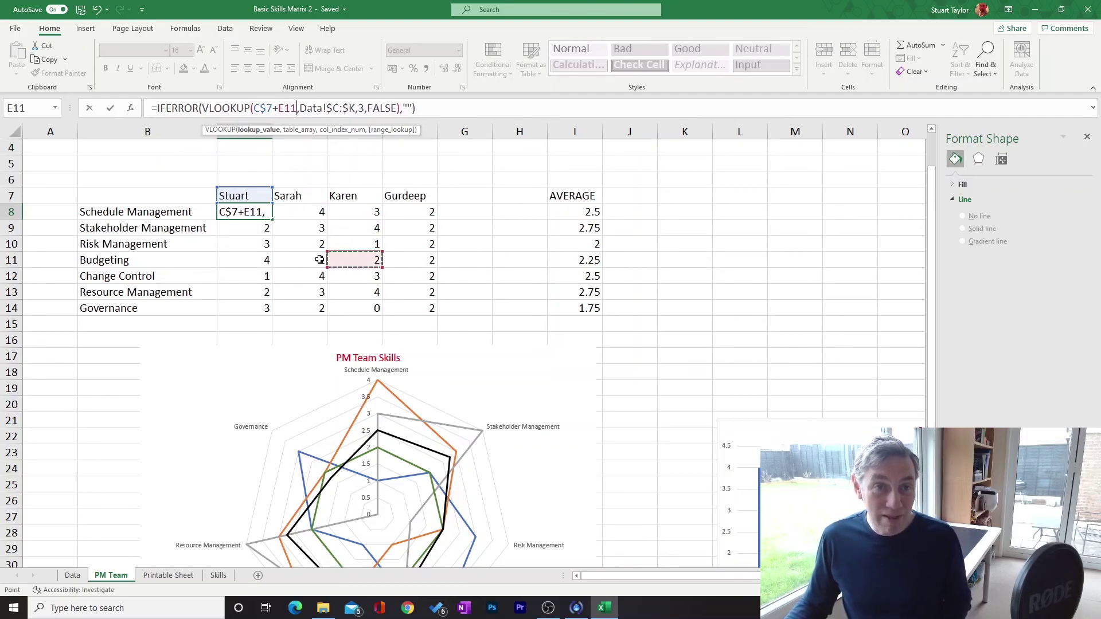
click(251, 279)
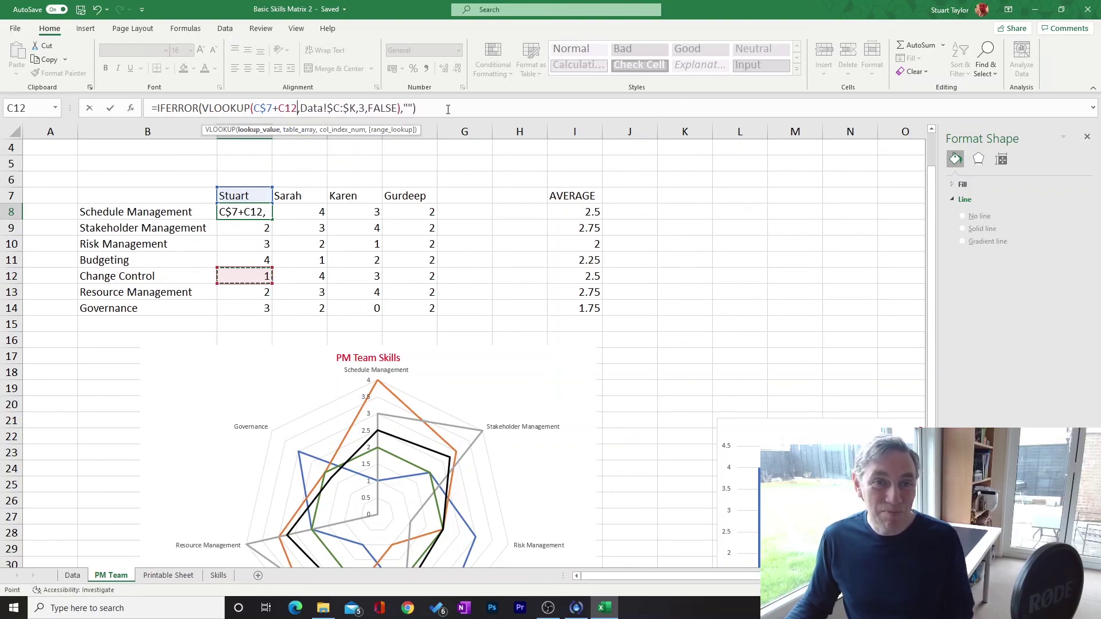
- Clear the entire formula from C8 and undo the deletion
drag(448, 109, 122, 118)
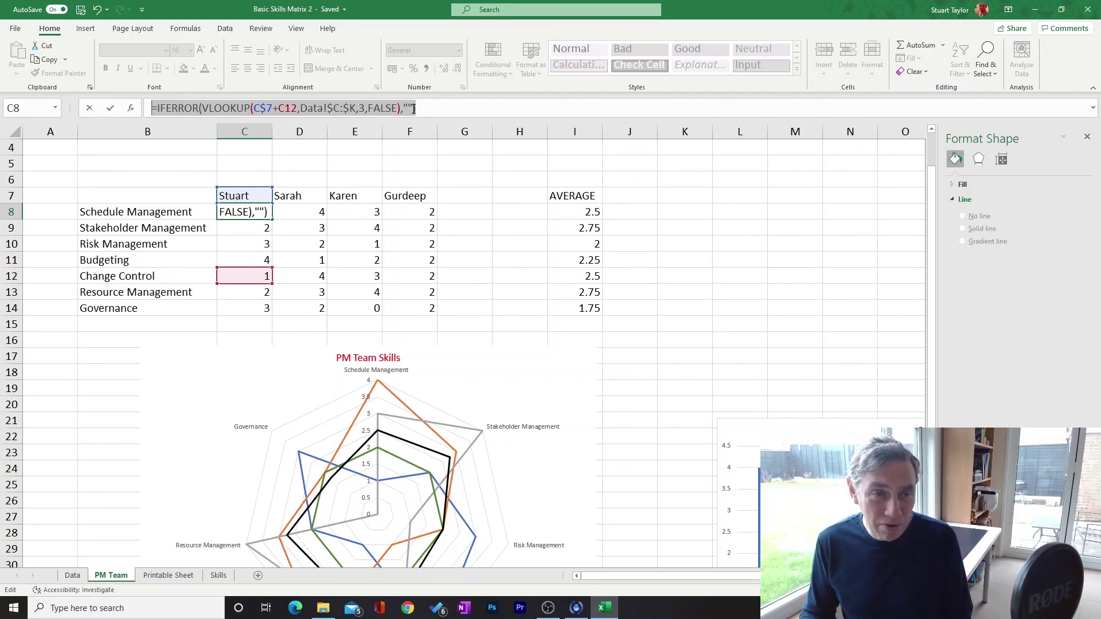
key(Delete)
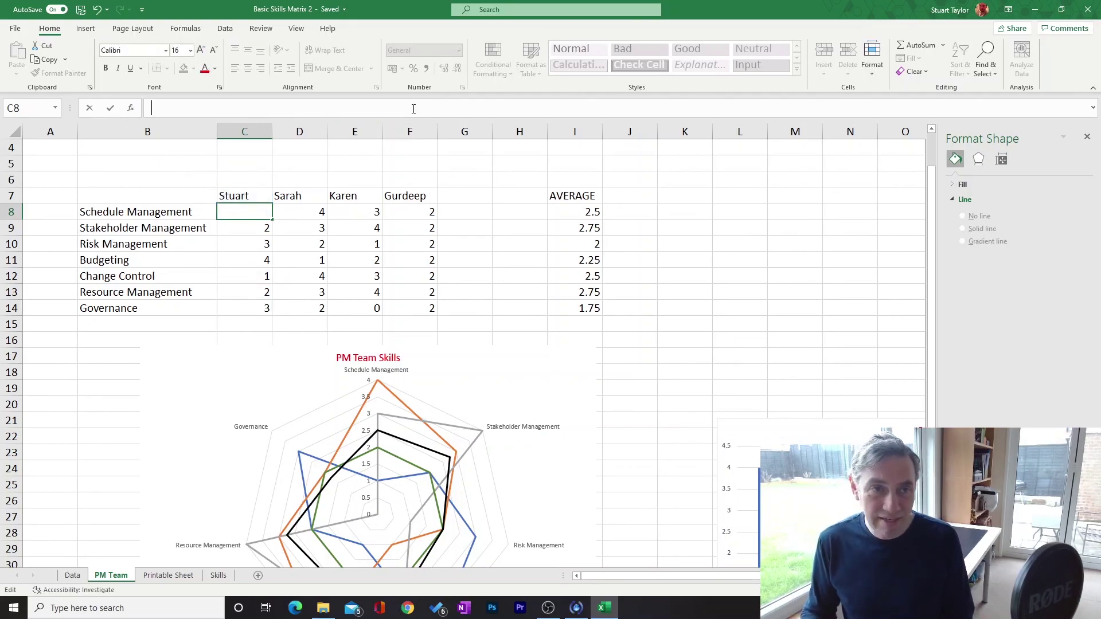
key(Return)
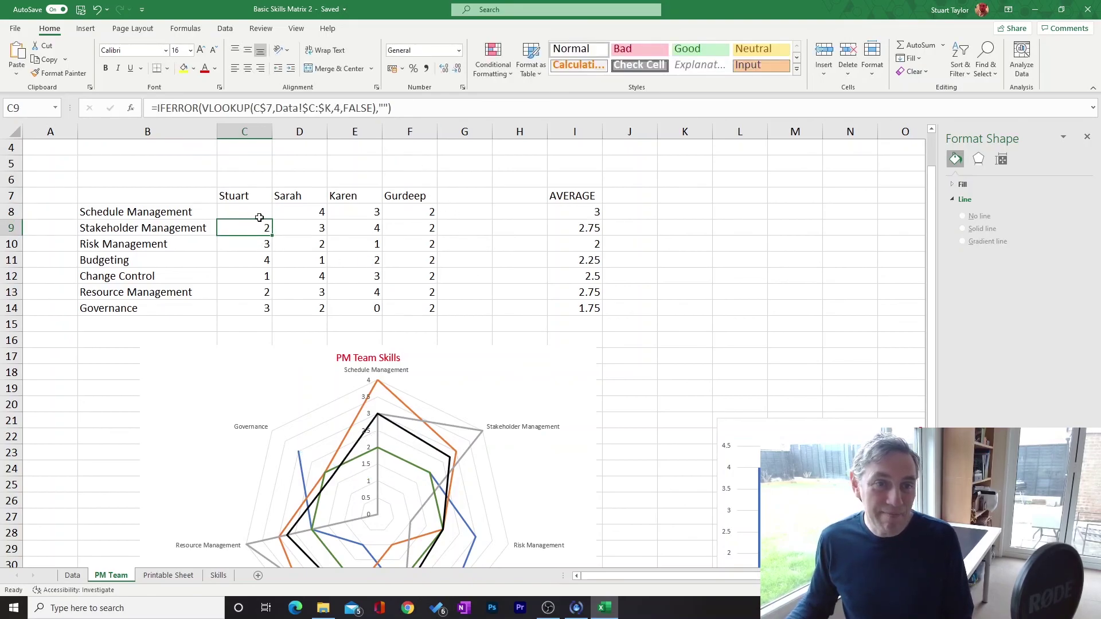
click(99, 9)
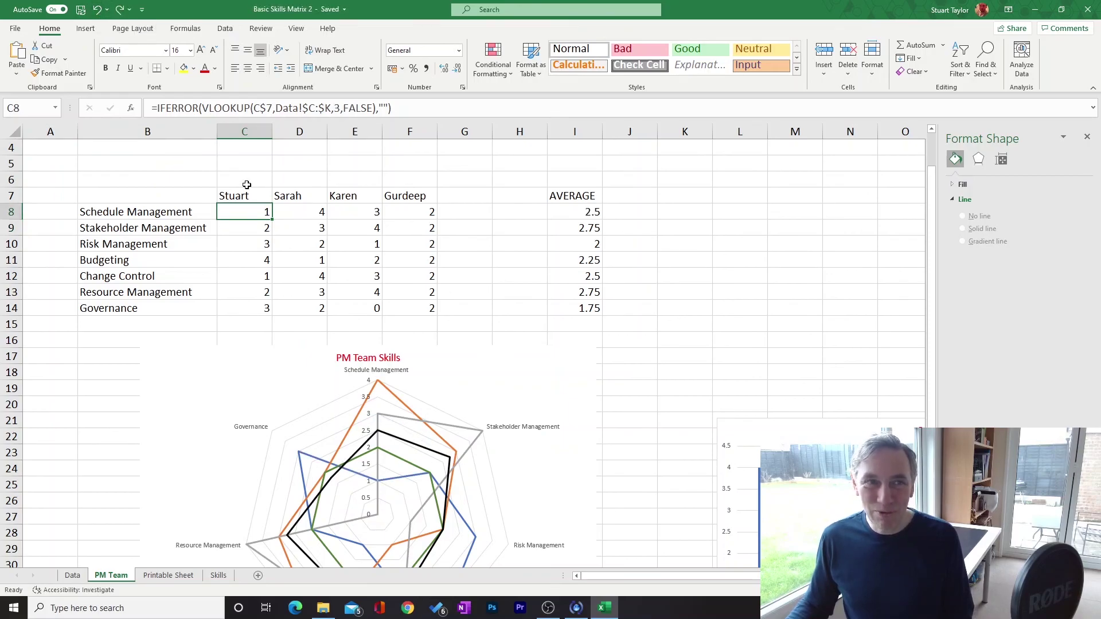